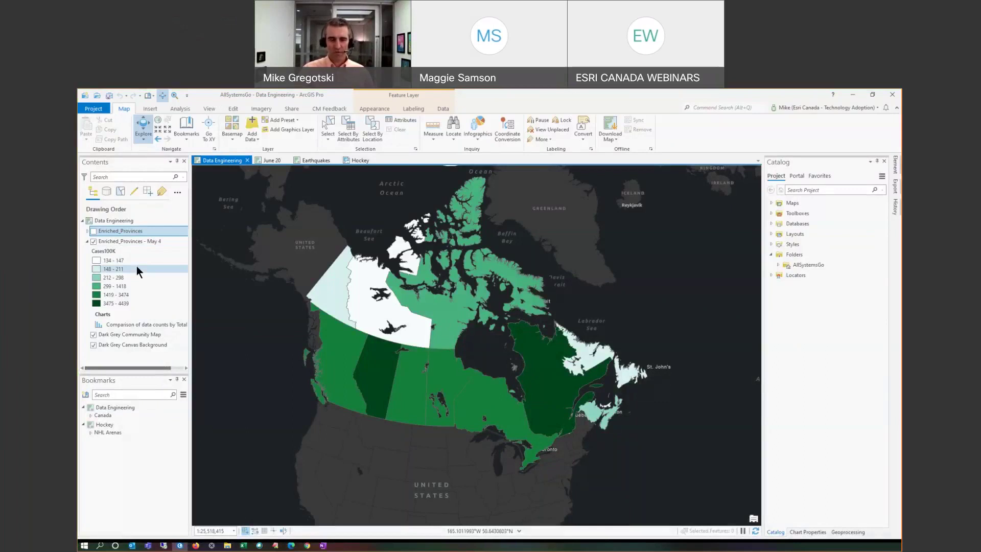
Step: Switch to the June 20 map and change its basemap to Dark Grey / Nuances de gris (foncé)
{"action": "left_click", "coordinate": [268, 161]}
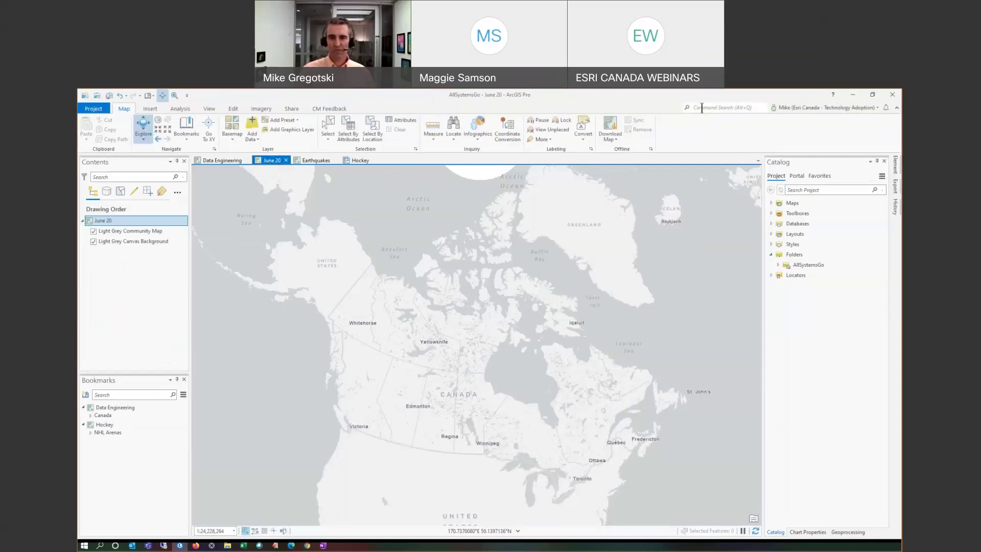
{"action": "left_click", "coordinate": [701, 107]}
{"action": "type", "text": "basemap"}
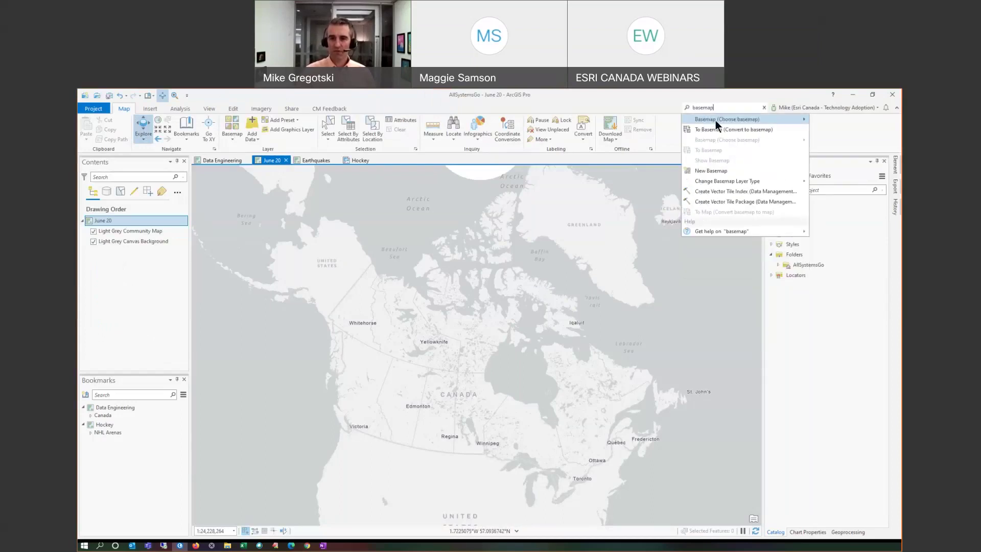
{"action": "mouse_move", "coordinate": [715, 123]}
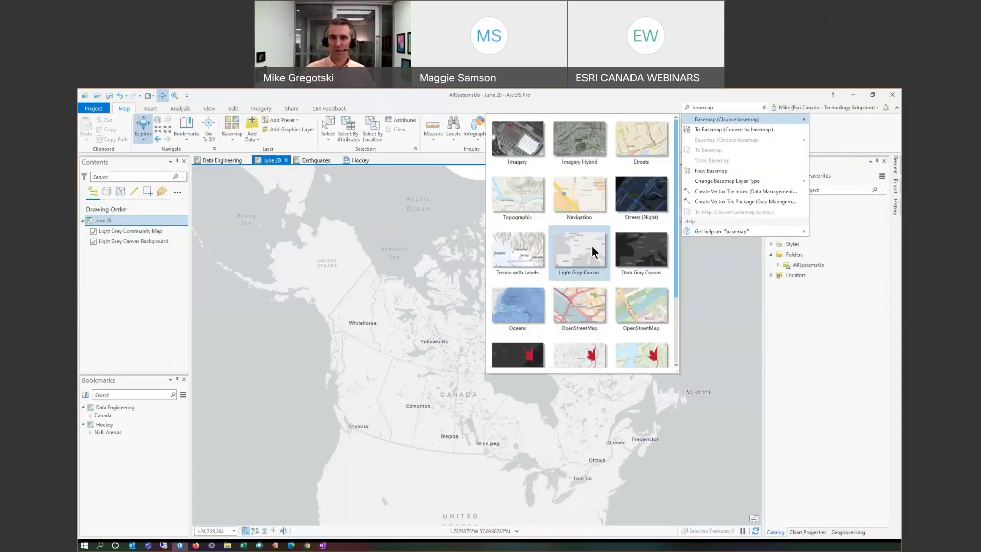
{"action": "scroll", "coordinate": [592, 252], "scroll_direction": "down", "scroll_amount": 1}
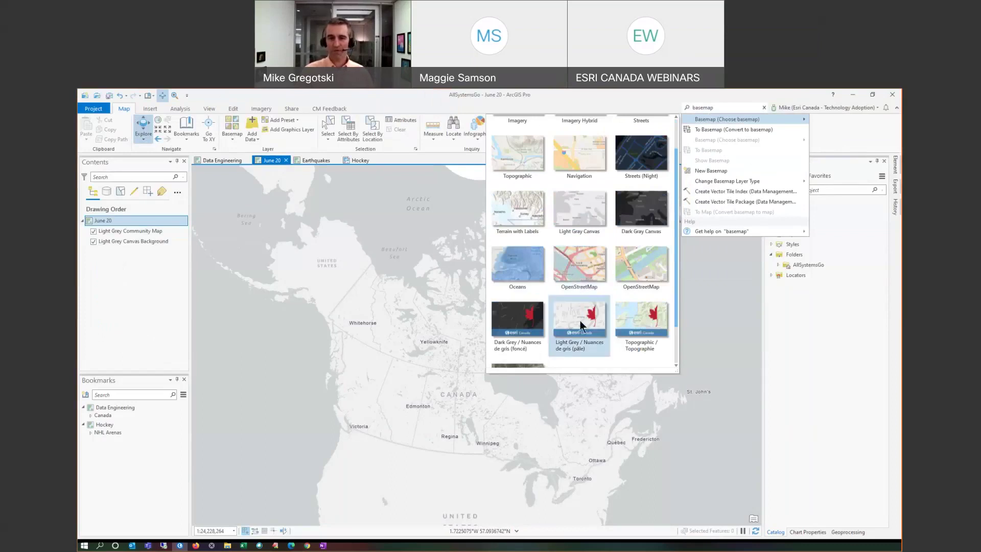
{"action": "left_click", "coordinate": [523, 325]}
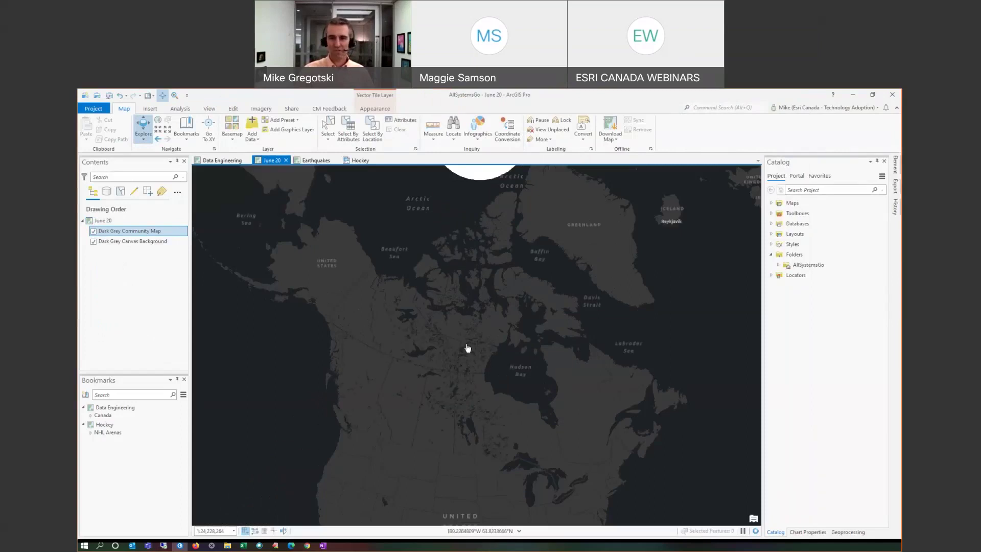
Step: Add the Enriched_Provinces feature class from June20.gdb in the Downloads\COVIDData folder to the June 20 map
{"action": "left_click", "coordinate": [708, 108]}
{"action": "type", "text": "add da"}
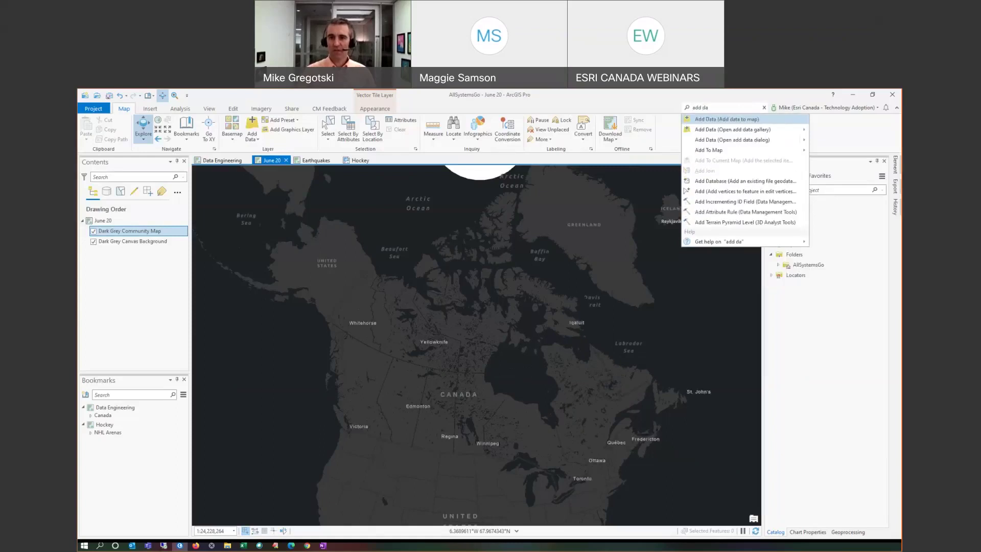
{"action": "mouse_move", "coordinate": [733, 130]}
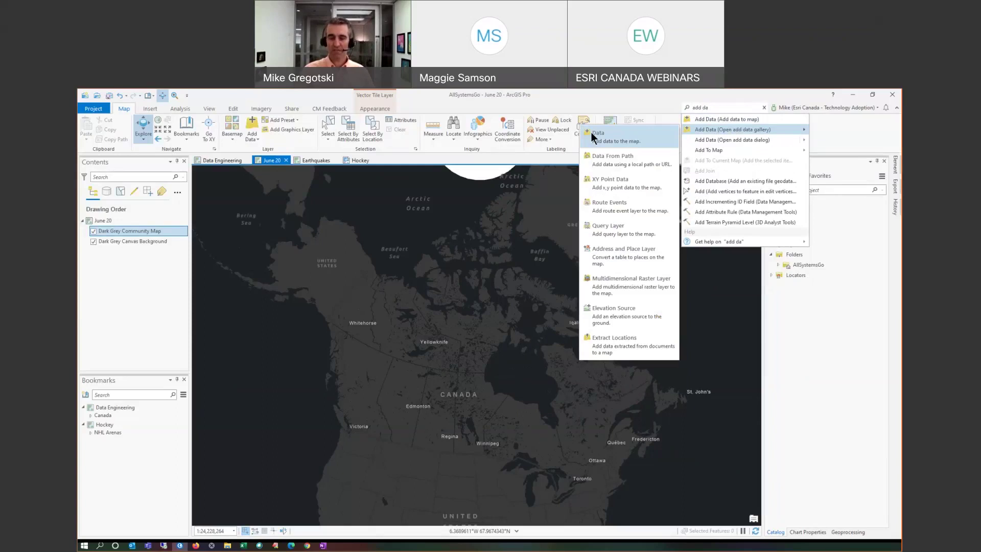
{"action": "left_click", "coordinate": [594, 136]}
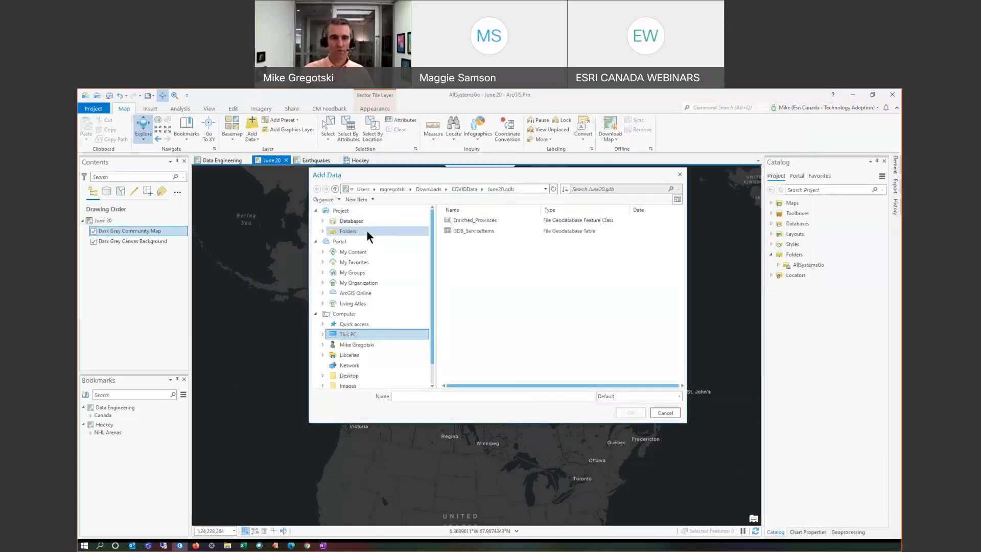
{"action": "left_click", "coordinate": [338, 213]}
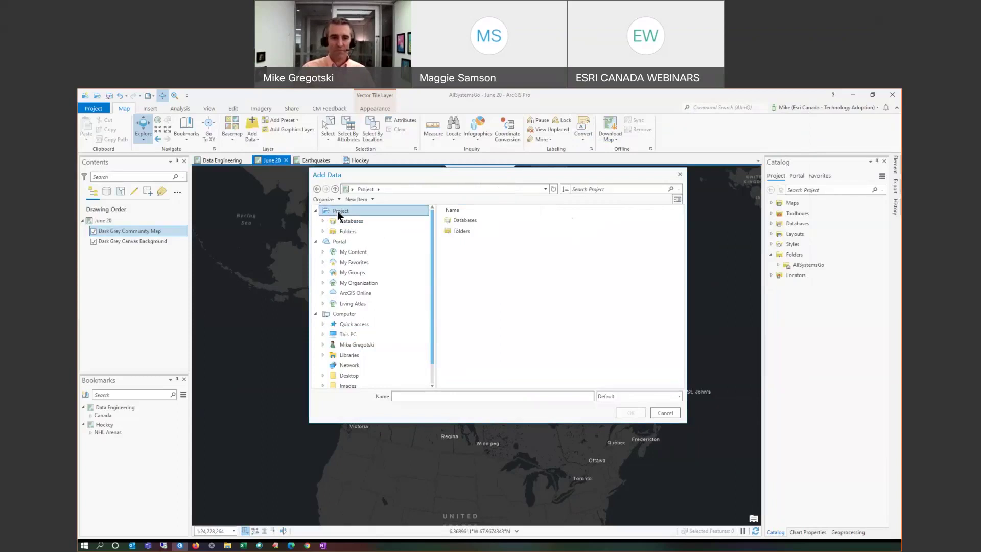
{"action": "scroll", "coordinate": [352, 319], "scroll_direction": "down", "scroll_amount": 1}
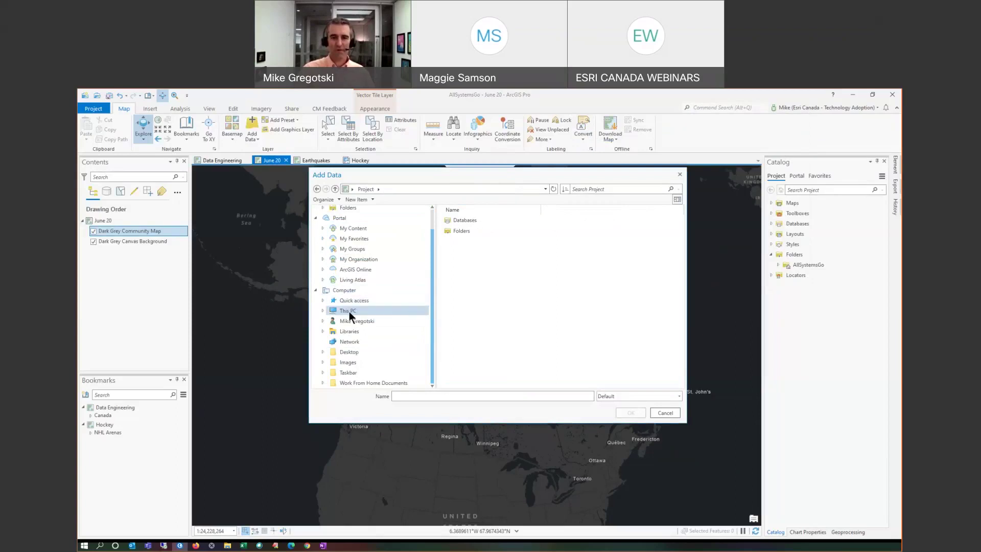
{"action": "left_click", "coordinate": [348, 312]}
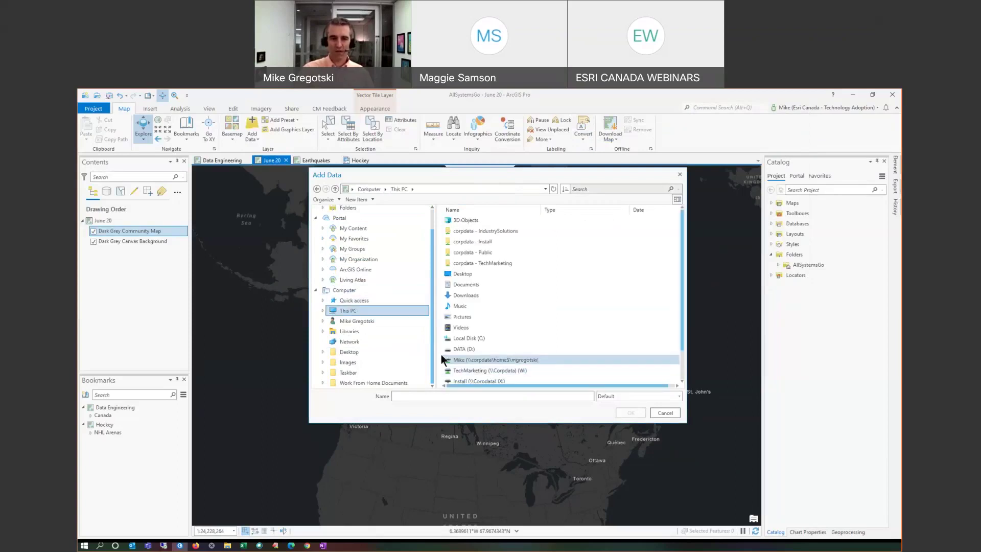
{"action": "left_click", "coordinate": [351, 300]}
{"action": "left_click", "coordinate": [460, 226]}
{"action": "double_click", "coordinate": [461, 226]}
{"action": "double_click", "coordinate": [463, 220]}
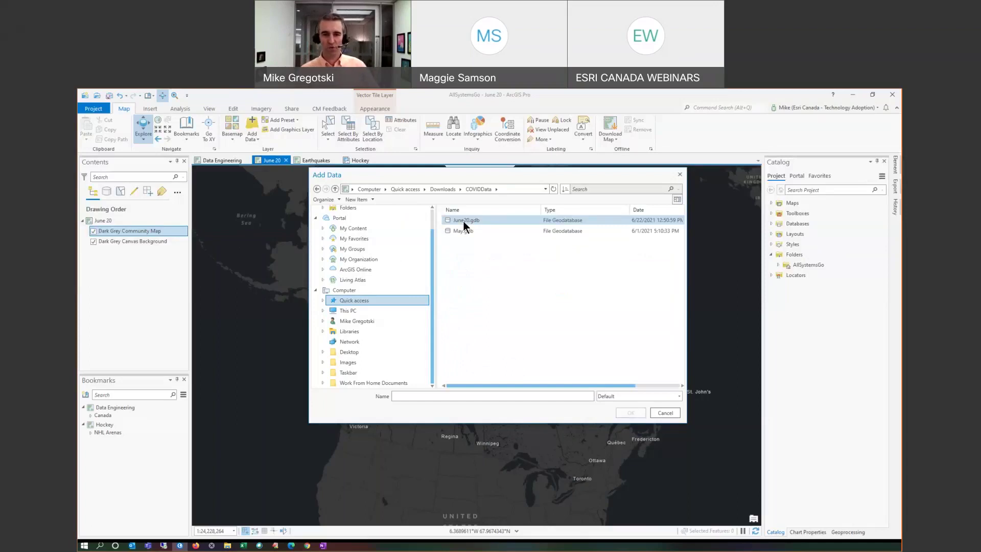
{"action": "double_click", "coordinate": [464, 222]}
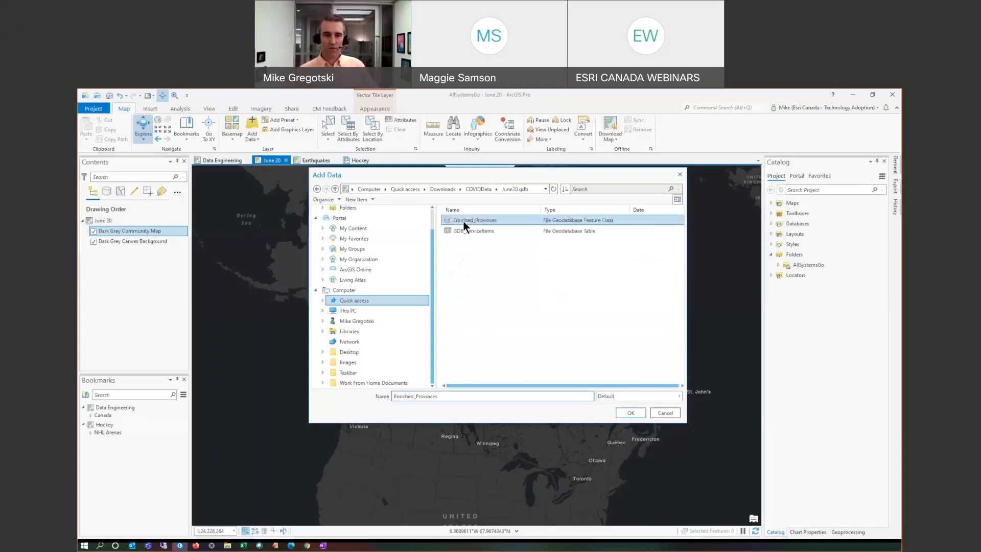
{"action": "left_click", "coordinate": [631, 413]}
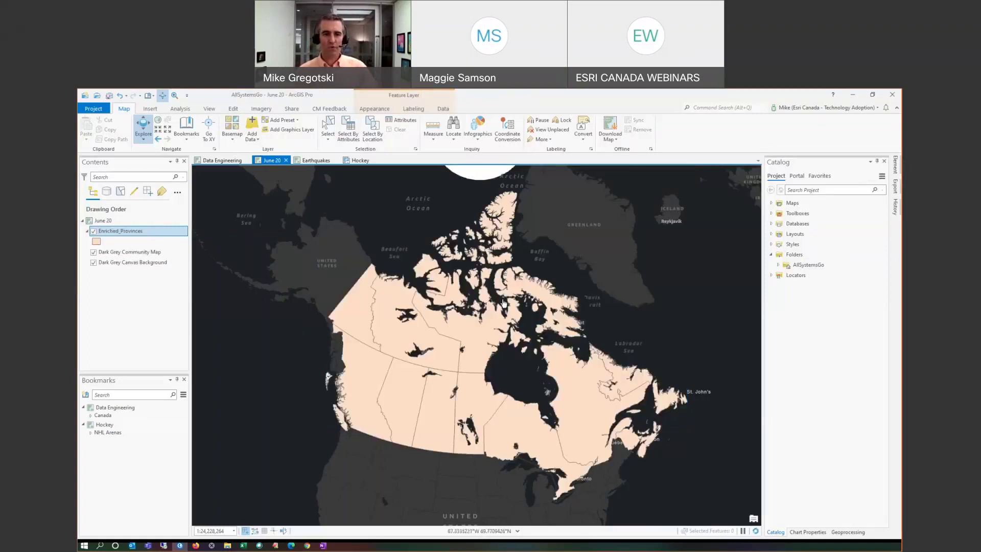
Step: Open the attribute table of the Enriched_Provinces layer and look over its records down to the last row
{"action": "right_click", "coordinate": [163, 235]}
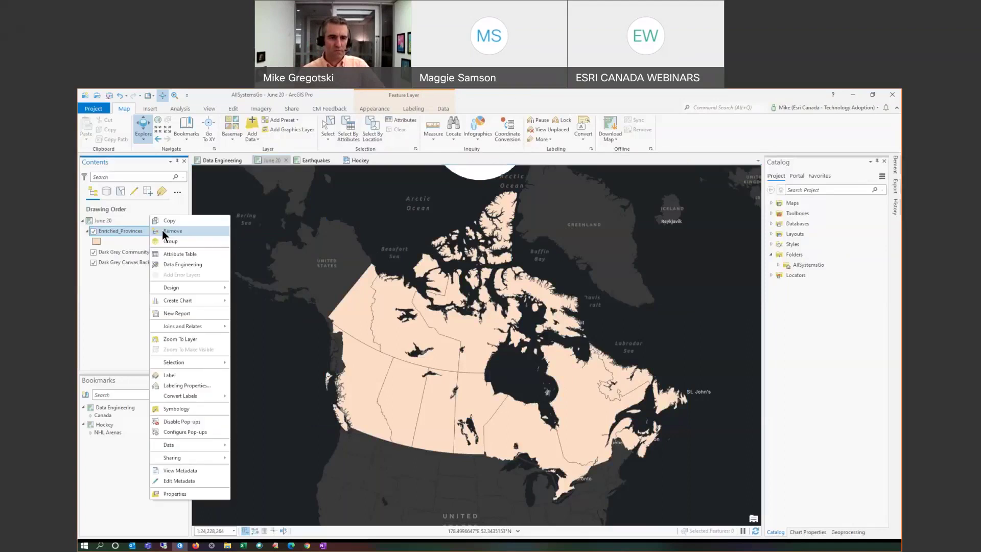
{"action": "left_click", "coordinate": [194, 253]}
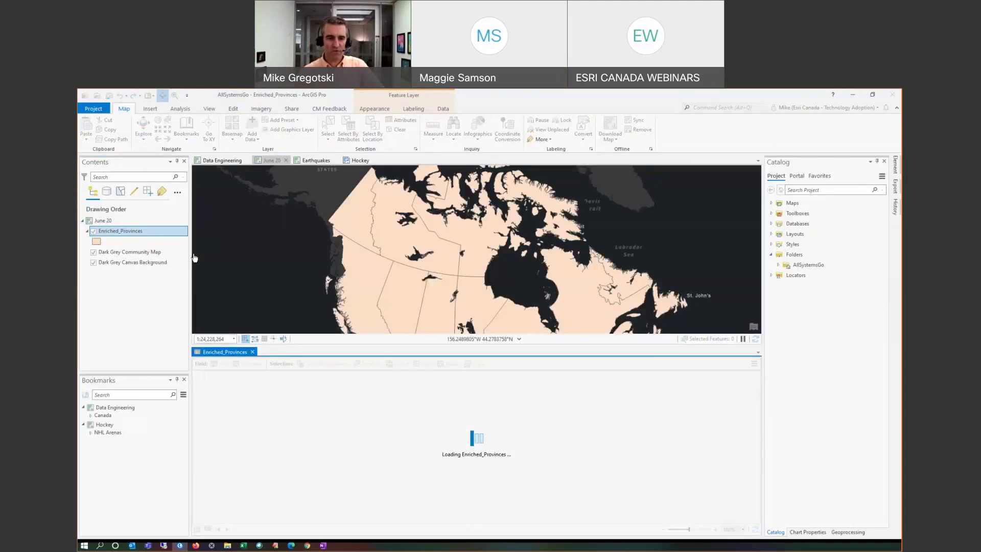
{"action": "scroll", "coordinate": [315, 422], "scroll_direction": "down", "scroll_amount": 2}
{"action": "left_click_drag", "start_coordinate": [376, 519], "coordinate": [314, 529]}
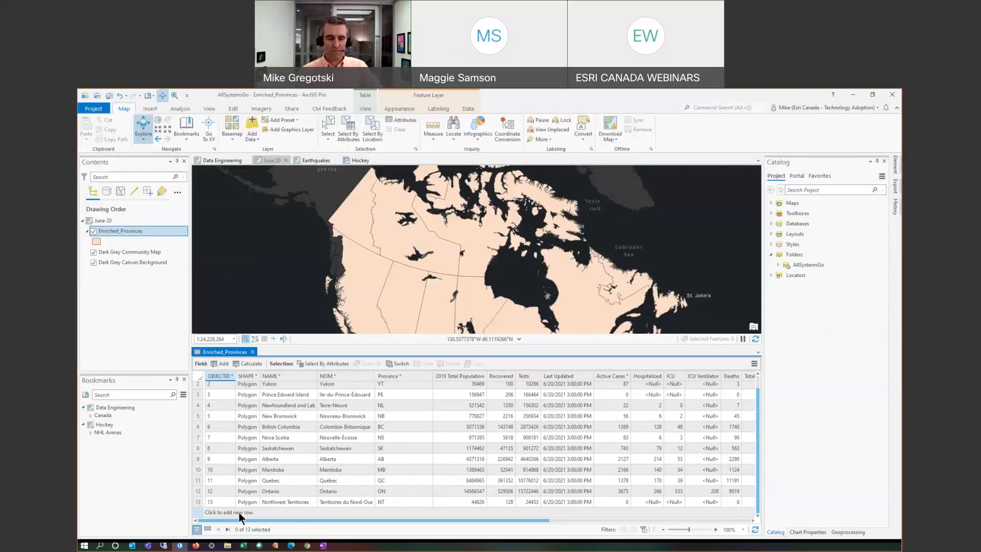
Step: Turn on the application's table option that hides 'Click to add new row' for feature class tables
{"action": "left_click", "coordinate": [93, 108]}
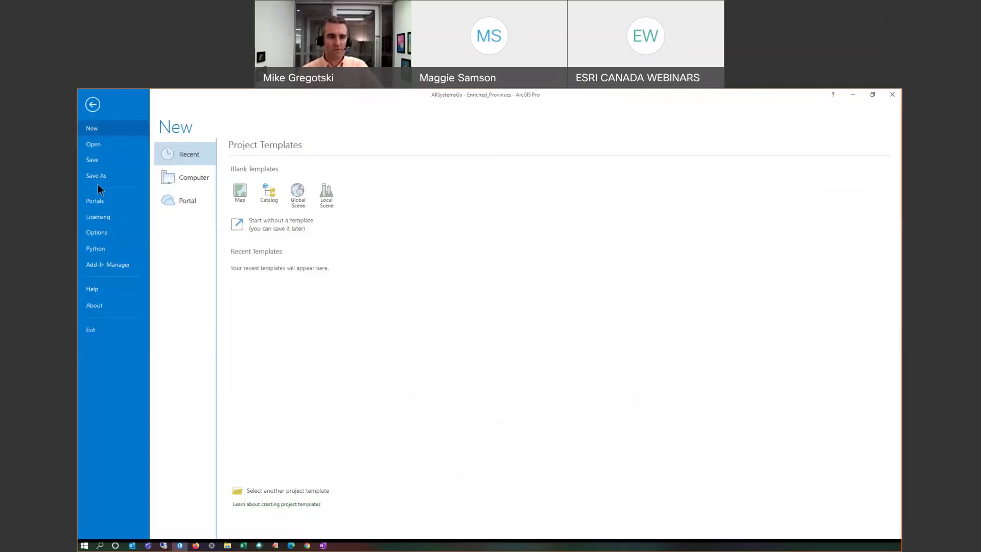
{"action": "left_click", "coordinate": [97, 233]}
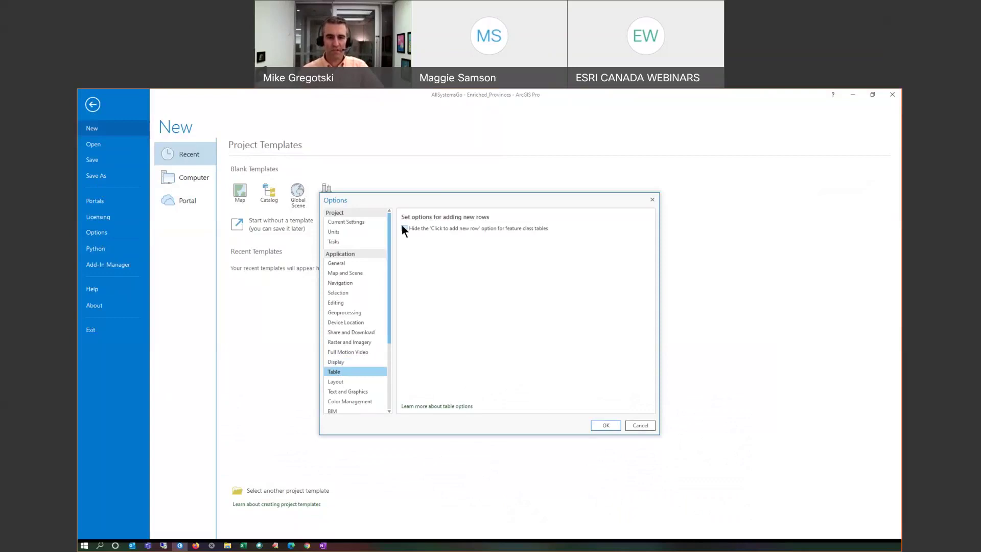
{"action": "left_click", "coordinate": [603, 425]}
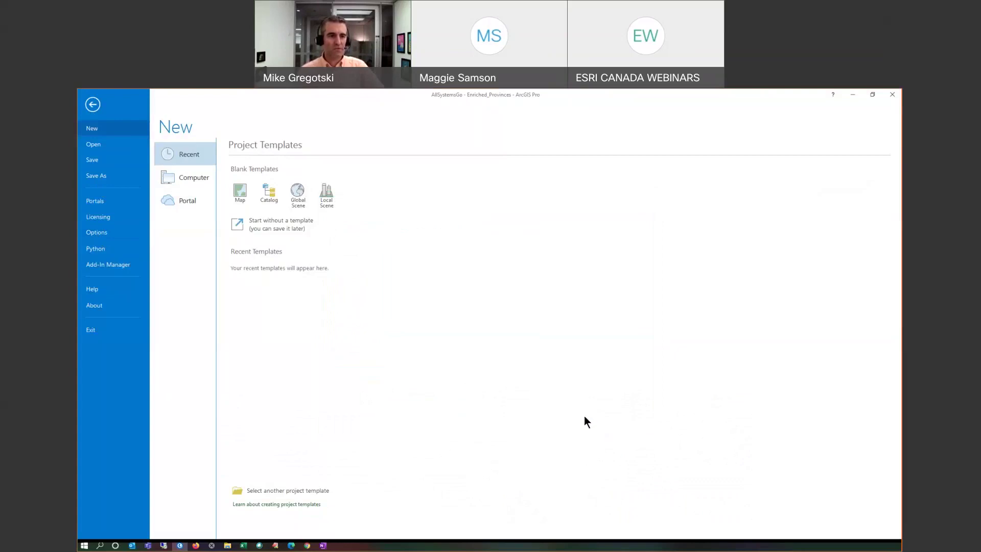
{"action": "left_click", "coordinate": [92, 105]}
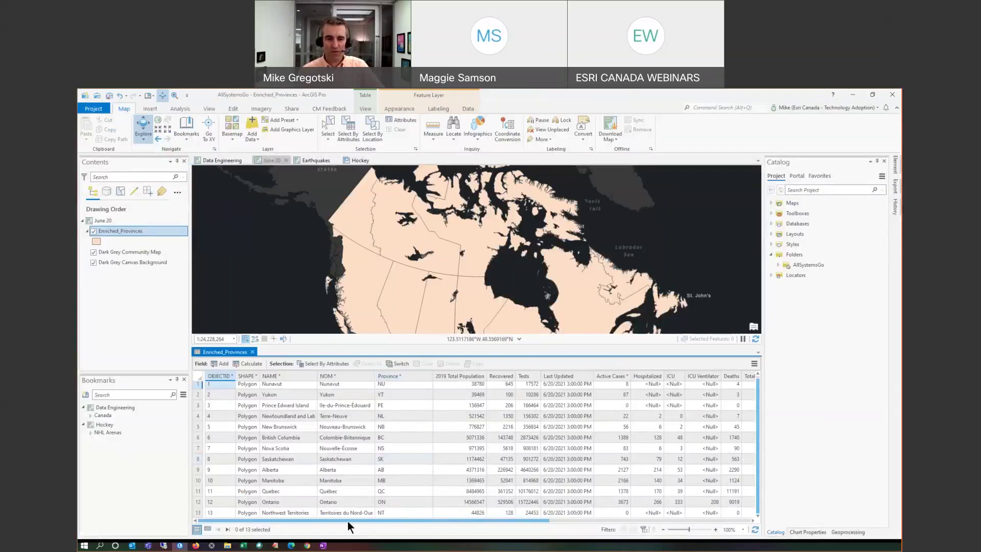
Step: Set the Last Updated field's date format to the 'June 22, 2021' style in the layer's field design
{"action": "left_click_drag", "start_coordinate": [350, 520], "coordinate": [398, 532]}
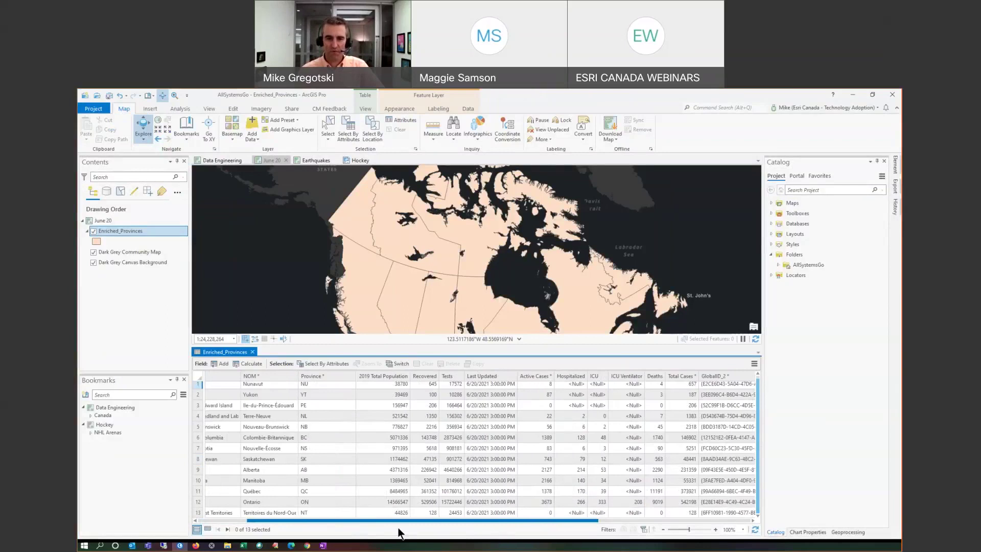
{"action": "right_click", "coordinate": [483, 375]}
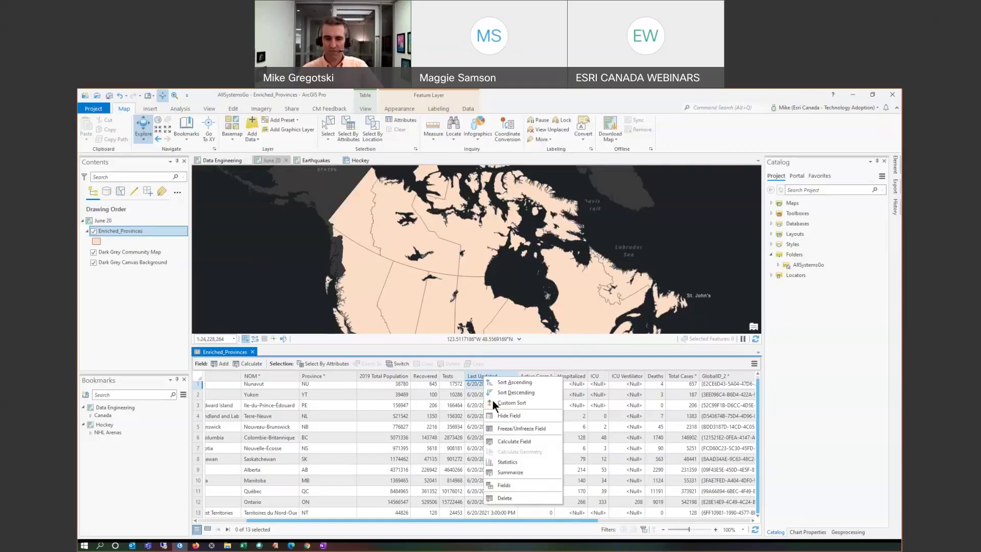
{"action": "left_click", "coordinate": [507, 487]}
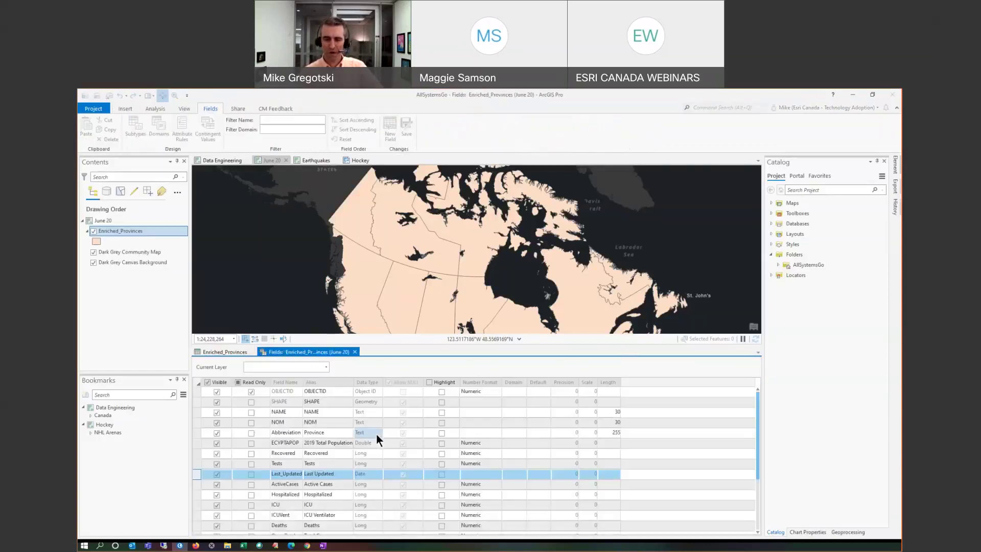
{"action": "left_click", "coordinate": [498, 477]}
{"action": "left_click", "coordinate": [498, 476]}
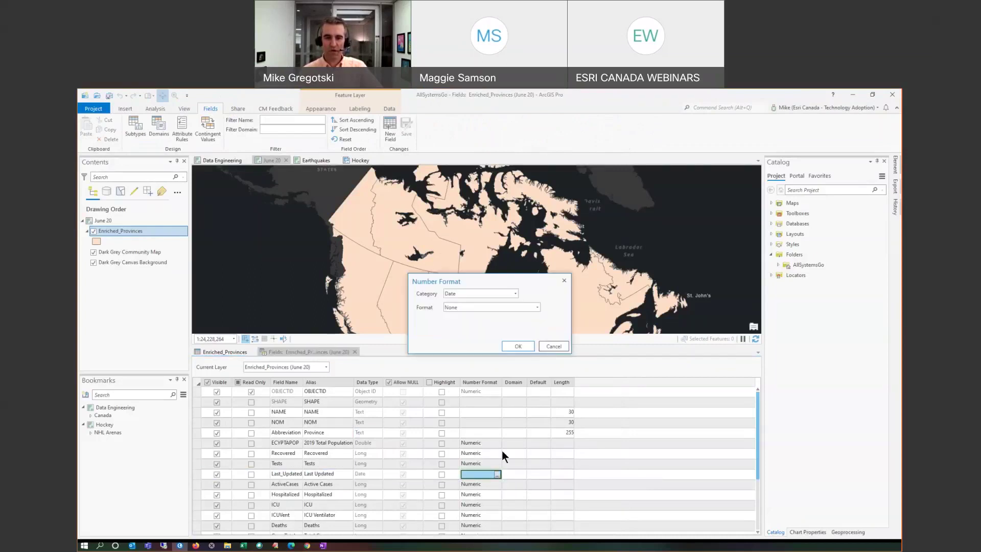
{"action": "left_click", "coordinate": [537, 307]}
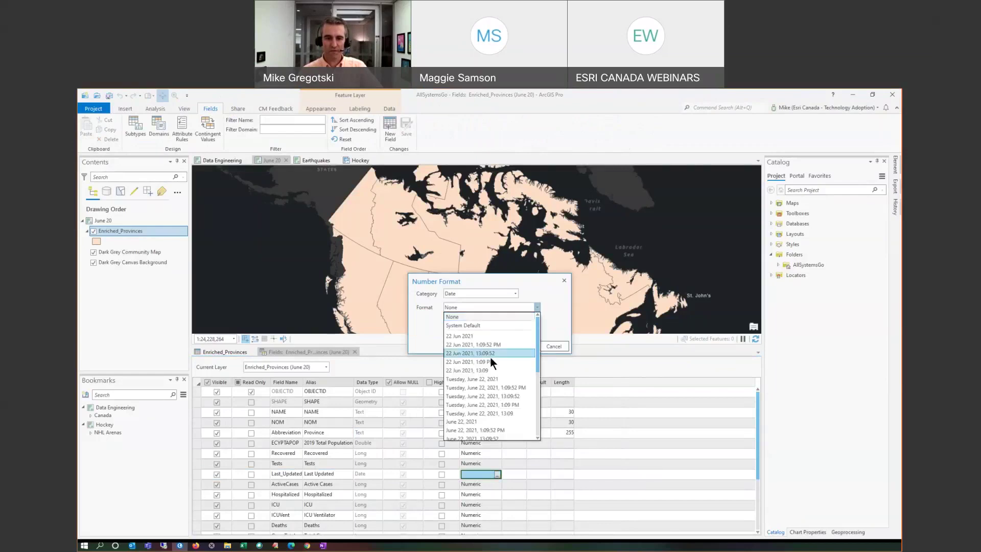
{"action": "left_click", "coordinate": [475, 420]}
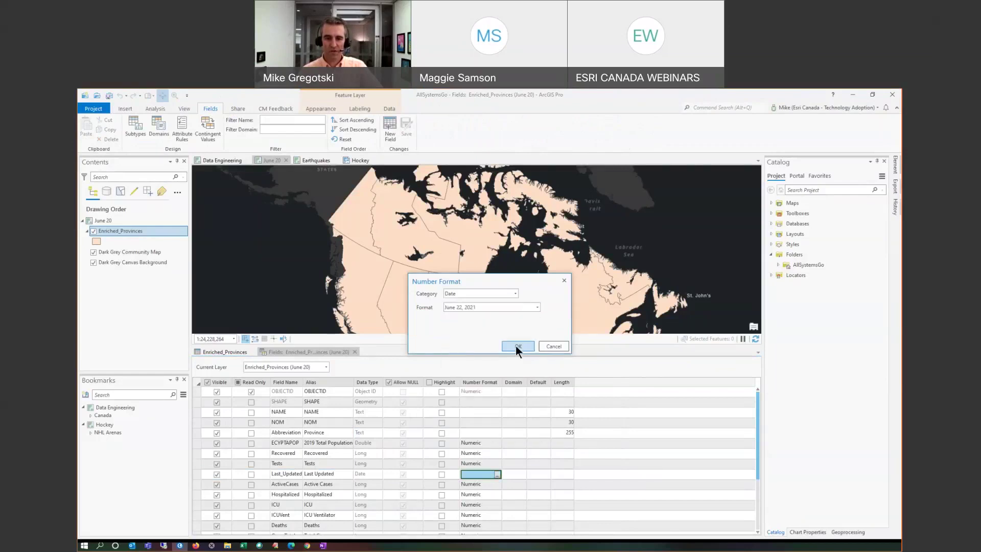
{"action": "left_click", "coordinate": [516, 346]}
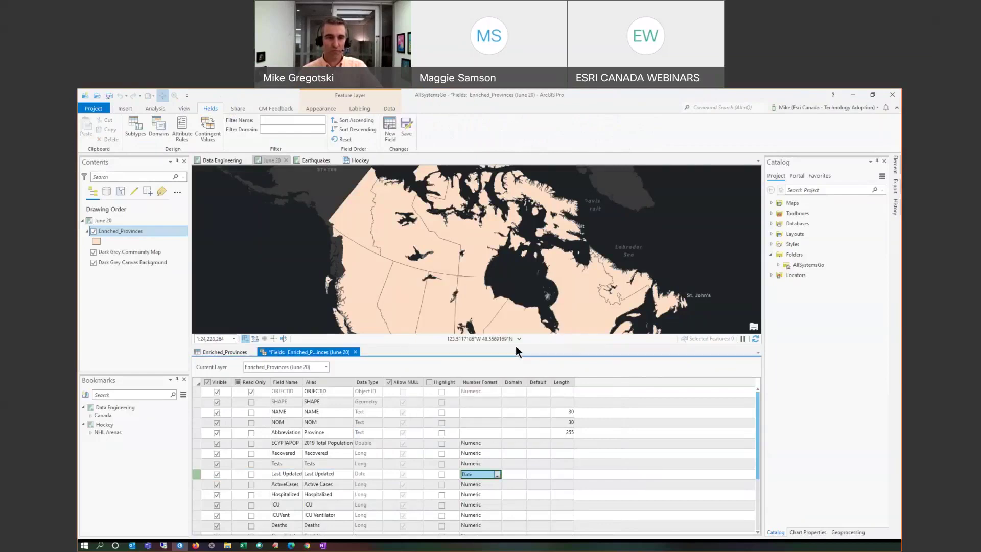
Step: Save the field changes, return to the Enriched_Provinces attribute table and close the fields view
{"action": "left_click", "coordinate": [406, 126]}
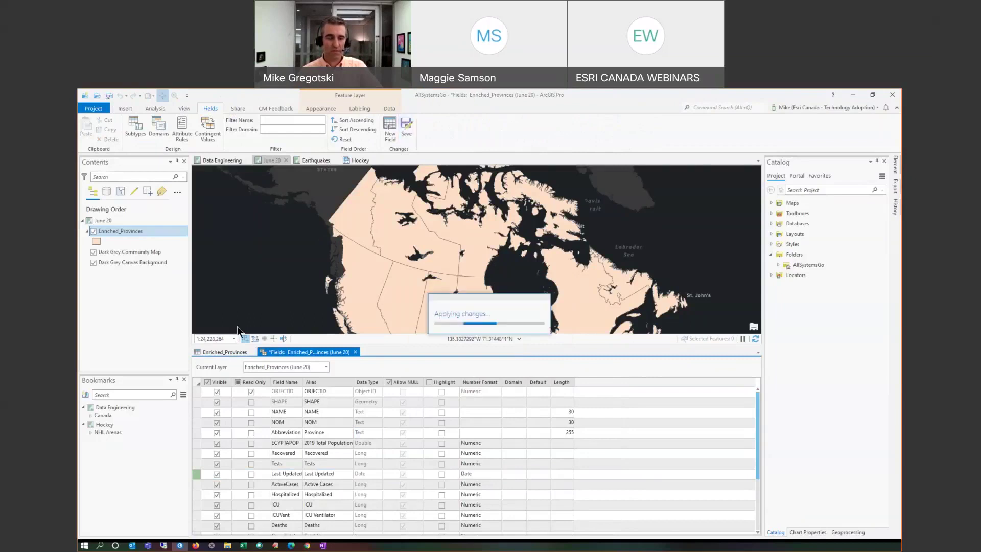
{"action": "left_click", "coordinate": [225, 353]}
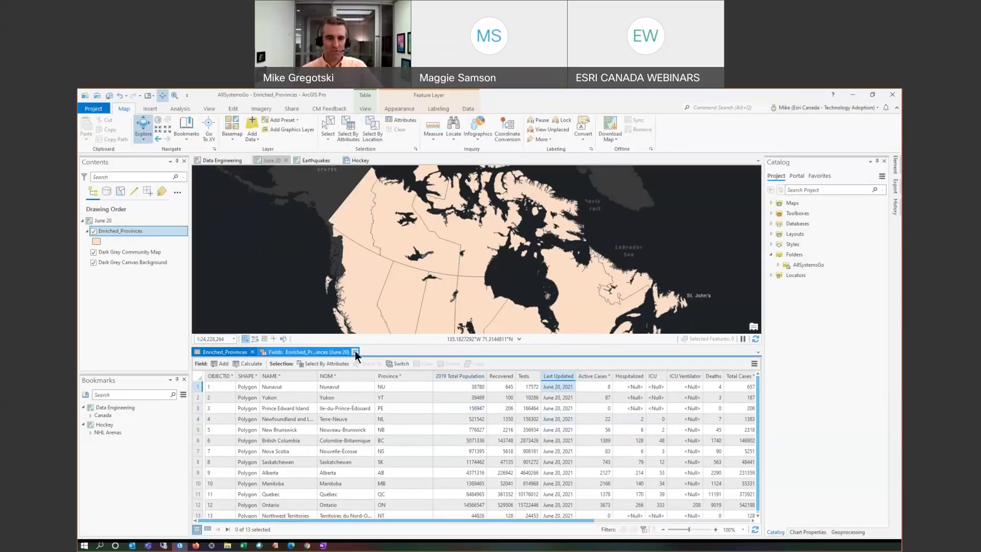
{"action": "left_click", "coordinate": [354, 351]}
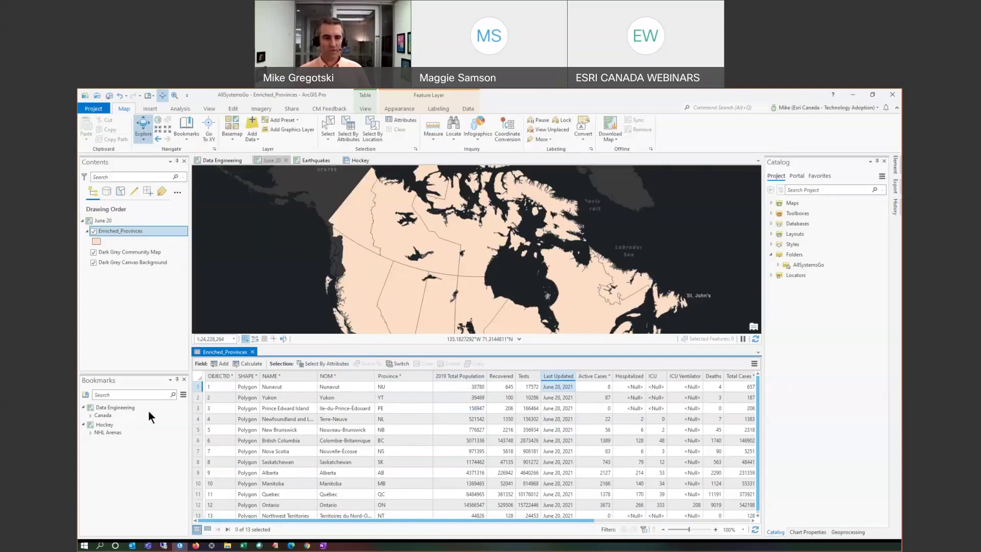
Step: Open the Data Engineering view for the Enriched_Provinces layer and look through its field list
{"action": "left_click", "coordinate": [170, 414]}
{"action": "left_click", "coordinate": [169, 412]}
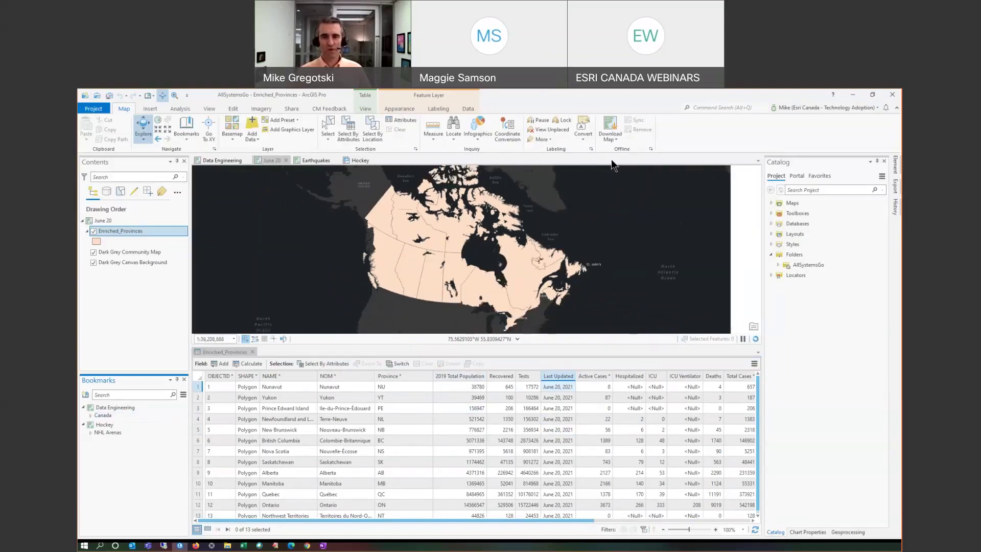
{"action": "left_click", "coordinate": [697, 108]}
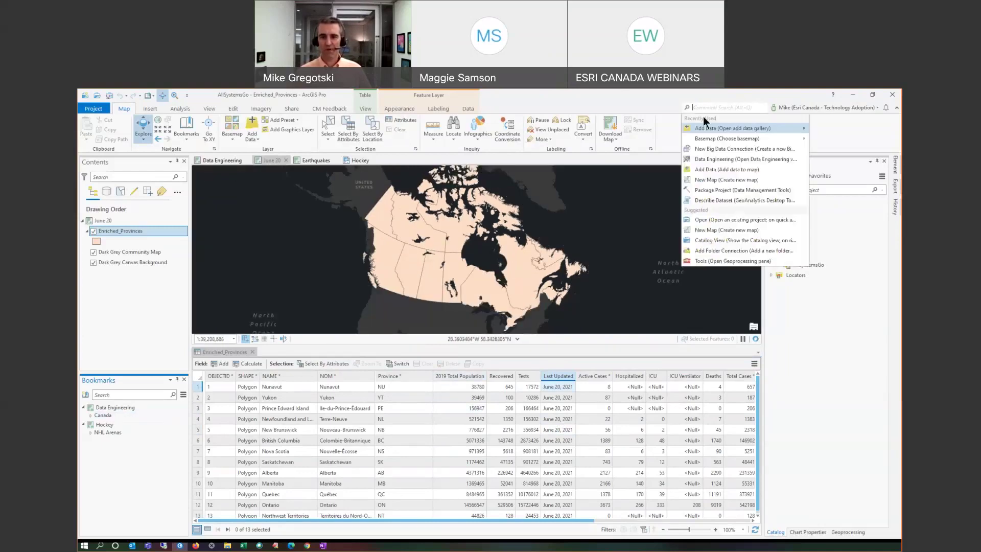
{"action": "left_click", "coordinate": [723, 162]}
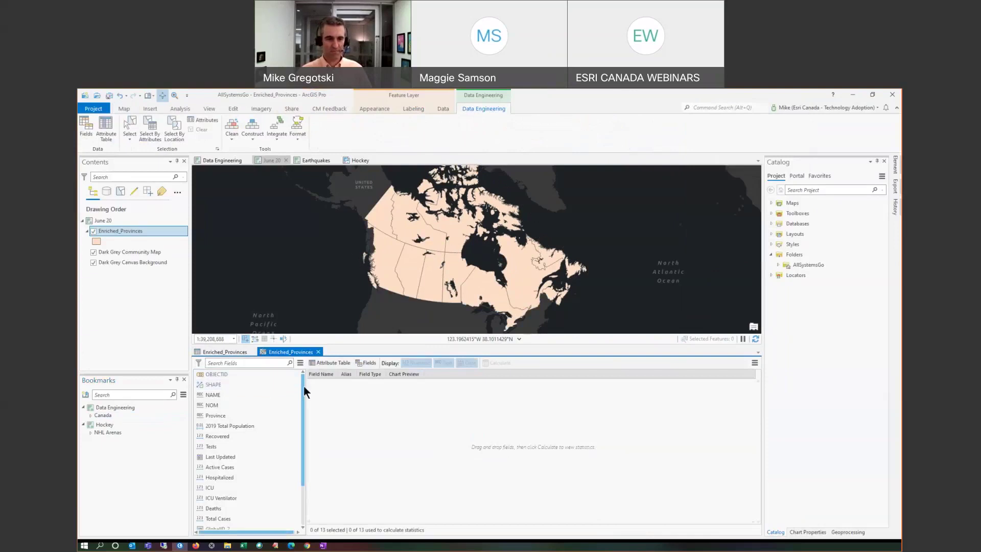
{"action": "left_click_drag", "start_coordinate": [302, 385], "coordinate": [298, 440]}
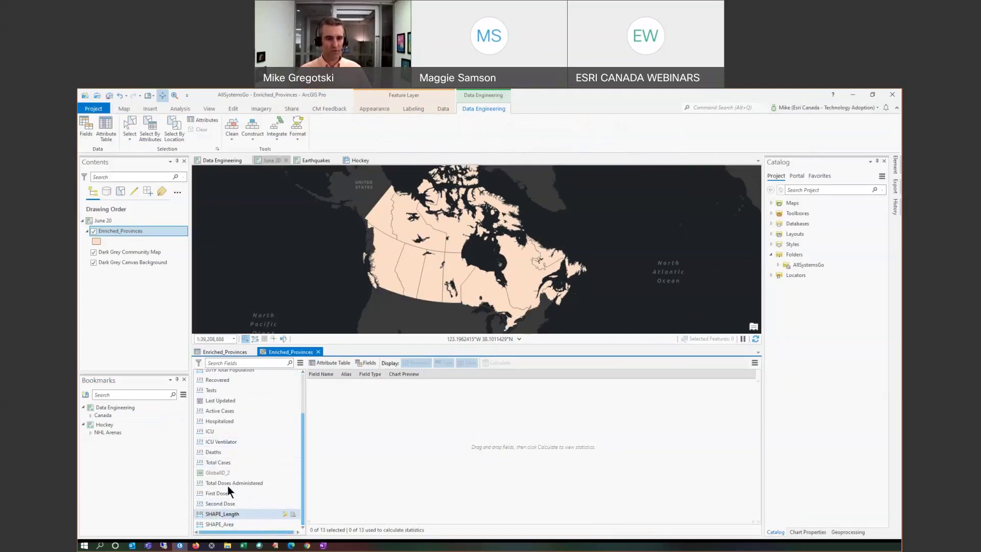
Step: Add the fields from 2019 Total Population through Total Cases to the statistics, calculate them, and look over the results
{"action": "left_click", "coordinate": [228, 464]}
{"action": "scroll", "coordinate": [231, 452], "scroll_direction": "up", "scroll_amount": 1}
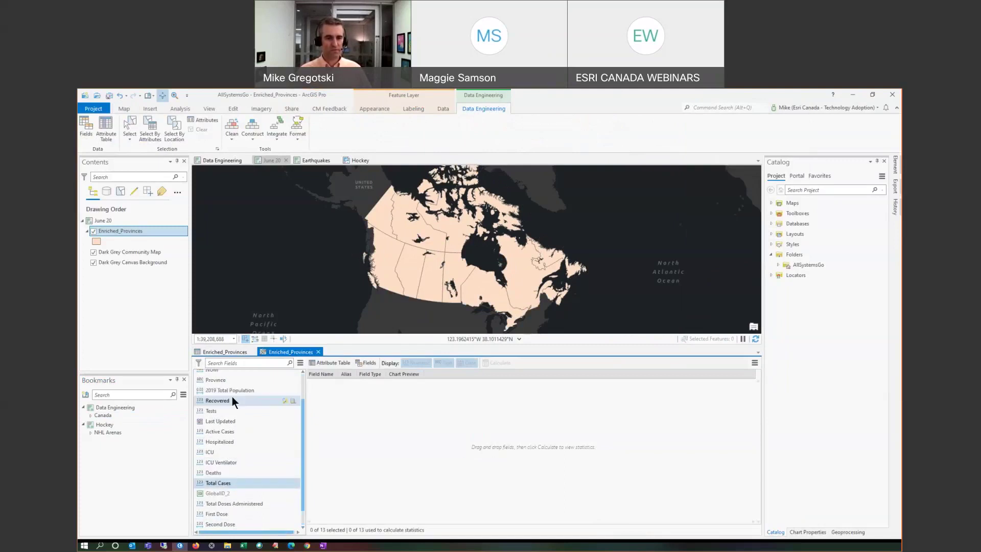
{"action": "left_click", "coordinate": [233, 391], "text": "shift"}
{"action": "right_click", "coordinate": [235, 391]}
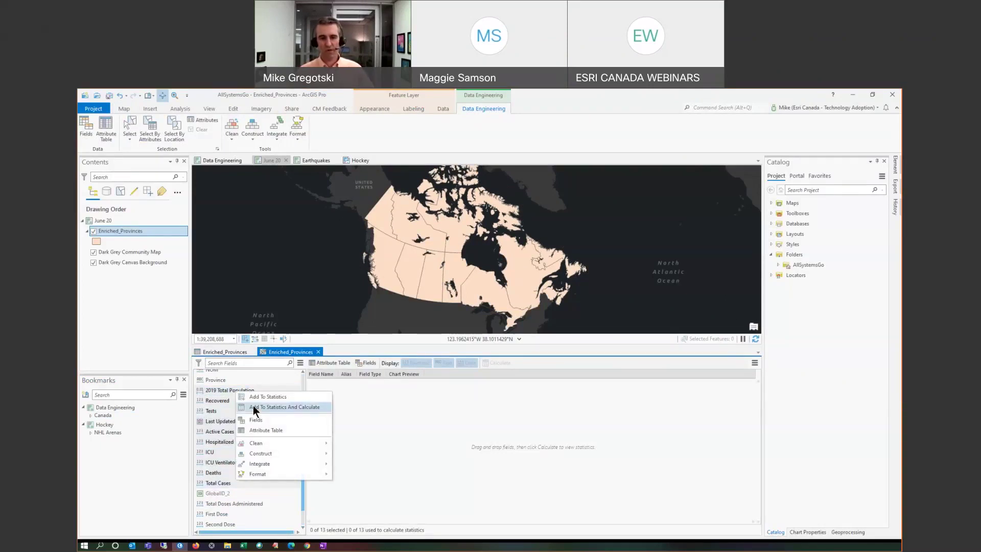
{"action": "left_click", "coordinate": [253, 407]}
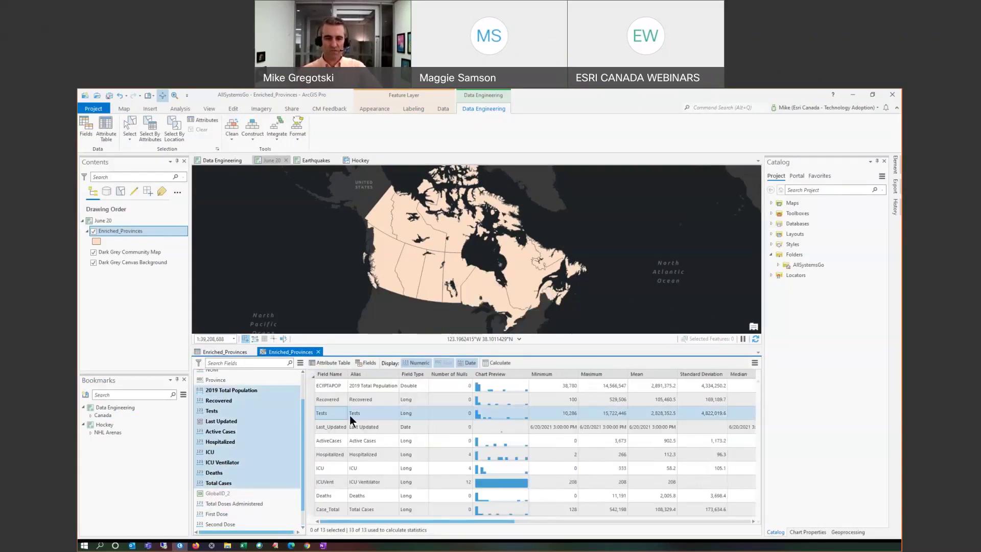
{"action": "left_click_drag", "start_coordinate": [407, 522], "coordinate": [388, 544]}
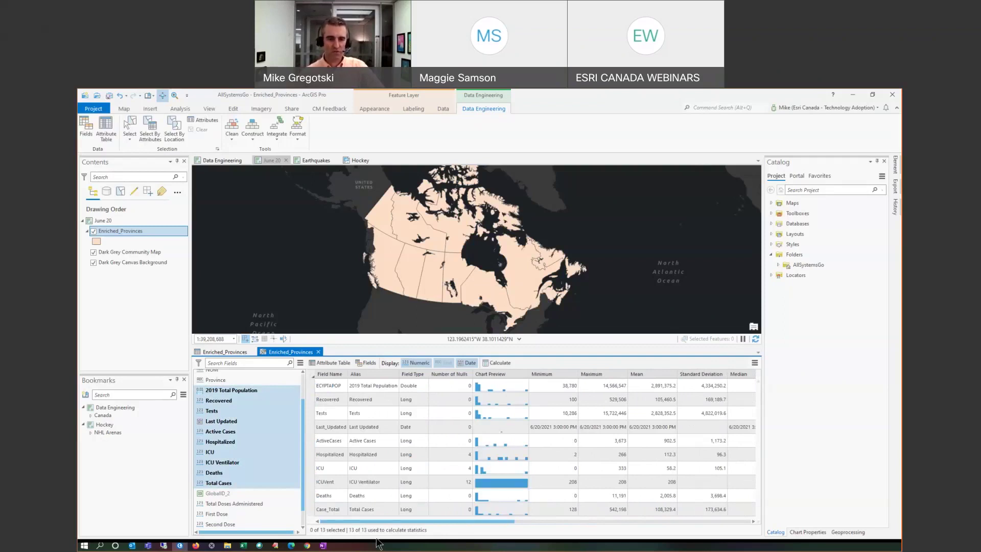
{"action": "left_click", "coordinate": [314, 412]}
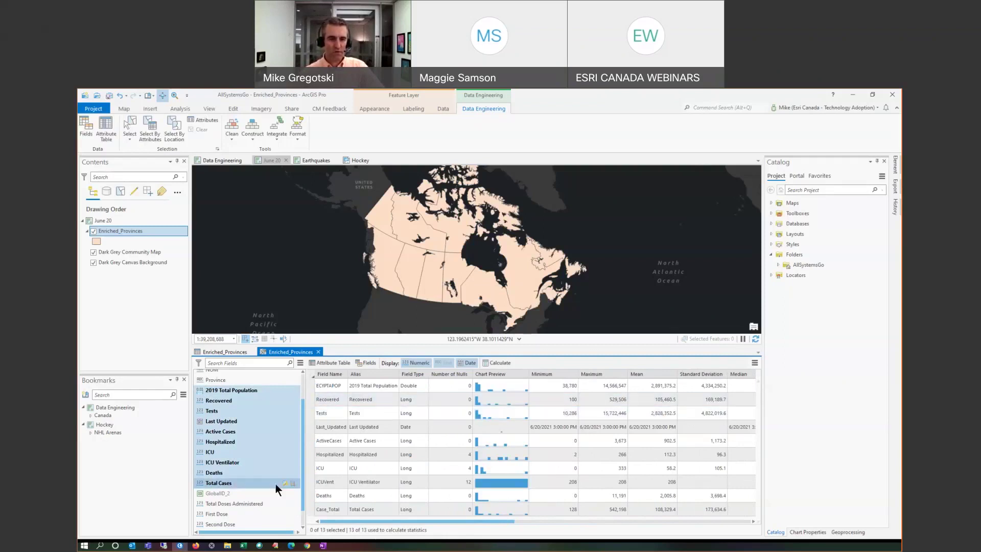
Step: Symbolize the provinces on the map by Total Cases and then by 2019 Total Population
{"action": "left_click", "coordinate": [259, 484]}
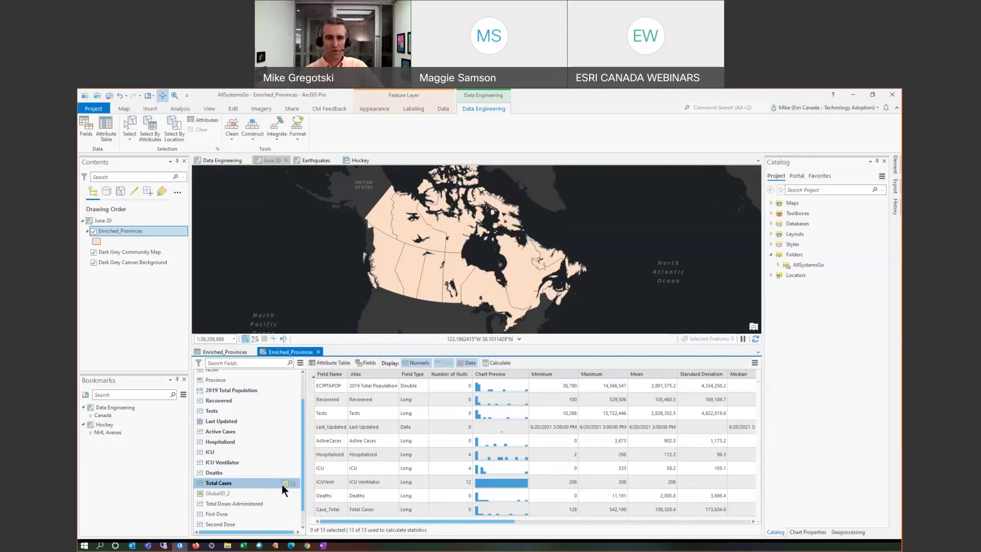
{"action": "left_click", "coordinate": [283, 484]}
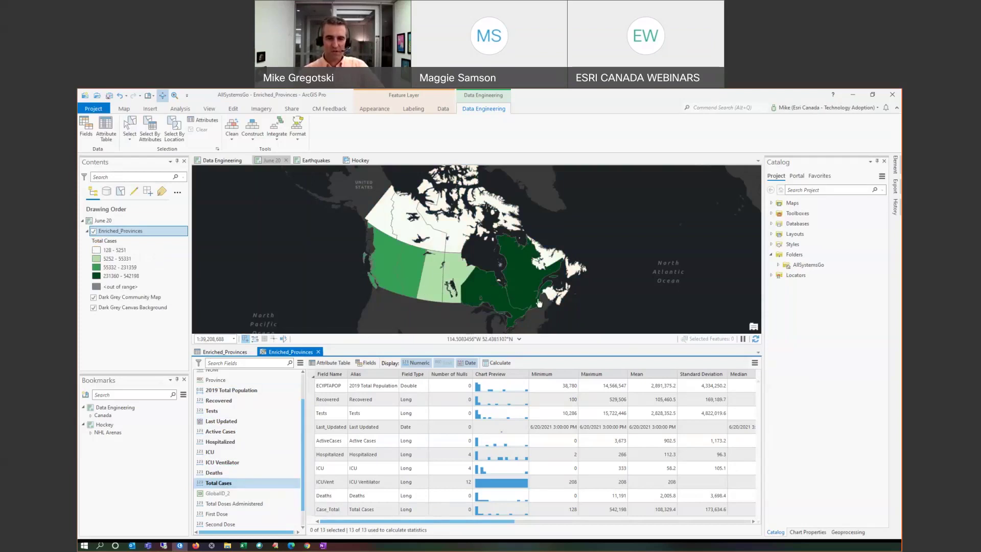
{"action": "left_click", "coordinate": [286, 390]}
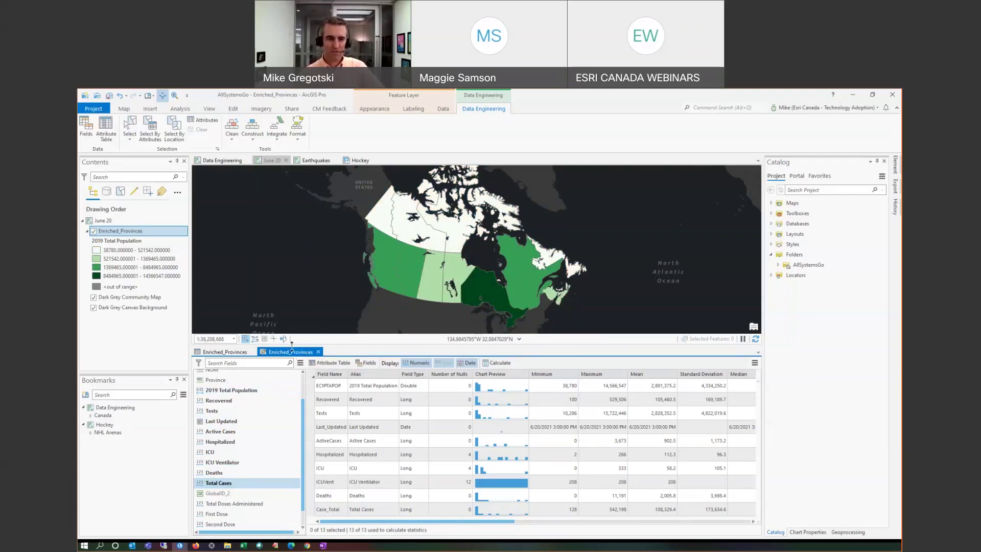
Step: Create a bar chart from the Total Cases field
{"action": "right_click", "coordinate": [274, 484]}
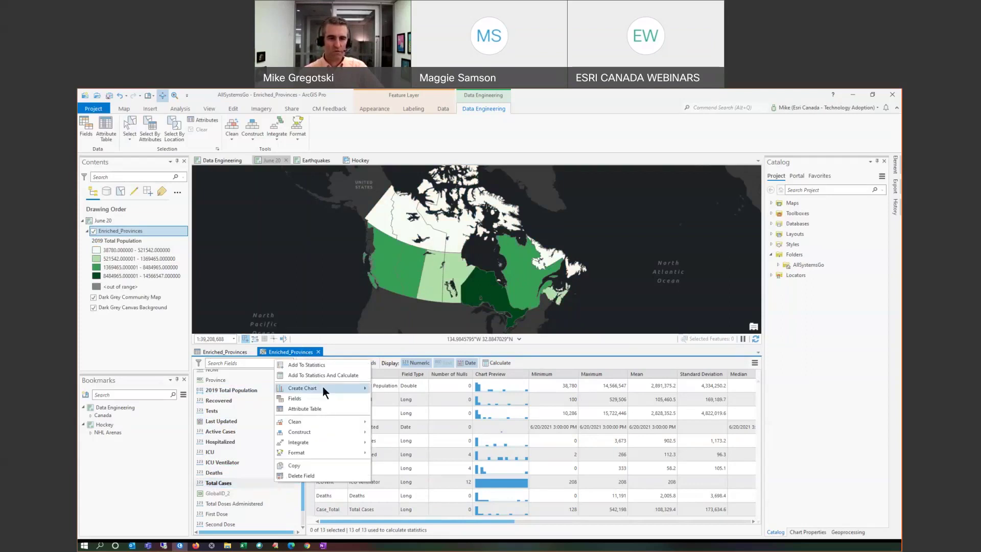
{"action": "mouse_move", "coordinate": [323, 387]}
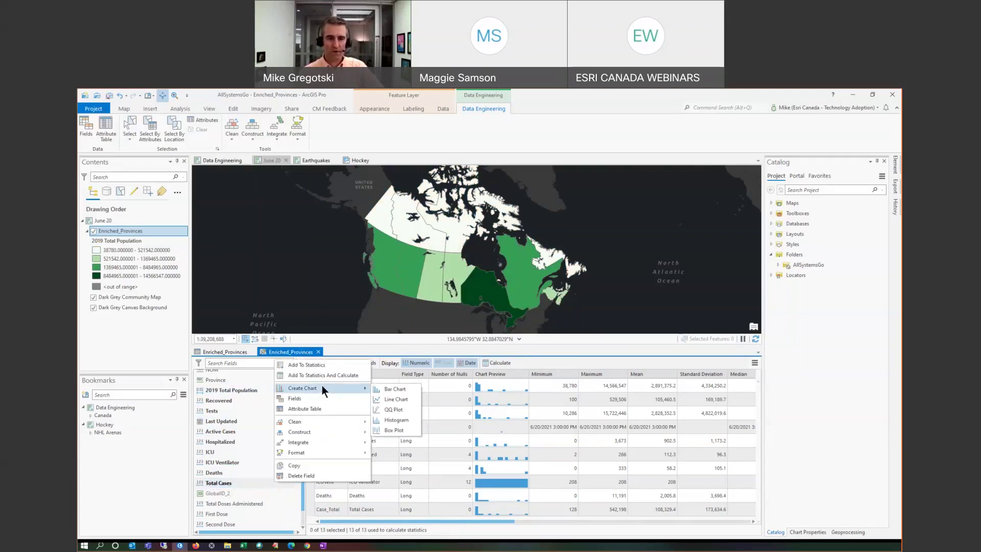
{"action": "left_click", "coordinate": [391, 390]}
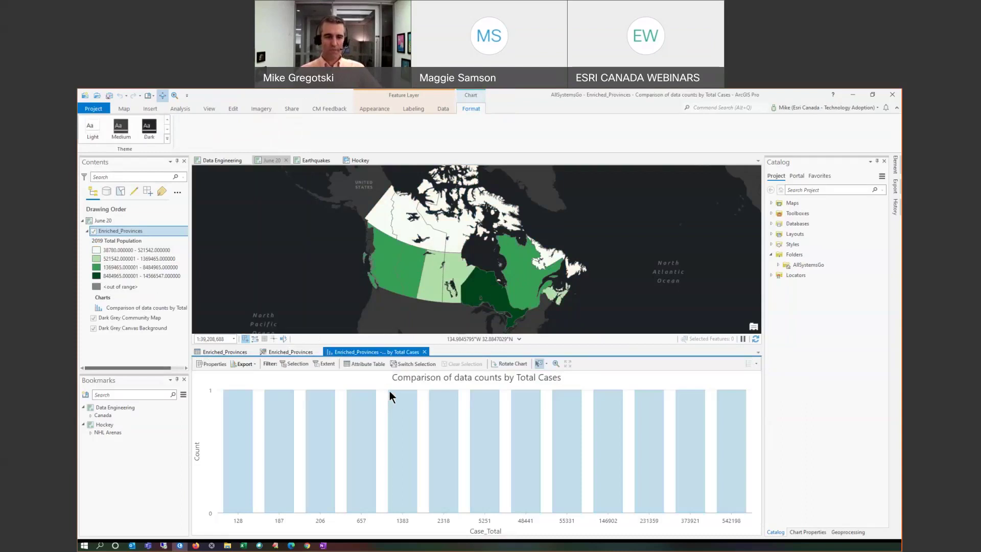
Step: Configure the bar chart to show the sum of 2019 Total Population and Total Cases by Province
{"action": "left_click", "coordinate": [212, 363]}
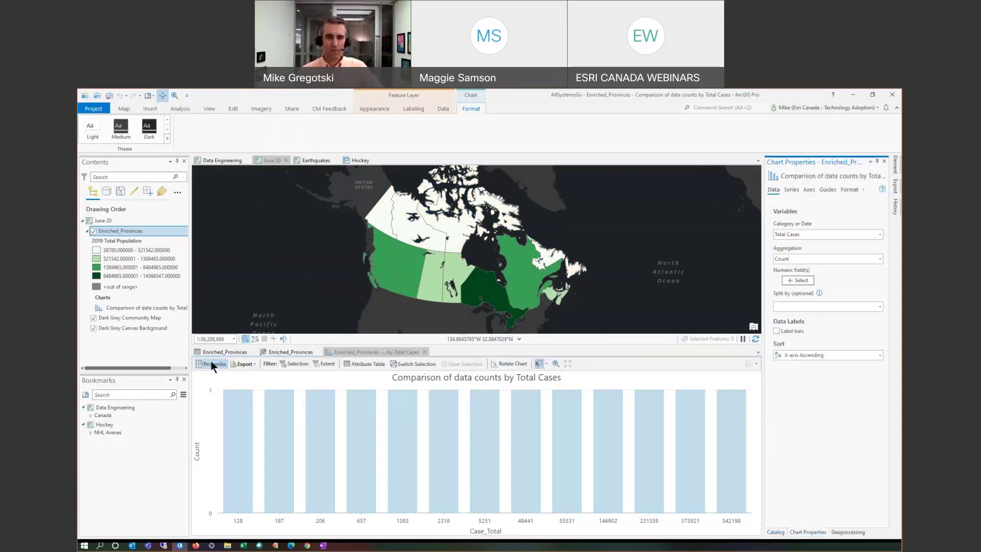
{"action": "left_click", "coordinate": [881, 235]}
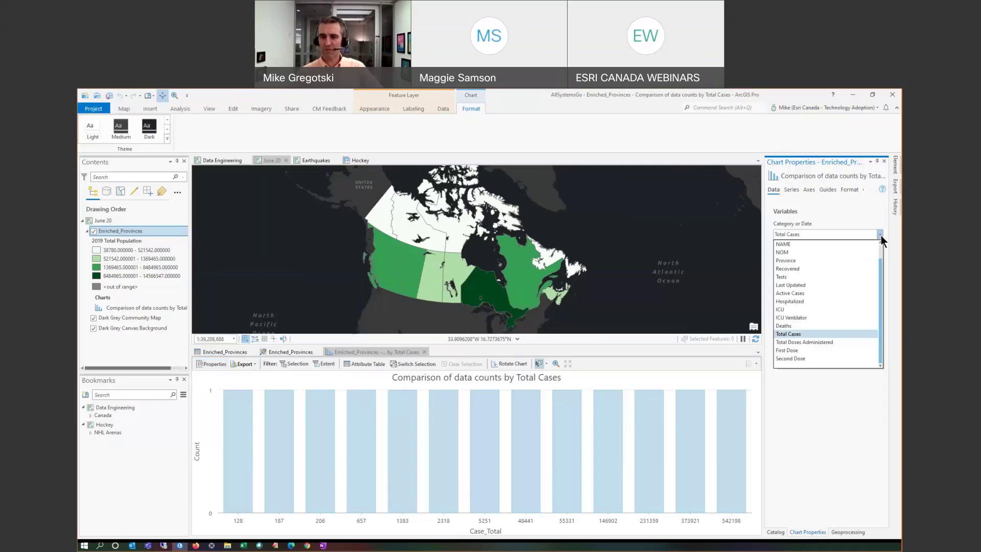
{"action": "left_click", "coordinate": [829, 259]}
{"action": "left_click", "coordinate": [879, 259]}
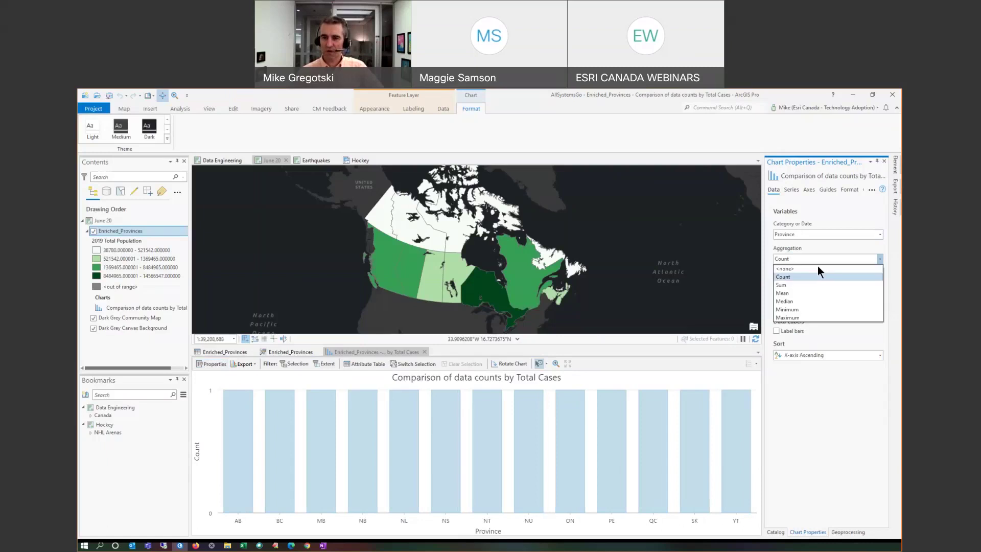
{"action": "left_click", "coordinate": [793, 283]}
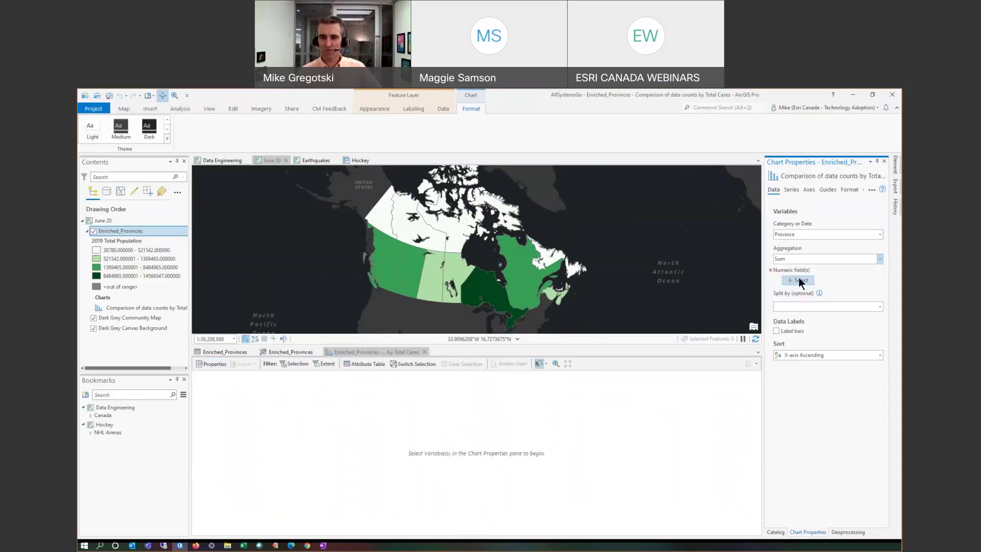
{"action": "left_click", "coordinate": [799, 279]}
{"action": "left_click", "coordinate": [778, 308]}
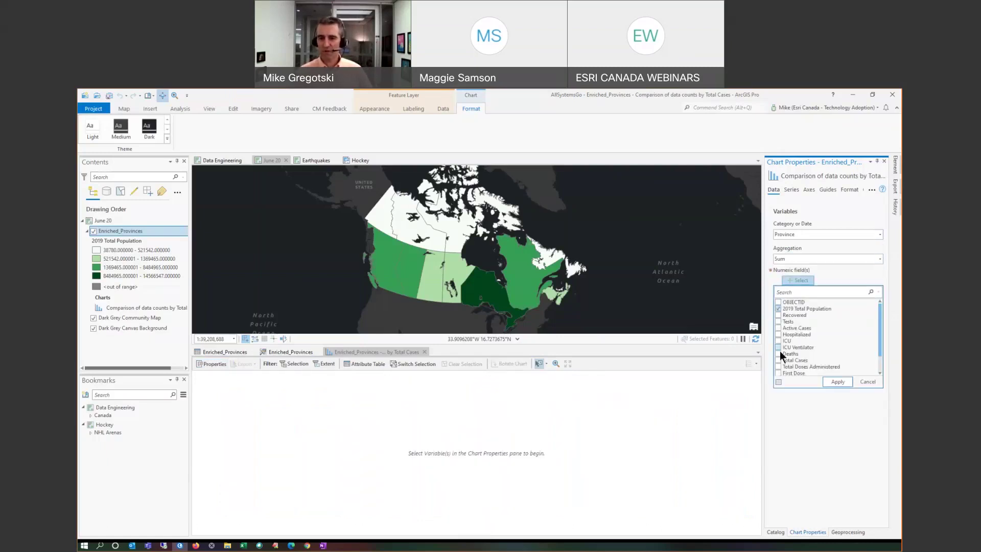
{"action": "left_click", "coordinate": [834, 382]}
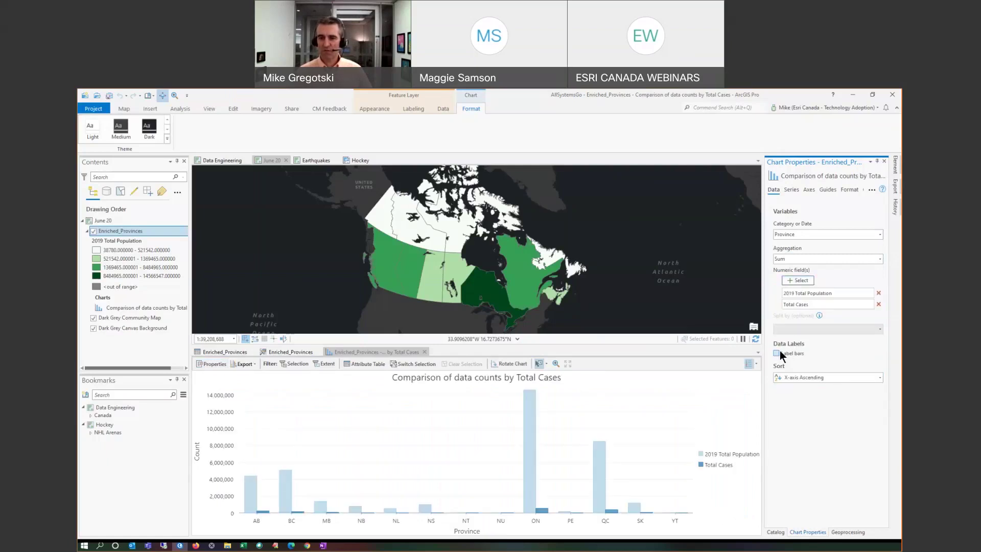
Step: Label the chart's bars and sort them by Y-axis Descending
{"action": "left_click", "coordinate": [776, 353]}
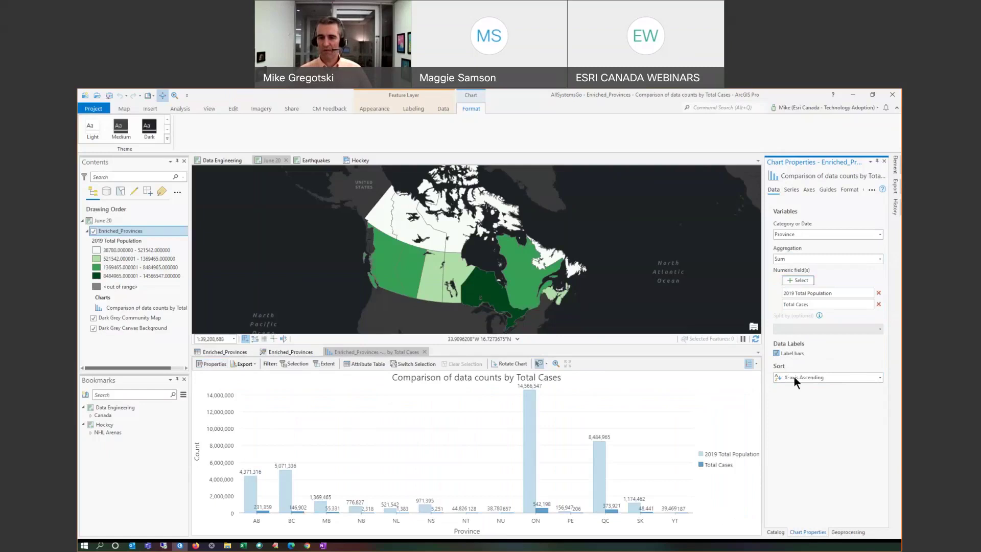
{"action": "left_click", "coordinate": [794, 378]}
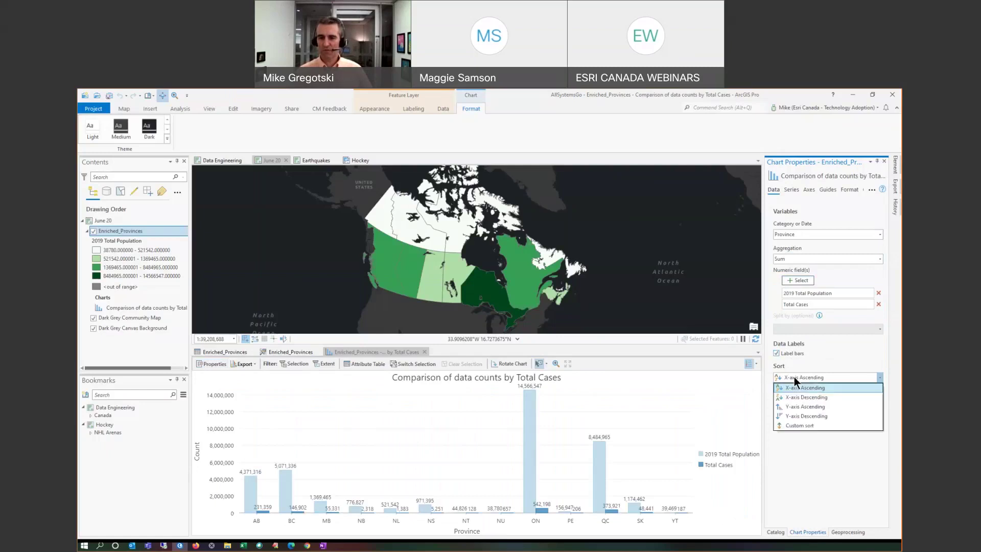
{"action": "left_click", "coordinate": [799, 415]}
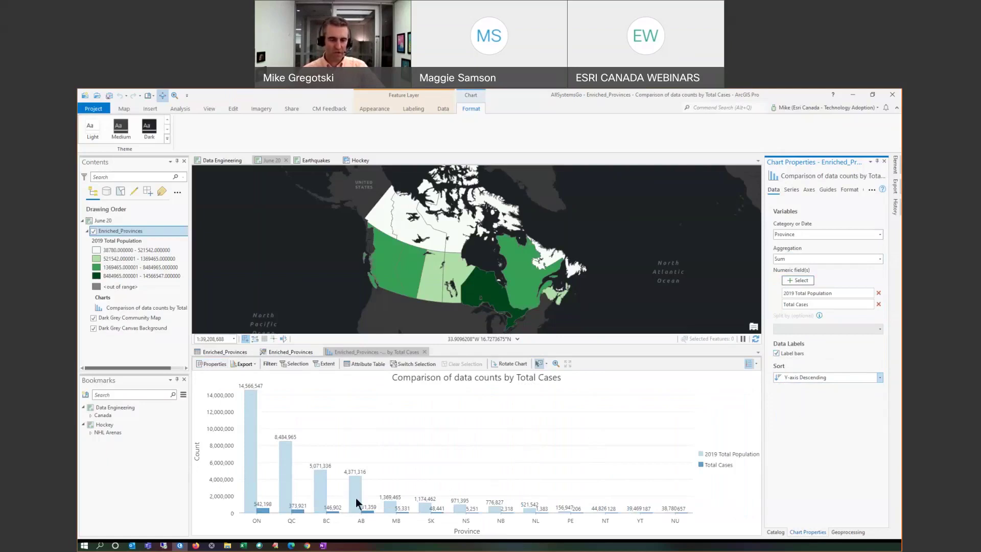
{"action": "mouse_move", "coordinate": [360, 507]}
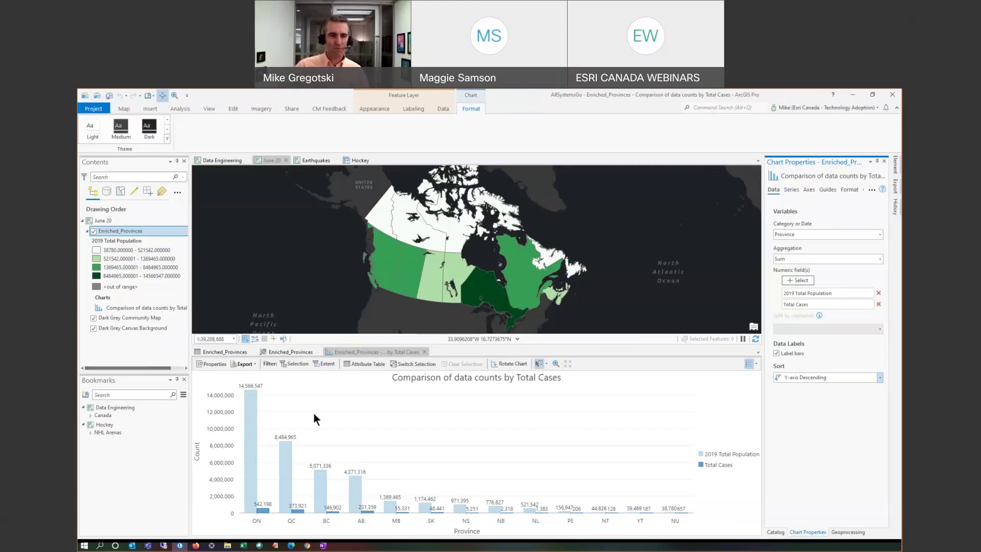
Step: Start a Calculate Field operation from the Data Engineering view for a new Long (large integer) field named TotalCases100K
{"action": "left_click", "coordinate": [285, 351]}
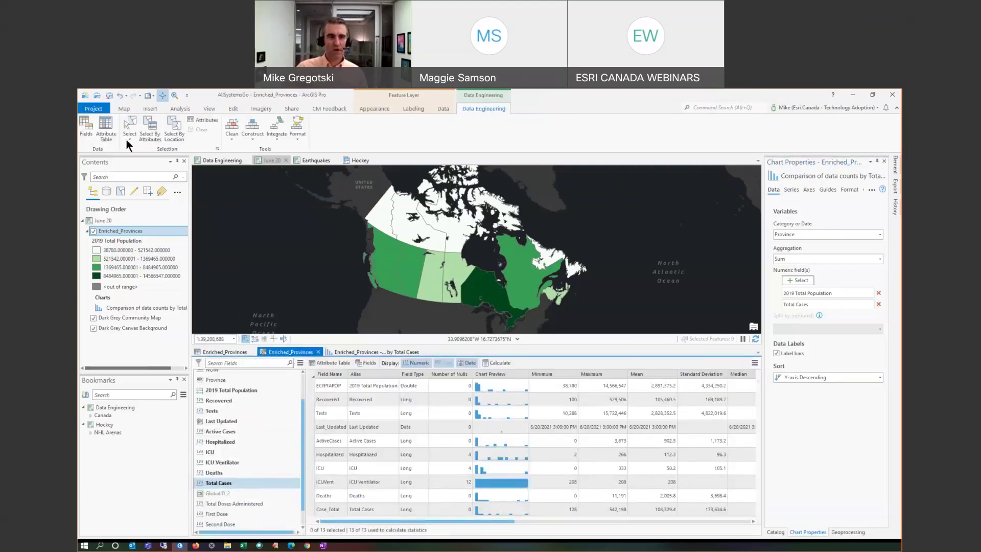
{"action": "left_click", "coordinate": [257, 141]}
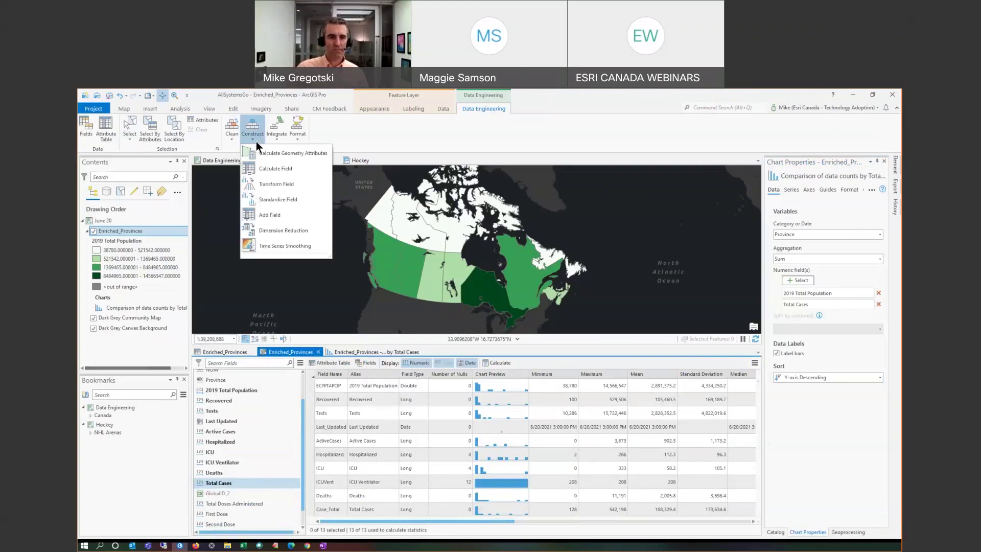
{"action": "left_click", "coordinate": [271, 170]}
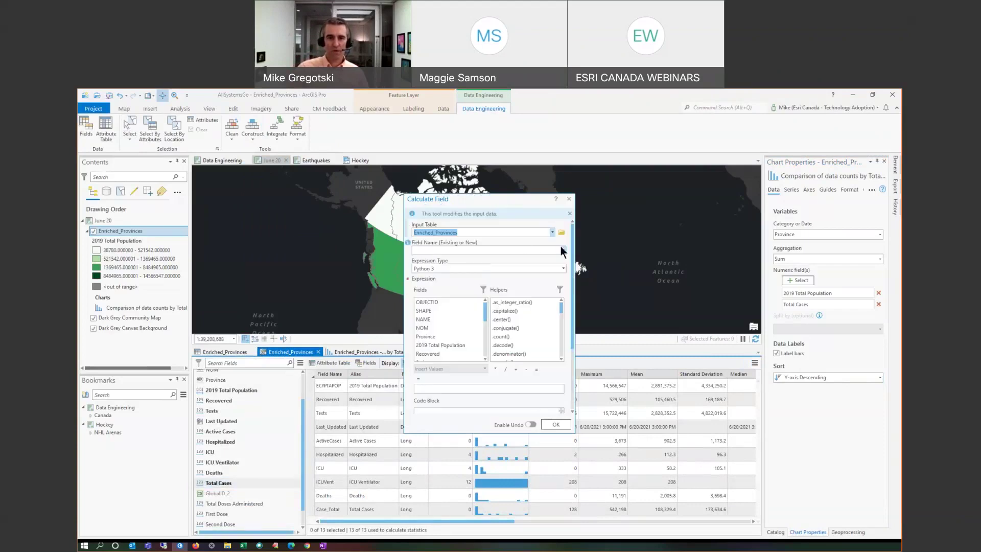
{"action": "left_click", "coordinate": [563, 250]}
{"action": "left_click", "coordinate": [472, 250]}
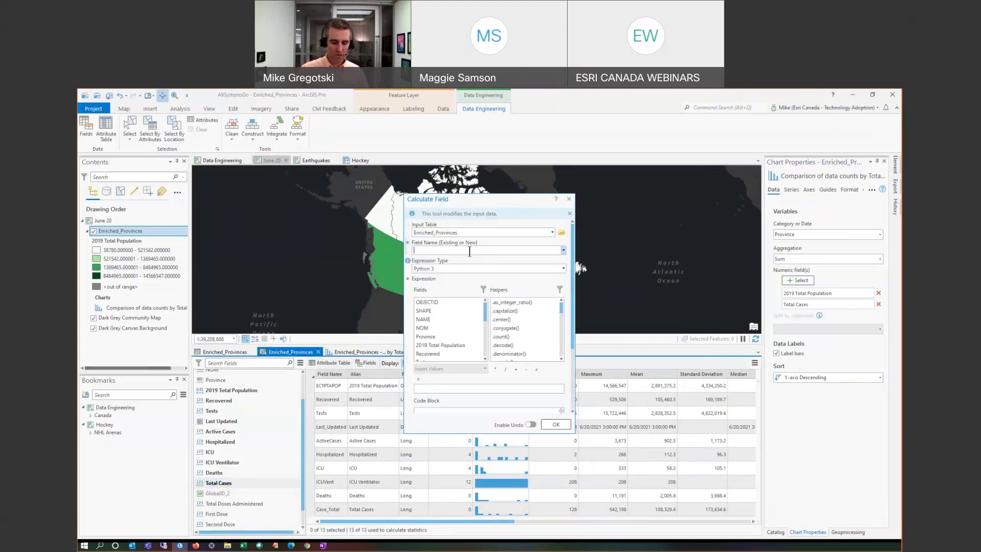
{"action": "type", "text": "TotalCases"}
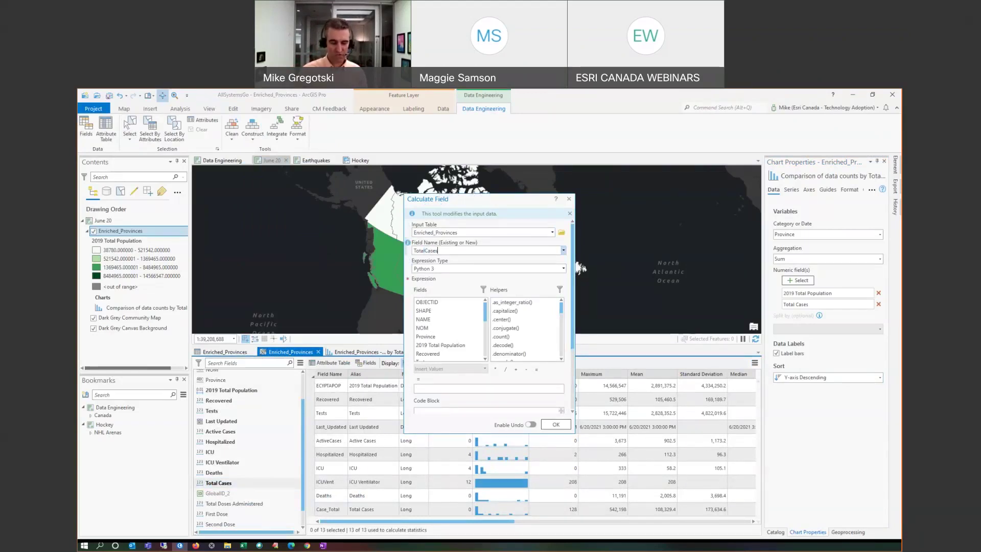
{"action": "type", "text": "100K"}
{"action": "left_click", "coordinate": [492, 257]}
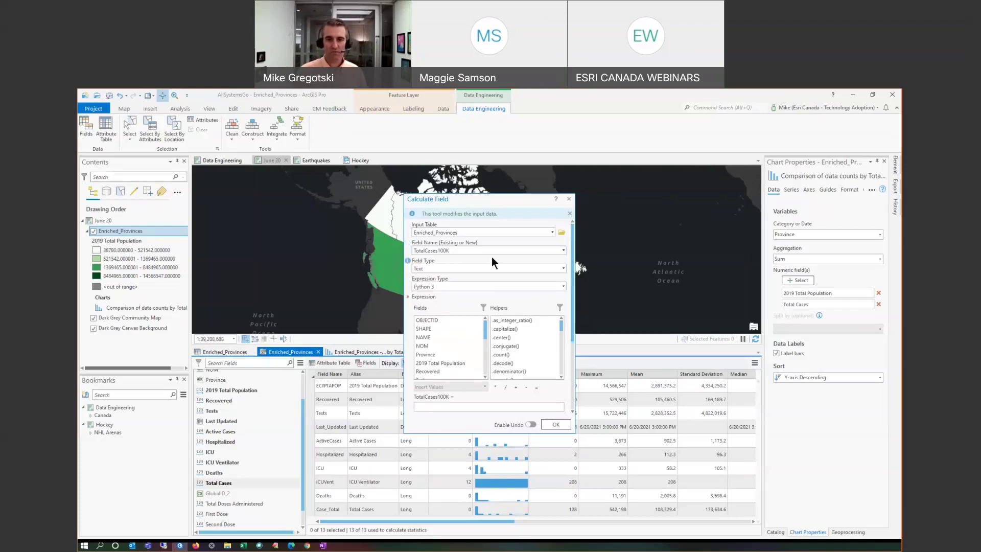
{"action": "left_click", "coordinate": [563, 268]}
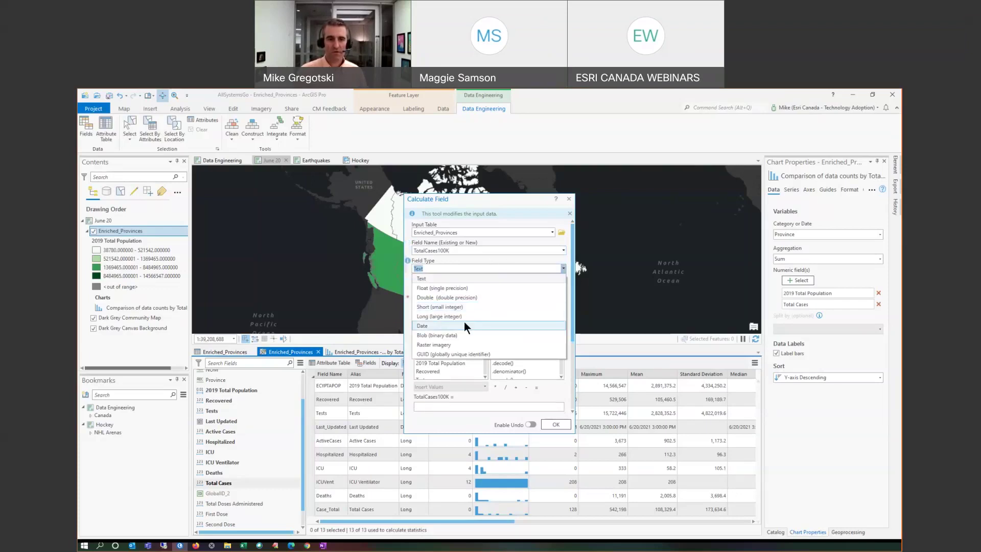
{"action": "left_click", "coordinate": [461, 317]}
Step: Enter the TotalCases100K expression !Case_Total! / !ECYPTAPOP! * 100000 and run the calculation
{"action": "scroll", "coordinate": [487, 333], "scroll_direction": "down", "scroll_amount": 3}
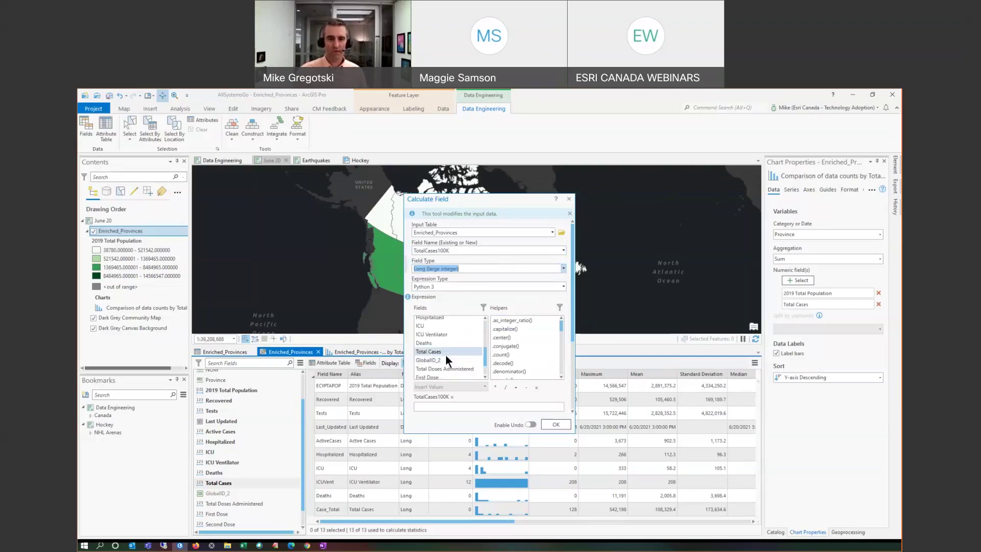
{"action": "double_click", "coordinate": [445, 352]}
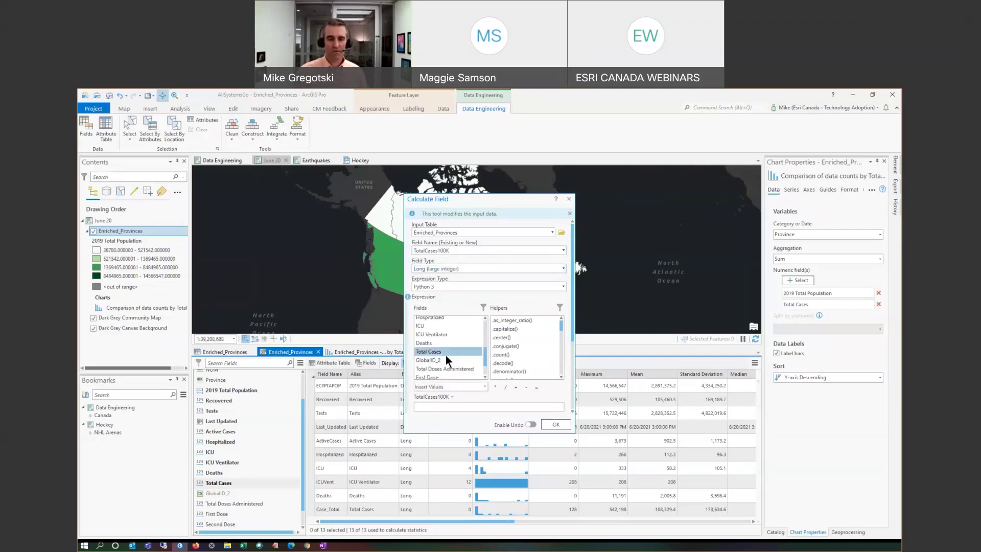
{"action": "left_click", "coordinate": [505, 386]}
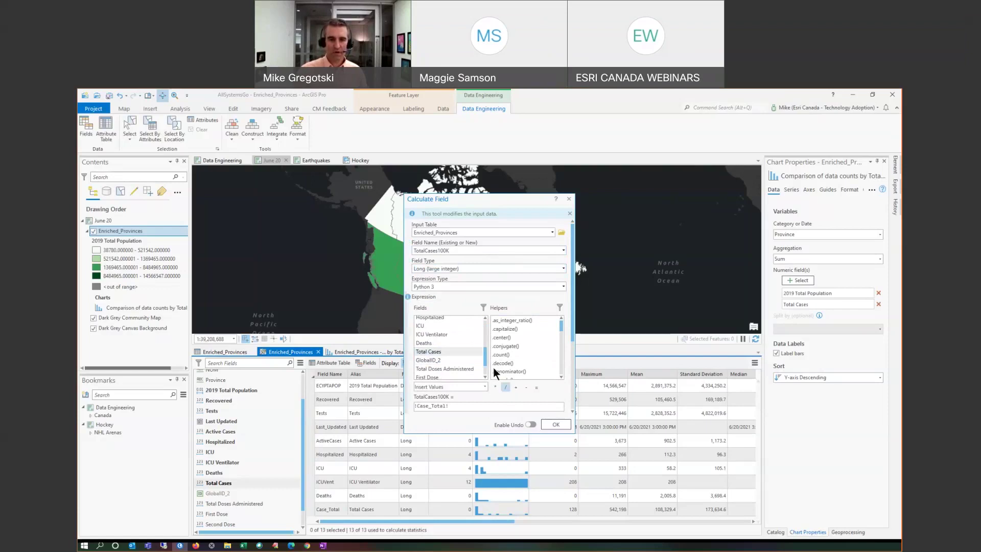
{"action": "scroll", "coordinate": [485, 360], "scroll_direction": "up", "scroll_amount": 3}
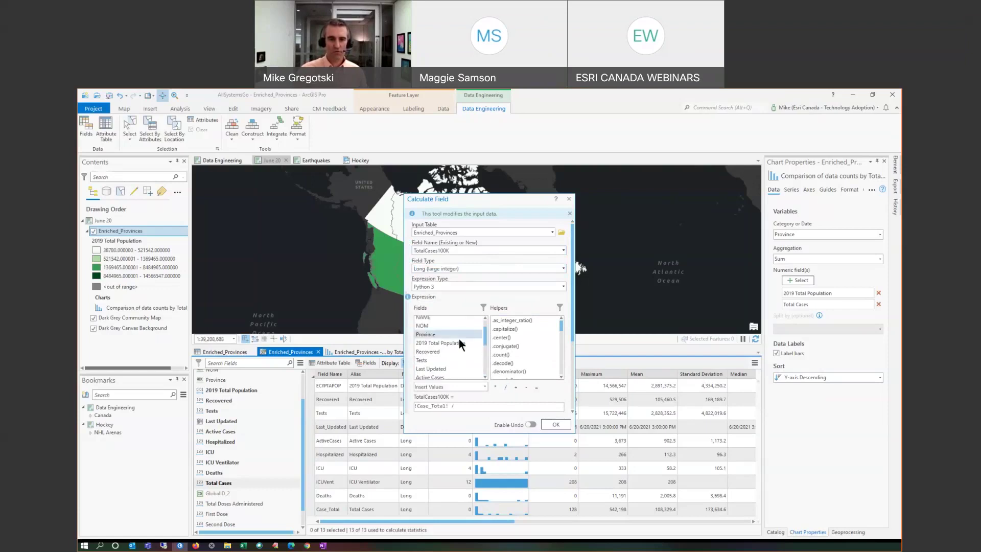
{"action": "double_click", "coordinate": [465, 345]}
{"action": "type", "text": "* 1"}
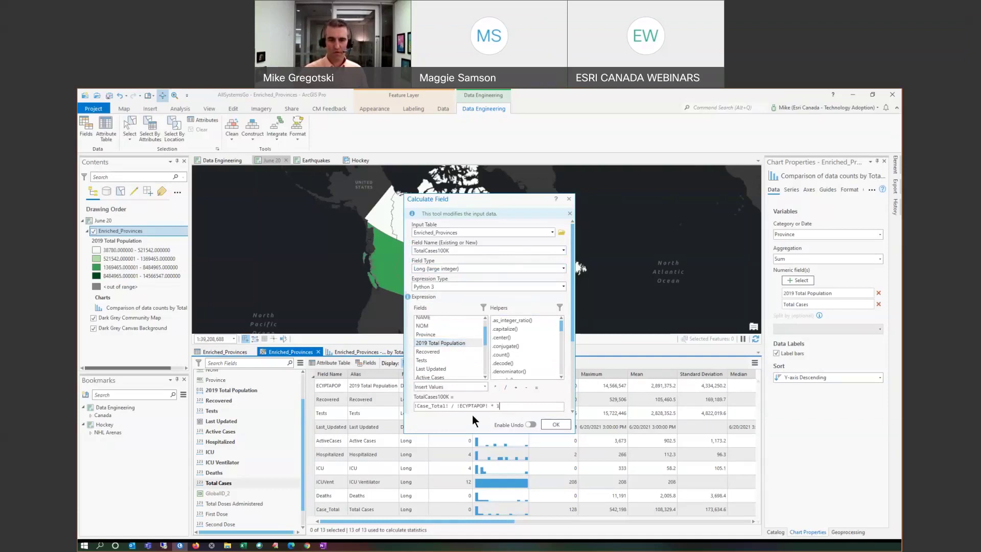
{"action": "type", "text": "00000"}
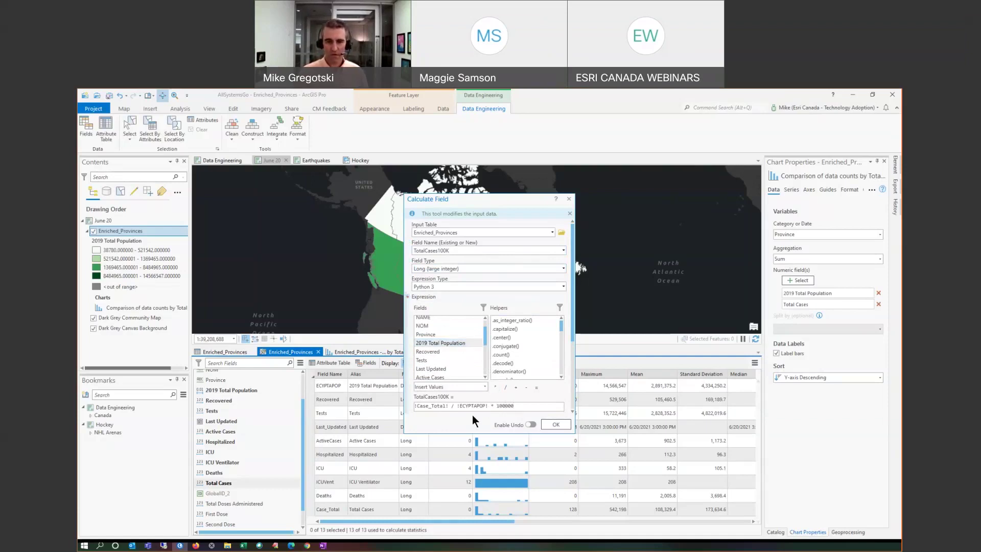
{"action": "left_click", "coordinate": [555, 425]}
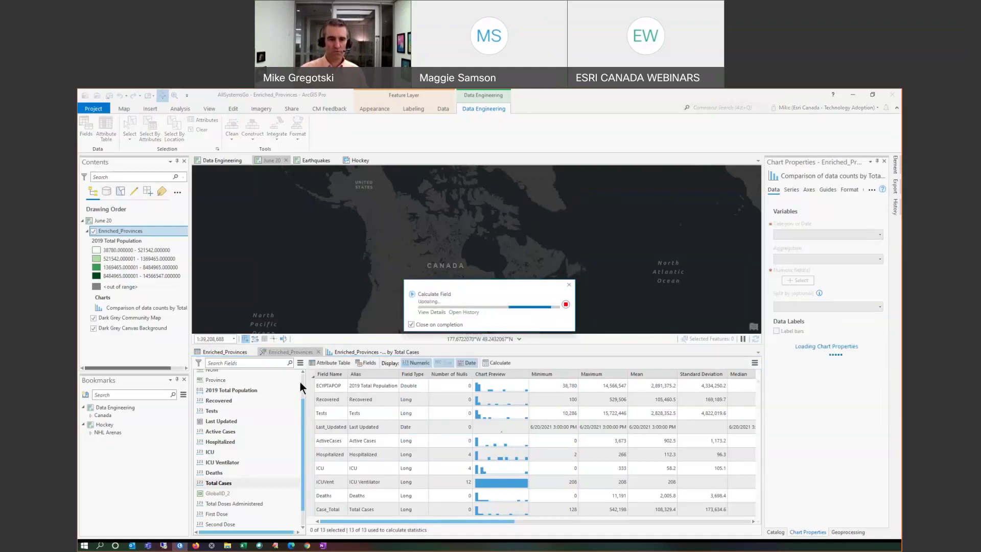
Step: Select the new TotalCases100K field in the Enriched_Provinces field list of the Data Engineering view
{"action": "scroll", "coordinate": [302, 455], "scroll_direction": "down", "scroll_amount": 1}
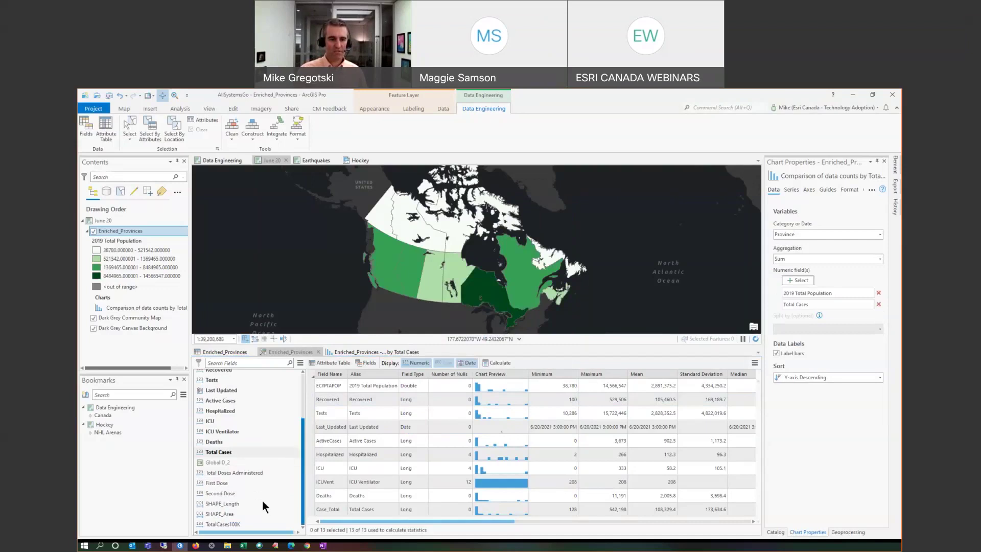
{"action": "left_click", "coordinate": [228, 525]}
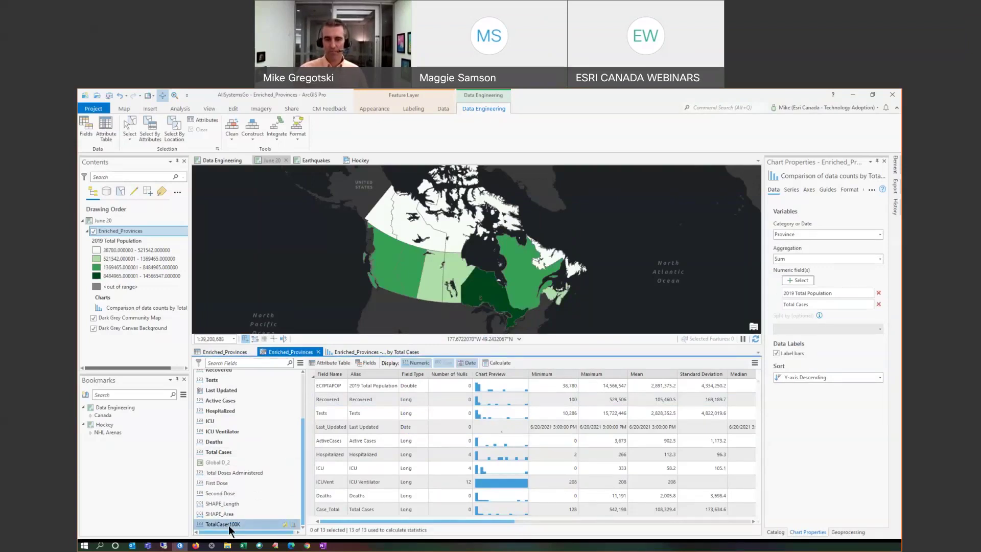
{"action": "key", "text": "shift+Up"}
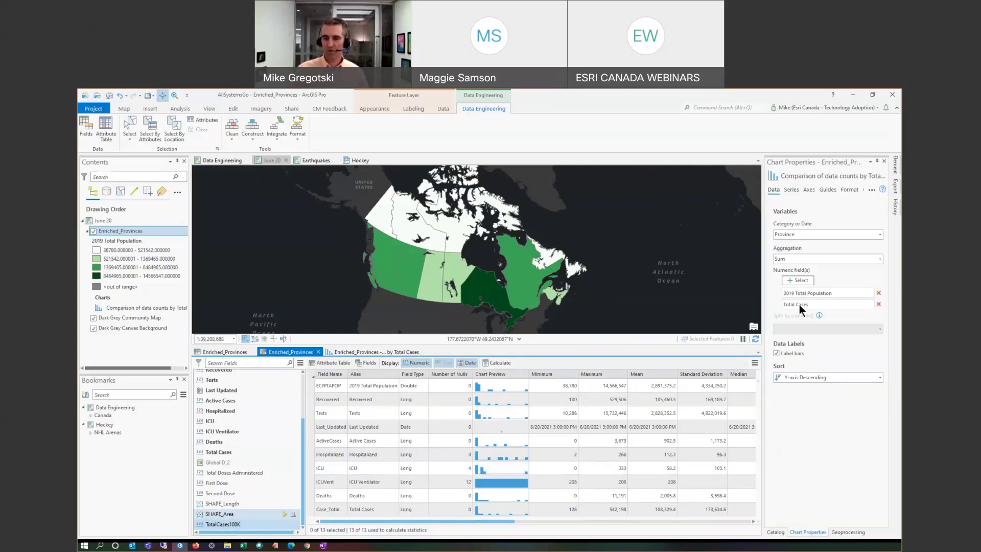
{"action": "key", "text": "shift+Down"}
Step: Replace 2019 Total Population and Total Cases with TotalCases100K as the province bar chart's only numeric field
{"action": "left_click", "coordinate": [800, 281]}
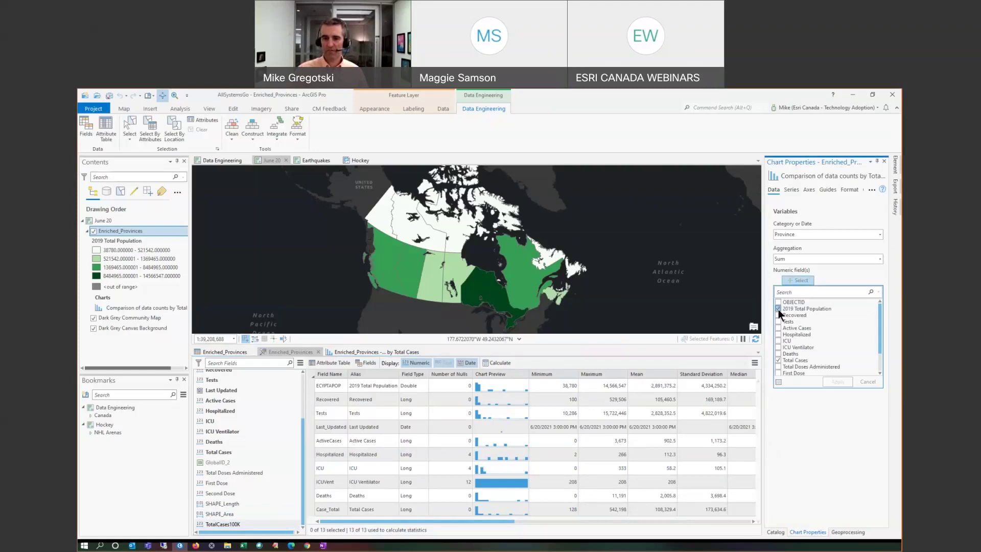
{"action": "left_click", "coordinate": [380, 351]}
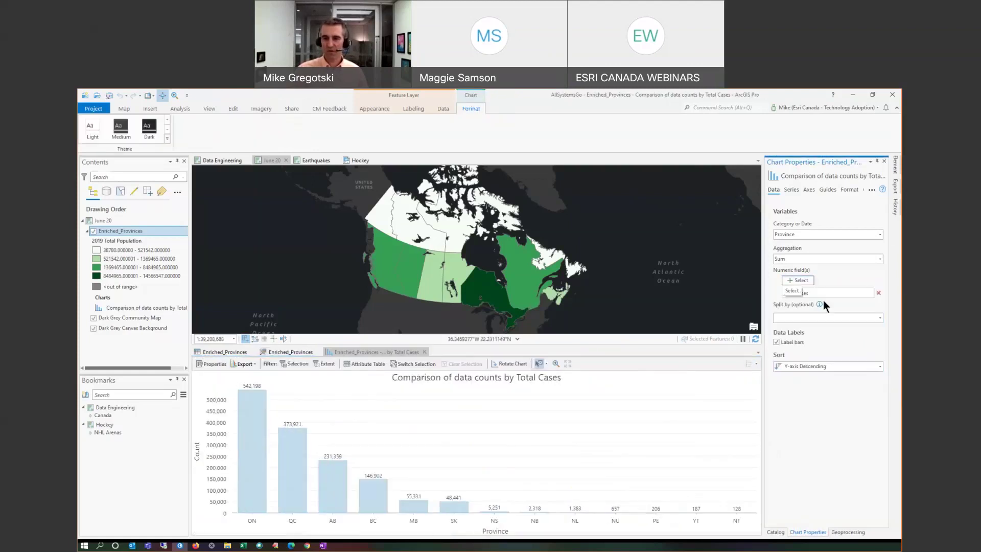
{"action": "left_click", "coordinate": [803, 284]}
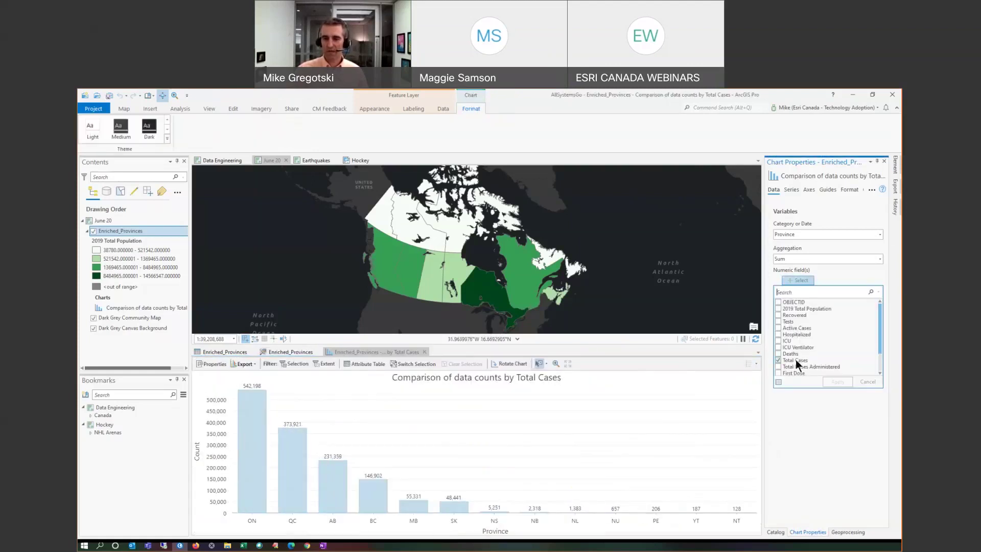
{"action": "scroll", "coordinate": [805, 353], "scroll_direction": "down", "scroll_amount": 2}
{"action": "left_click", "coordinate": [780, 370]}
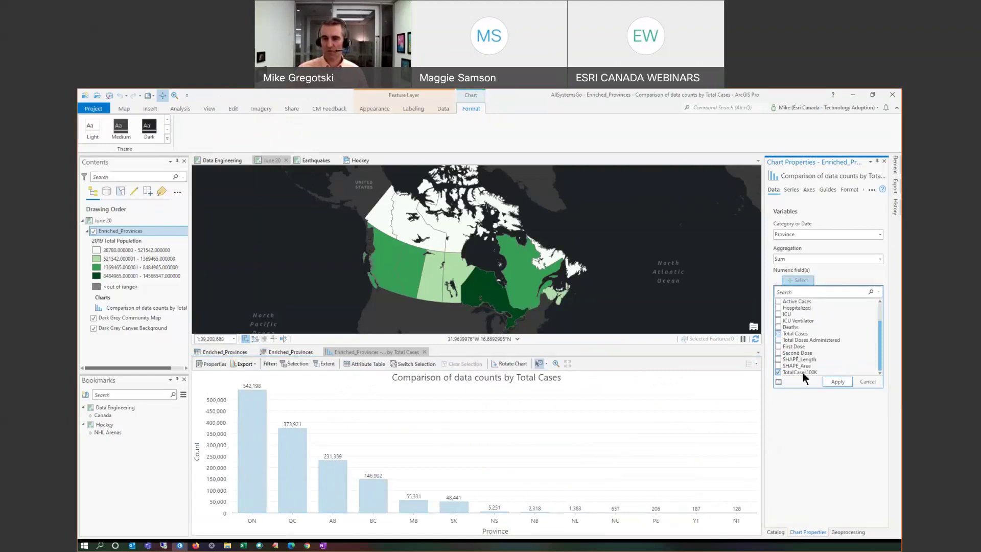
{"action": "left_click", "coordinate": [835, 381]}
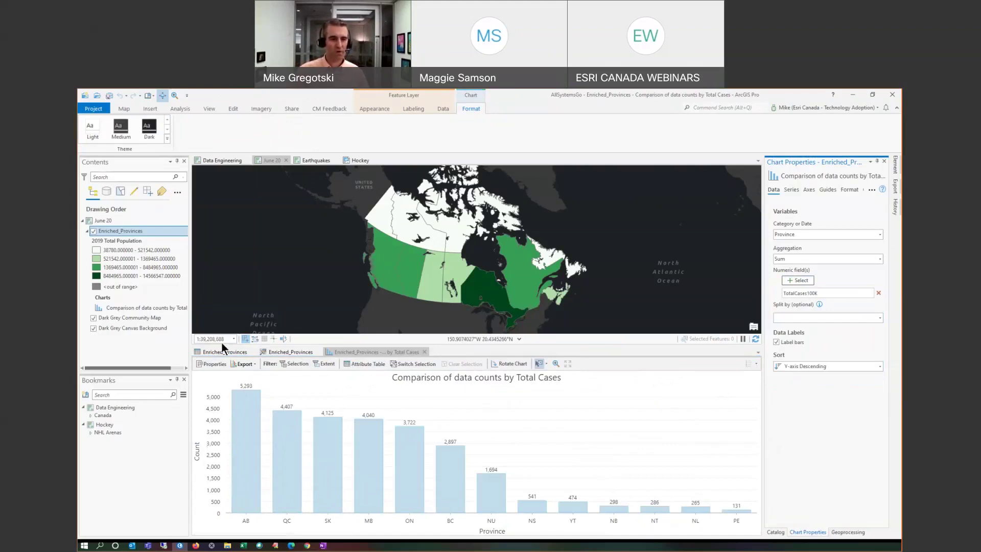
Step: Symbolize Enriched_Provinces by TotalCases100K with Graduated Colors and change its number of classes
{"action": "left_click", "coordinate": [280, 350]}
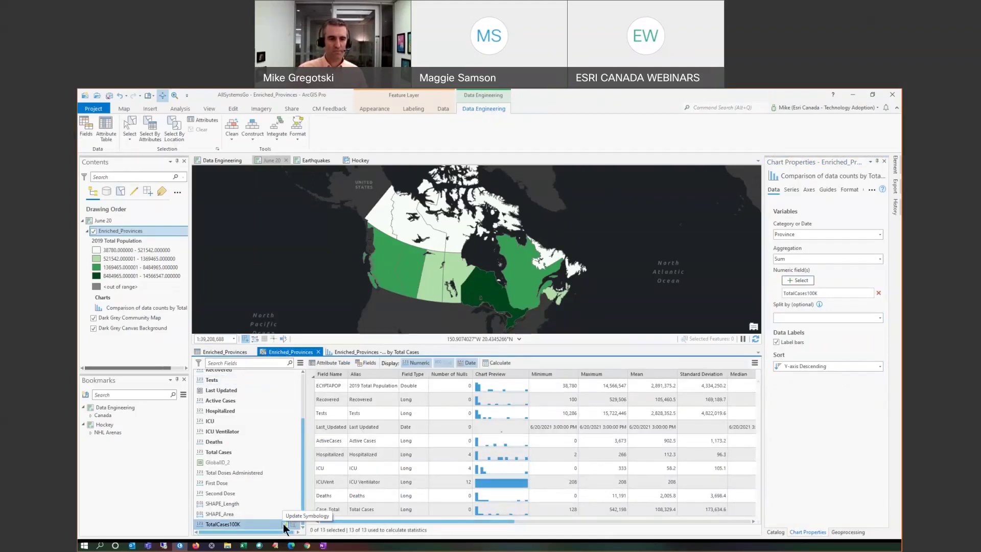
{"action": "left_click", "coordinate": [285, 524]}
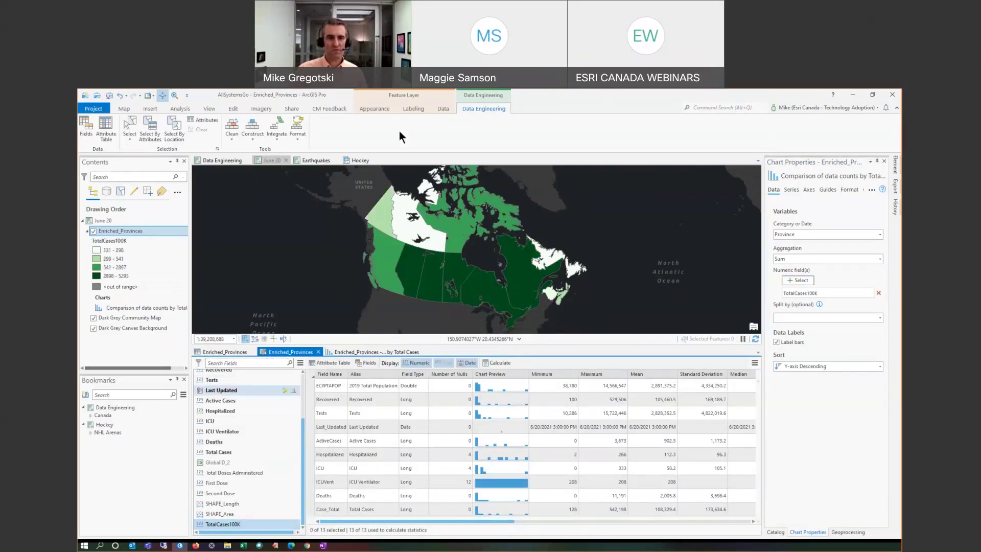
{"action": "left_click", "coordinate": [372, 108]}
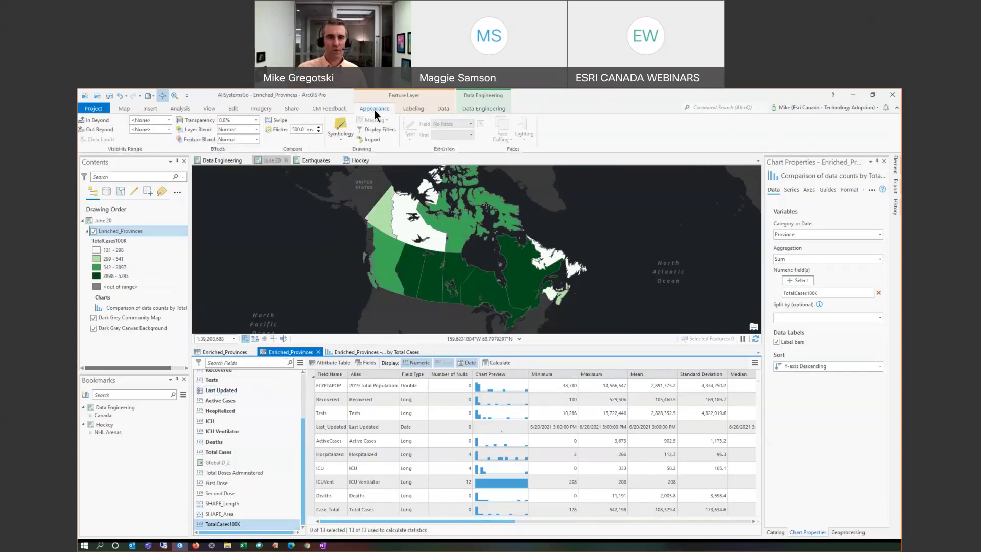
{"action": "left_click", "coordinate": [341, 138]}
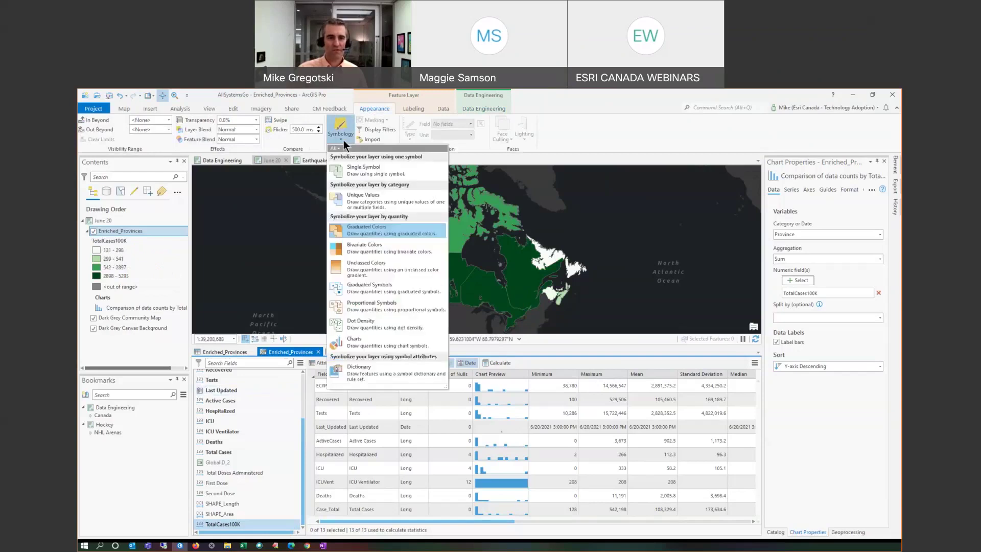
{"action": "left_click", "coordinate": [370, 233]}
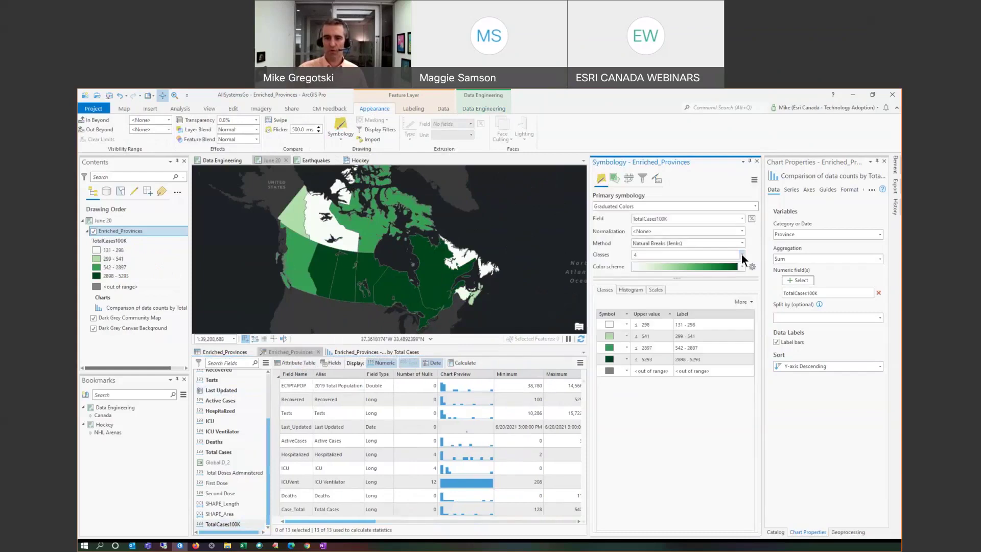
{"action": "left_click", "coordinate": [741, 255]}
{"action": "left_click", "coordinate": [666, 279]}
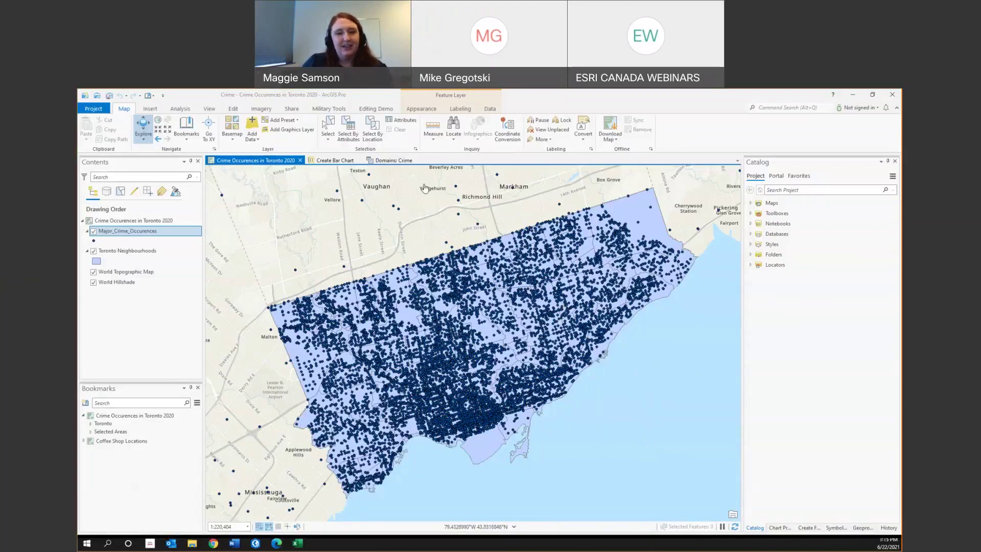
Step: Review the coded values of the OffenceType domain in the Crime geodatabase and return to the Toronto crime map
{"action": "left_click", "coordinate": [396, 162]}
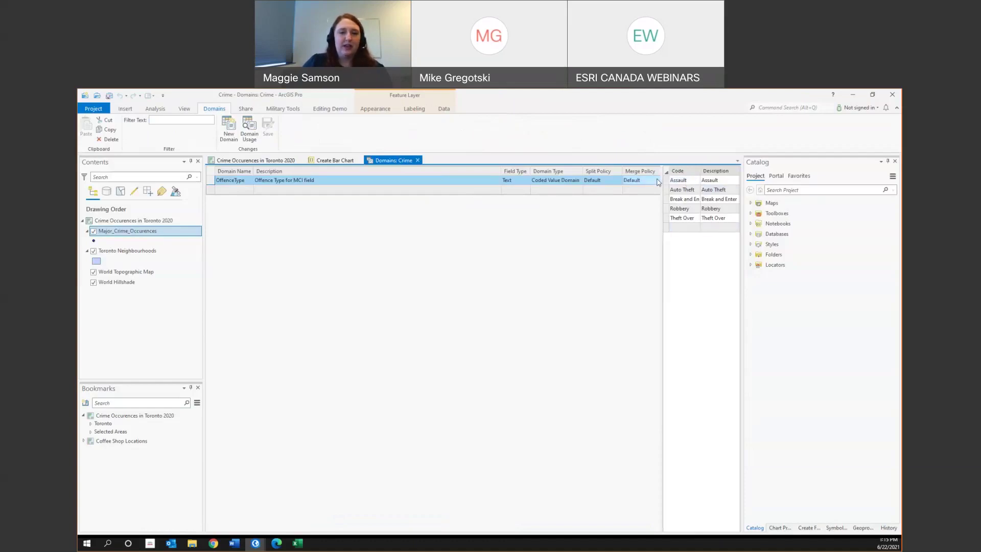
{"action": "left_click", "coordinate": [265, 161]}
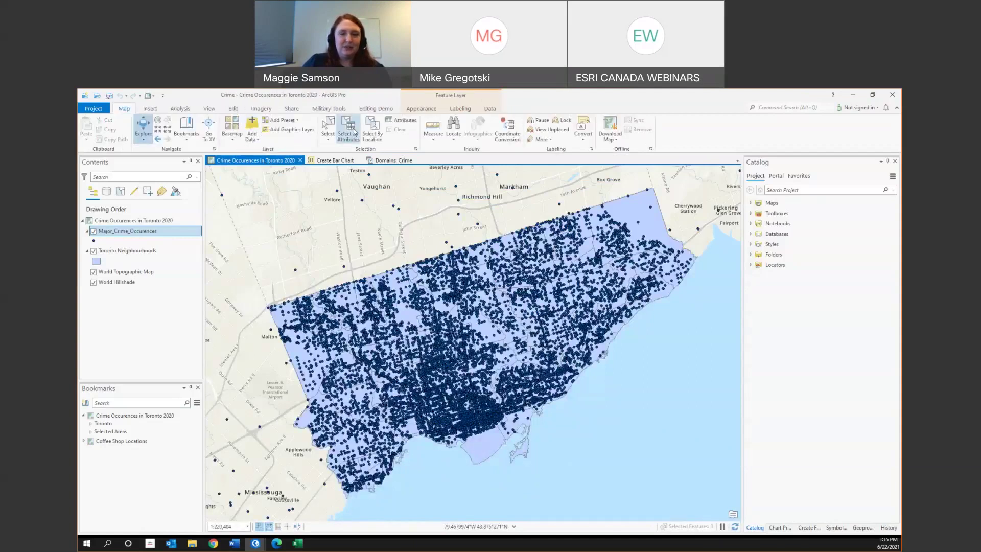
Step: Select the Major_Crime_Occurences features by attribute where Offence Type is equal to Assult
{"action": "left_click", "coordinate": [353, 131]}
{"action": "left_click", "coordinate": [480, 281]}
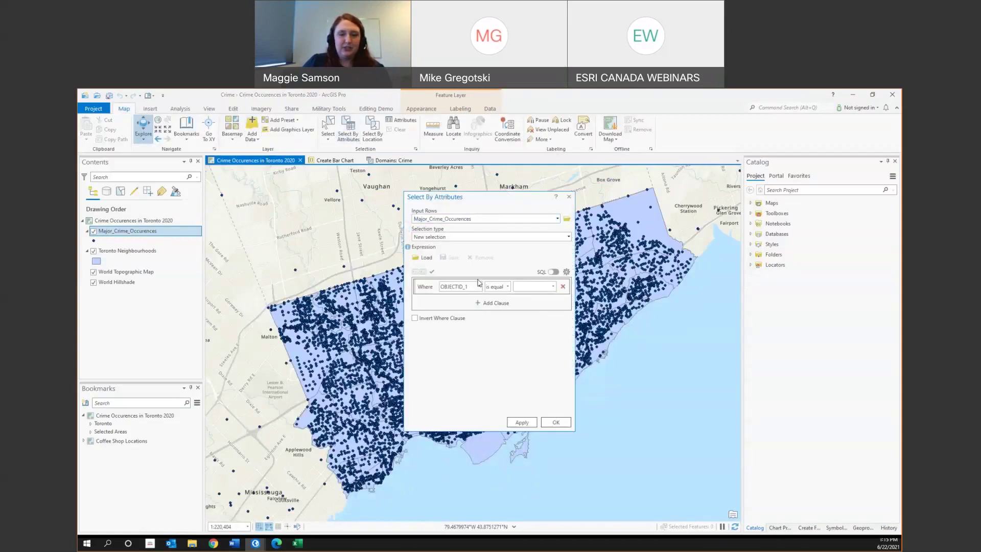
{"action": "left_click", "coordinate": [480, 286]}
{"action": "left_click", "coordinate": [457, 313]}
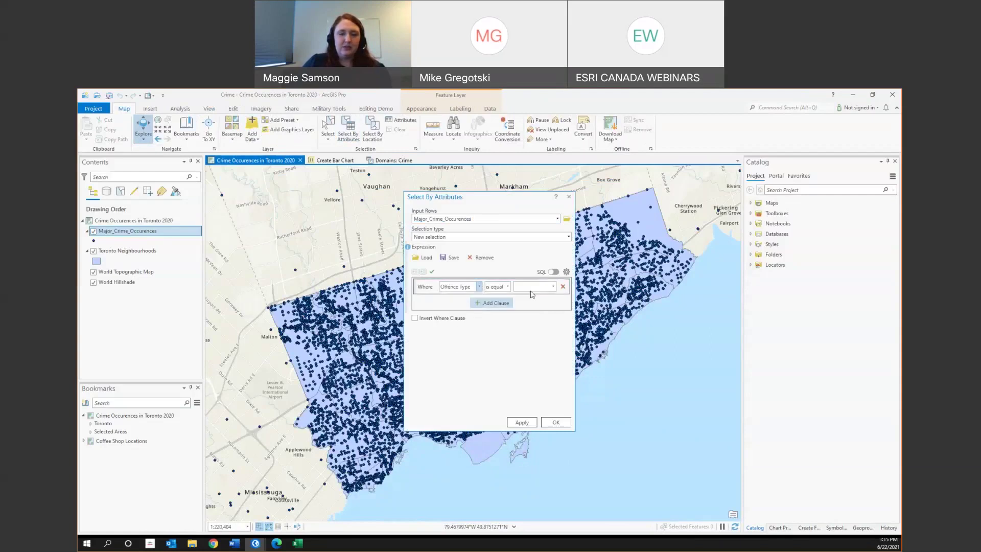
{"action": "left_click", "coordinate": [532, 287]}
{"action": "type", "text": "Assu"}
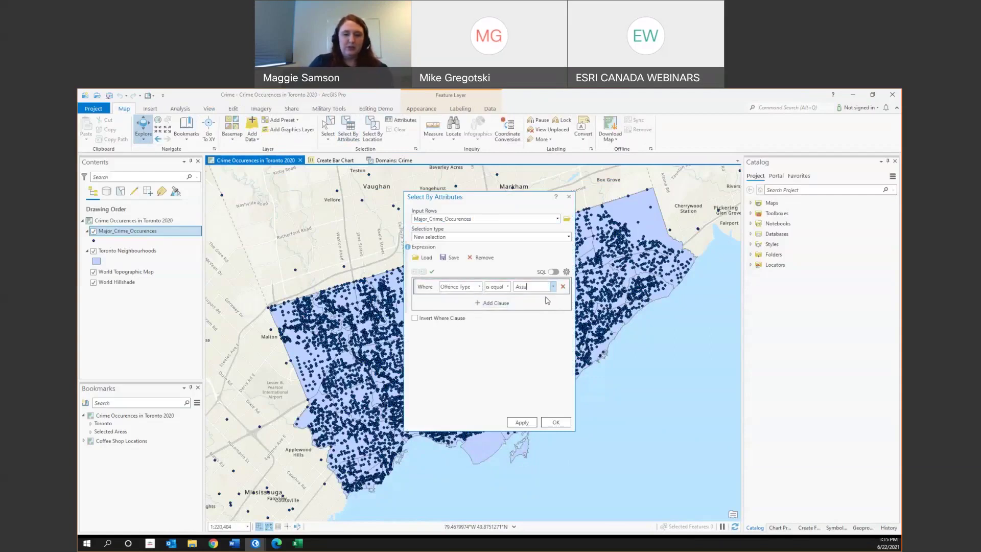
{"action": "type", "text": "lt"}
{"action": "left_click", "coordinate": [522, 421]}
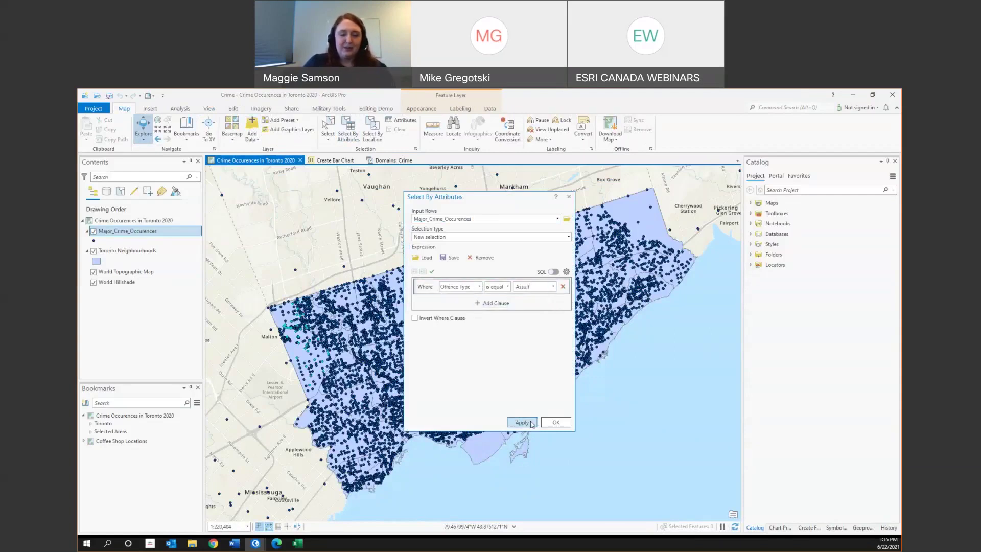
{"action": "left_click", "coordinate": [556, 422]}
Step: Open the Major_Crime_Occurences attribute table and show only the selected records
{"action": "right_click", "coordinate": [128, 231]}
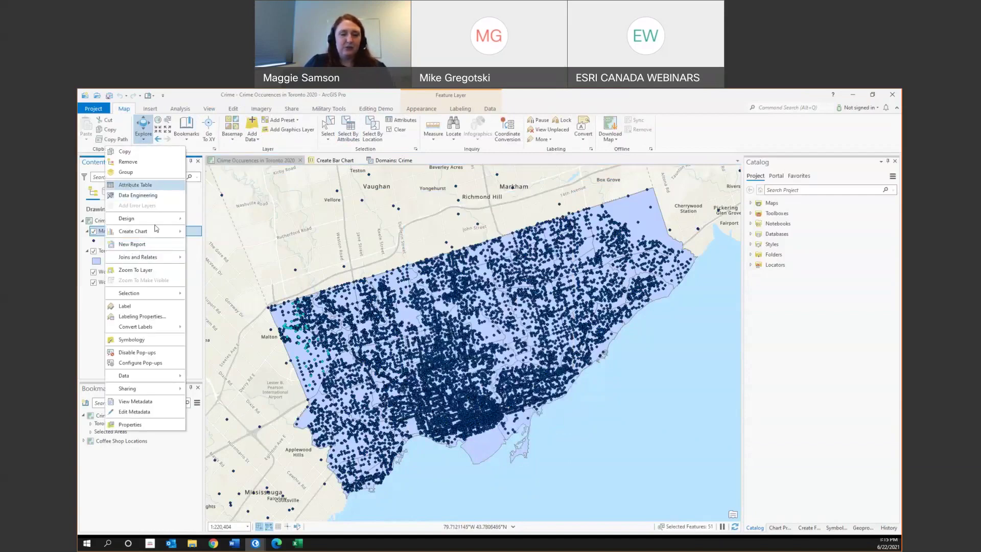
{"action": "left_click", "coordinate": [132, 185]}
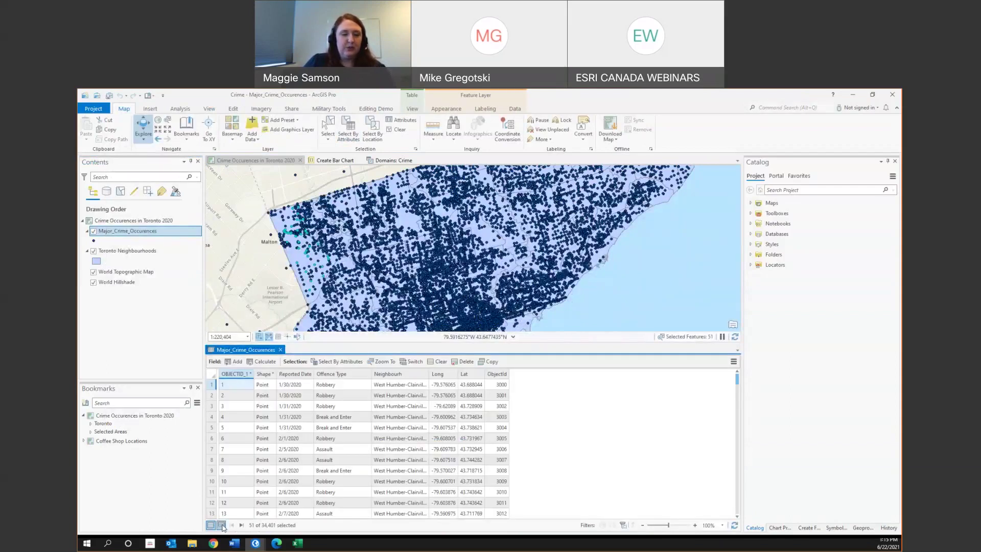
{"action": "left_click", "coordinate": [221, 525]}
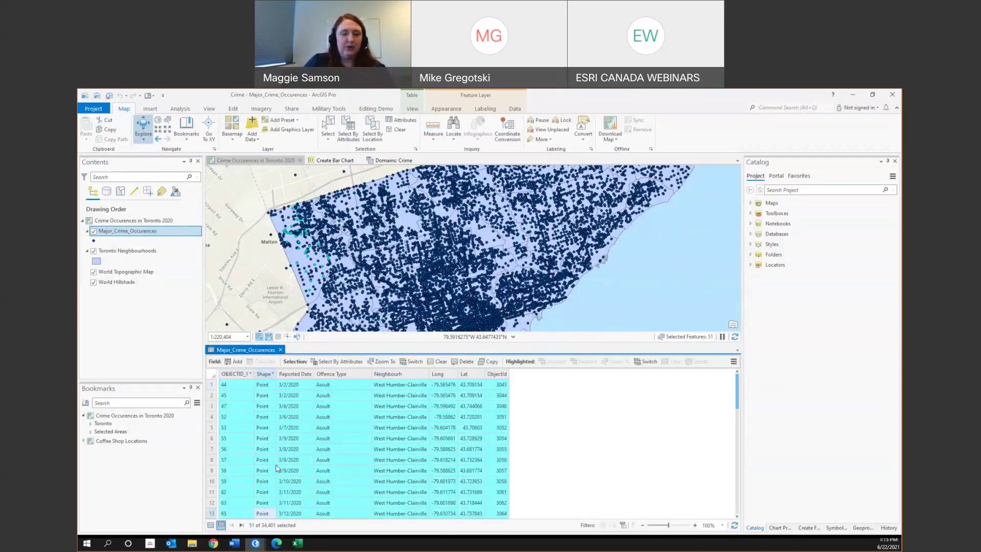
Step: Start a Calculate Field operation on the Offence Type field with Enforce Domains enabled
{"action": "right_click", "coordinate": [344, 376]}
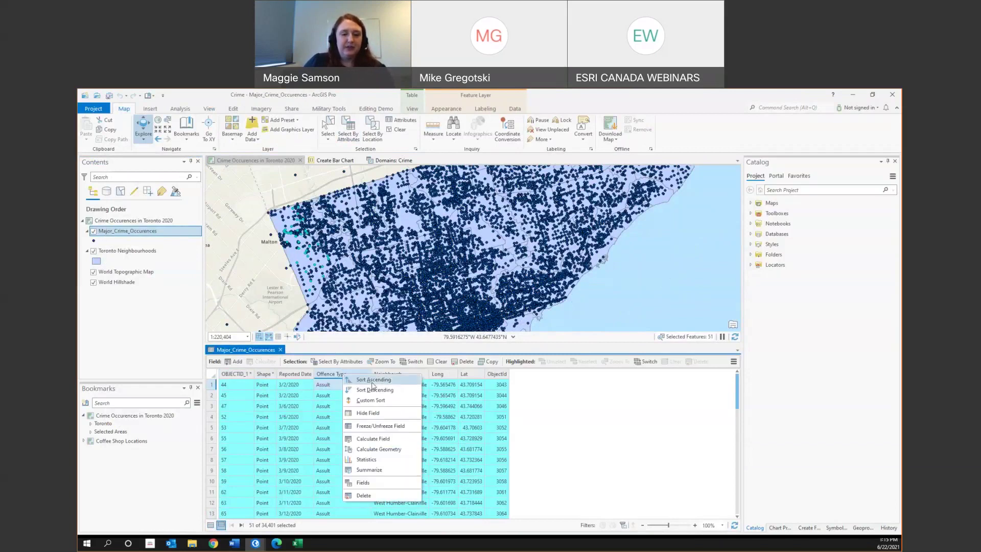
{"action": "left_click", "coordinate": [378, 438]}
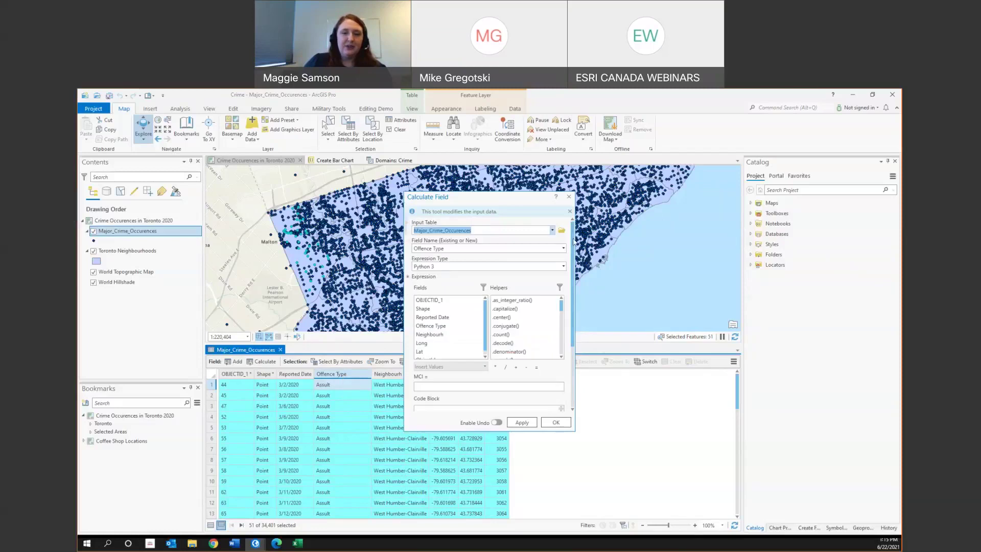
{"action": "left_click_drag", "start_coordinate": [573, 240], "coordinate": [571, 326]}
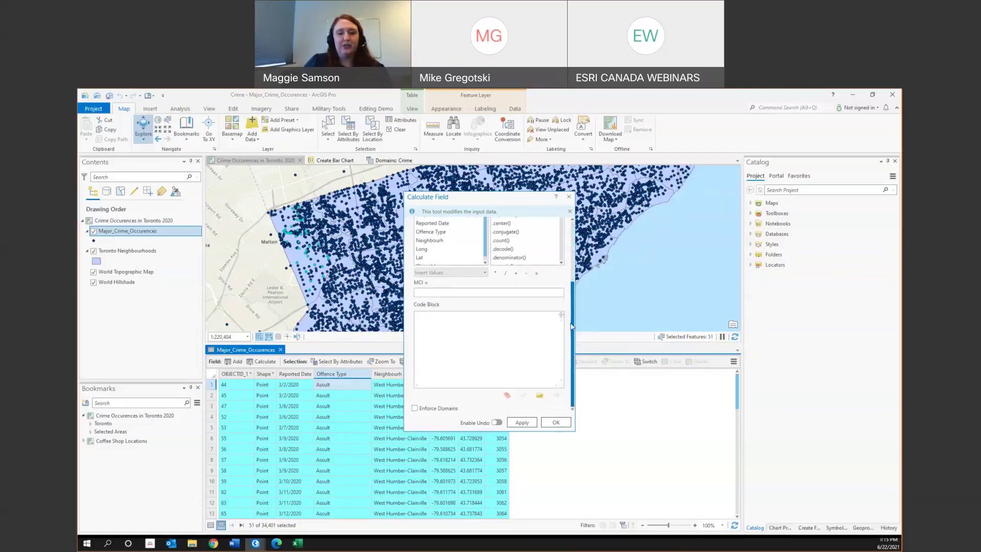
{"action": "left_click", "coordinate": [415, 409]}
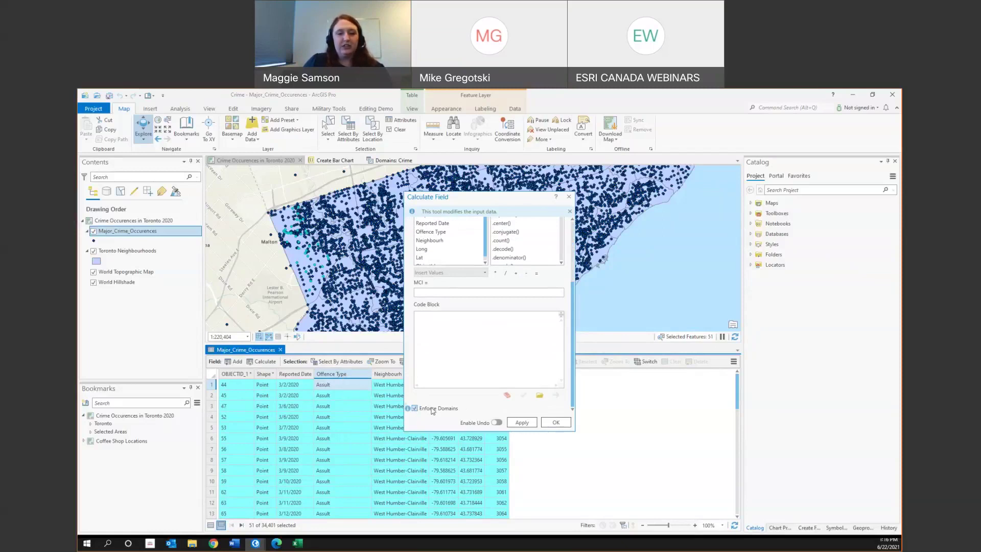
Step: Try to calculate Offence Type as "Assualt" for the selected records, validating the expression and closing the tool's result details
{"action": "left_click", "coordinate": [443, 295]}
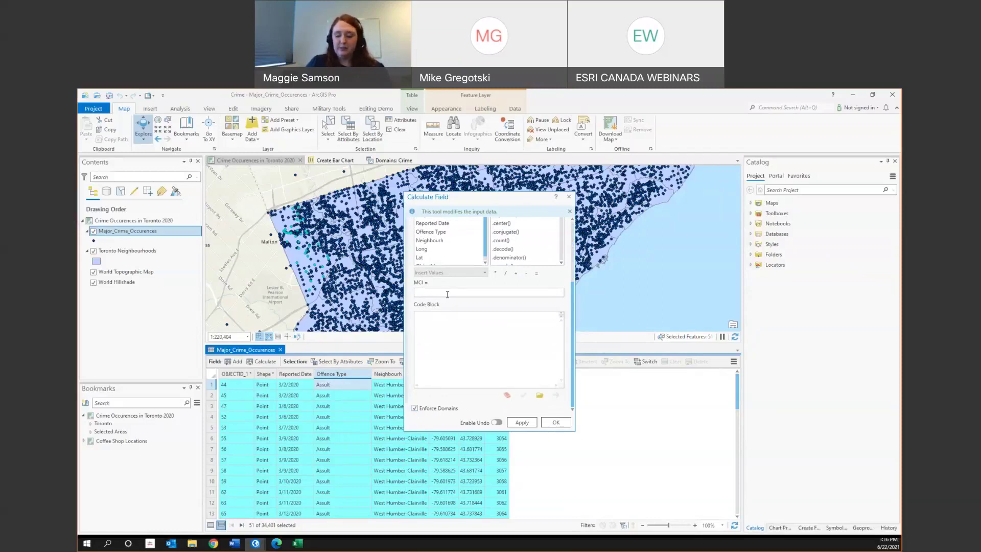
{"action": "type", "text": "\"Ass"}
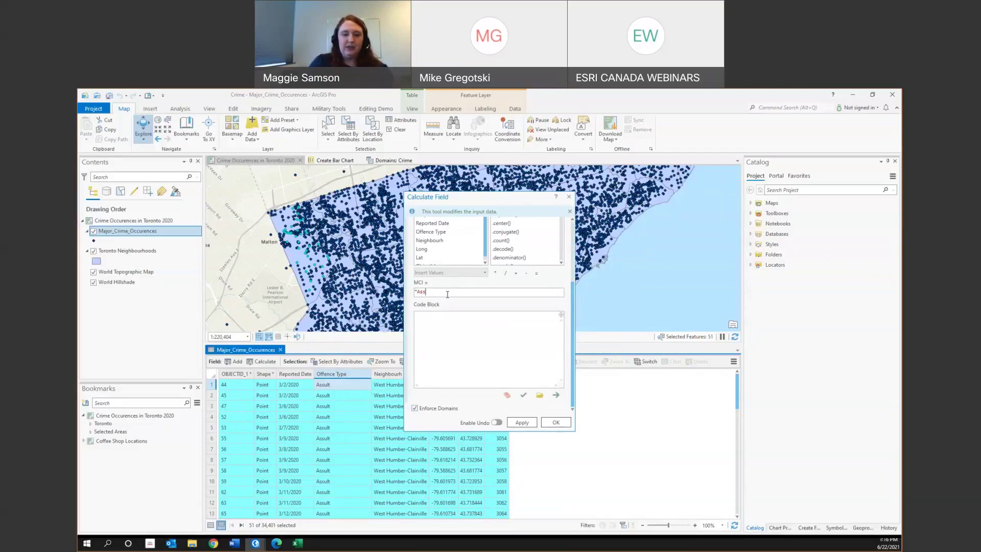
{"action": "type", "text": "ualt\""}
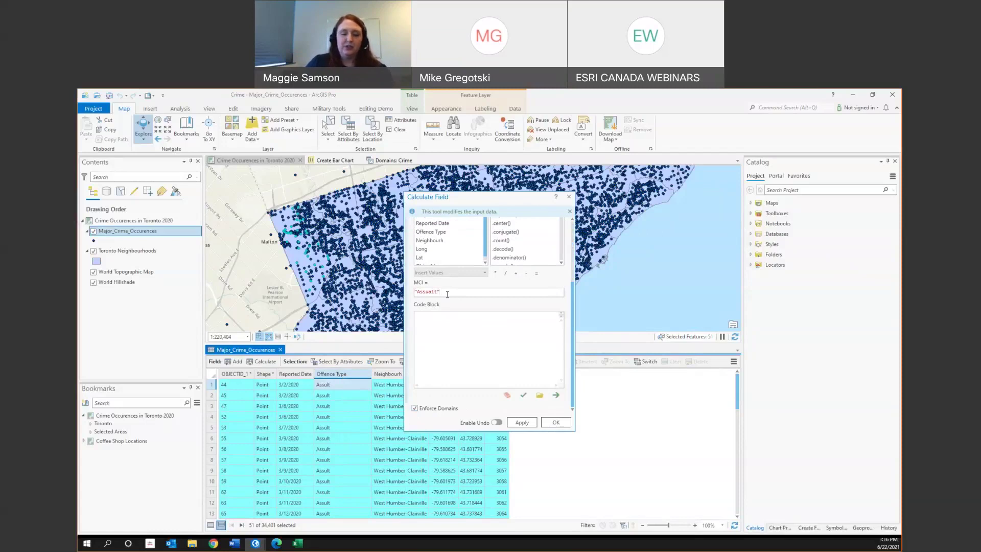
{"action": "left_click", "coordinate": [523, 395]}
{"action": "left_click", "coordinate": [521, 422]}
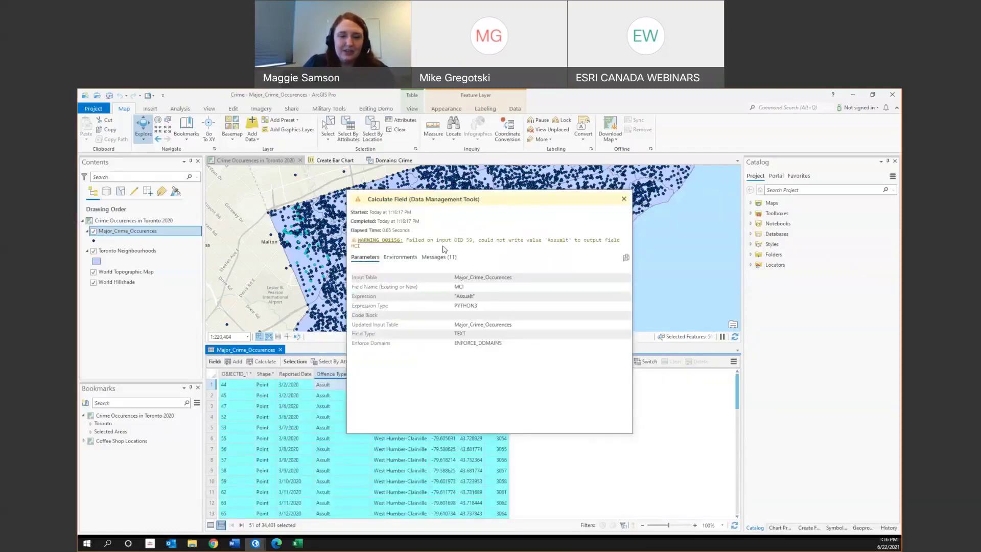
{"action": "left_click", "coordinate": [623, 199]}
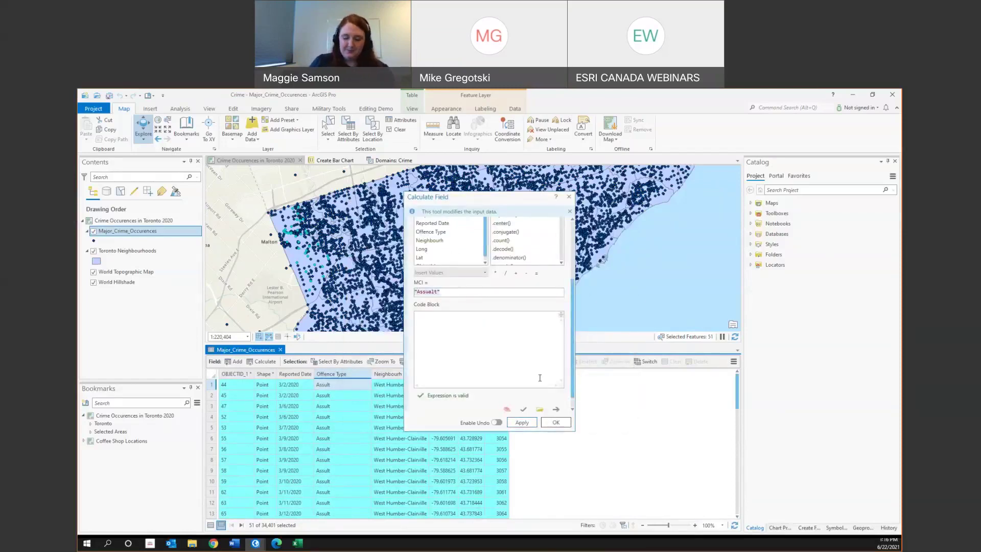
Step: Change the Offence Type expression to "Assault", validate it and apply the calculation to the selected records
{"action": "type", "text": "\"Assault\""}
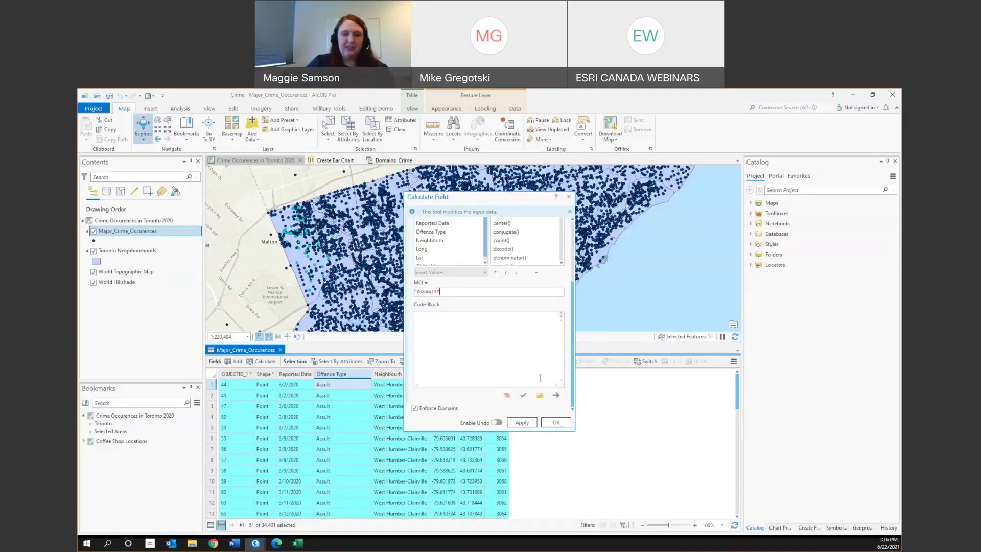
{"action": "left_click", "coordinate": [523, 395]}
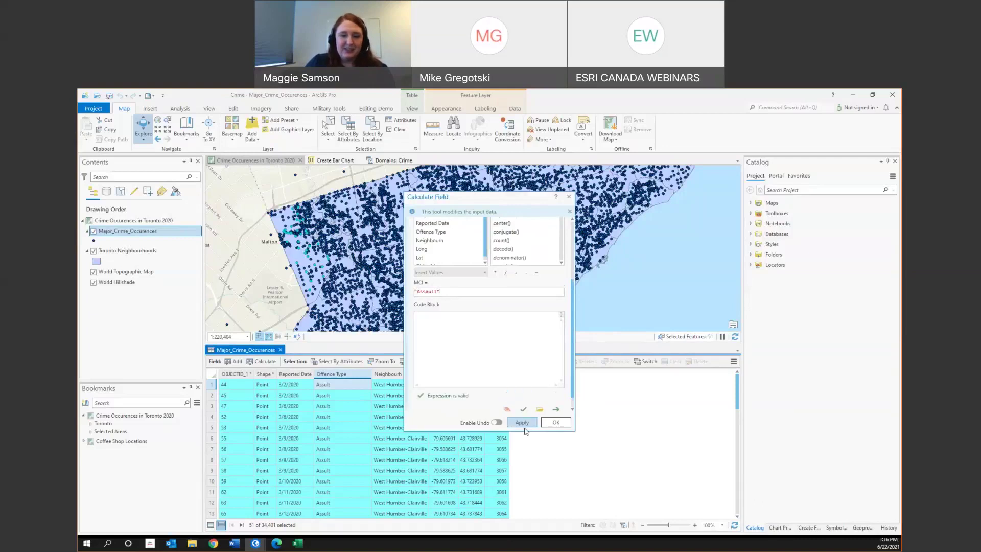
{"action": "left_click", "coordinate": [521, 423]}
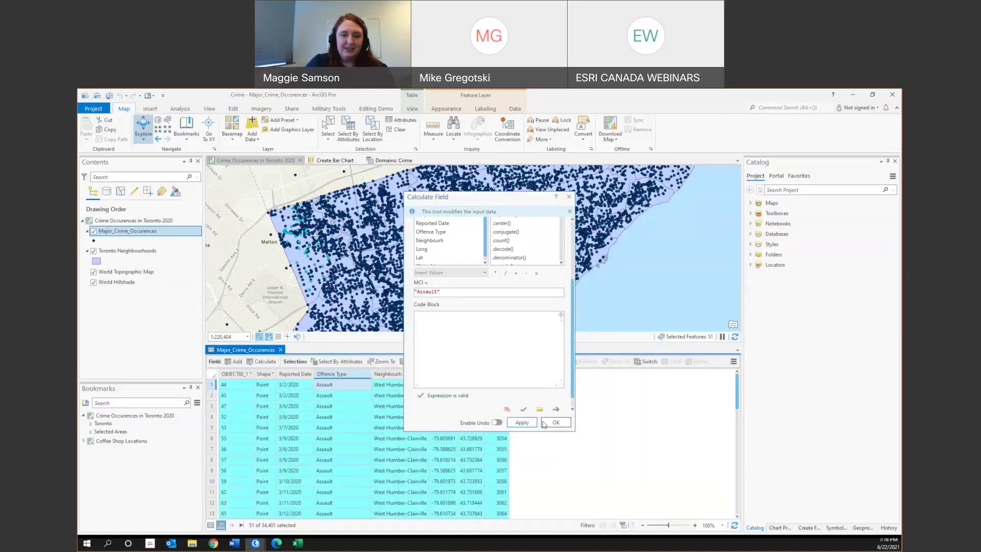
Step: Confirm and close the field calculation, clear the selected features and close the Major_Crime_Occurences attribute table
{"action": "left_click", "coordinate": [553, 423]}
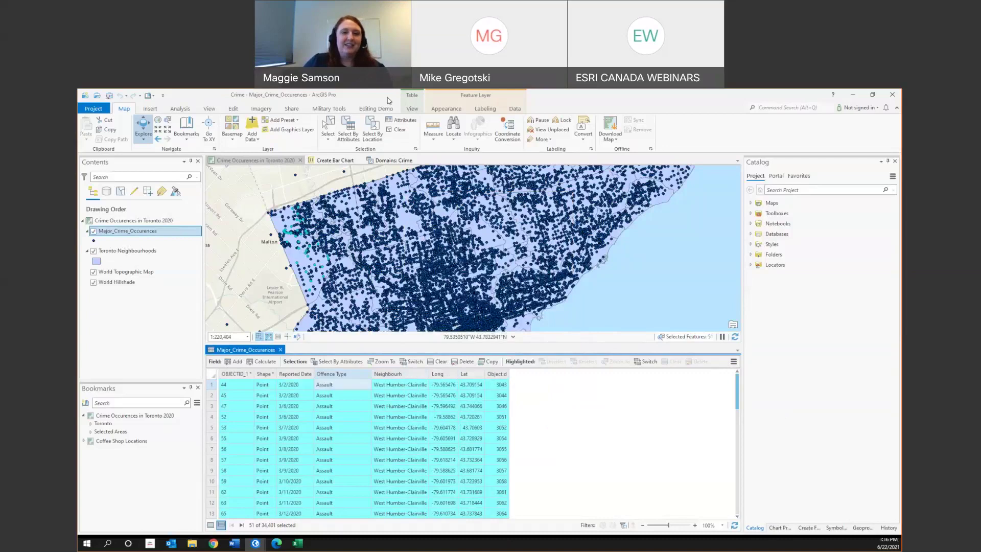
{"action": "left_click", "coordinate": [402, 131]}
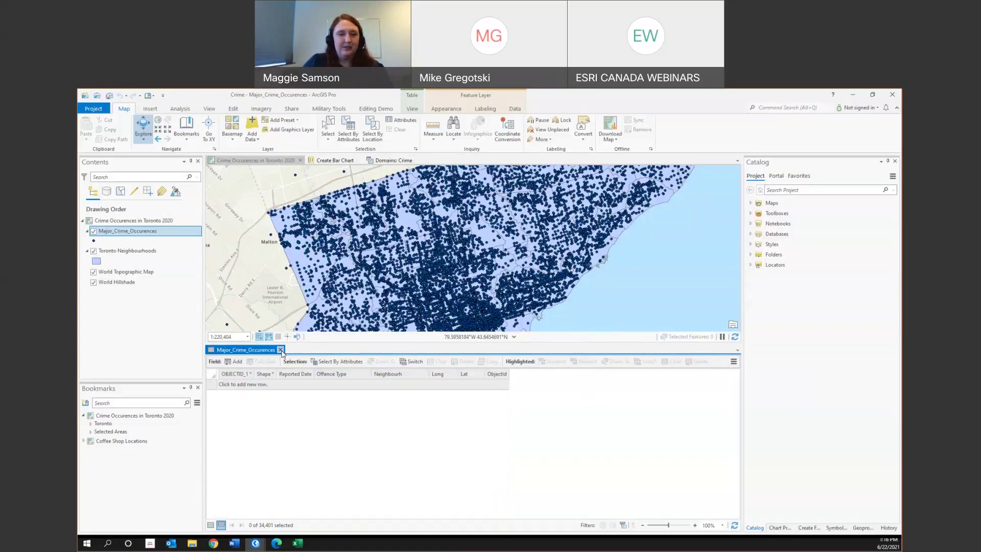
{"action": "left_click", "coordinate": [280, 350]}
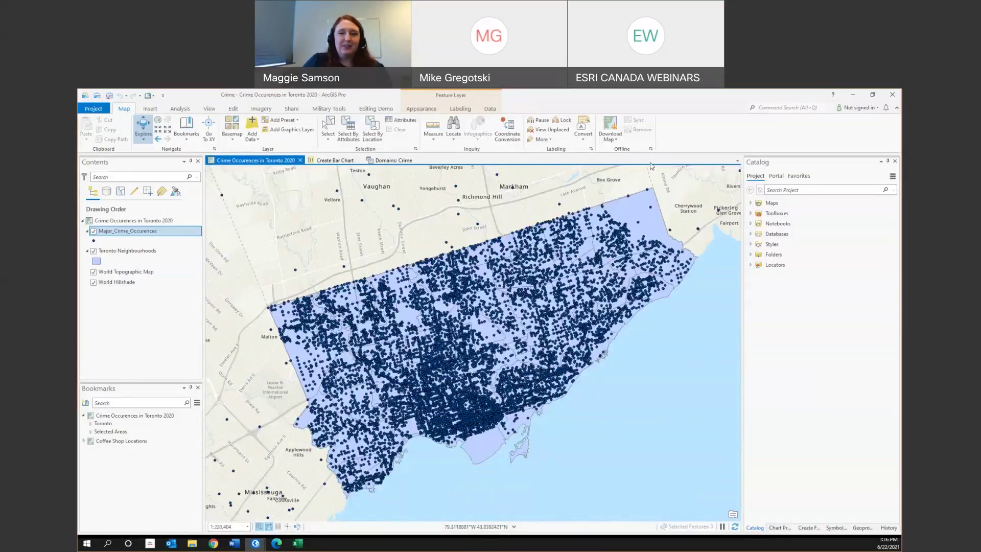
Step: Find the Clip analysis tool and switch to its suggested Pairwise Clip alternative
{"action": "left_click", "coordinate": [783, 109]}
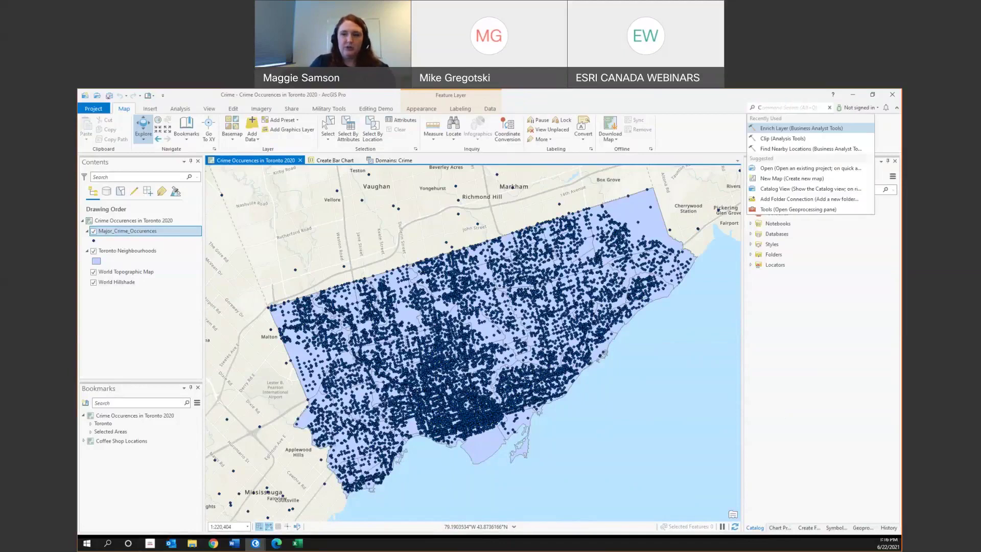
{"action": "type", "text": "Clip"}
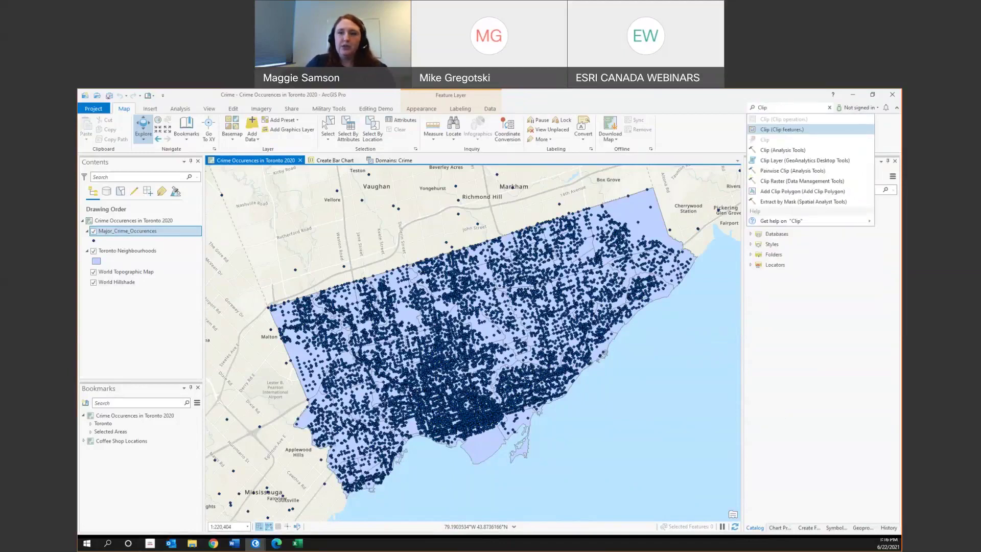
{"action": "left_click", "coordinate": [795, 151]}
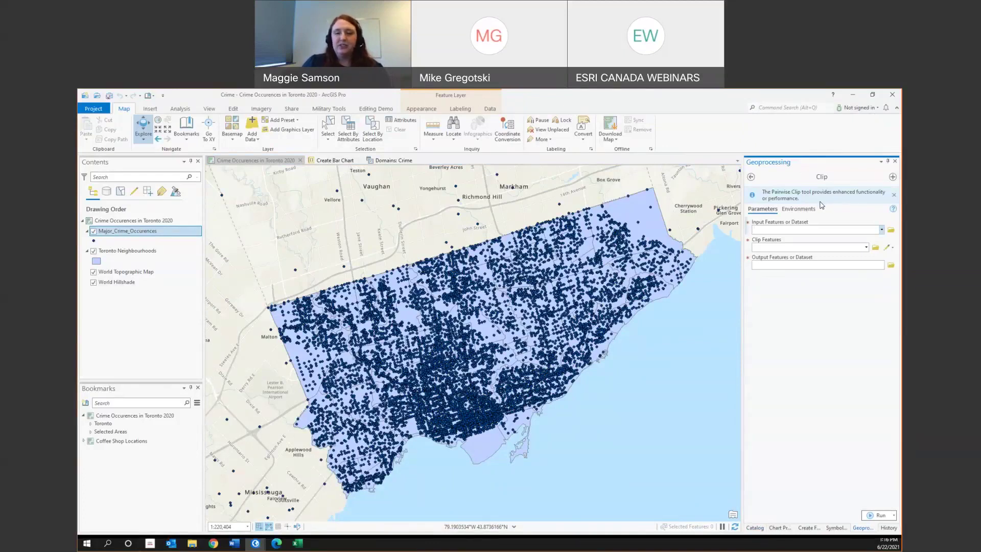
{"action": "left_click", "coordinate": [793, 193]}
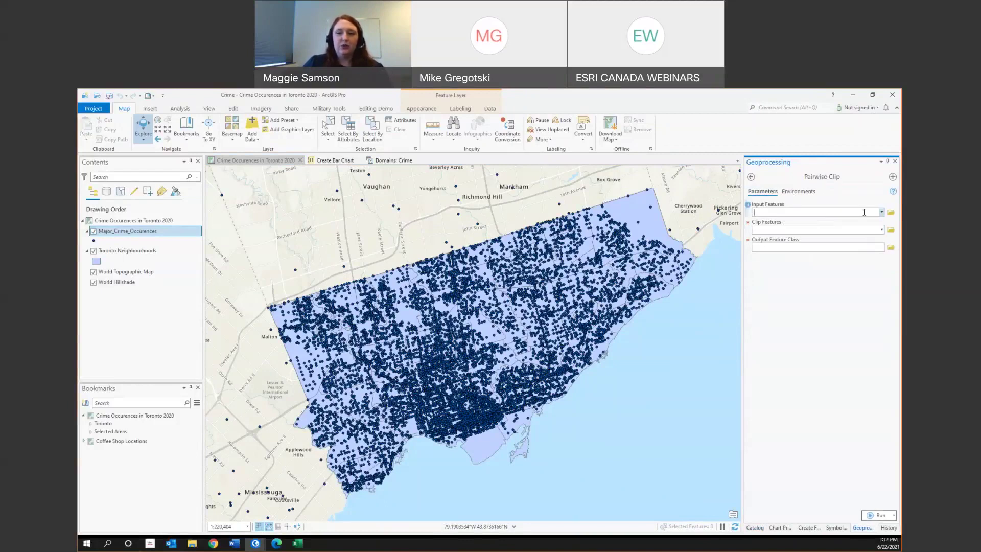
Step: Set Major_Crime_Occurences as the Pairwise Clip input and Toronto Neighbourhoods as the clip features
{"action": "left_click", "coordinate": [881, 212]}
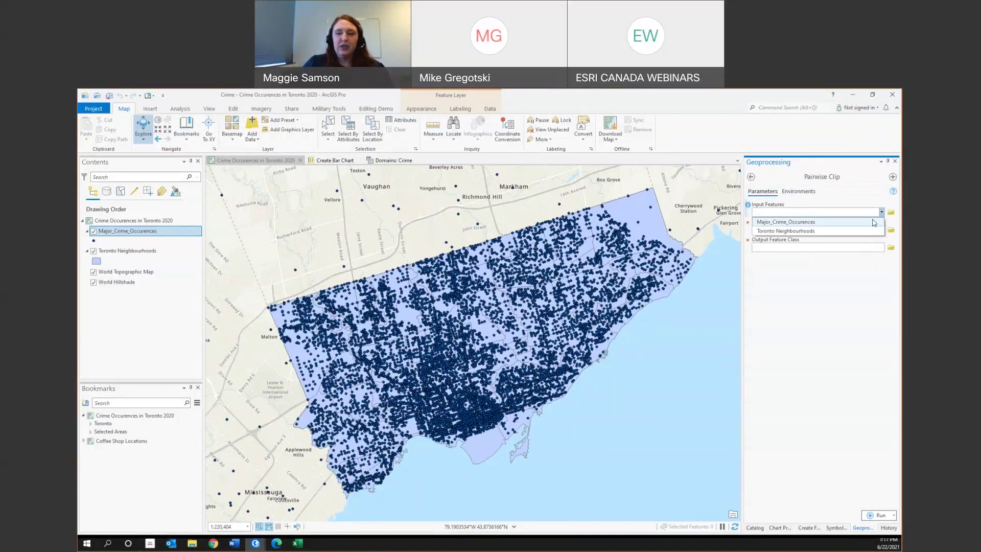
{"action": "left_click", "coordinate": [796, 219]}
{"action": "left_click", "coordinate": [881, 229]}
{"action": "left_click", "coordinate": [881, 230]}
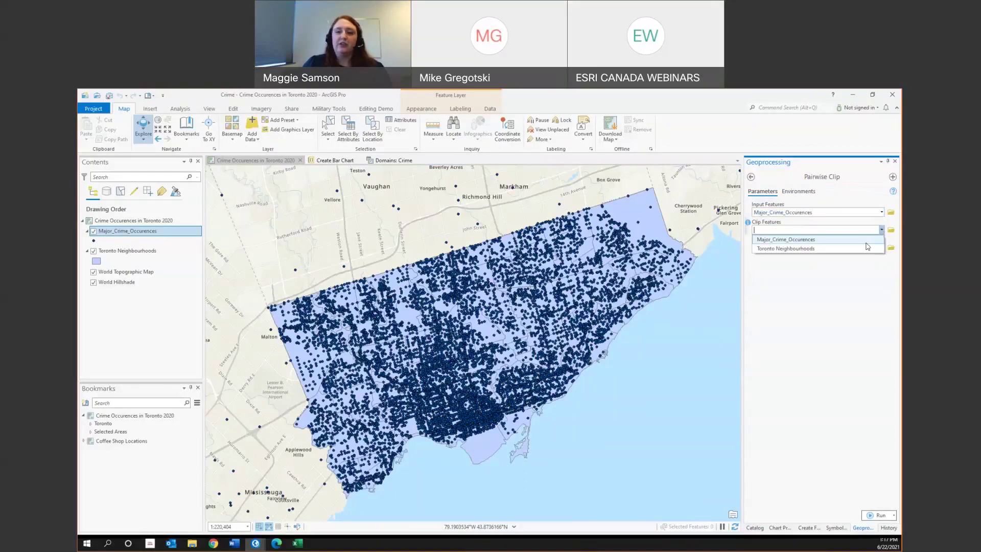
{"action": "left_click", "coordinate": [847, 246]}
Step: Run the Pairwise Clip with output feature class TorontoCrimes2020 in Crime.gdb, and hide the Major_Crime_Occurences layer
{"action": "left_click_drag", "start_coordinate": [882, 247], "coordinate": [815, 249]}
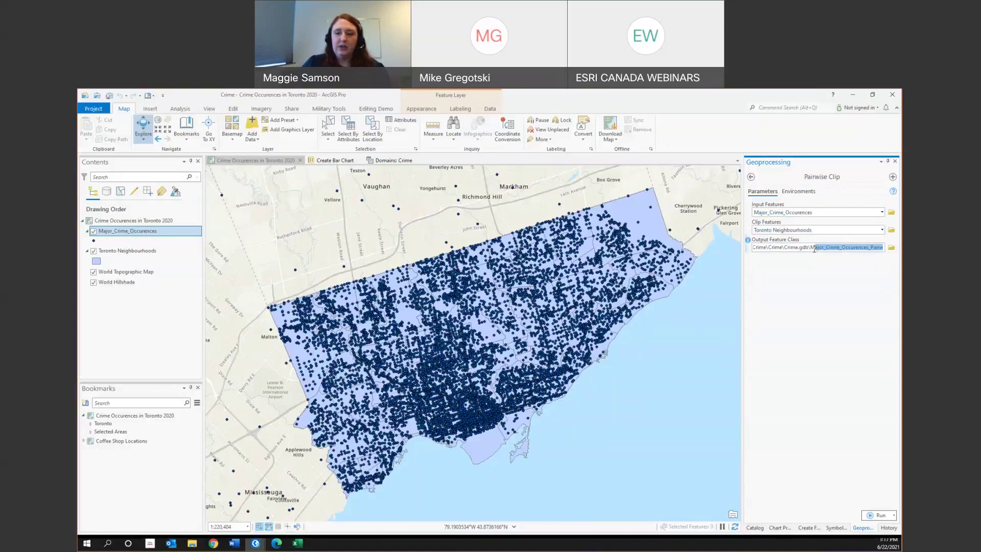
{"action": "type", "text": "T"}
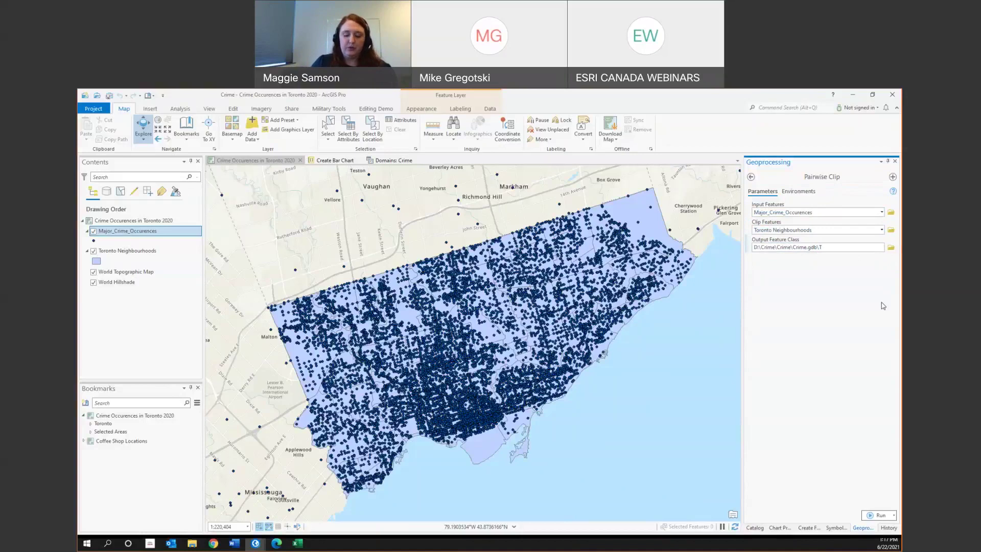
{"action": "type", "text": "orontoCrimes2020"}
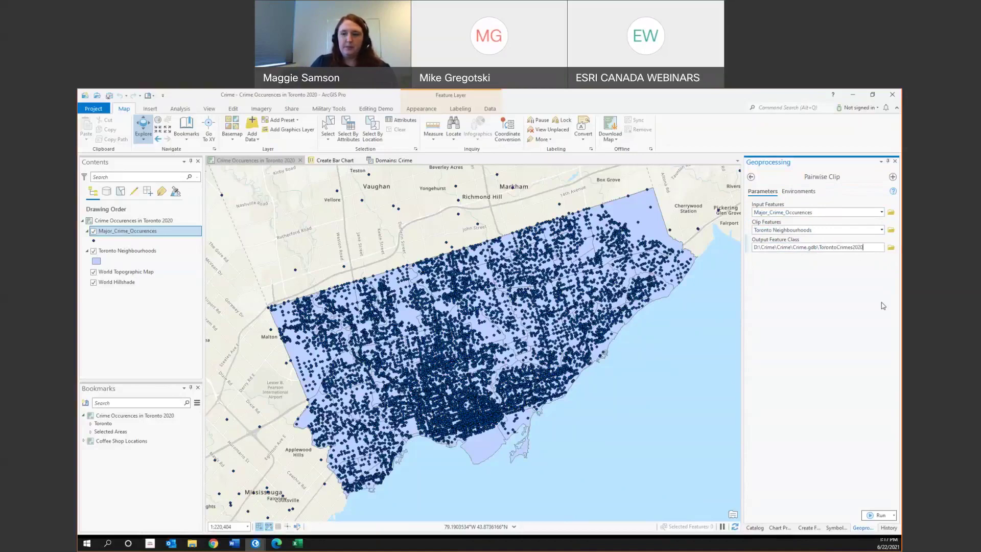
{"action": "left_click", "coordinate": [872, 515]}
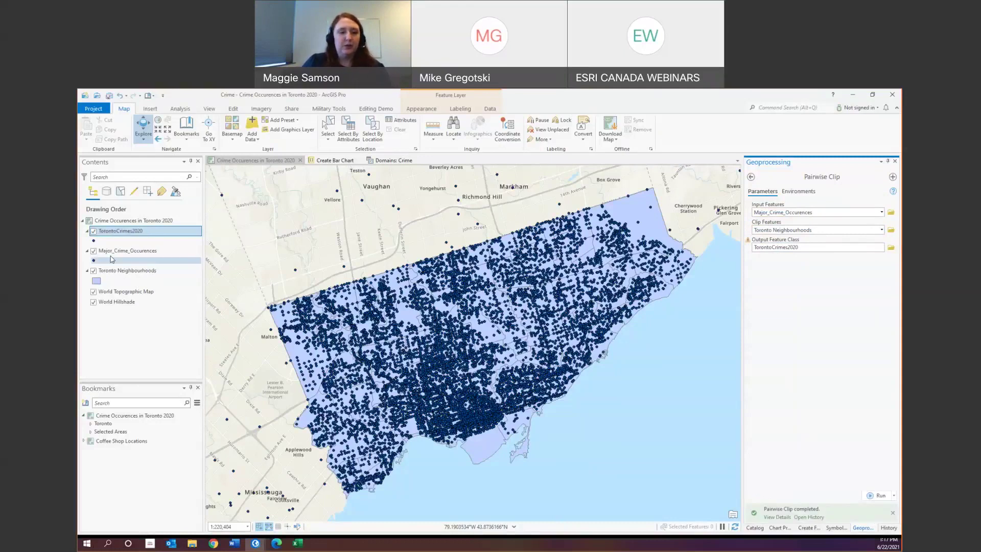
{"action": "left_click", "coordinate": [93, 253]}
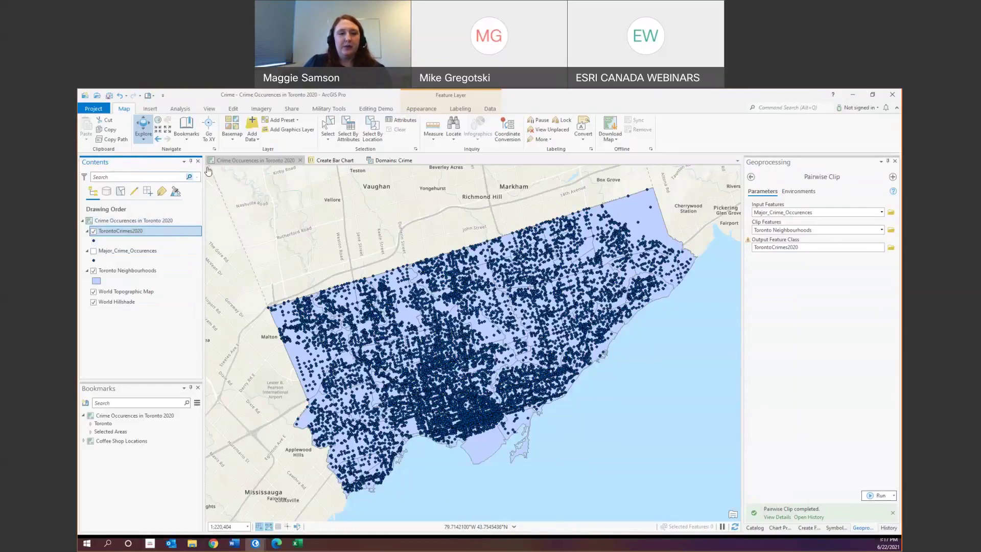
Step: Open the Create Bar Chart notebook and run the three Old Method code cells to draw barOld
{"action": "left_click", "coordinate": [330, 161]}
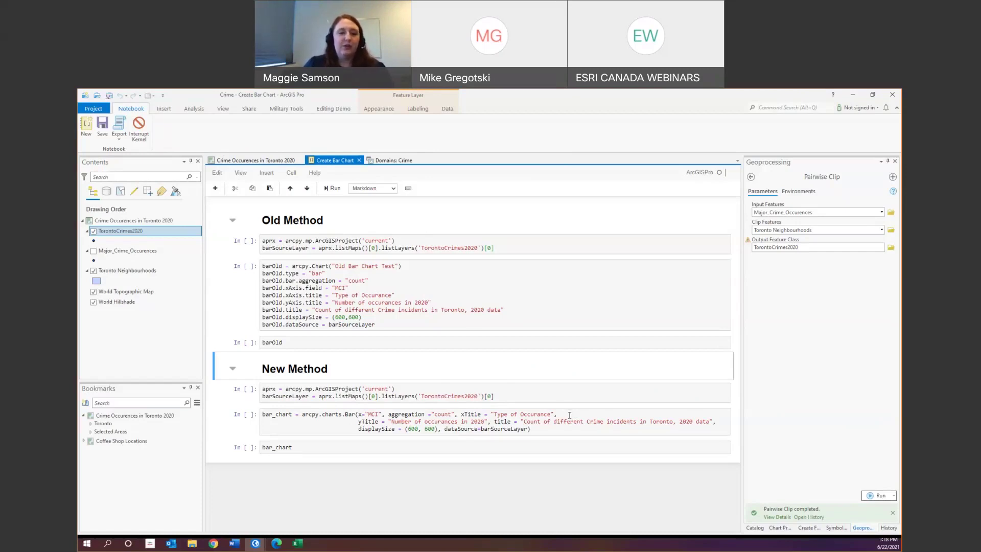
{"action": "left_click", "coordinate": [540, 253]}
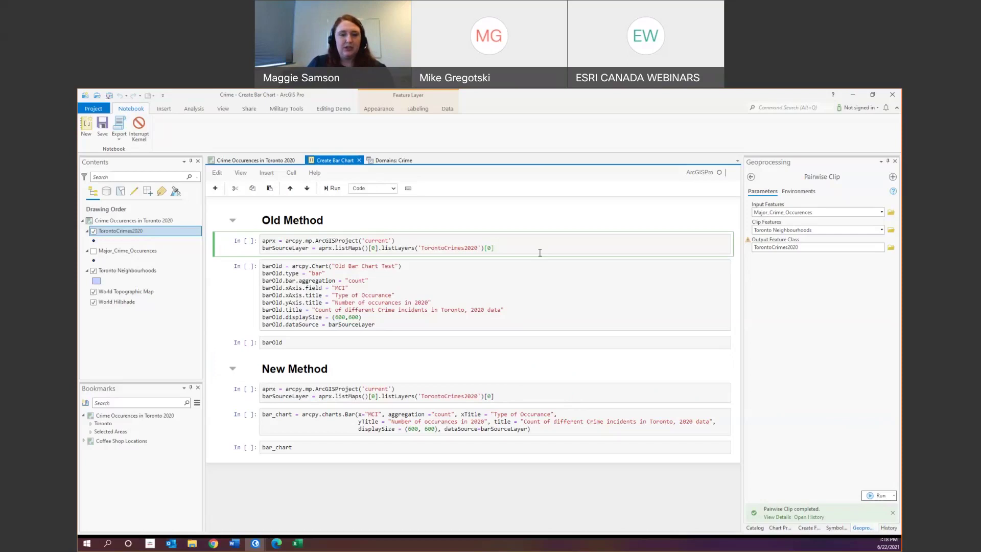
{"action": "key", "text": "shift+Return"}
{"action": "key", "text": "shift+Return"}
{"action": "key", "text": "shift+Return"}
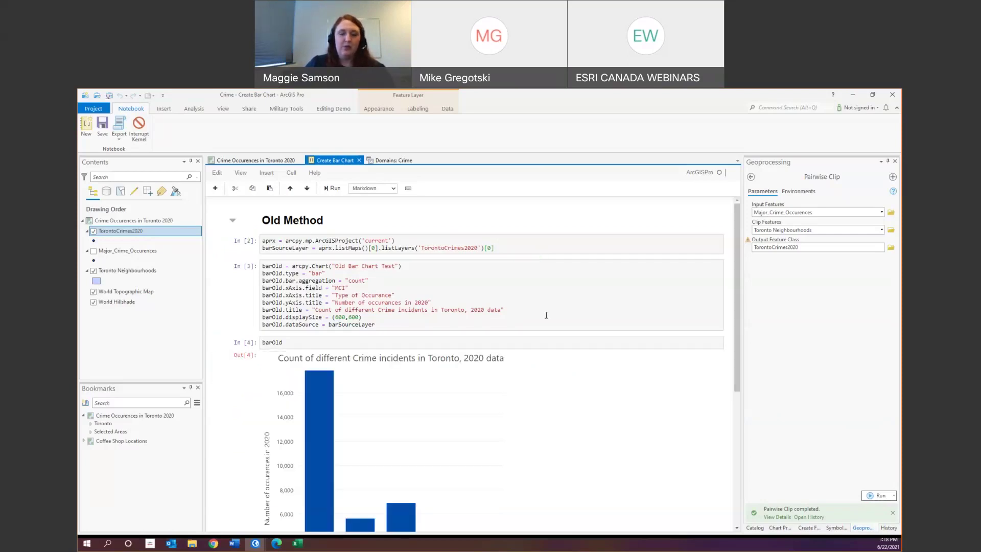
Step: Run the New Method code cells of the notebook to draw bar_chart, and view the resulting chart
{"action": "scroll", "coordinate": [547, 315], "scroll_direction": "down", "scroll_amount": 5}
{"action": "key", "text": "shift+Return"}
{"action": "key", "text": "shift+Return"}
{"action": "key", "text": "shift+Return"}
{"action": "key", "text": "shift+Return"}
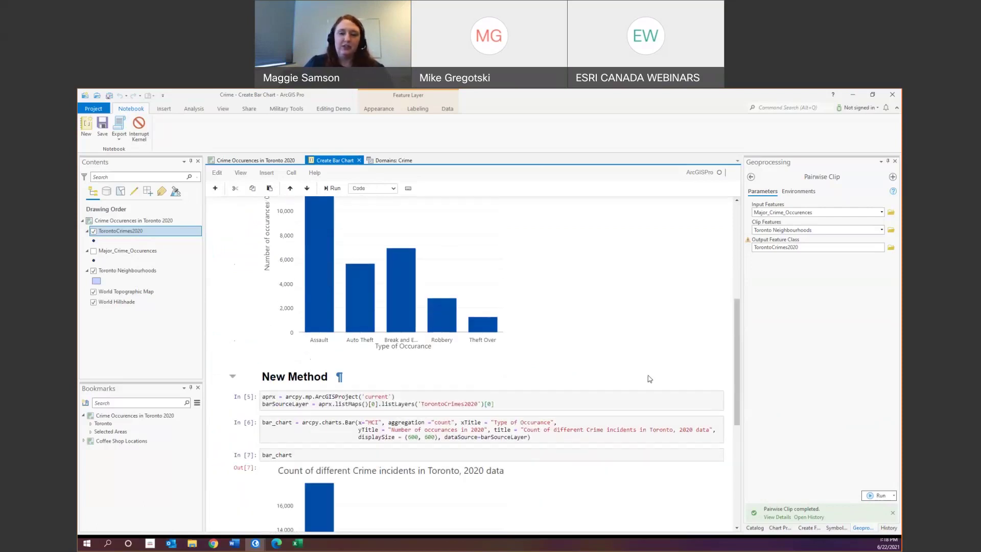
{"action": "scroll", "coordinate": [648, 379], "scroll_direction": "down", "scroll_amount": 5}
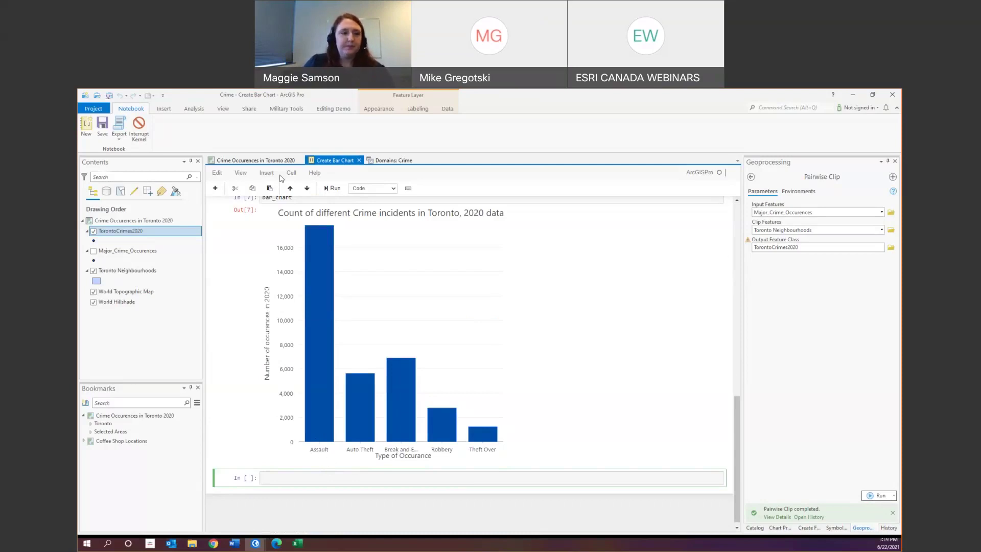
Step: Create a bar chart from the TorontoCrimes2020 layer on the map, with Reported Date as category and the moving average shown
{"action": "left_click", "coordinate": [252, 162]}
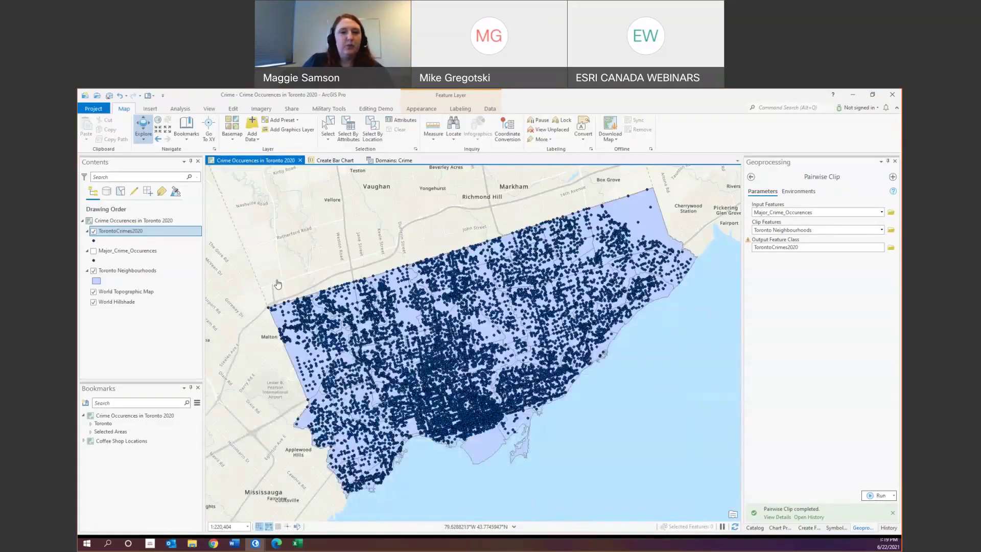
{"action": "right_click", "coordinate": [159, 234]}
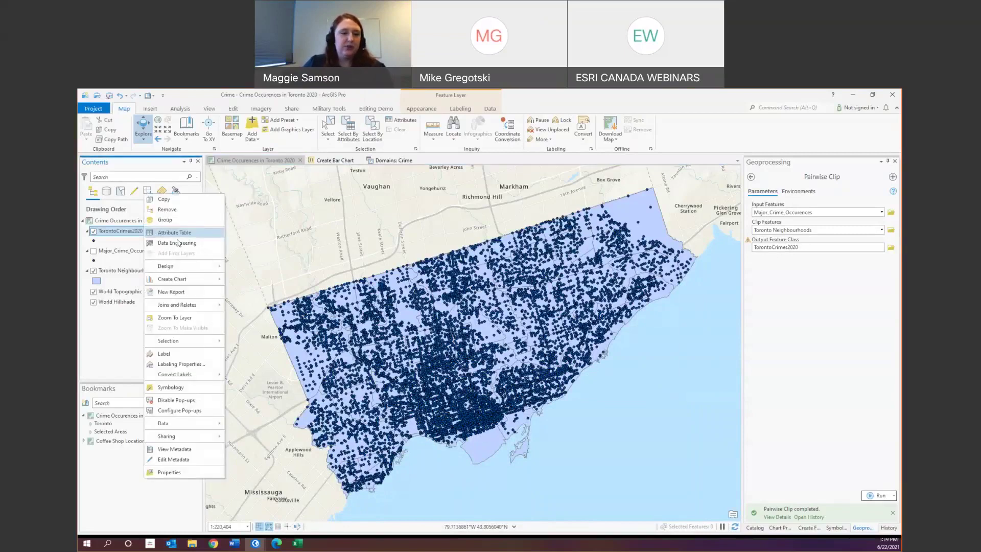
{"action": "mouse_move", "coordinate": [182, 282]}
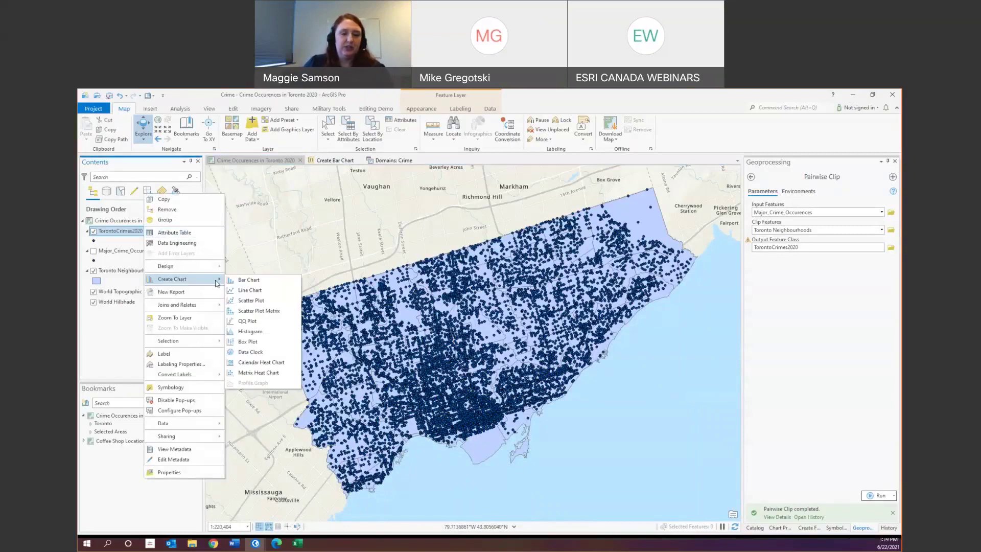
{"action": "left_click", "coordinate": [245, 282]}
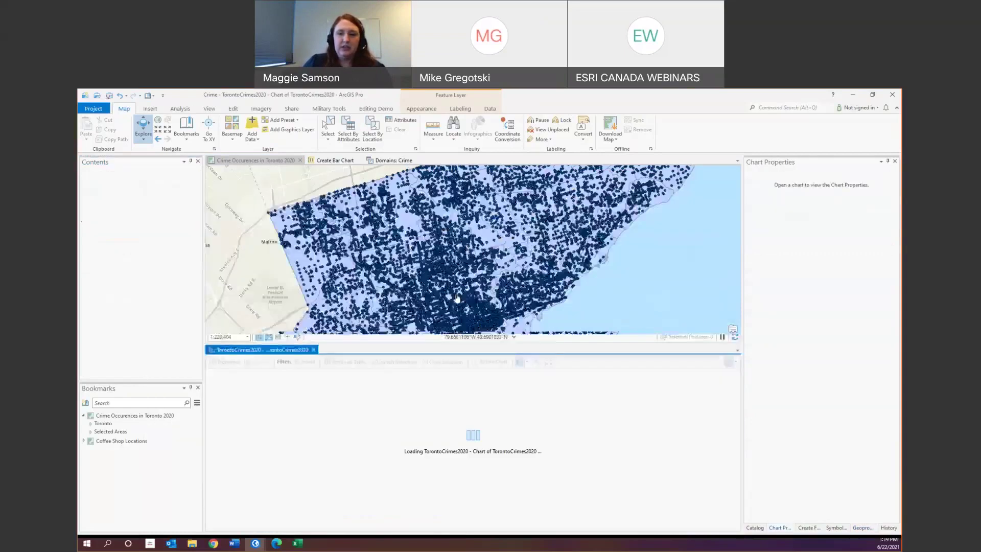
{"action": "left_click", "coordinate": [891, 235]}
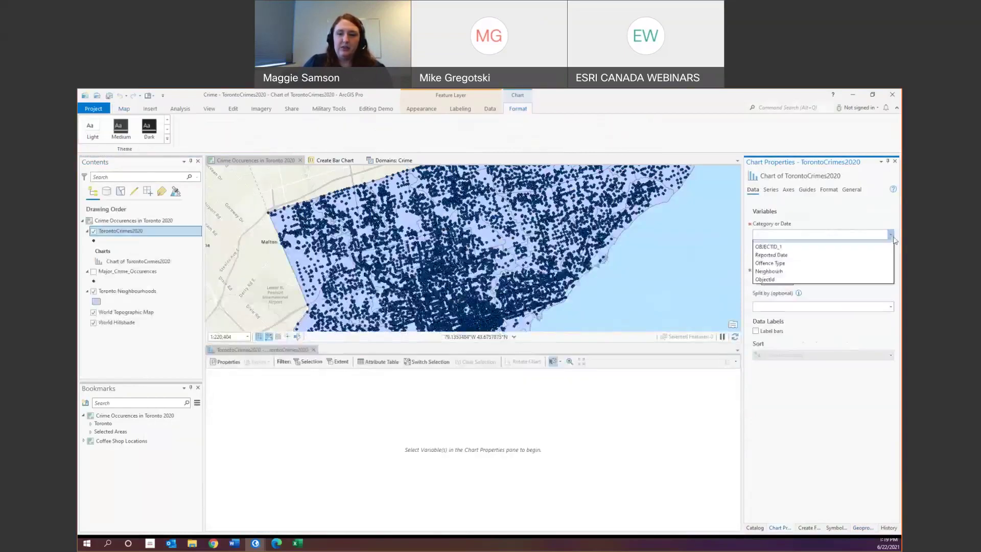
{"action": "left_click", "coordinate": [815, 255]}
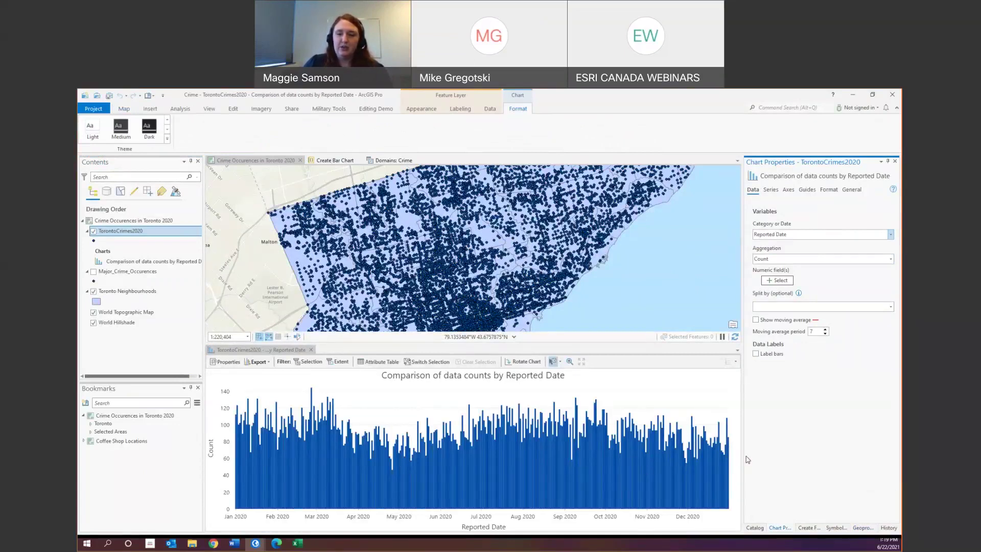
{"action": "left_click", "coordinate": [756, 320]}
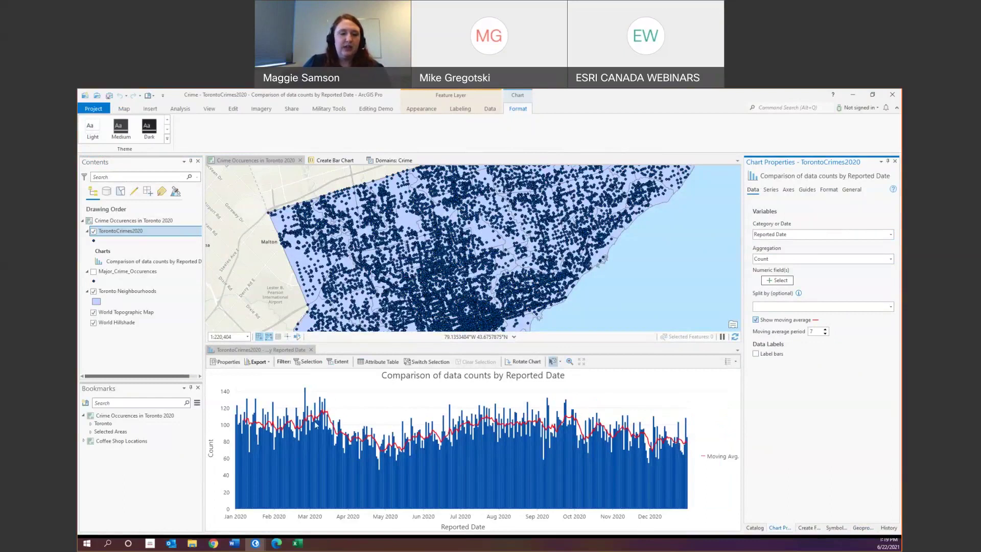
Step: Check the chart's export options, then switch to Excel to review the exported Average table.csv and return to ArcGIS Pro
{"action": "left_click", "coordinate": [258, 361]}
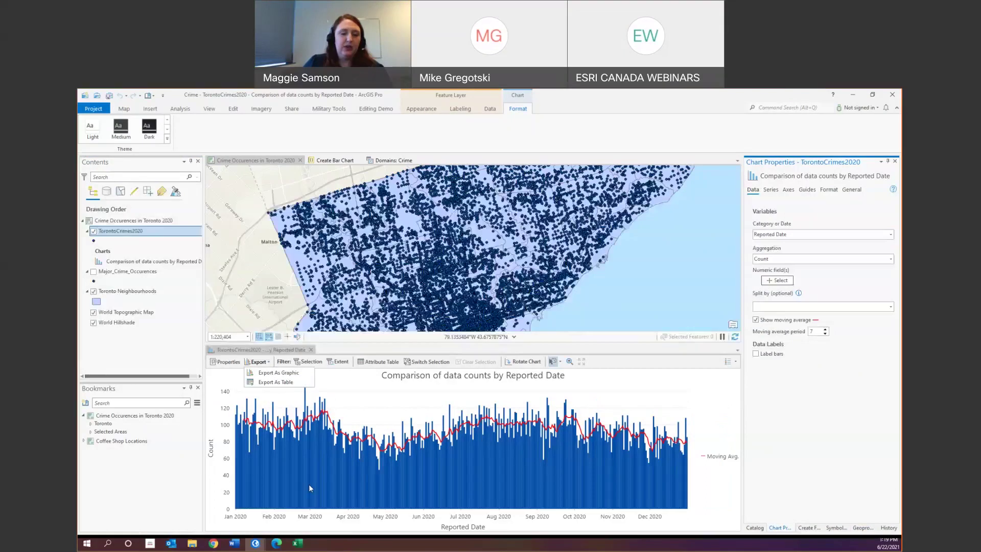
{"action": "left_click", "coordinate": [298, 543]}
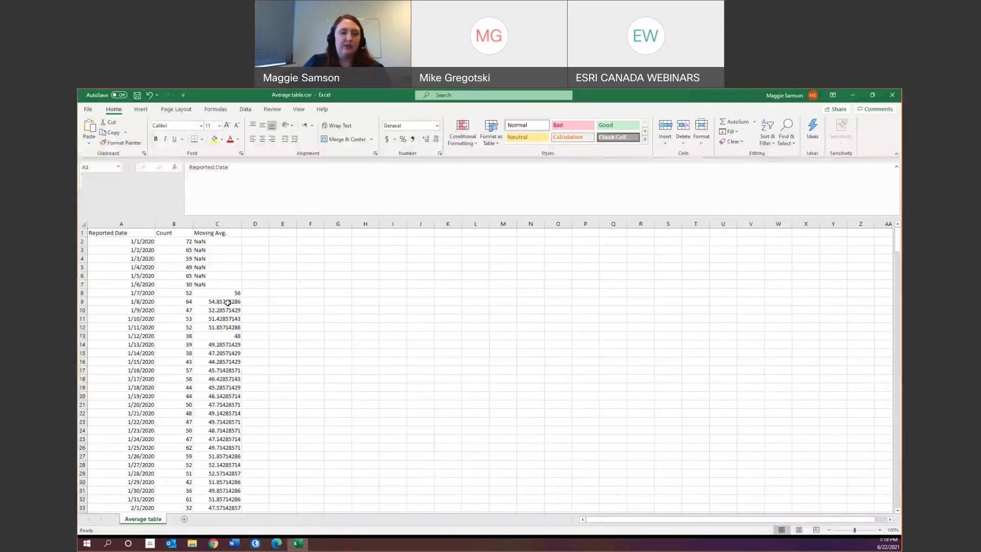
{"action": "scroll", "coordinate": [225, 325], "scroll_direction": "down", "scroll_amount": 3}
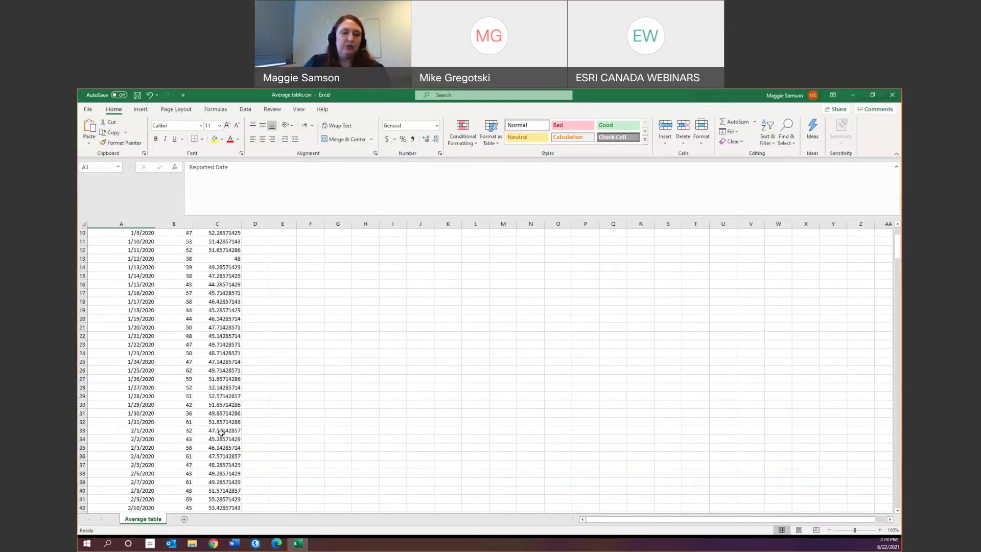
{"action": "scroll", "coordinate": [225, 439], "scroll_direction": "up", "scroll_amount": 3}
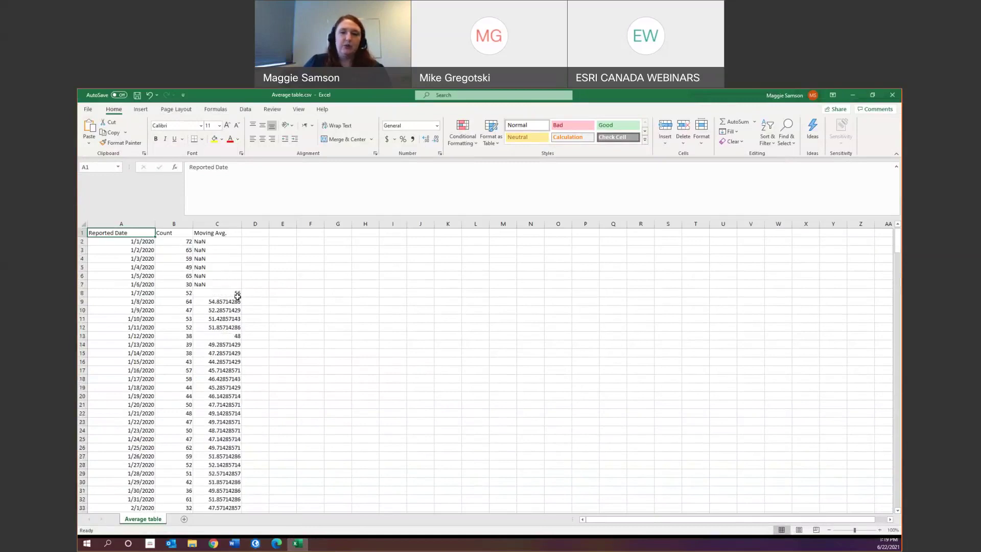
{"action": "left_click", "coordinate": [852, 98]}
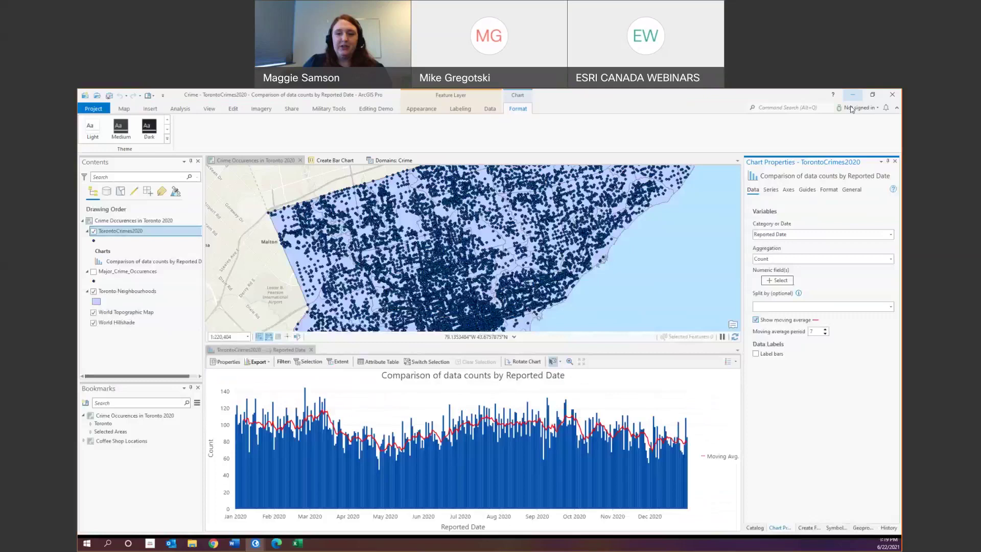
Step: Select the TorontoCrimes2020 features by attributes where Offence Type is equal to Assault
{"action": "left_click", "coordinate": [125, 109]}
{"action": "left_click", "coordinate": [348, 130]}
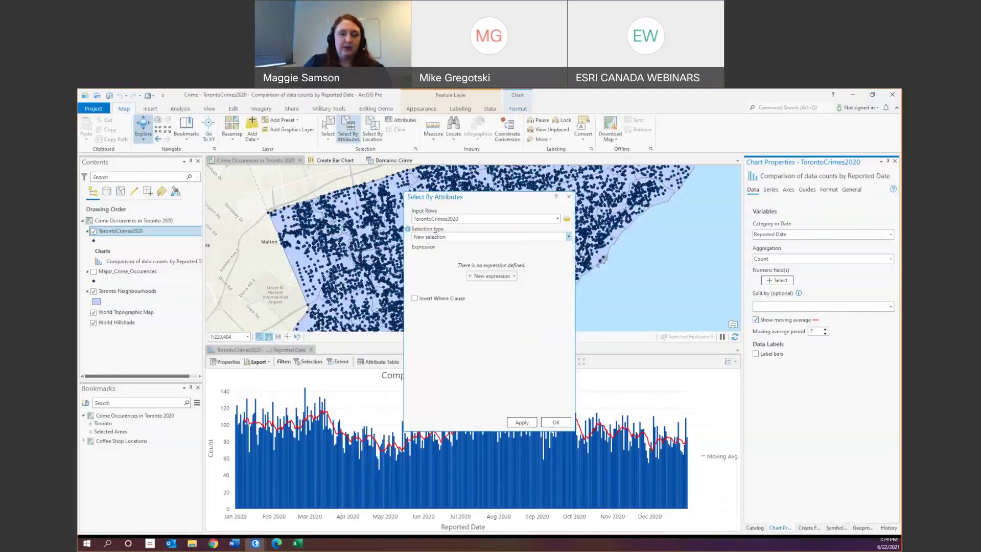
{"action": "left_click", "coordinate": [489, 276]}
{"action": "left_click", "coordinate": [460, 287]}
{"action": "left_click", "coordinate": [456, 313]}
{"action": "left_click", "coordinate": [534, 287]}
{"action": "left_click", "coordinate": [526, 296]}
{"action": "left_click", "coordinate": [522, 423]}
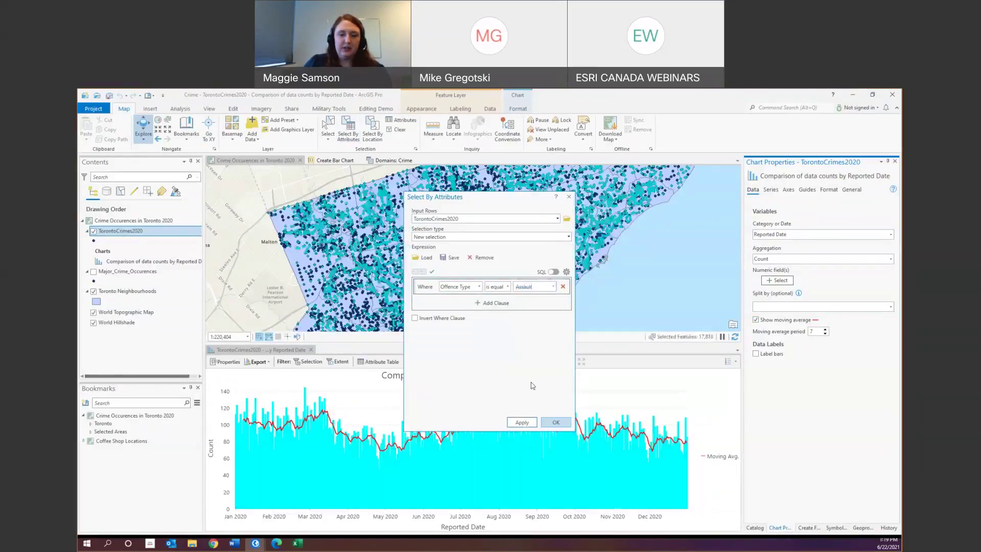
{"action": "left_click", "coordinate": [556, 423]}
Step: Filter the Reported Date chart to the selected features and turn off its moving average
{"action": "left_click", "coordinate": [306, 361]}
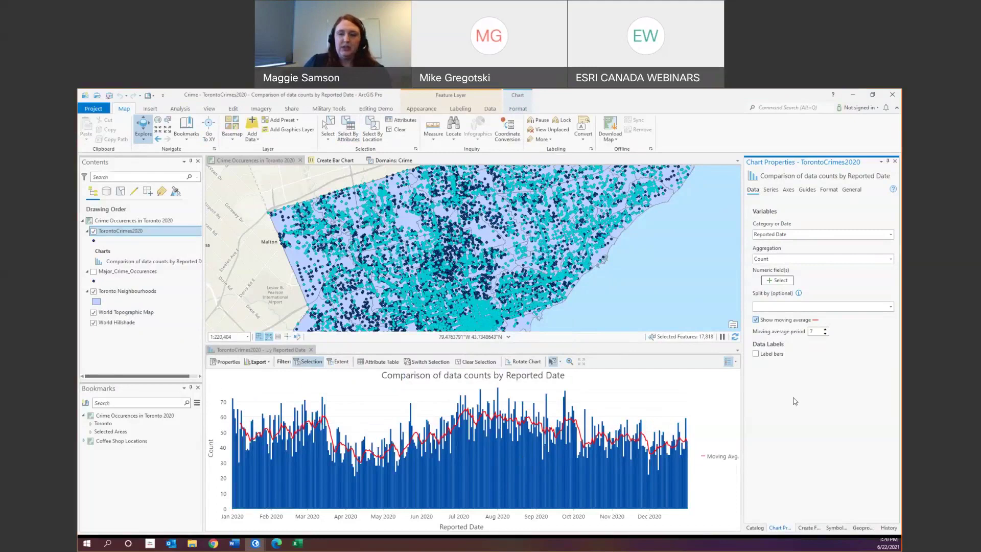
{"action": "left_click", "coordinate": [755, 320]}
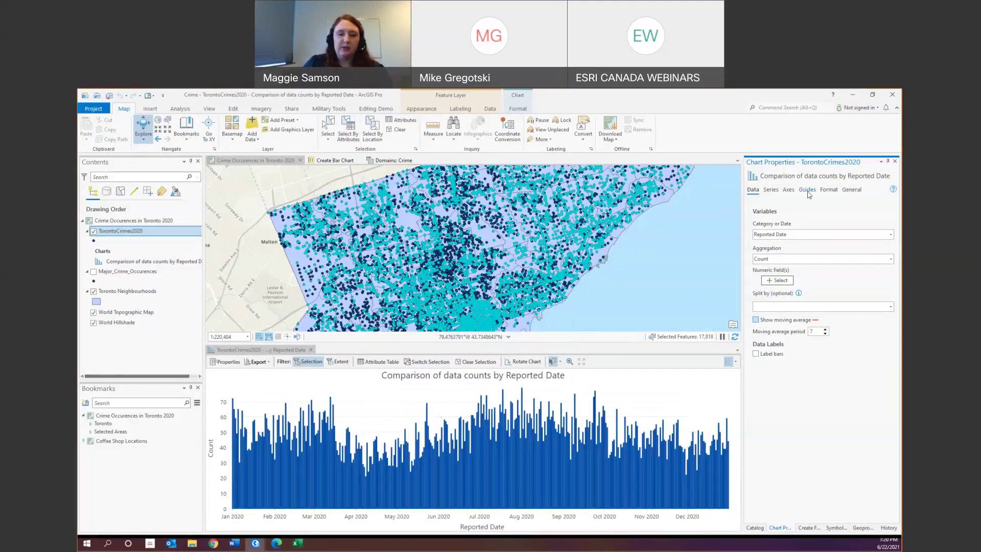
Step: Add a guide line to the Reported Date chart's date axis at 8/1/2020
{"action": "left_click", "coordinate": [807, 190]}
{"action": "left_click", "coordinate": [753, 212]}
{"action": "left_click", "coordinate": [763, 229]}
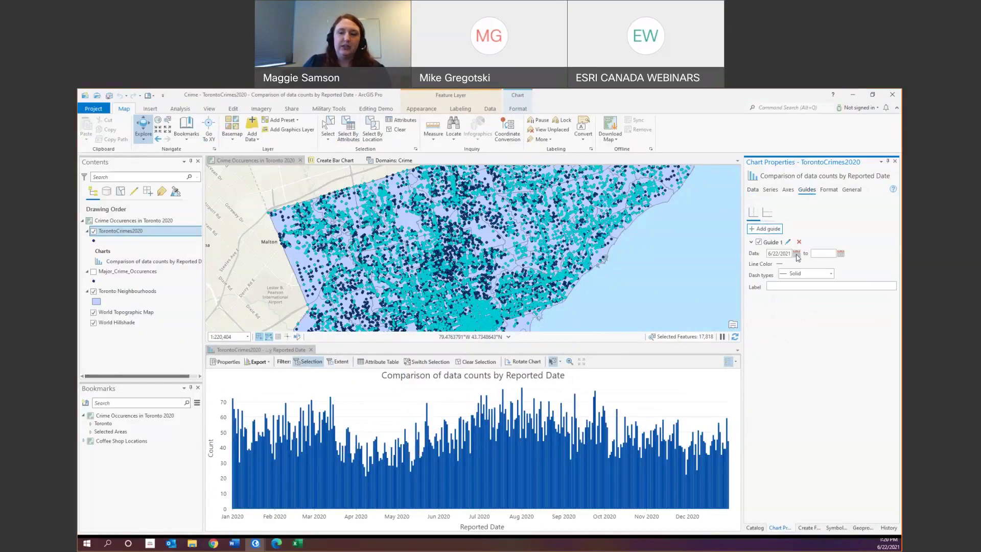
{"action": "left_click", "coordinate": [796, 255]}
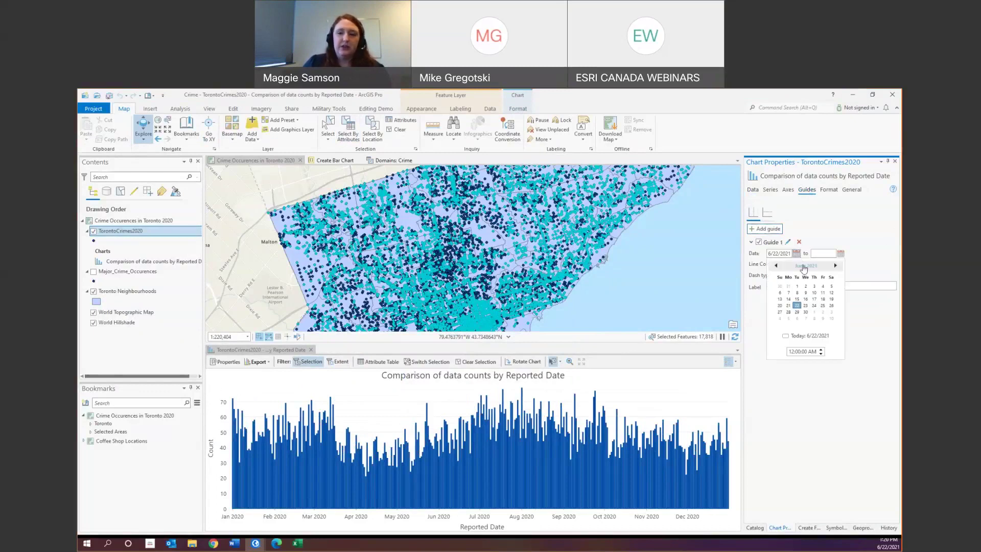
{"action": "left_click", "coordinate": [805, 266]}
{"action": "left_click", "coordinate": [805, 266]}
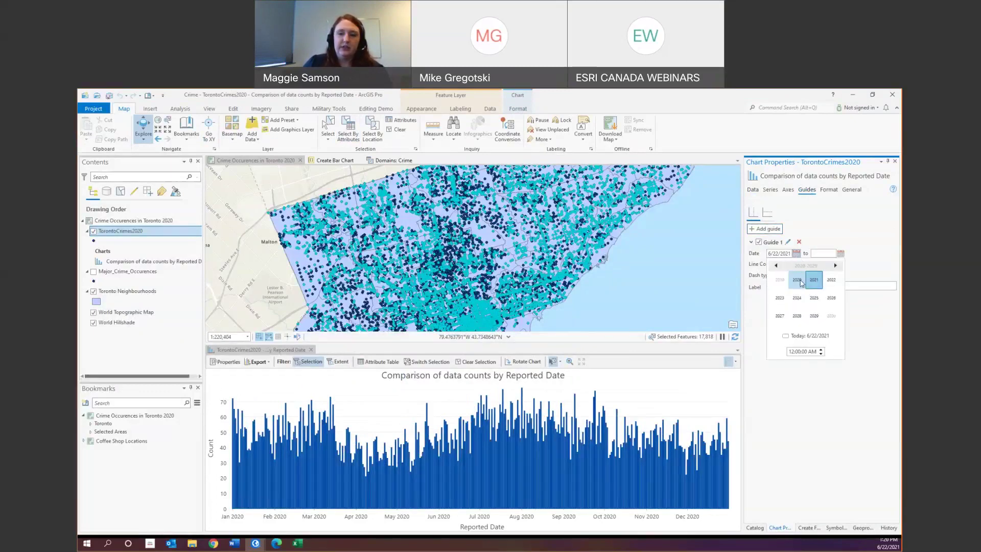
{"action": "left_click", "coordinate": [802, 281]}
{"action": "left_click", "coordinate": [832, 301]}
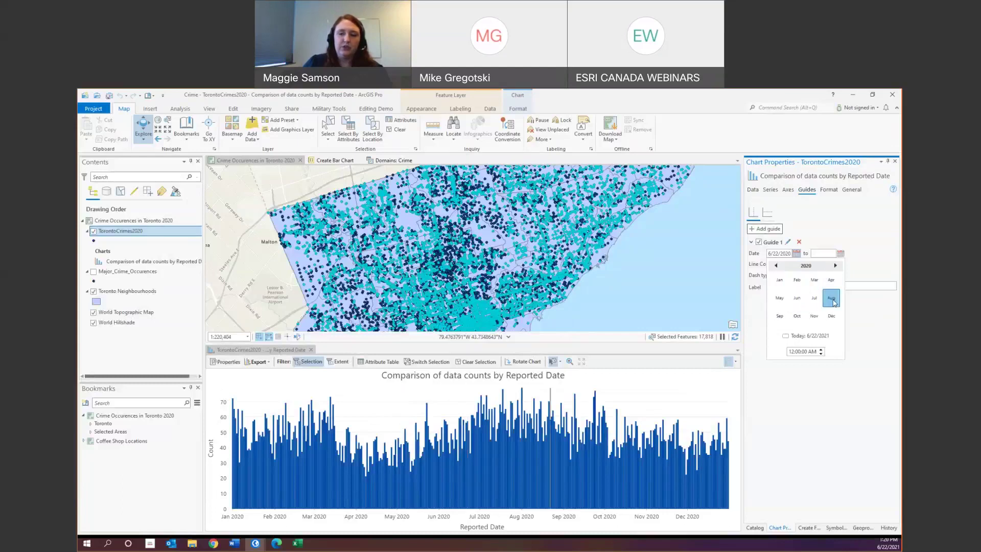
{"action": "left_click", "coordinate": [834, 303]}
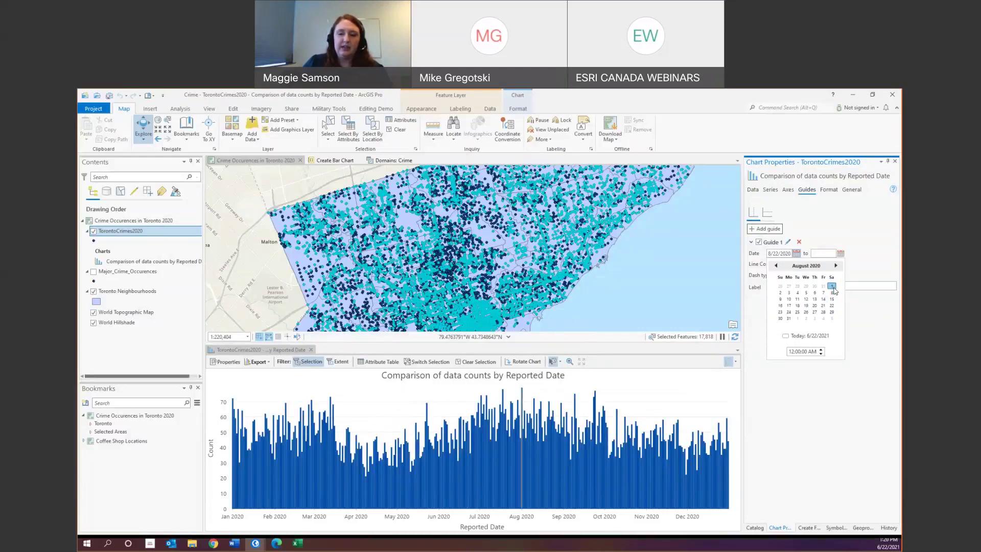
{"action": "left_click", "coordinate": [832, 286]}
{"action": "left_click", "coordinate": [779, 263]}
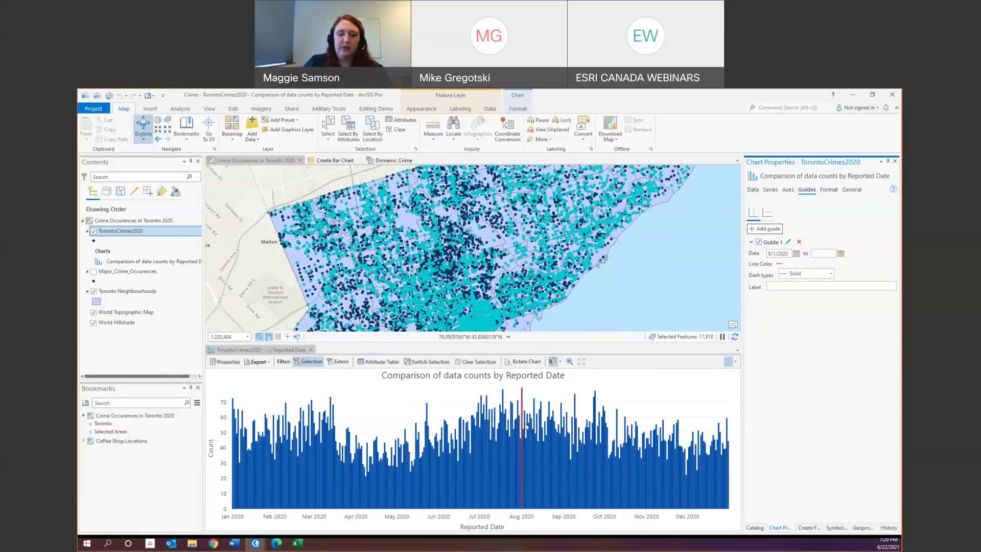
Step: Add a second date guide to the Reported Date chart, starting on 3/22/2020
{"action": "left_click", "coordinate": [770, 229]}
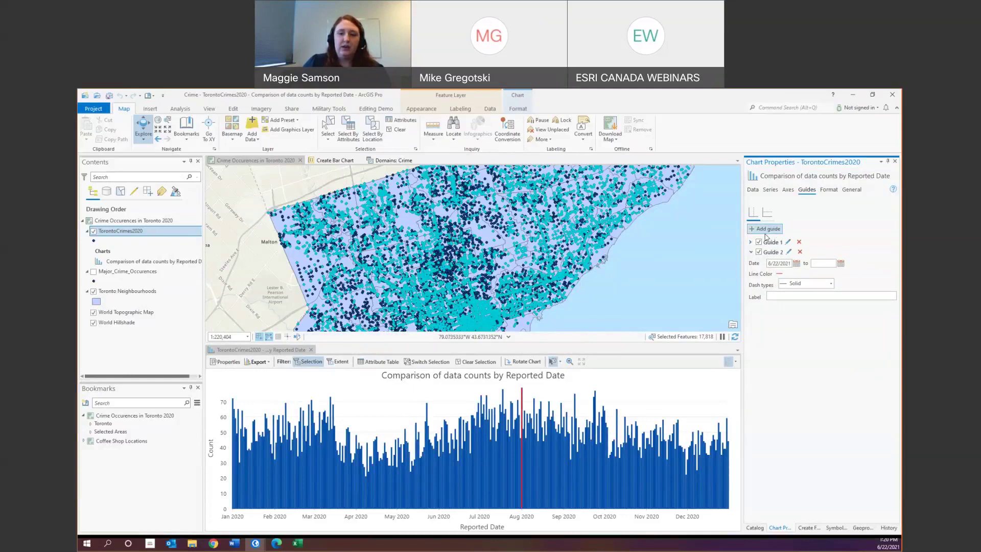
{"action": "left_click", "coordinate": [796, 263]}
{"action": "left_click", "coordinate": [801, 277]}
{"action": "left_click", "coordinate": [802, 278]}
{"action": "left_click", "coordinate": [800, 290]}
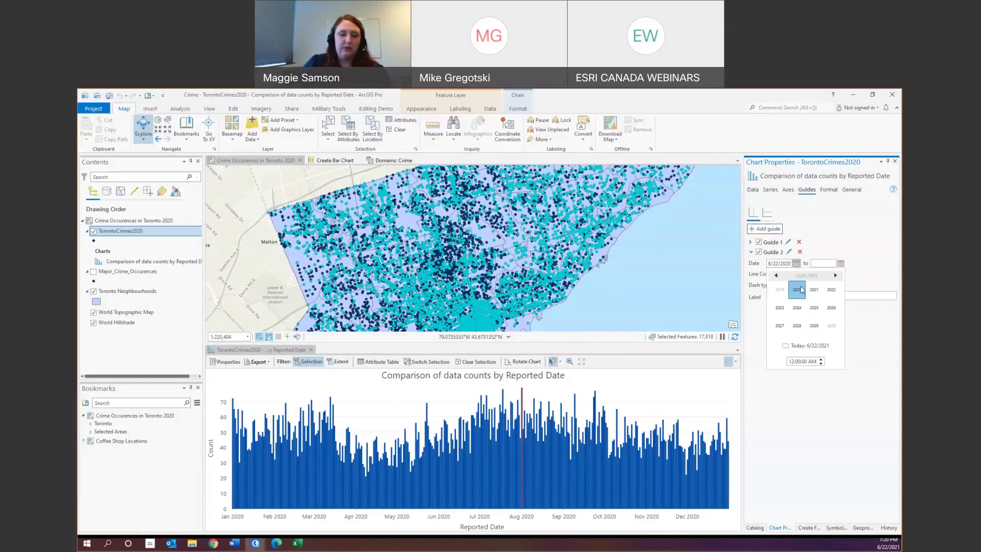
{"action": "left_click", "coordinate": [800, 289]}
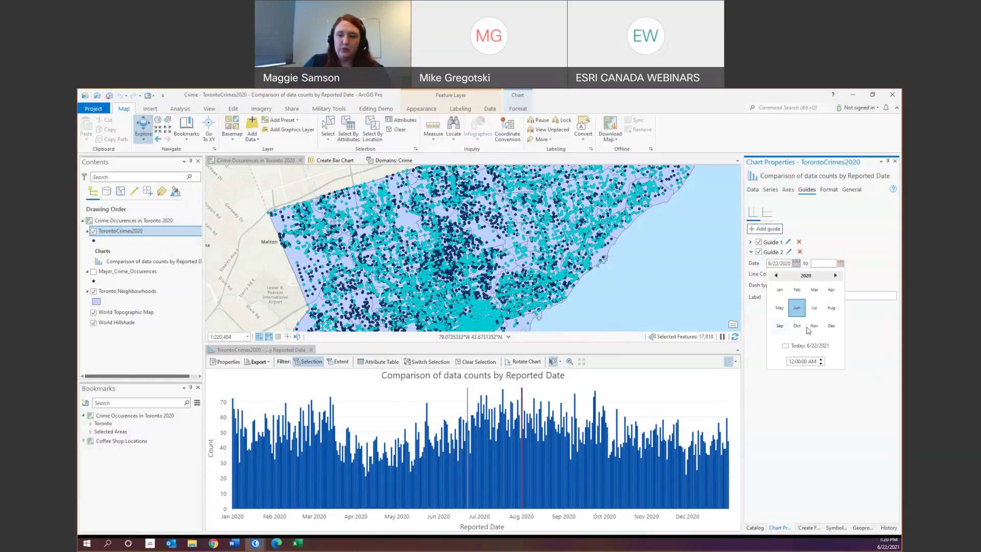
{"action": "left_click", "coordinate": [815, 289]}
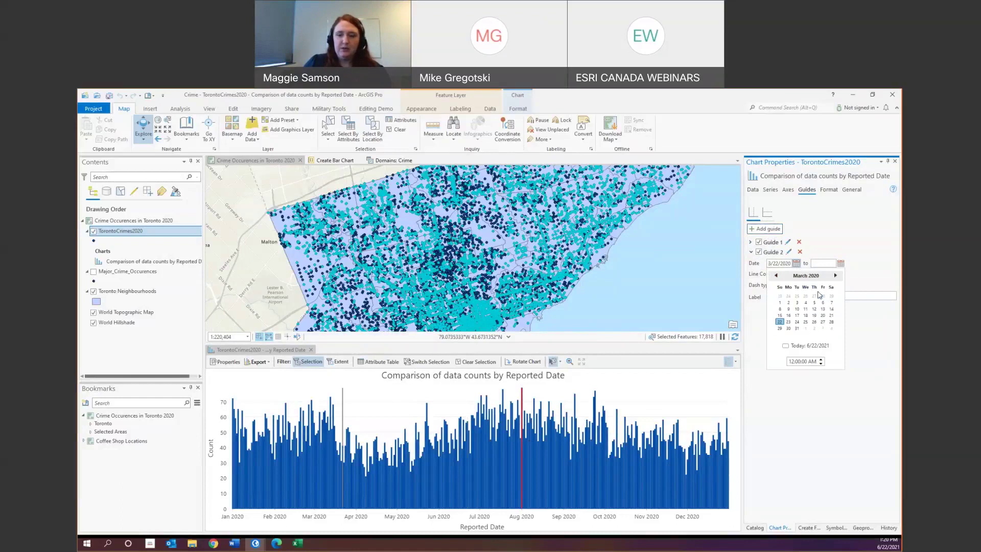
Step: Turn the second guide into a shaded date range by setting its end date to 5/22/2020
{"action": "left_click", "coordinate": [840, 264]}
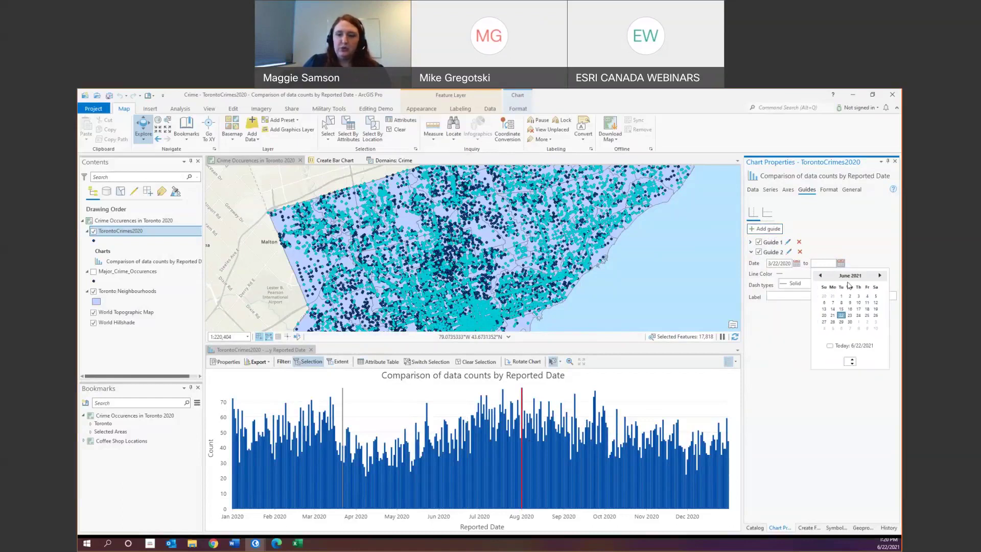
{"action": "left_click", "coordinate": [850, 275]}
{"action": "left_click", "coordinate": [820, 275]}
{"action": "left_click", "coordinate": [841, 308]}
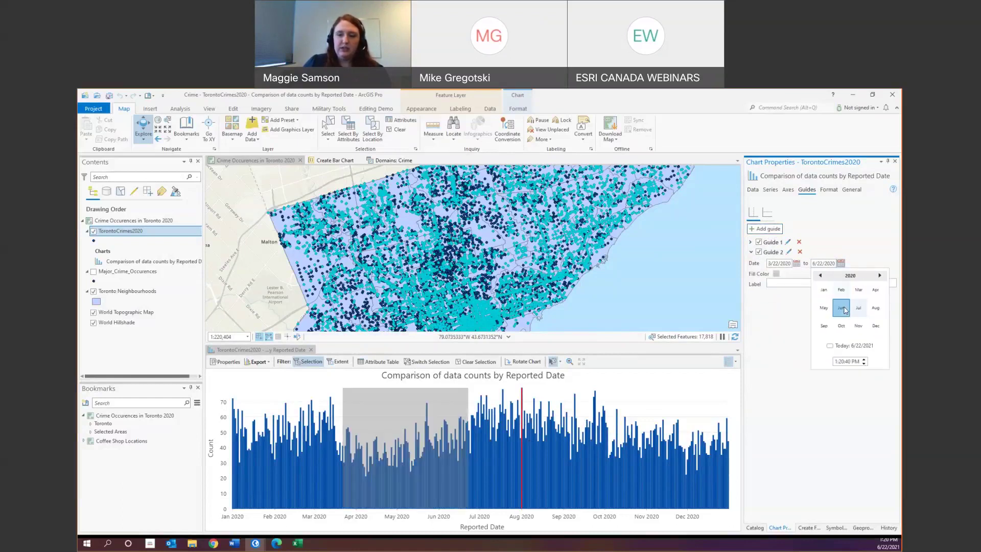
{"action": "left_click", "coordinate": [830, 309]}
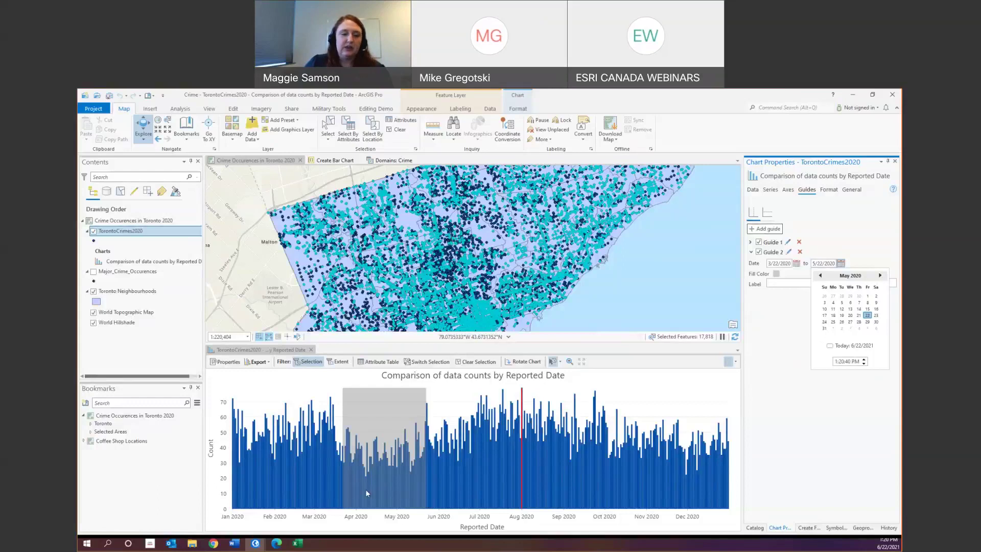
Step: Close the Reported Date chart and clear the selected features on the map
{"action": "left_click", "coordinate": [258, 362]}
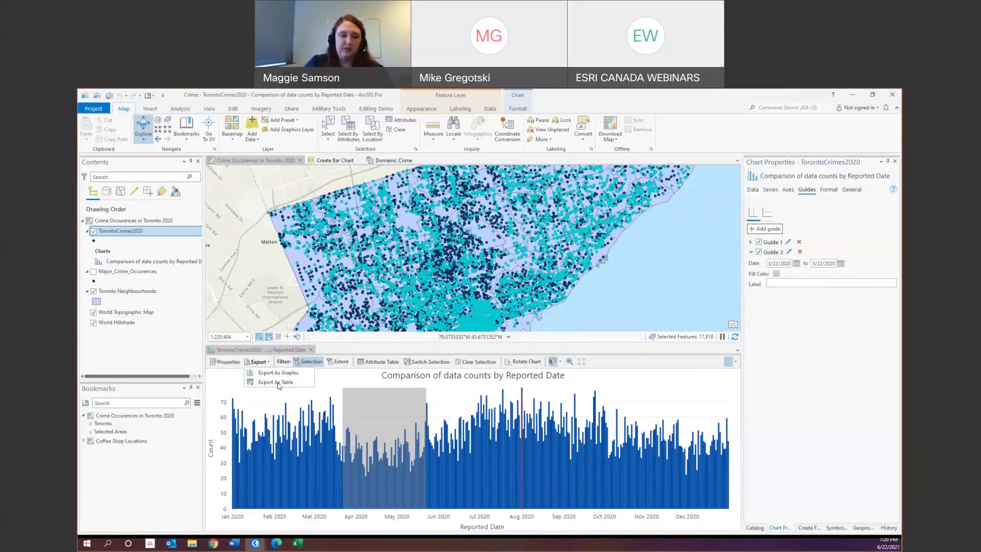
{"action": "left_click", "coordinate": [264, 366]}
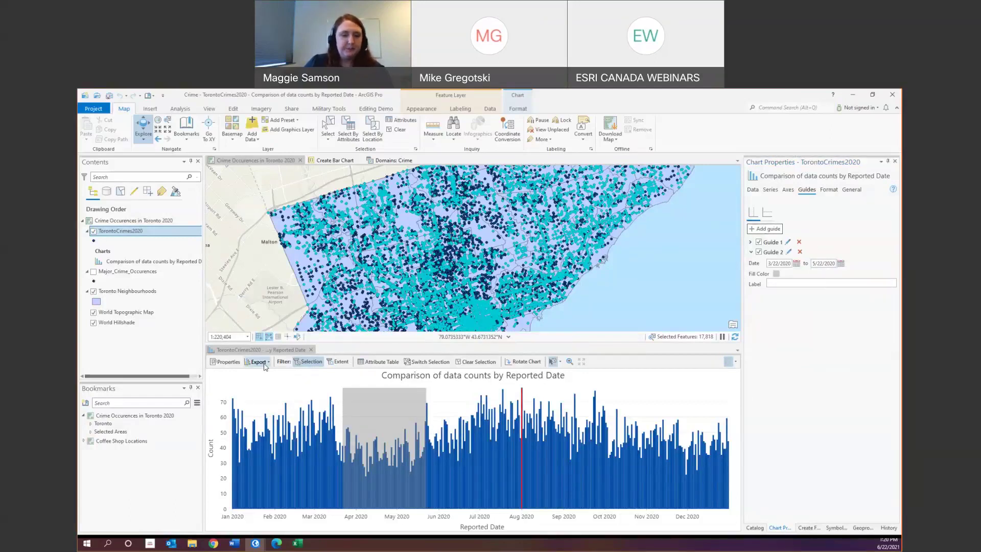
{"action": "left_click", "coordinate": [311, 350]}
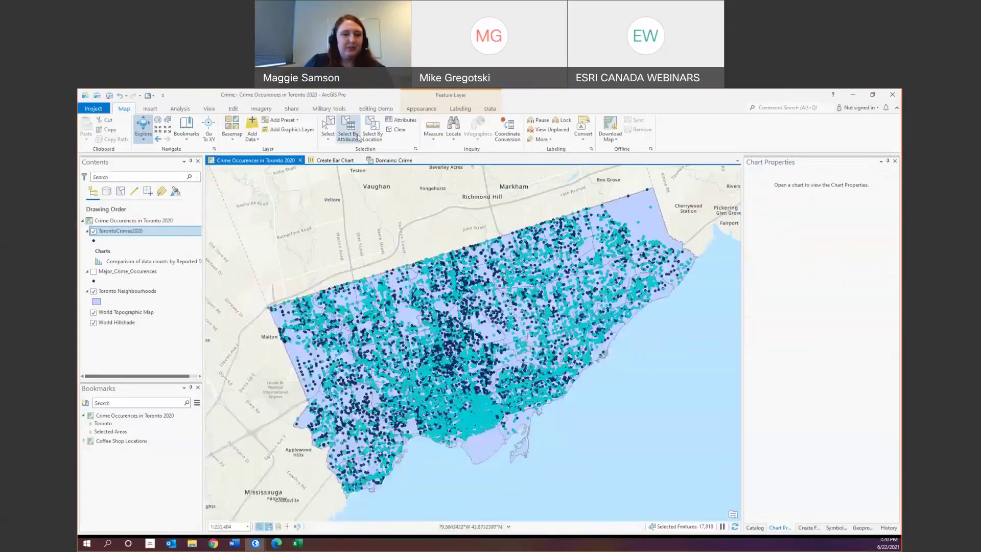
{"action": "left_click", "coordinate": [398, 132]}
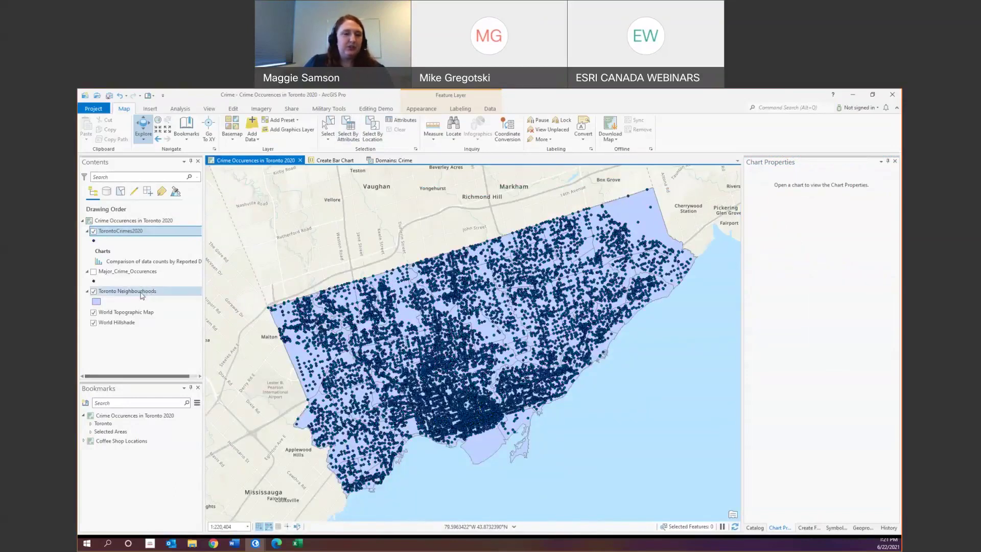
Step: Hide the TorontoCrimes2020 layer and open the attribute table of Toronto Neighbourhoods
{"action": "left_click", "coordinate": [93, 231]}
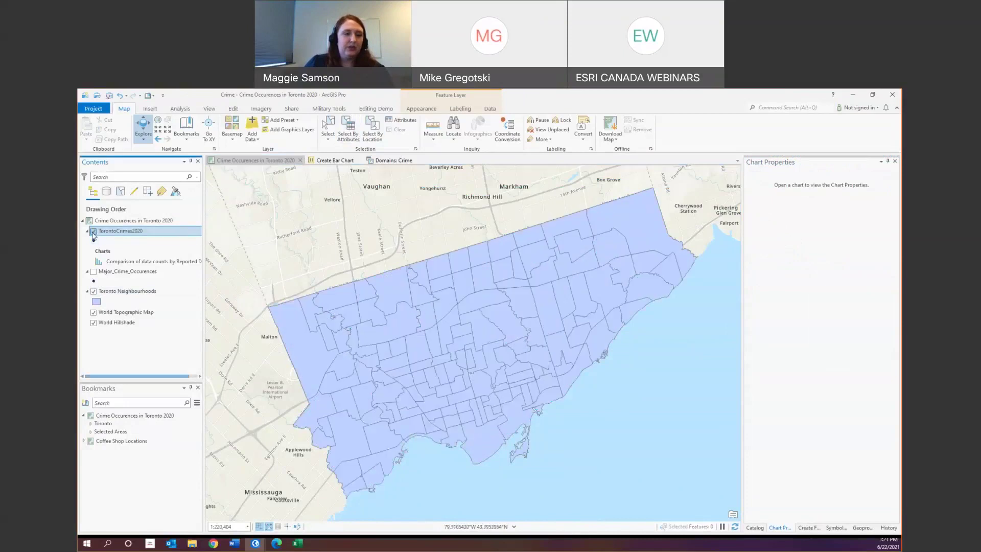
{"action": "right_click", "coordinate": [138, 293]}
{"action": "left_click", "coordinate": [164, 289]}
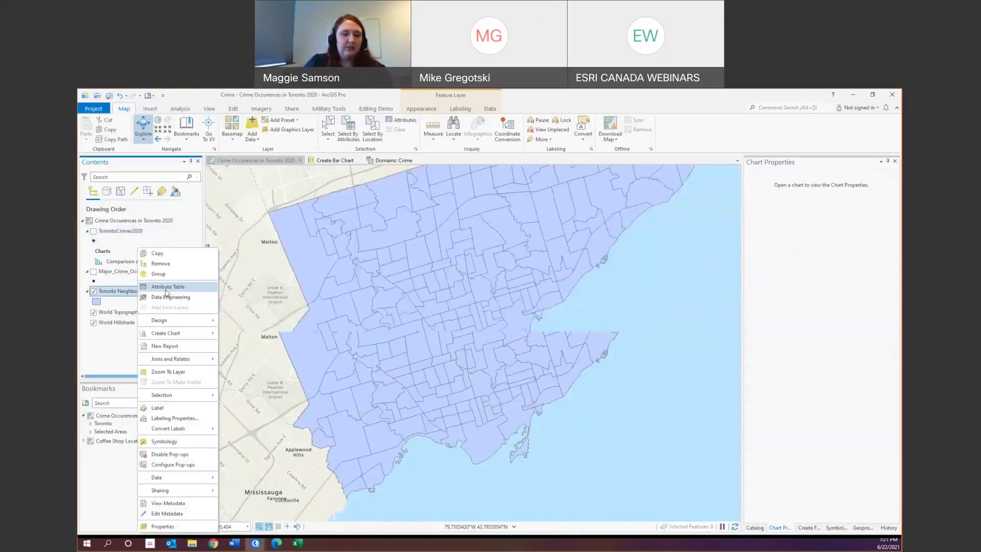
Step: Create a scatter plot matrix from the Toronto Neighbourhoods layer and enlarge the chart area
{"action": "right_click", "coordinate": [163, 291]}
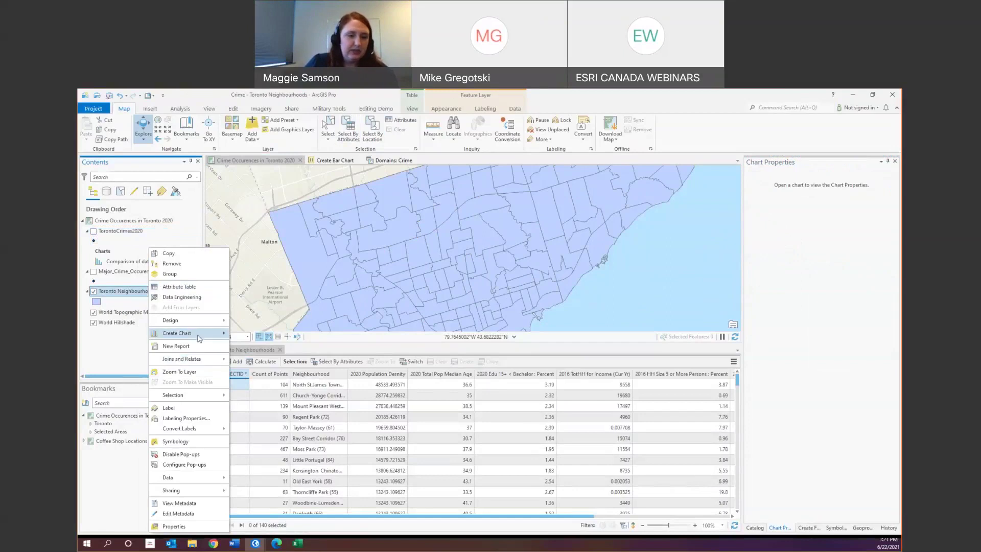
{"action": "mouse_move", "coordinate": [200, 334]}
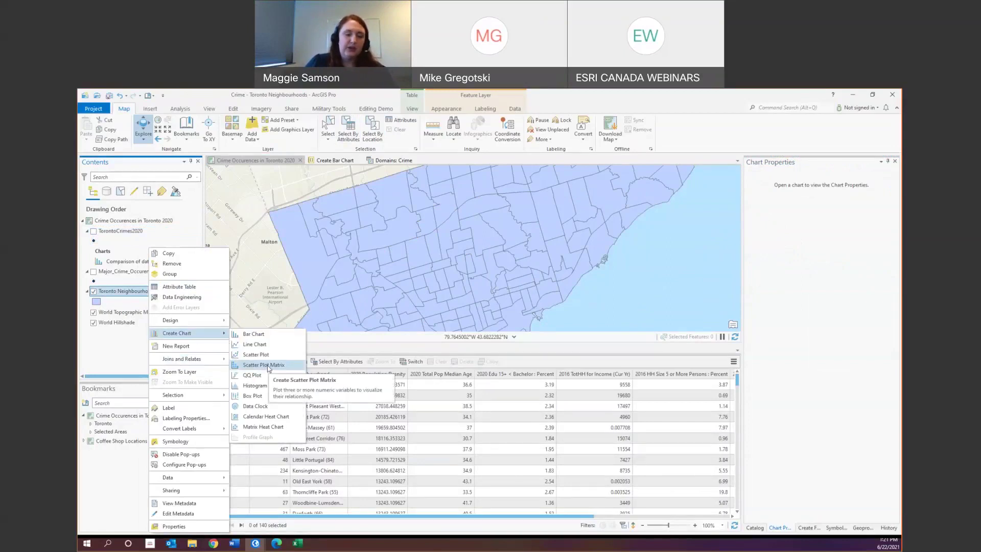
{"action": "left_click", "coordinate": [266, 366]}
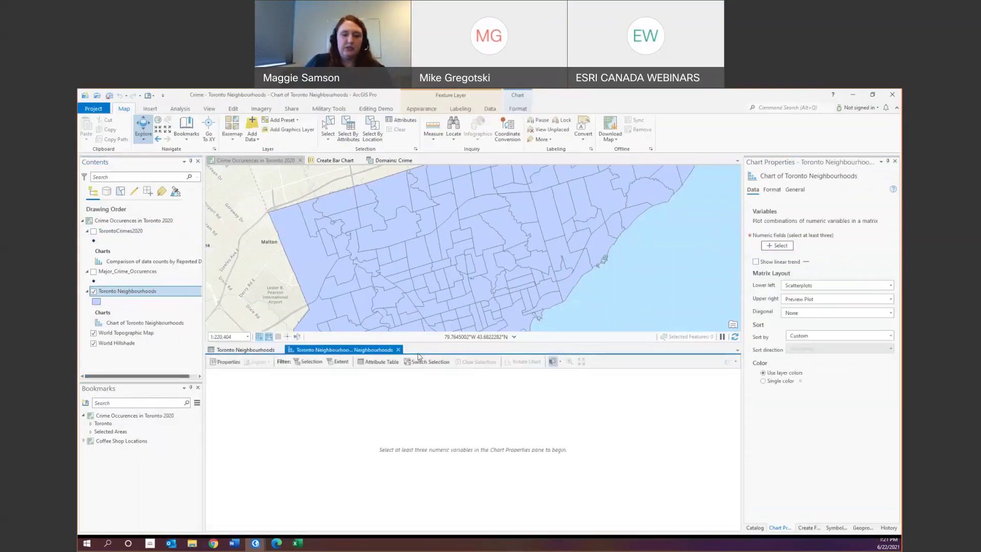
{"action": "left_click_drag", "start_coordinate": [420, 349], "coordinate": [420, 246]}
Step: Plot population density, median age, education below bachelor, household income, household size 5 or more, unemployed percent and Number of Assults per person in the matrix
{"action": "left_click", "coordinate": [776, 246]}
{"action": "left_click", "coordinate": [757, 280]}
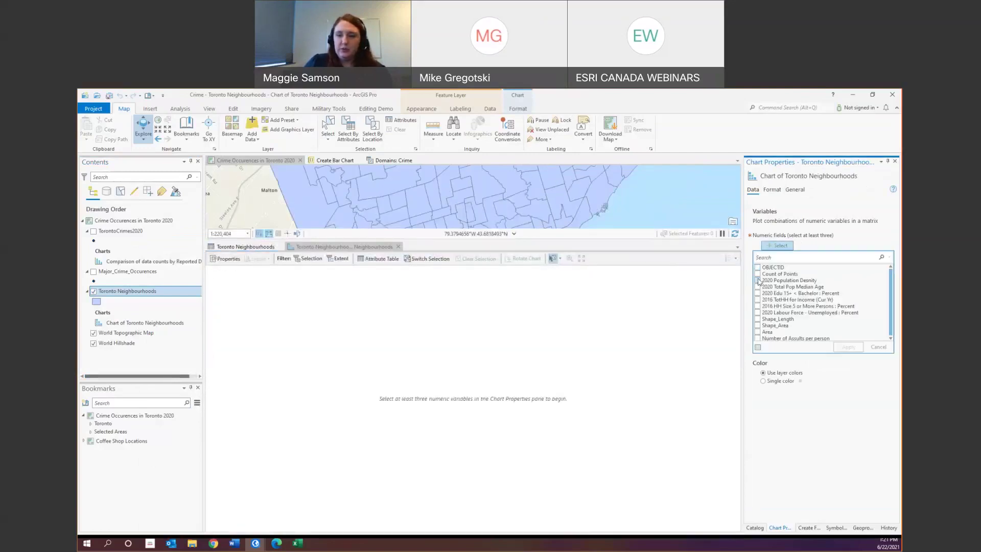
{"action": "left_click", "coordinate": [757, 287]}
{"action": "left_click", "coordinate": [757, 293]}
{"action": "left_click", "coordinate": [757, 299]}
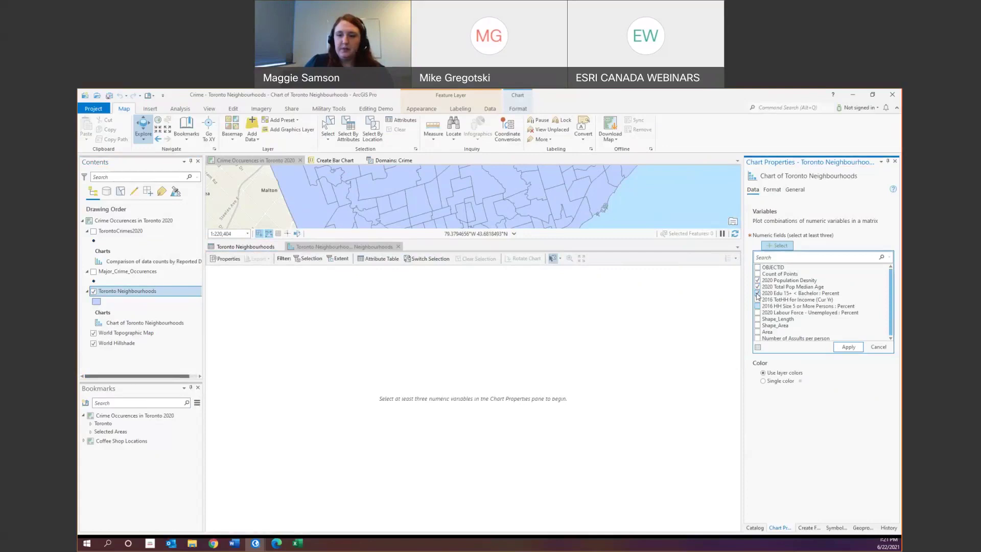
{"action": "left_click", "coordinate": [757, 306]}
{"action": "left_click", "coordinate": [757, 312]}
{"action": "left_click", "coordinate": [757, 338]}
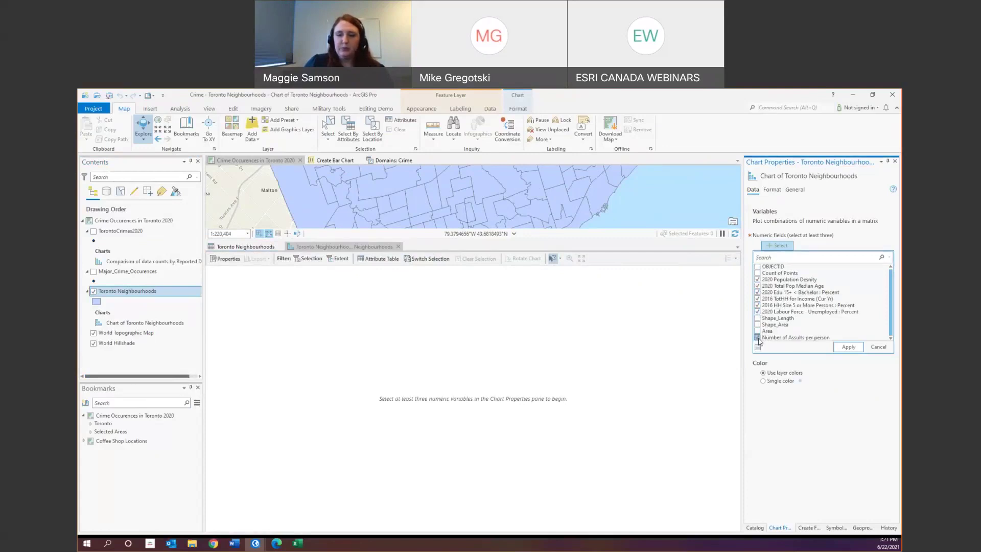
{"action": "left_click", "coordinate": [843, 348]}
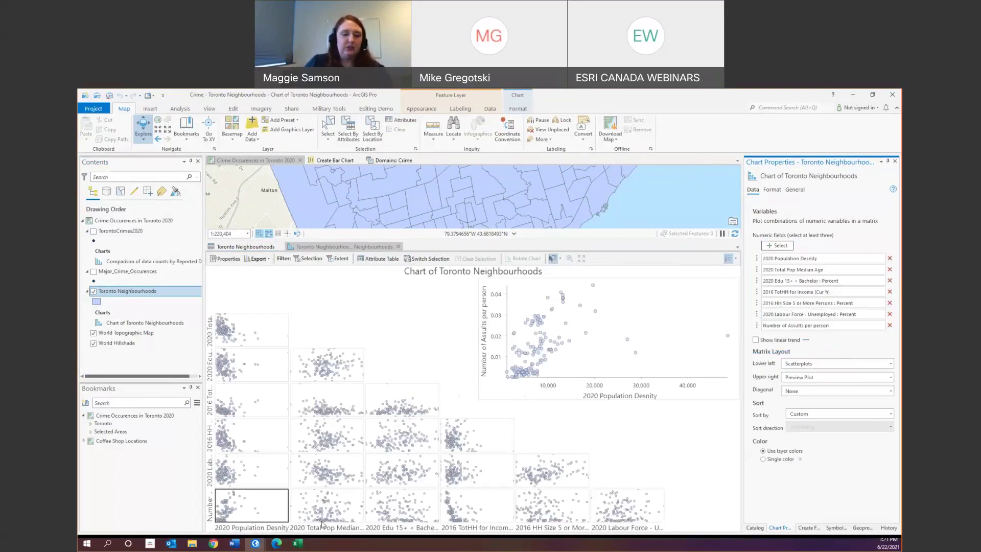
Step: Set the matrix layout to R-Squared for the lower left half and Pearson's r for the upper right half
{"action": "left_click", "coordinate": [891, 365]}
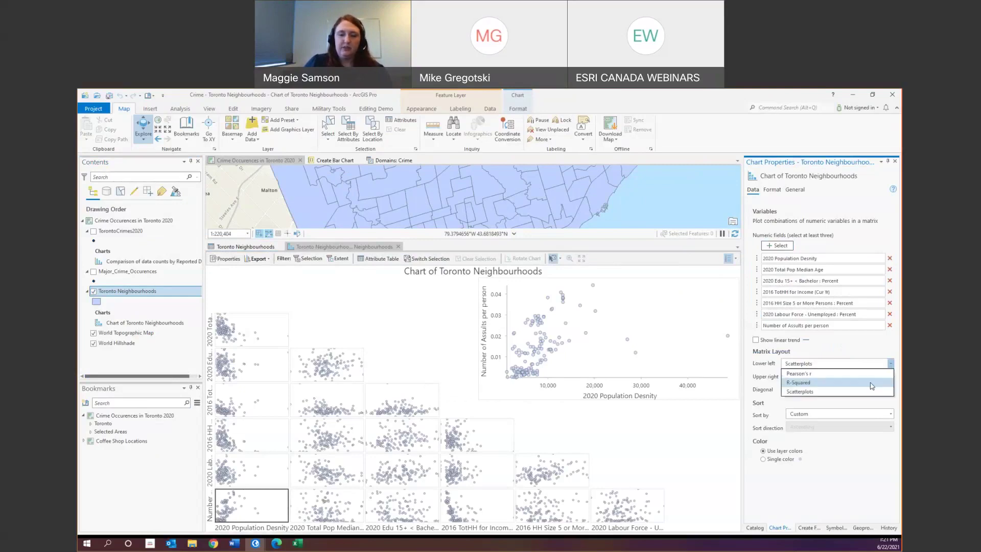
{"action": "left_click", "coordinate": [872, 386]}
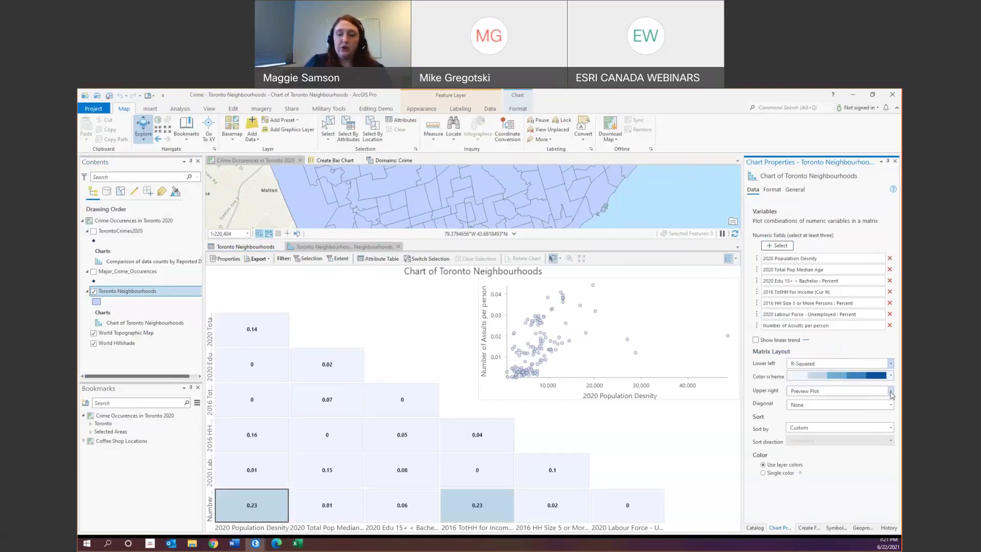
{"action": "left_click", "coordinate": [891, 392]}
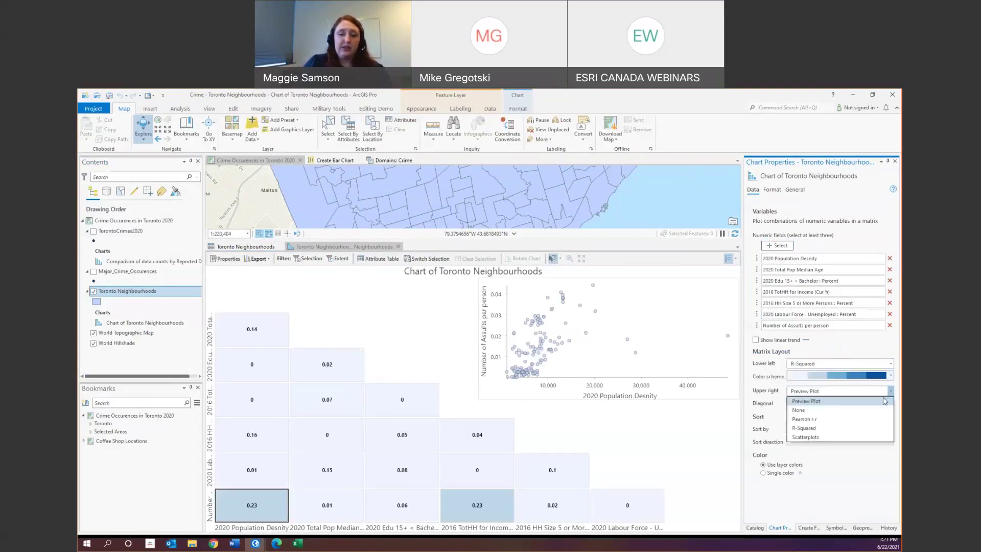
{"action": "left_click", "coordinate": [867, 422]}
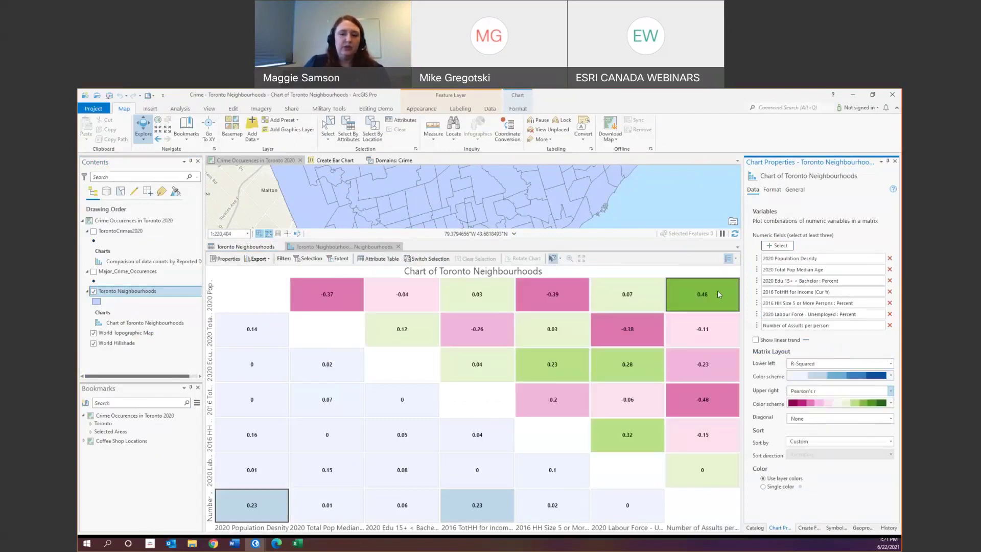
Step: Sort the matrix by Pearson's r with Number of Assults per person as target field, and show Field Names on the diagonal
{"action": "left_click", "coordinate": [891, 443]}
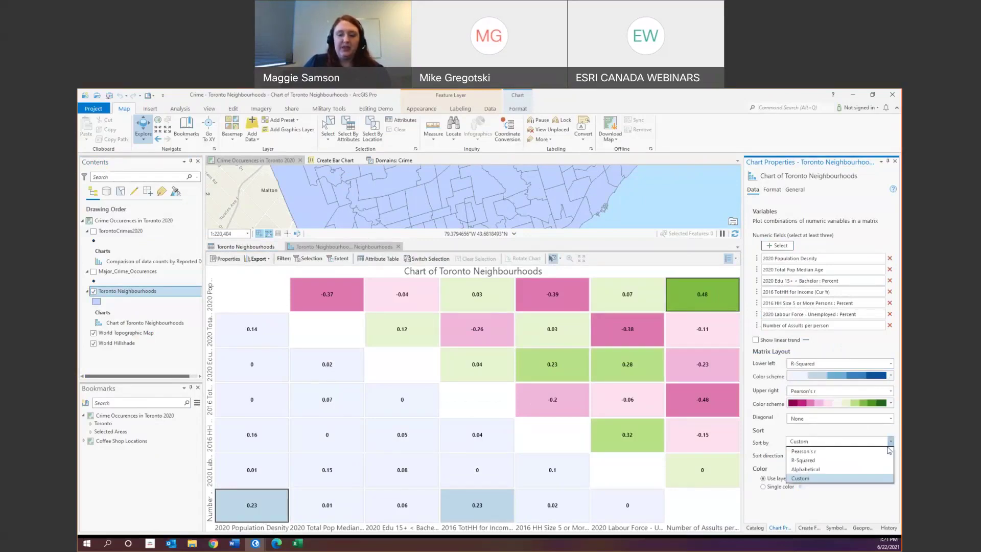
{"action": "left_click", "coordinate": [887, 453]}
{"action": "left_click", "coordinate": [891, 454]}
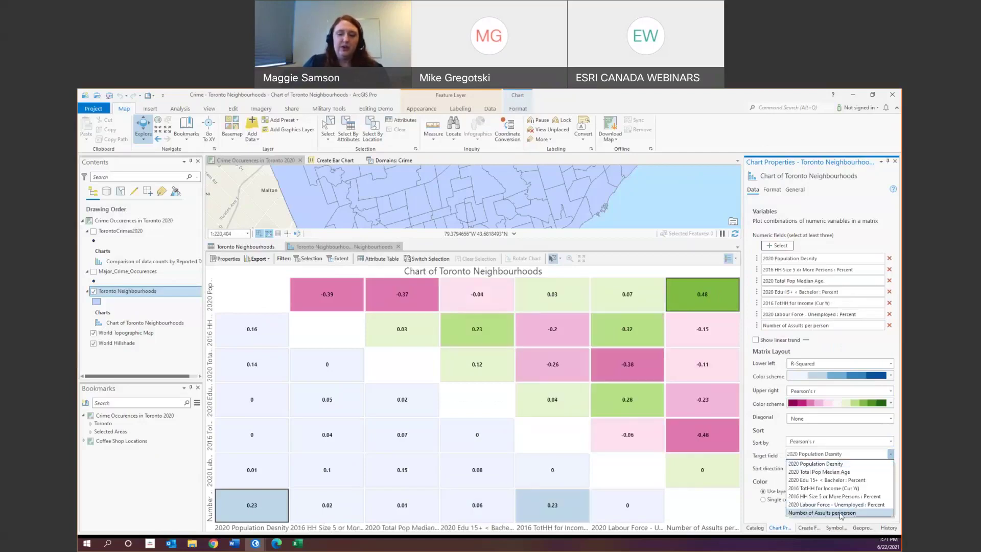
{"action": "left_click", "coordinate": [863, 514]}
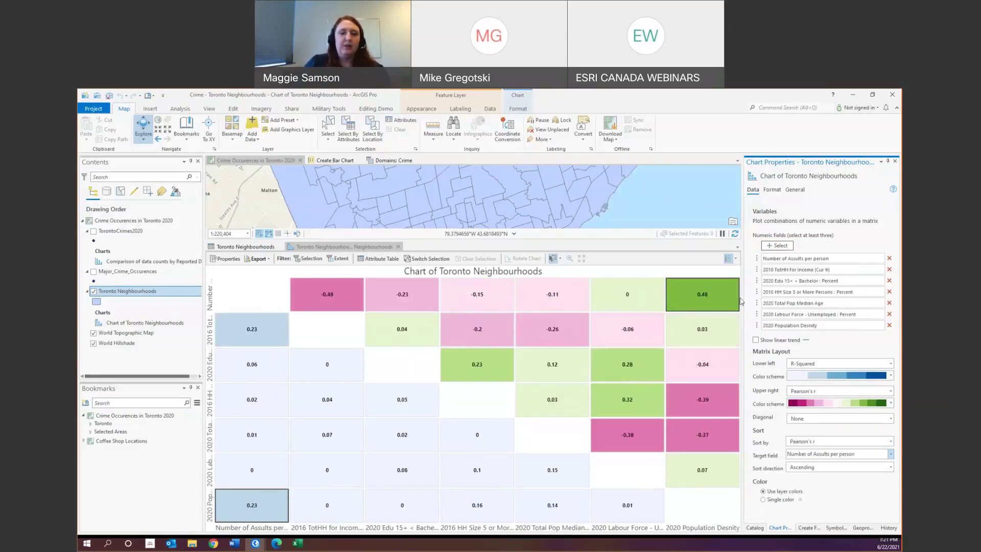
{"action": "left_click", "coordinate": [890, 419]}
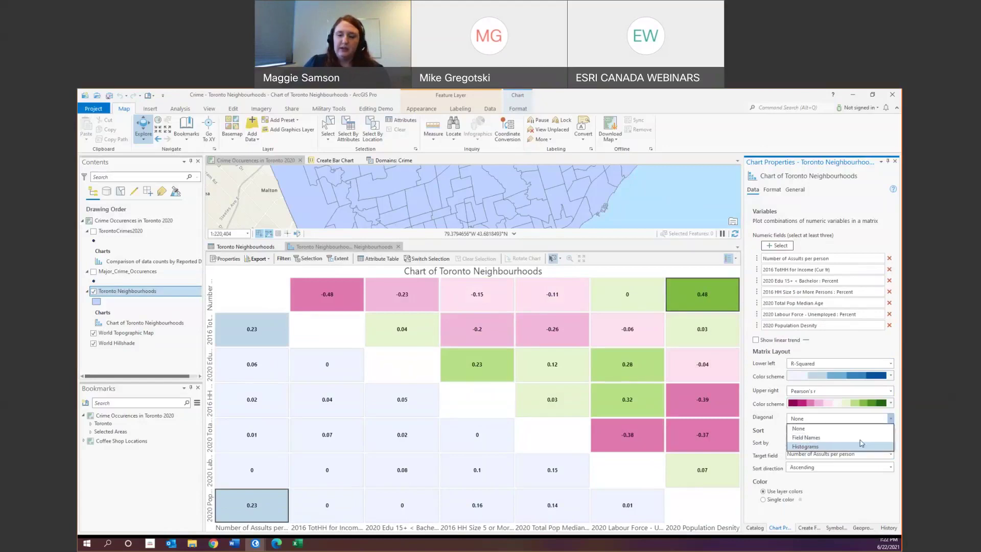
{"action": "left_click", "coordinate": [844, 435]}
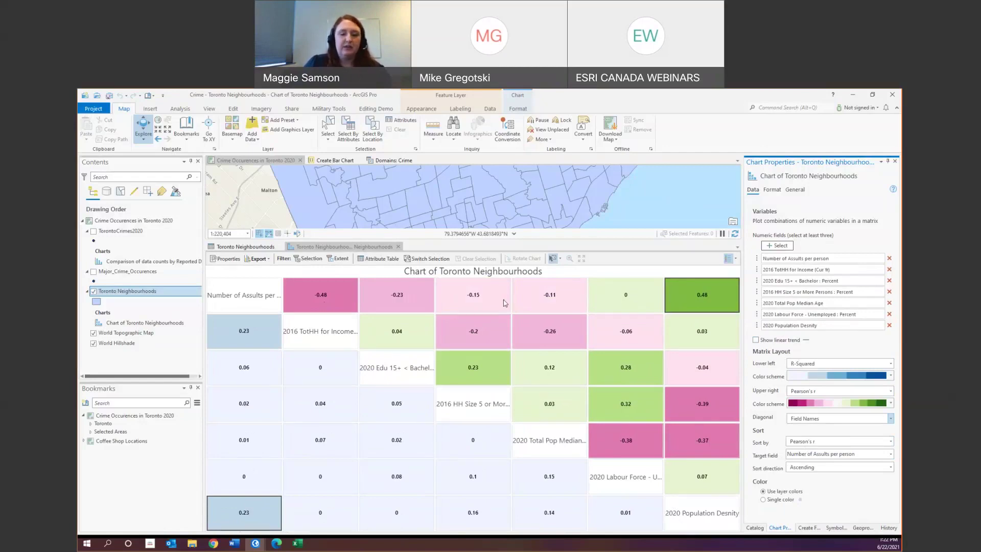
Step: Close the scatter plot matrix chart and the Toronto Neighbourhoods attribute table
{"action": "mouse_move", "coordinate": [695, 307]}
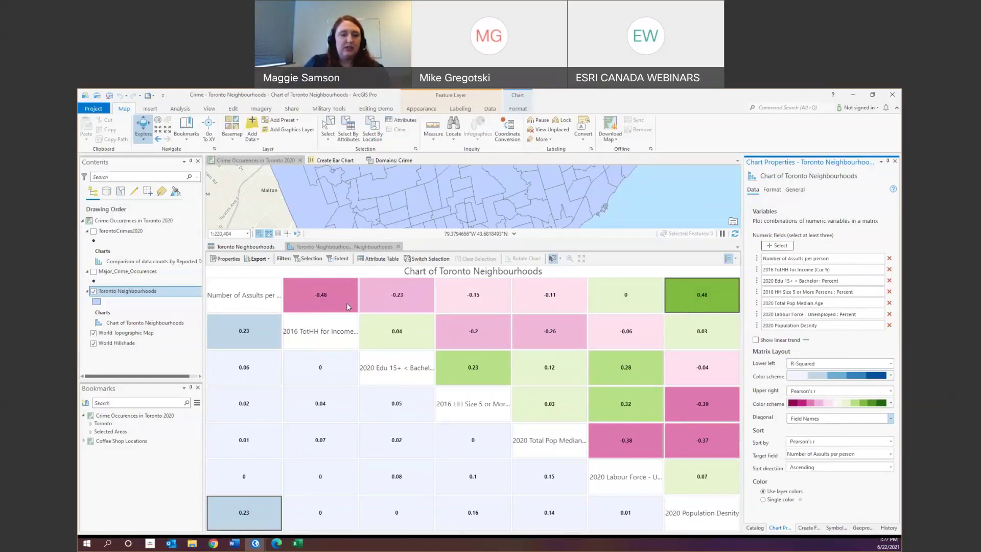
{"action": "mouse_move", "coordinate": [347, 306]}
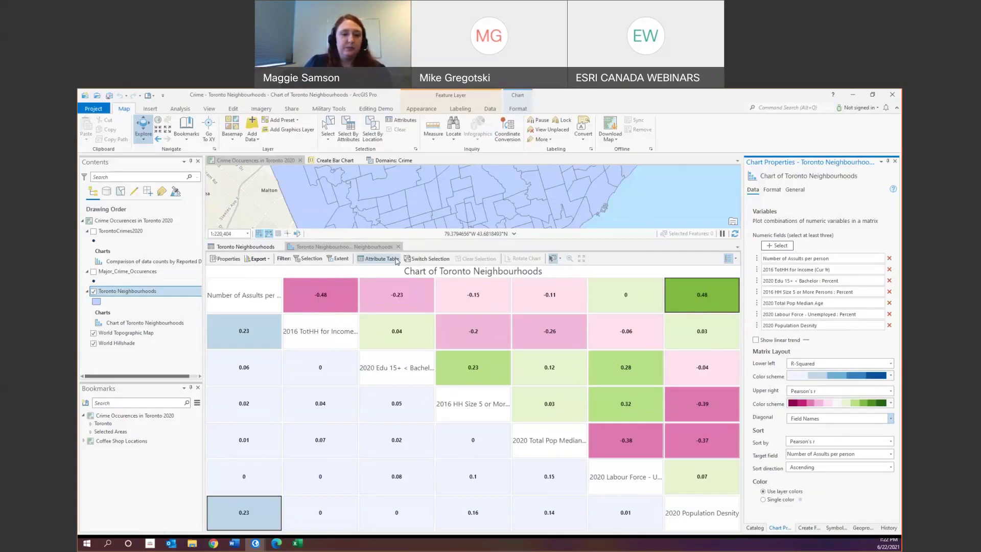
{"action": "left_click", "coordinate": [388, 247]}
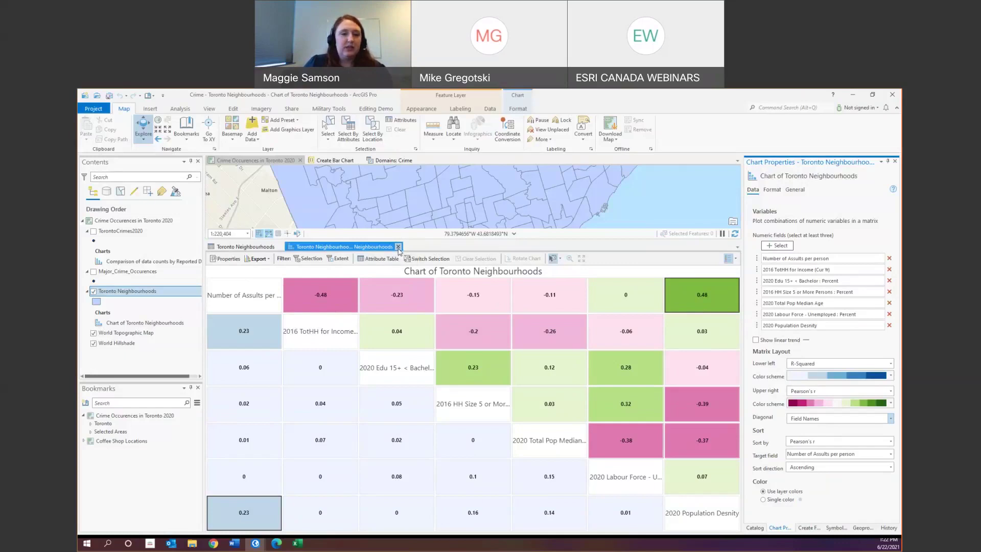
{"action": "left_click", "coordinate": [398, 246]}
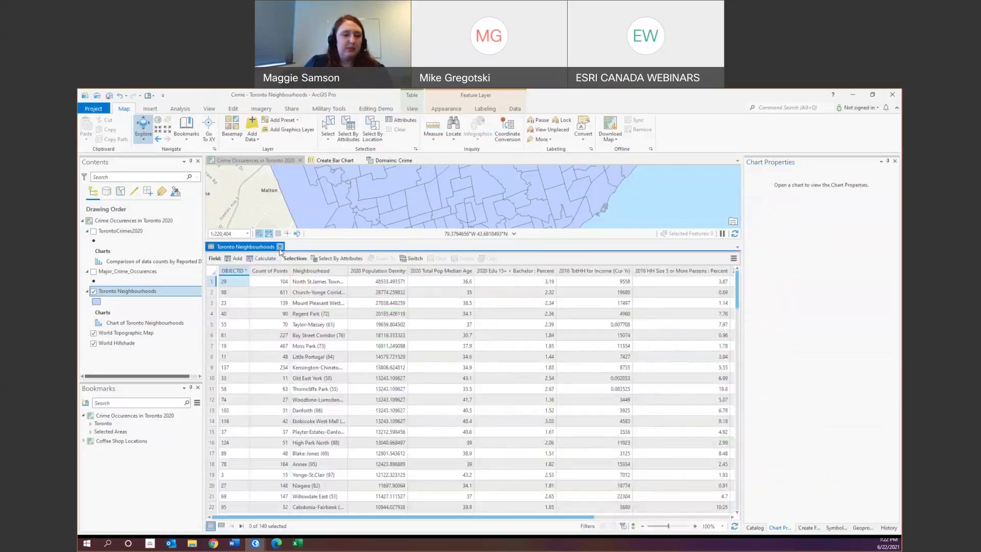
{"action": "left_click", "coordinate": [280, 247]}
Step: Symbolize the Toronto Neighbourhoods layer with Bivariate Colors, using 2016 TotHH for Income (Cur Yr) as Field 1
{"action": "left_click", "coordinate": [96, 301]}
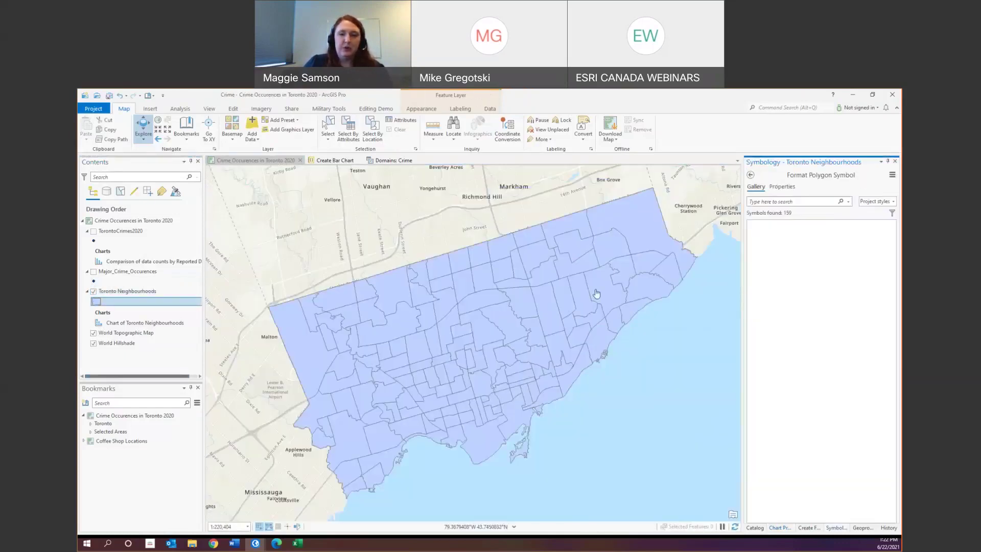
{"action": "left_click", "coordinate": [751, 175]}
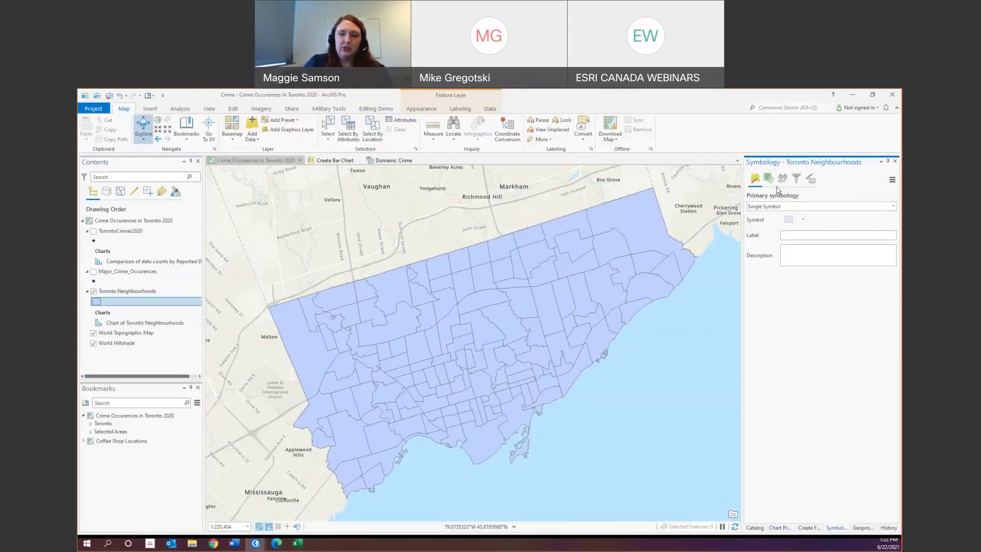
{"action": "left_click", "coordinate": [806, 207]}
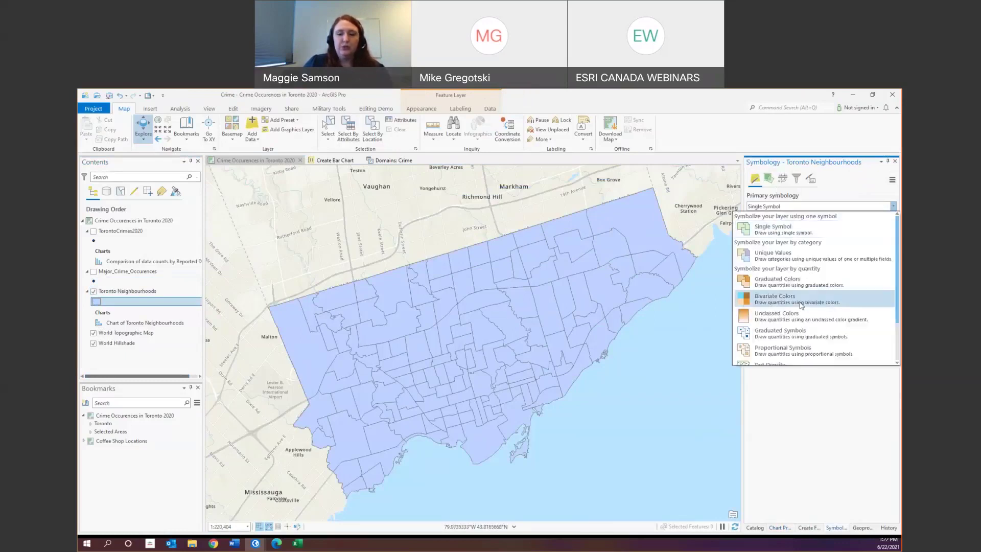
{"action": "left_click", "coordinate": [801, 305]}
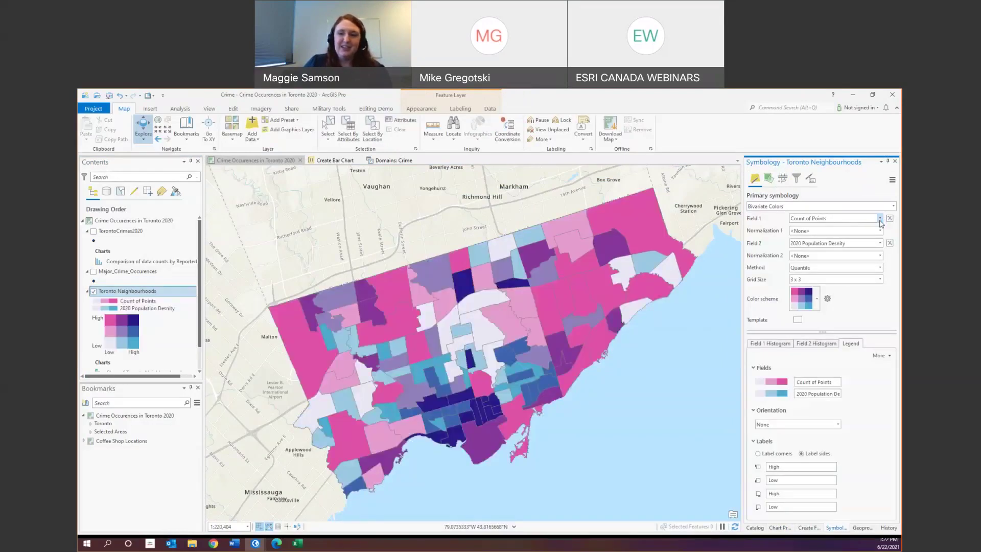
{"action": "left_click", "coordinate": [880, 218]}
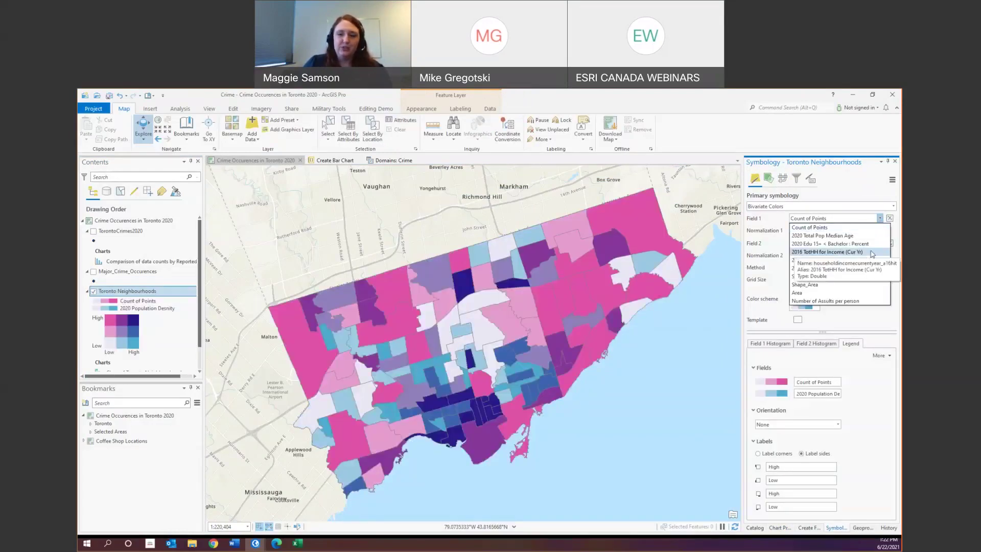
{"action": "left_click", "coordinate": [869, 252]}
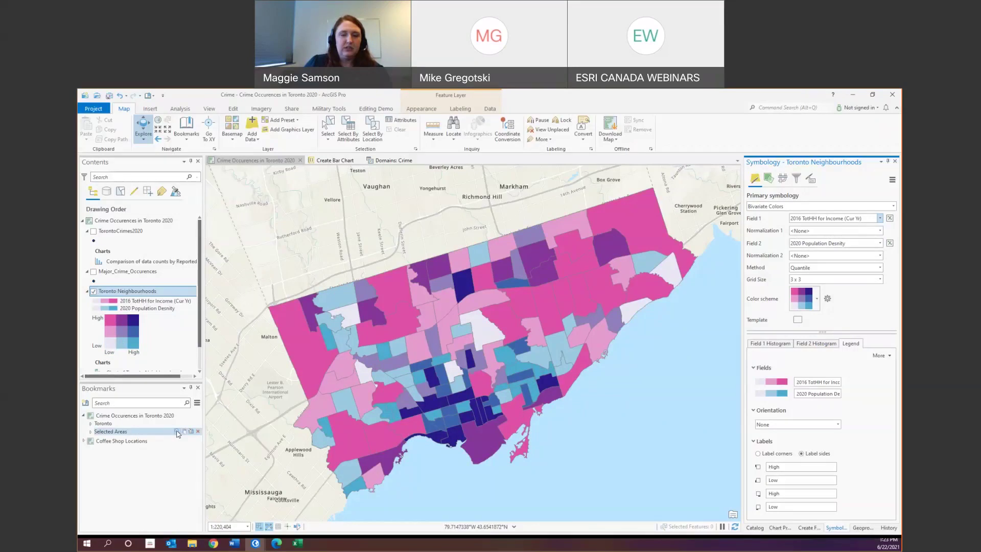
Step: Zoom to the Selected Areas bookmark and select the group of teal low-income, high-density neighbourhoods on the map
{"action": "left_click", "coordinate": [177, 434]}
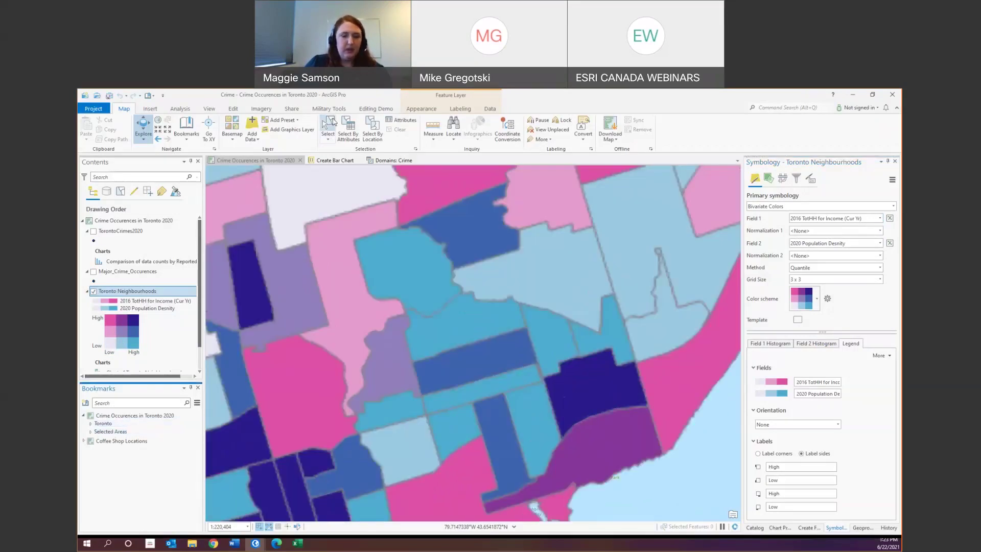
{"action": "left_click", "coordinate": [328, 125]}
{"action": "left_click", "coordinate": [427, 329]}
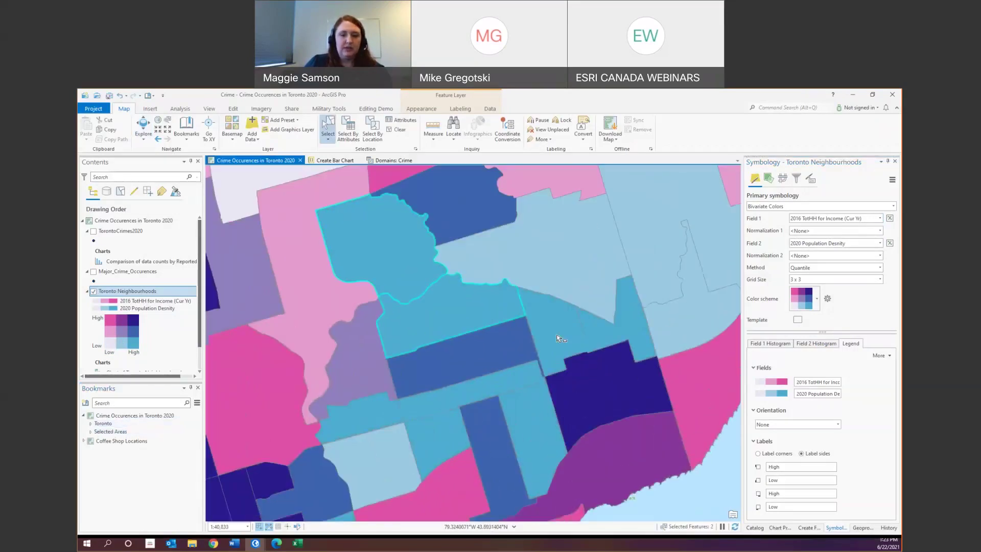
{"action": "left_click", "coordinate": [557, 335], "text": "shift"}
{"action": "left_click", "coordinate": [588, 355], "text": "shift"}
{"action": "left_click", "coordinate": [514, 386], "text": "shift"}
{"action": "left_click", "coordinate": [430, 441], "text": "shift"}
{"action": "left_click", "coordinate": [383, 425], "text": "shift"}
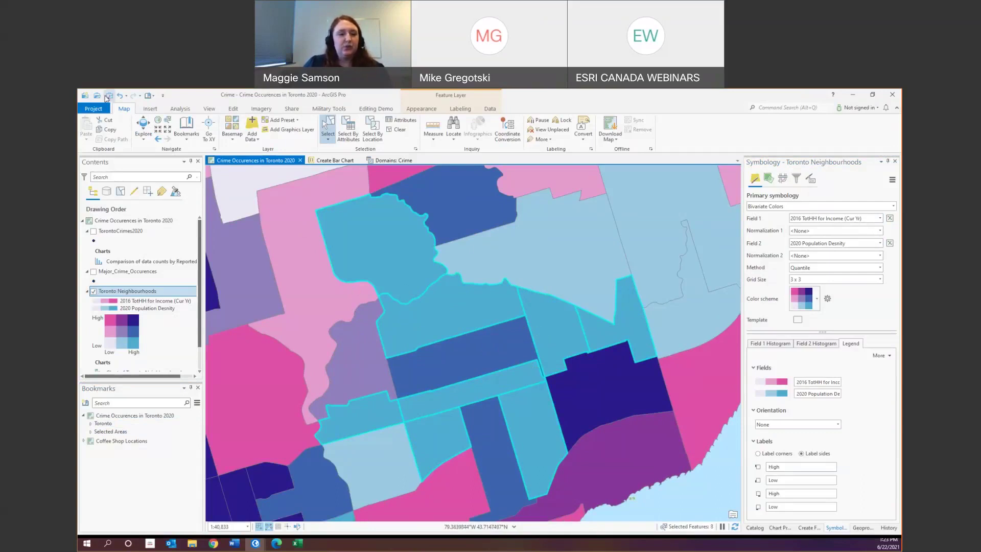
Step: Set the selection color to yellow with a hatched fill on polygon interiors, and return to the map at the Toronto bookmark
{"action": "left_click", "coordinate": [93, 111]}
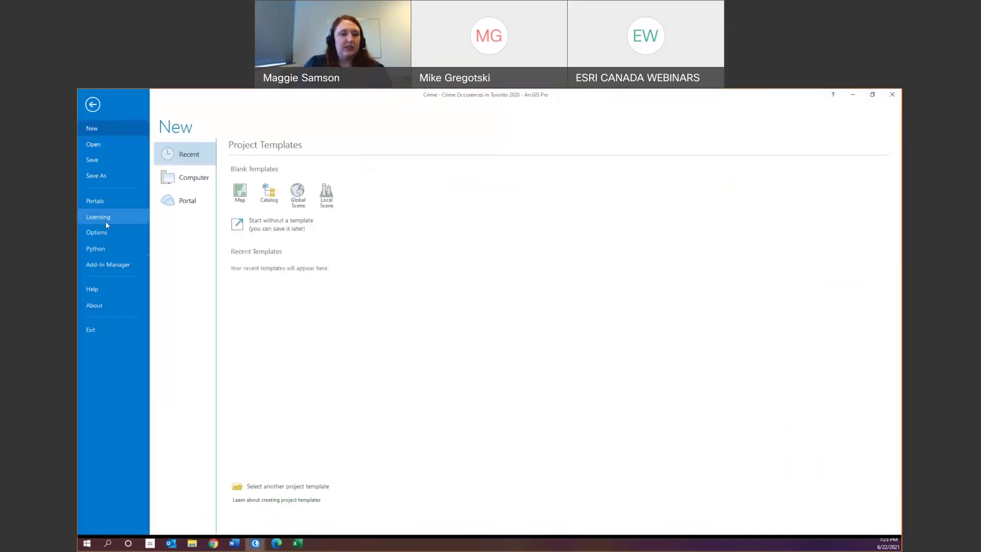
{"action": "left_click", "coordinate": [104, 231]}
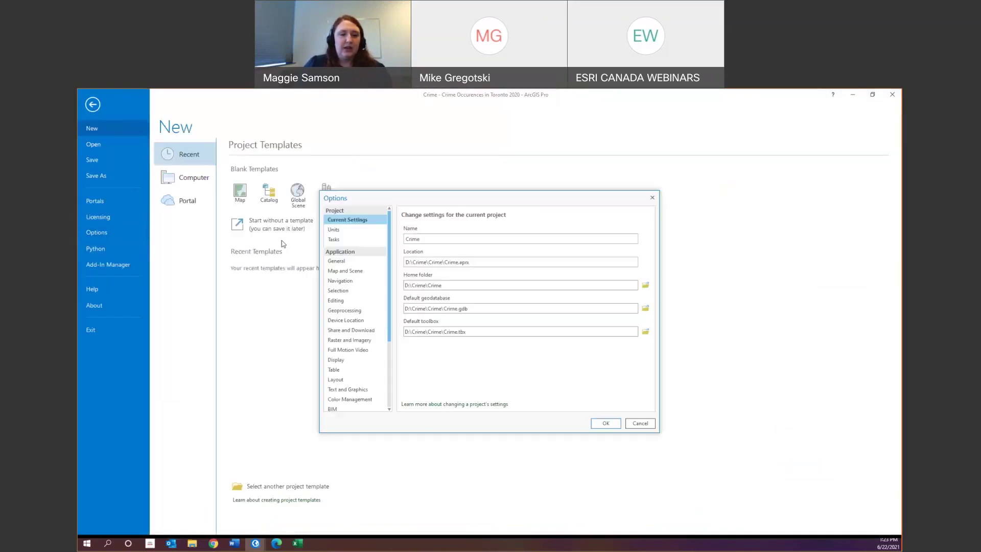
{"action": "left_click", "coordinate": [358, 292]}
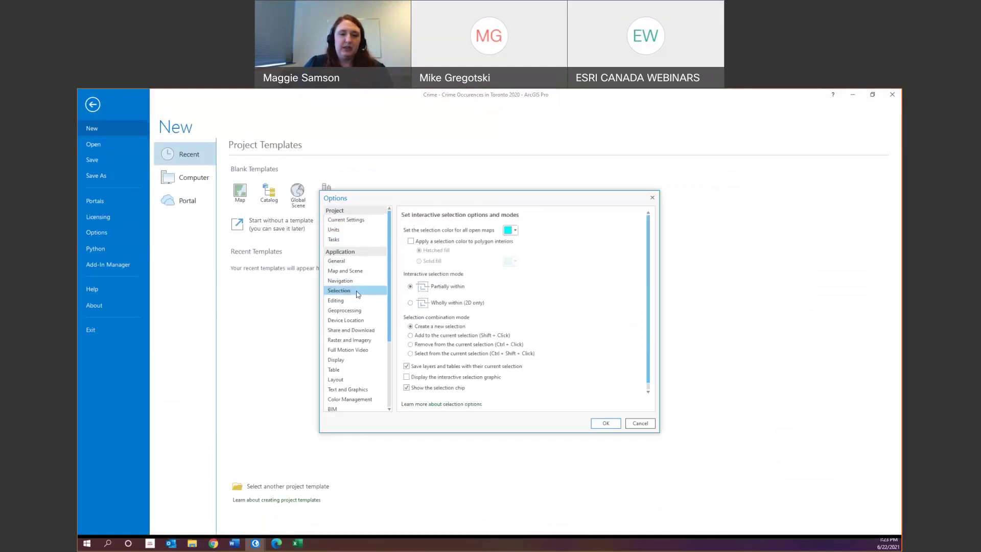
{"action": "left_click", "coordinate": [515, 231]}
{"action": "left_click", "coordinate": [548, 278]}
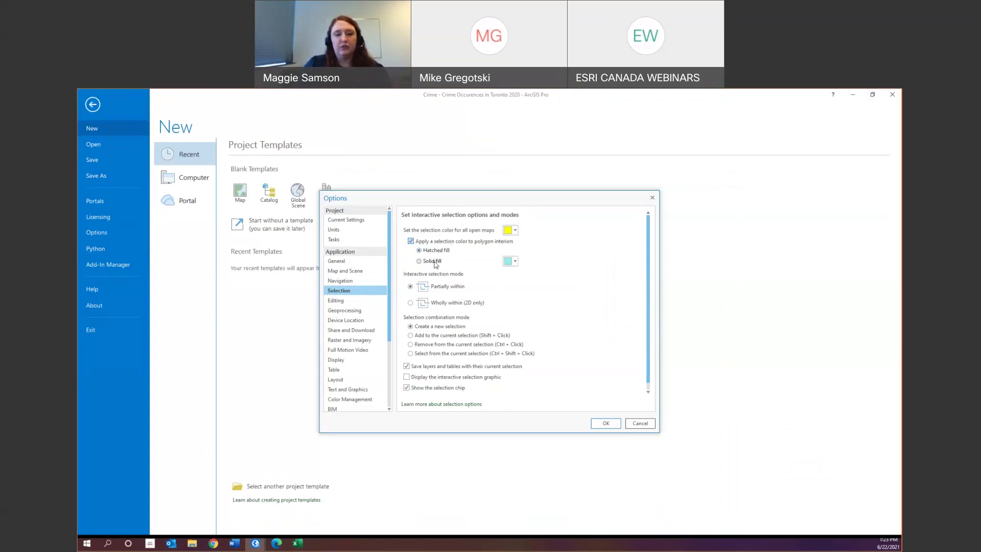
{"action": "left_click", "coordinate": [605, 423]}
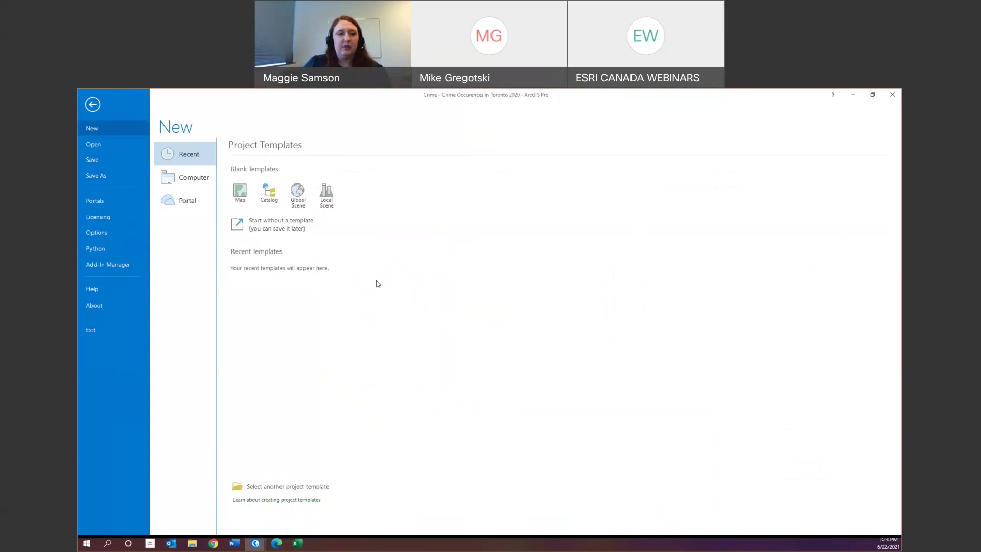
{"action": "left_click", "coordinate": [92, 105]}
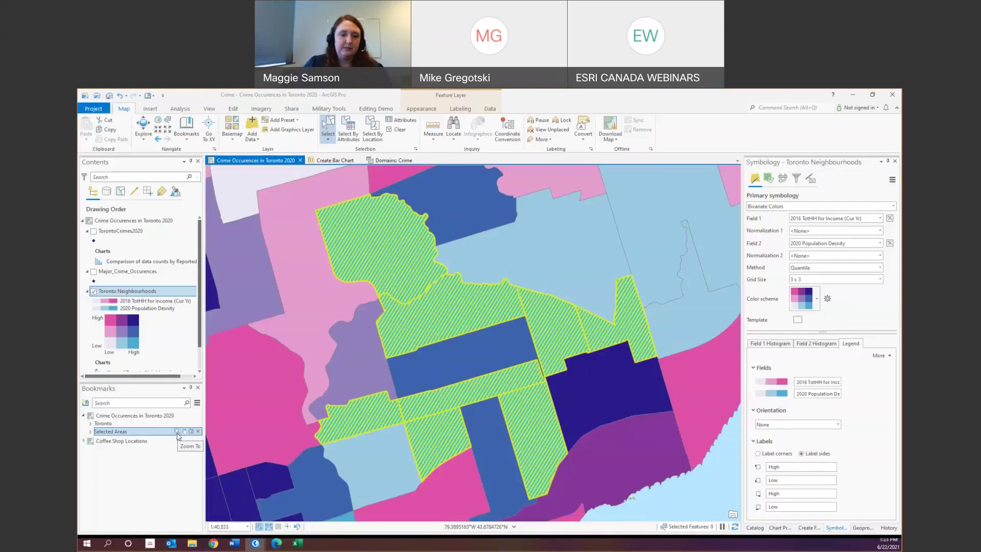
{"action": "left_click", "coordinate": [178, 423]}
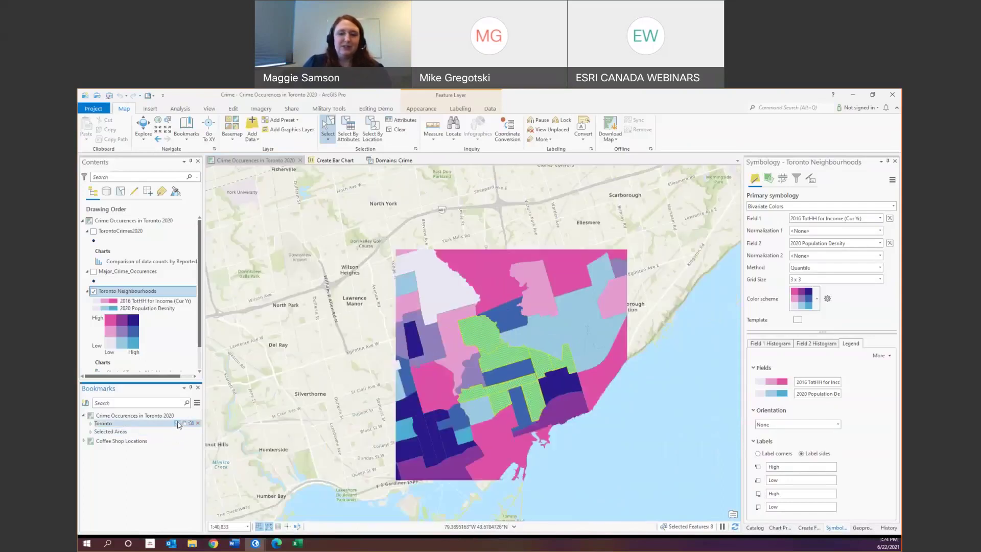
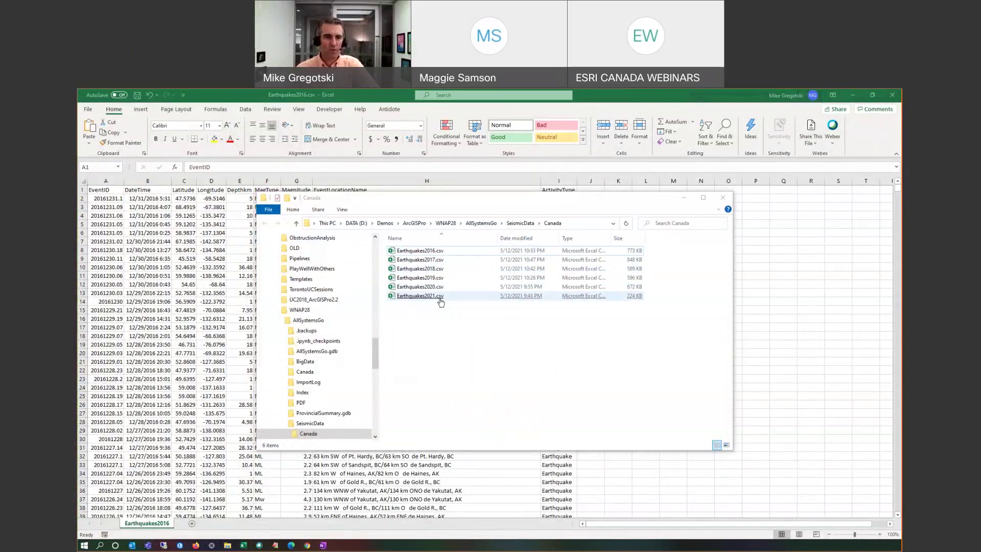
Step: Look through the Earthquakes2016.csv records down to the mining events, and close the file without saving
{"action": "left_click", "coordinate": [366, 100]}
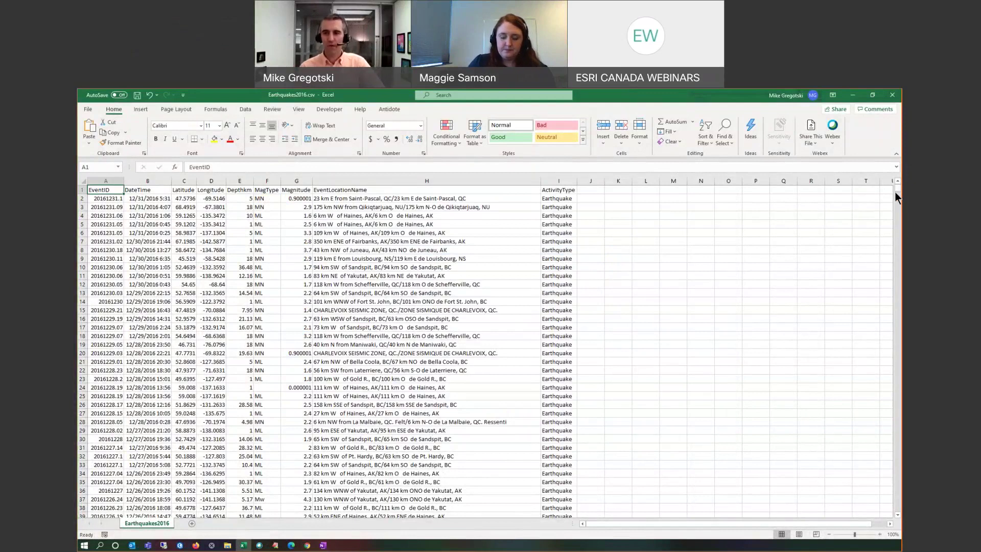
{"action": "left_click_drag", "start_coordinate": [897, 193], "coordinate": [897, 418]}
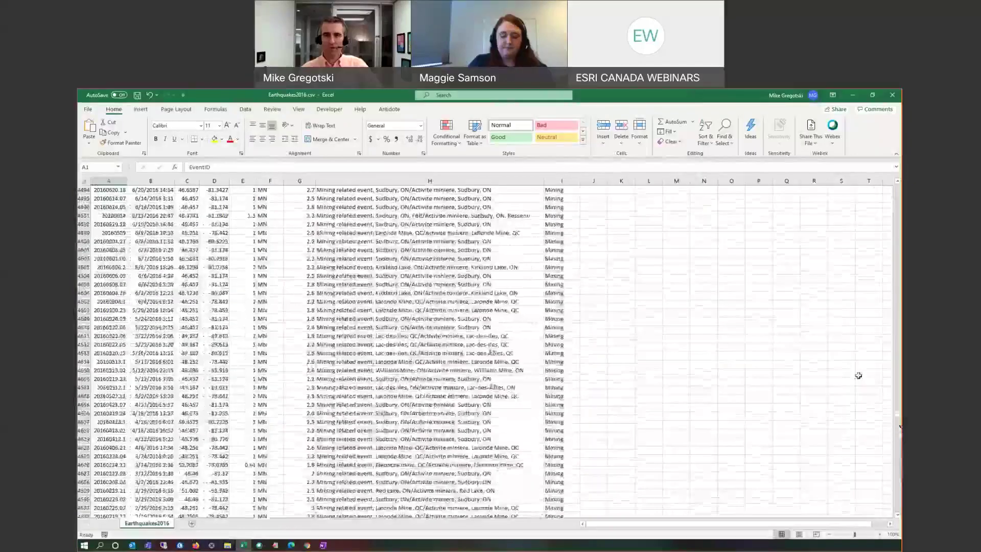
{"action": "left_click", "coordinate": [892, 95]}
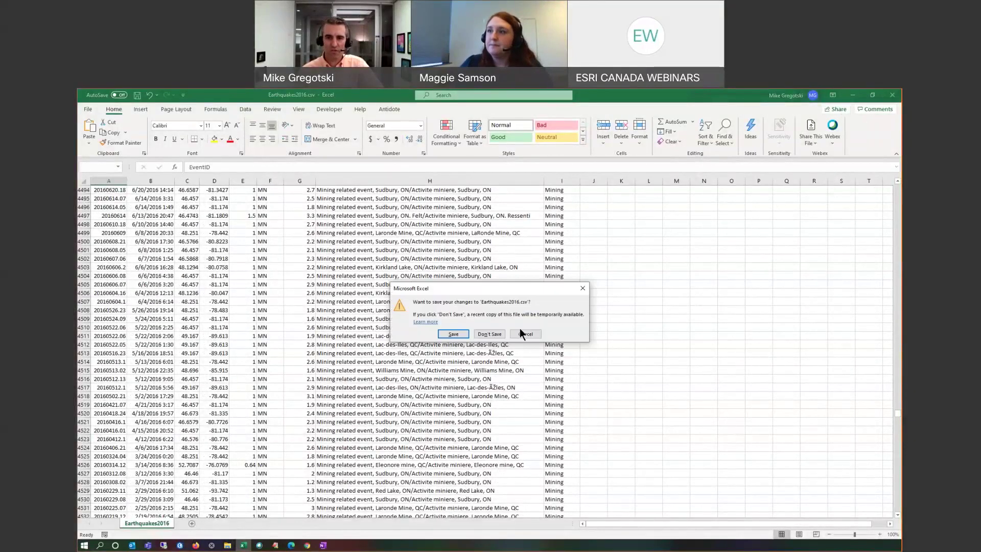
{"action": "left_click", "coordinate": [499, 335]}
Step: Clear away the EditPlus window and switch to the AllSystemsGo project in ArcGIS Pro
{"action": "left_click", "coordinate": [798, 134]}
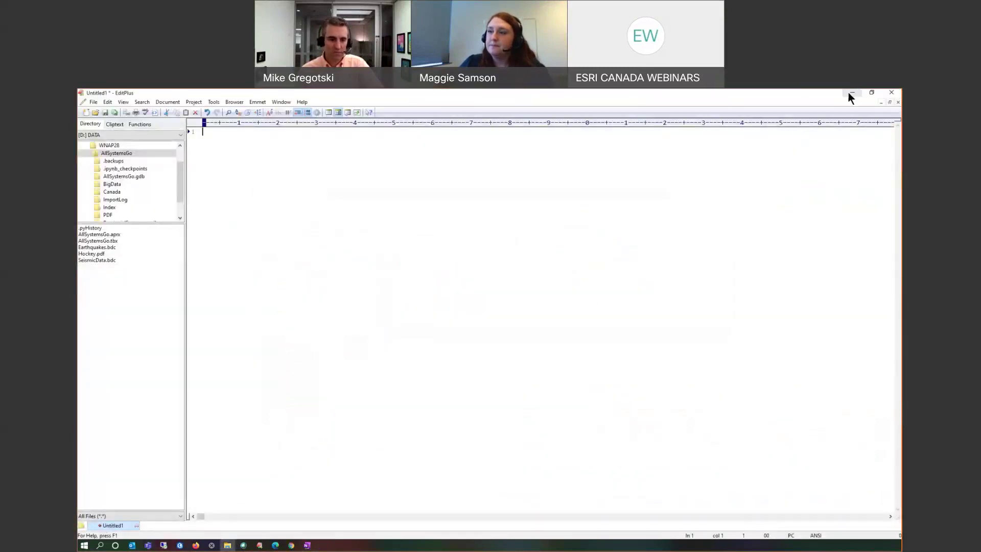
{"action": "left_click", "coordinate": [851, 93]}
{"action": "left_click", "coordinate": [179, 545]}
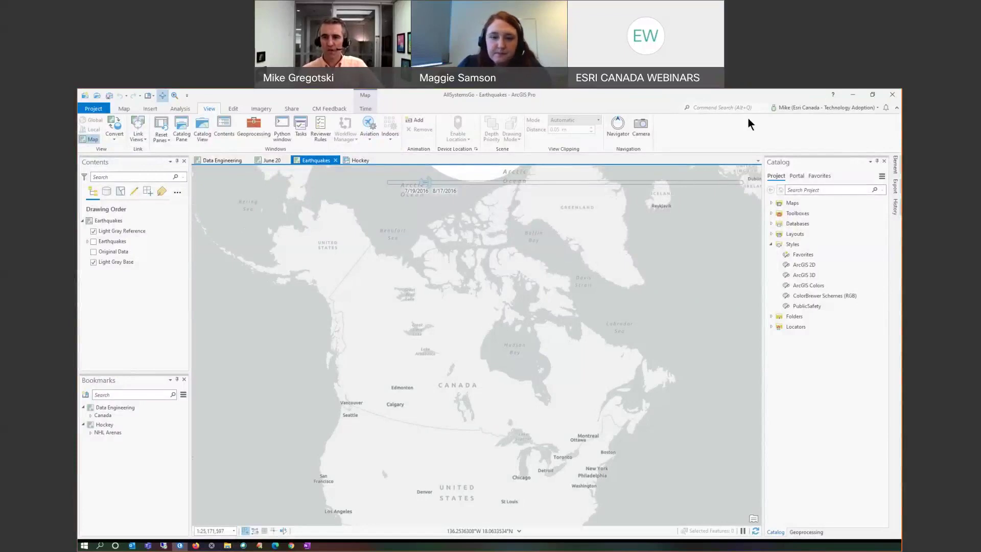
Step: Create a new big data connection named Seismic with the SeismicData folder as its data source
{"action": "left_click", "coordinate": [711, 107]}
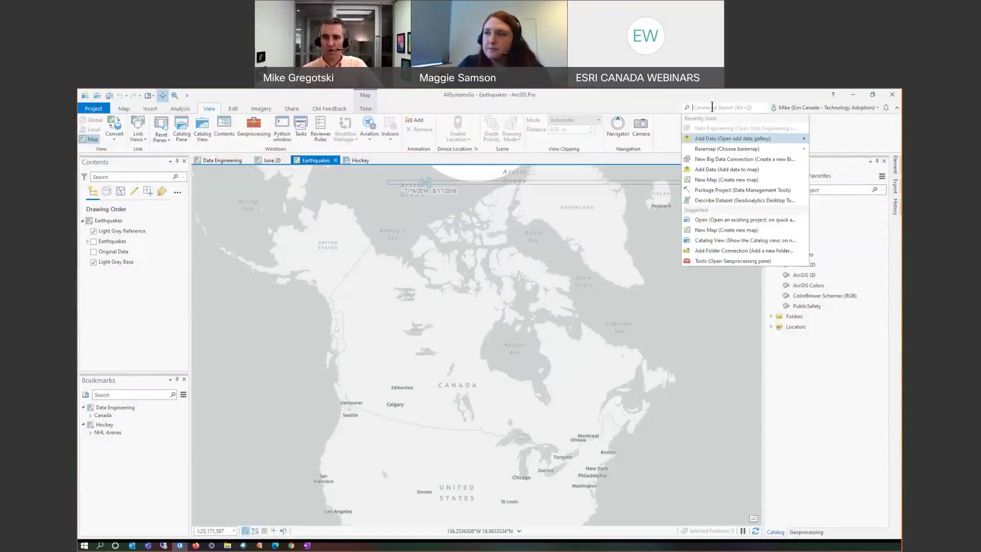
{"action": "left_click", "coordinate": [727, 160]}
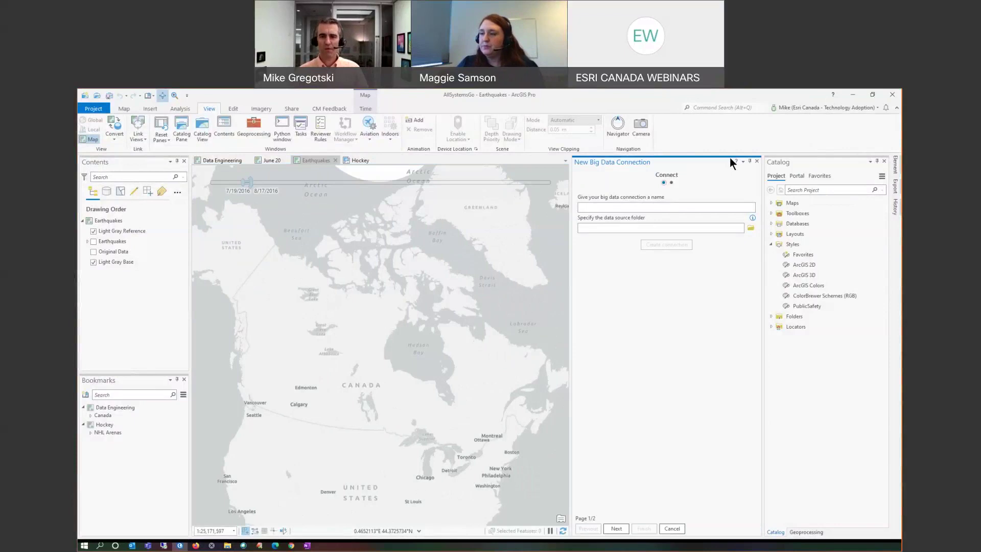
{"action": "left_click", "coordinate": [686, 207]}
{"action": "type", "text": "Se"}
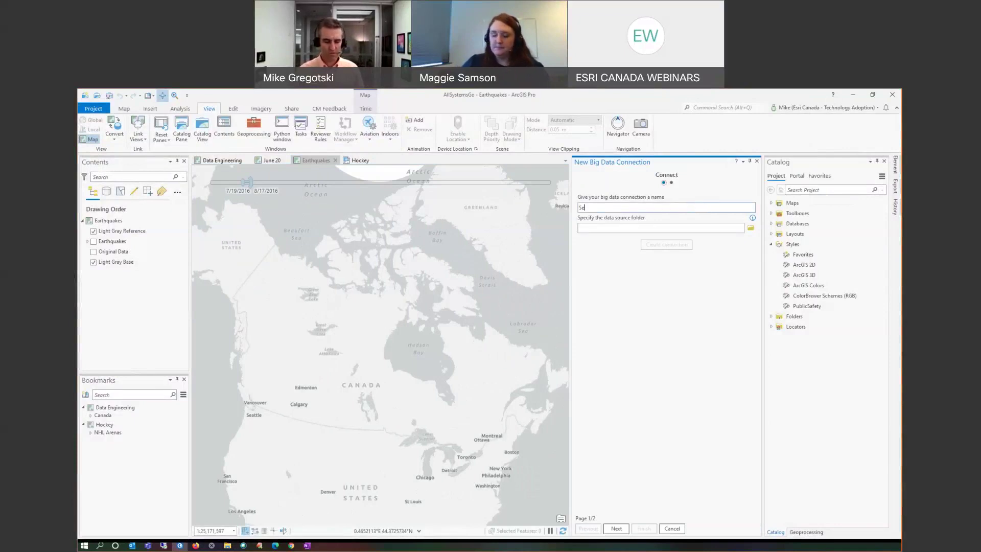
{"action": "type", "text": "ismic"}
{"action": "left_click", "coordinate": [749, 229]}
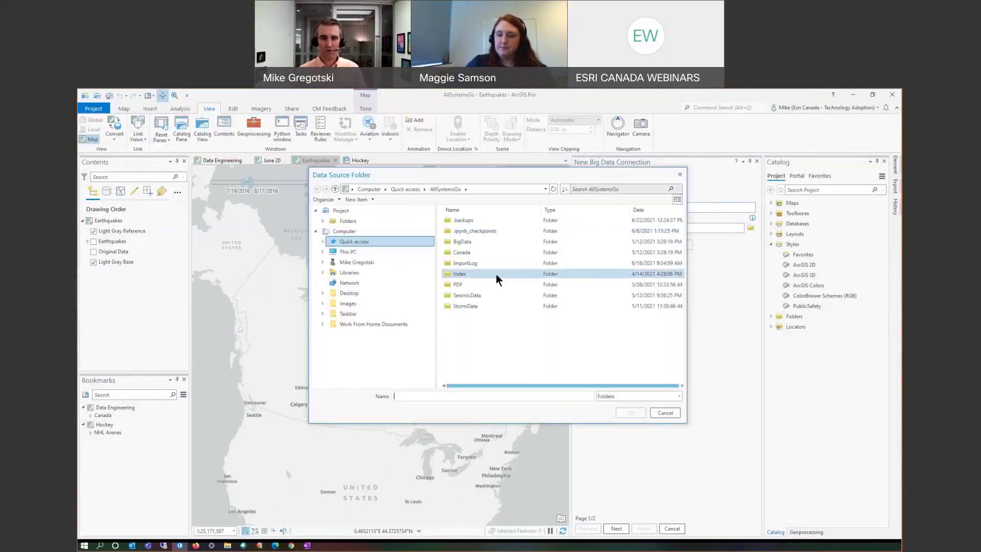
{"action": "left_click", "coordinate": [470, 295]}
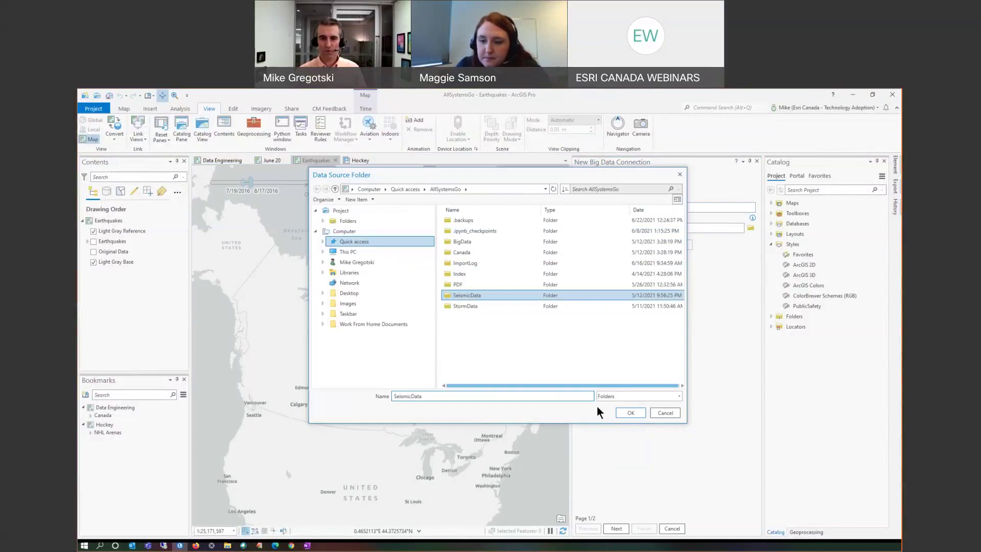
{"action": "left_click", "coordinate": [626, 413]}
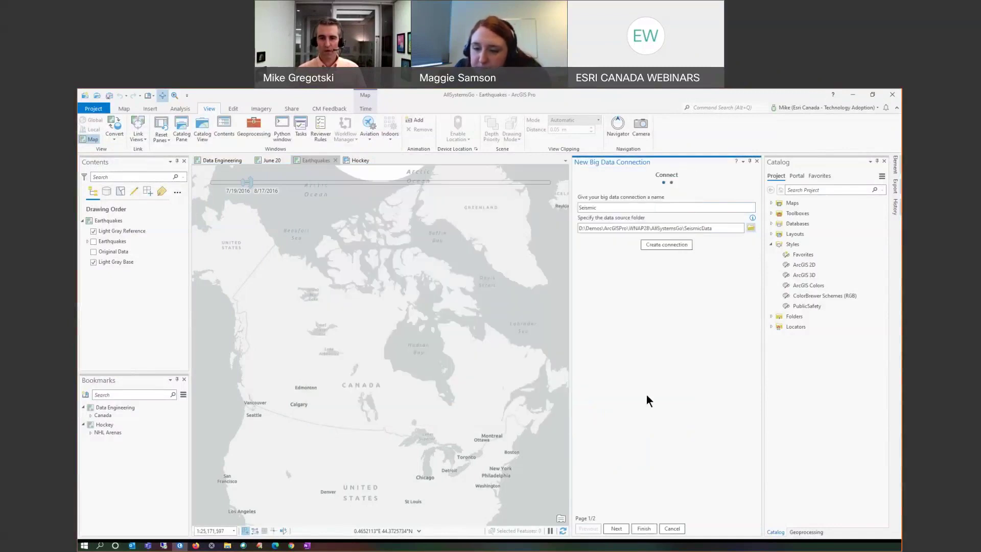
{"action": "left_click", "coordinate": [677, 243]}
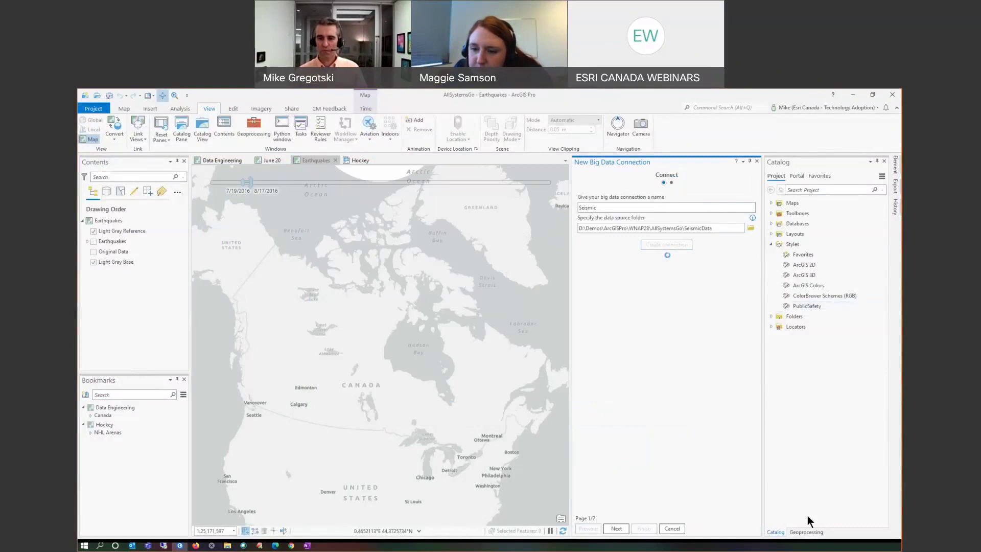
Step: Browse the GeoAnalytics Desktop Tools toolbox down to the Big Data Connections utilities
{"action": "left_click", "coordinate": [806, 532]}
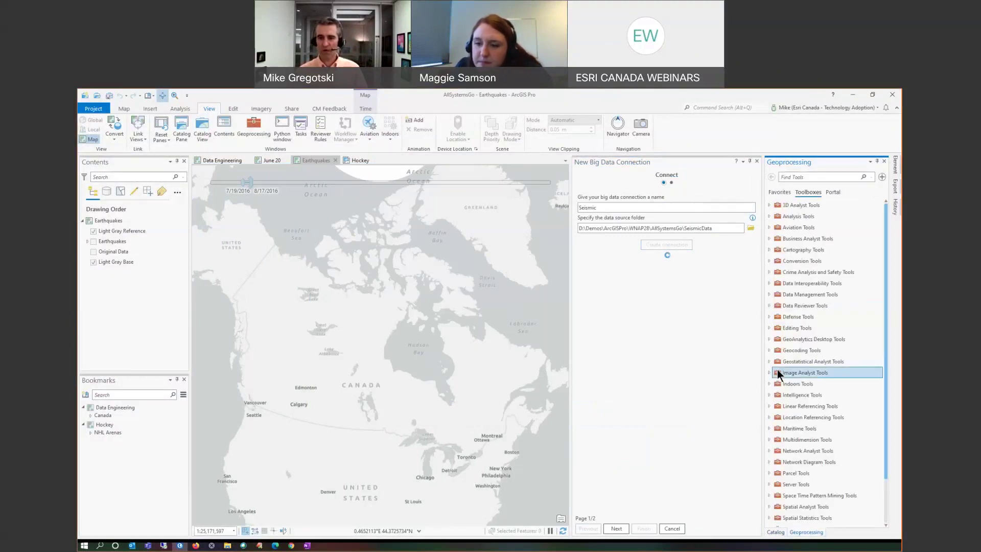
{"action": "left_click", "coordinate": [768, 339]}
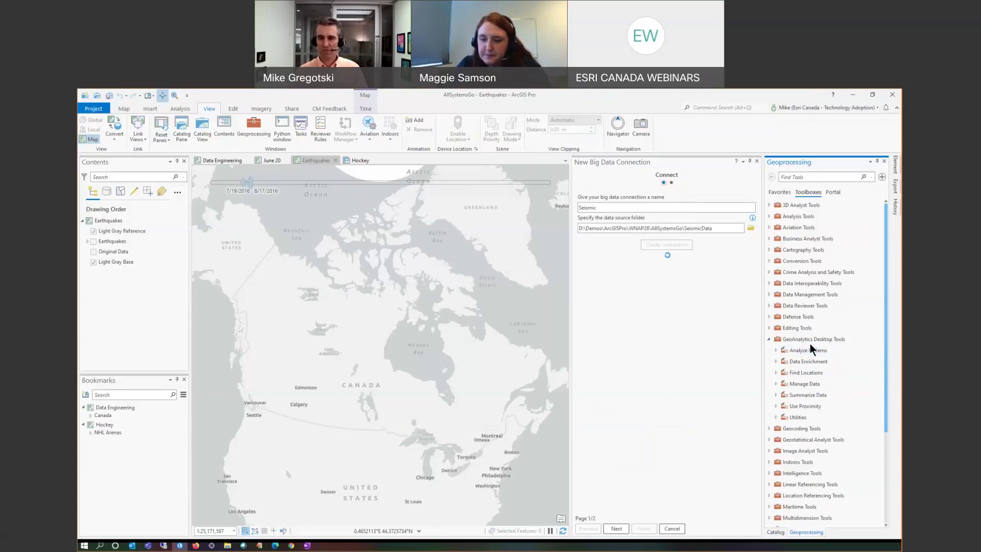
{"action": "left_click", "coordinate": [776, 416]}
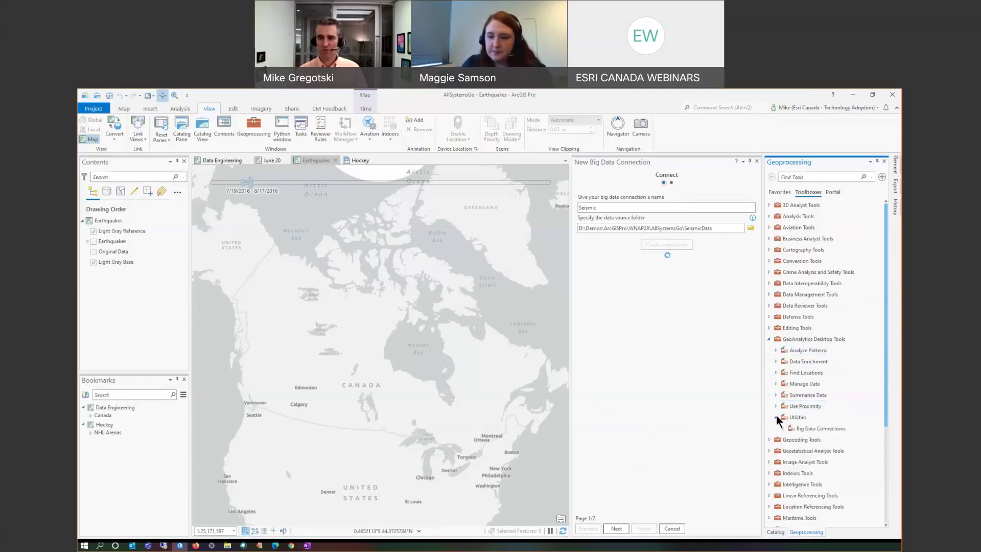
{"action": "left_click", "coordinate": [782, 428]}
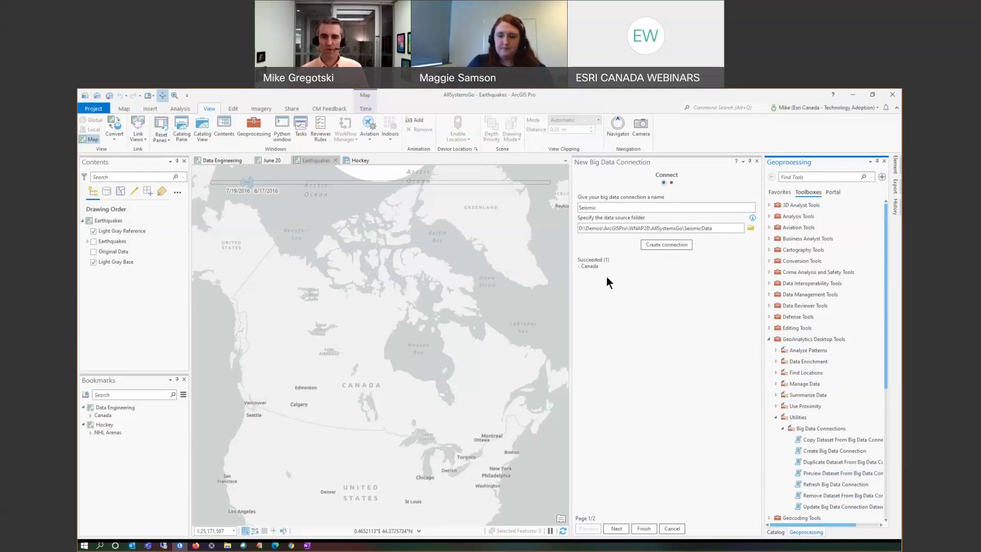
Step: Continue to the dataset configuration page and preview the Canada dataset, moving the preview clear of the connection settings
{"action": "left_click", "coordinate": [617, 528]}
{"action": "left_click", "coordinate": [595, 232]}
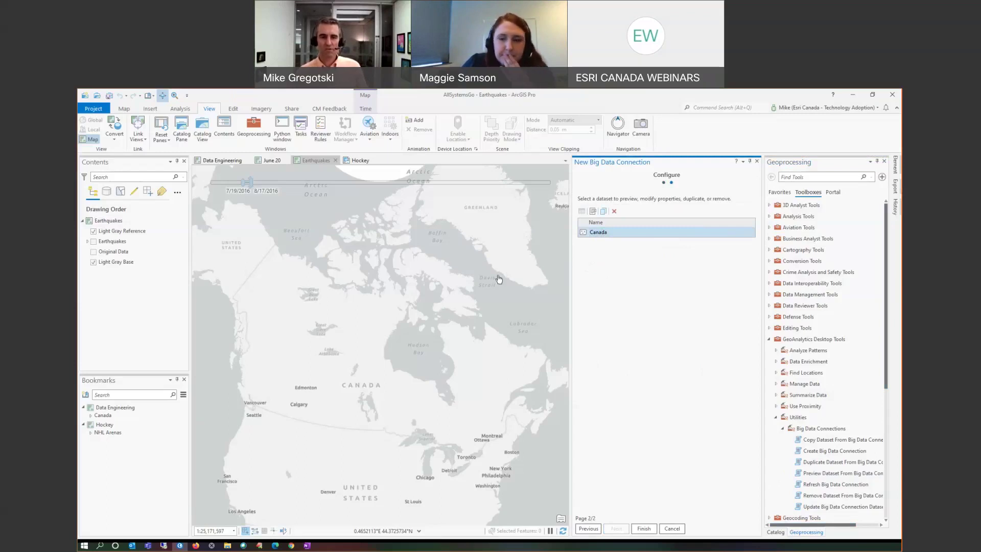
{"action": "left_click_drag", "start_coordinate": [504, 246], "coordinate": [382, 229]}
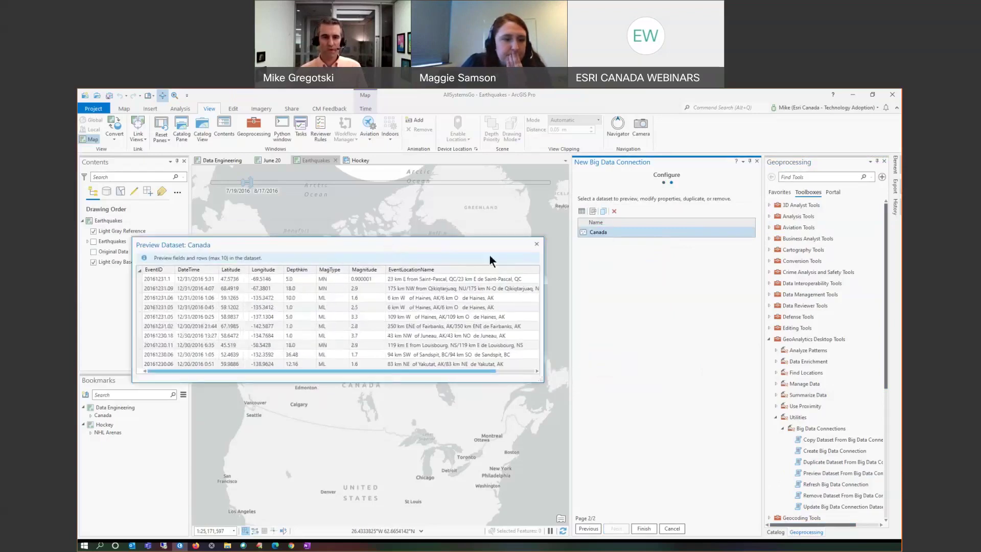
Step: In the Canada dataset's properties, make the MagType field not visible and review the geometry and time settings
{"action": "left_click", "coordinate": [593, 210]}
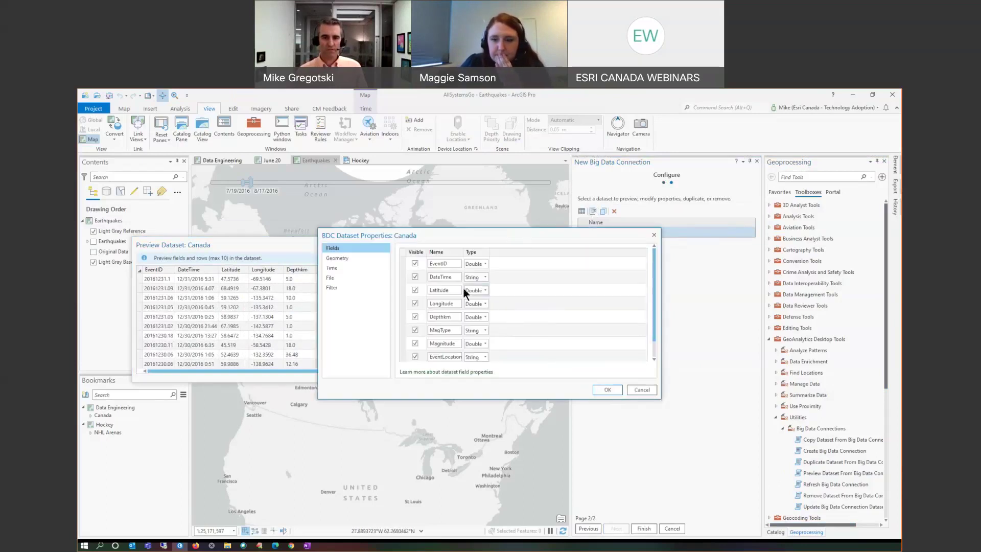
{"action": "left_click", "coordinate": [415, 330]}
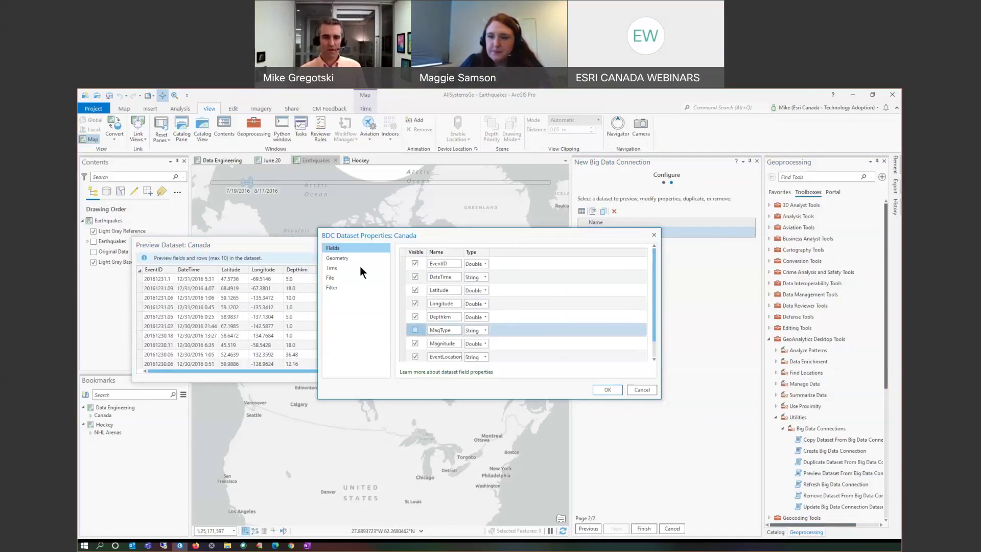
{"action": "left_click", "coordinate": [344, 257]}
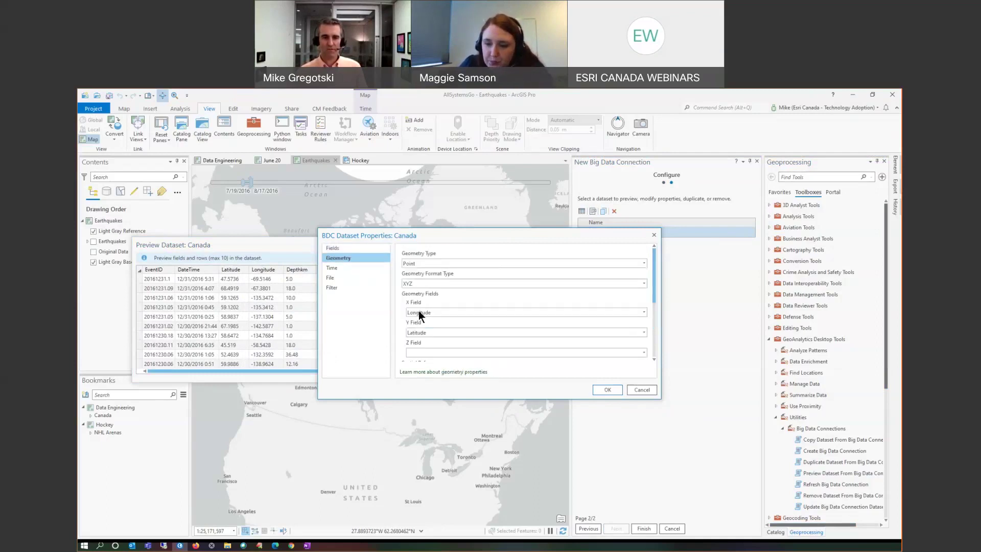
{"action": "left_click", "coordinate": [342, 268]}
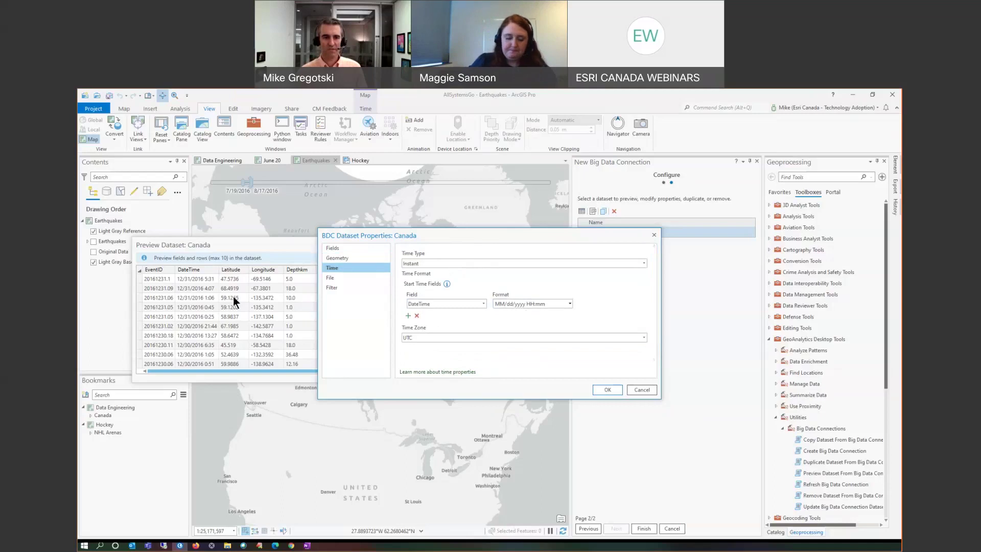
Step: Add a filter expression where ActivityType is equal to Earthquake to the Canada dataset and accept the properties
{"action": "left_click", "coordinate": [335, 288]}
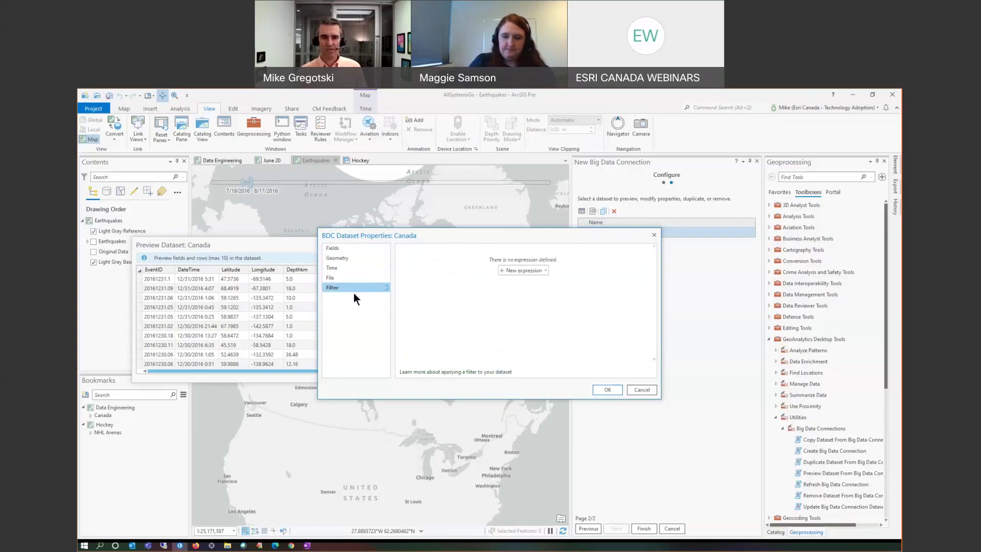
{"action": "left_click", "coordinate": [545, 271]}
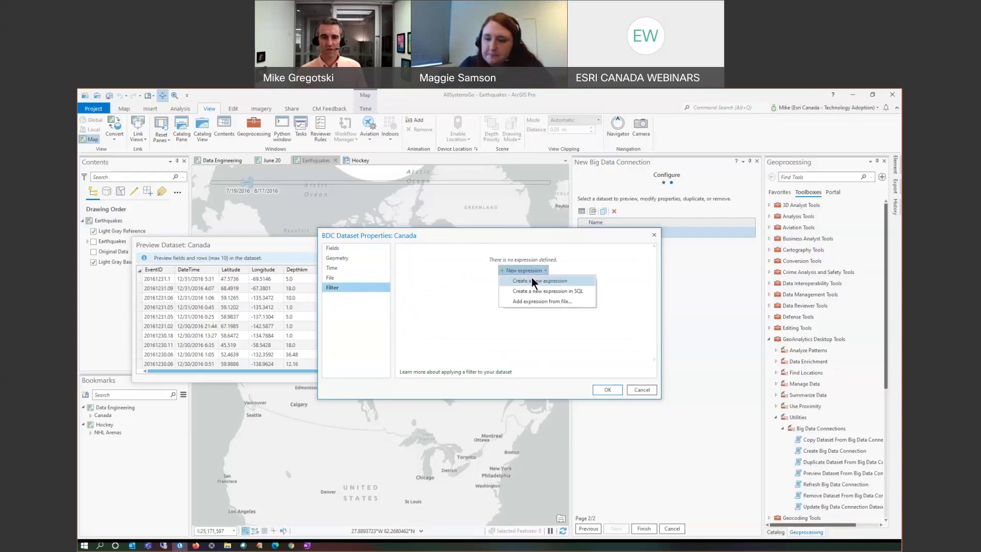
{"action": "left_click", "coordinate": [531, 280]}
{"action": "left_click", "coordinate": [502, 293]}
{"action": "left_click", "coordinate": [450, 384]}
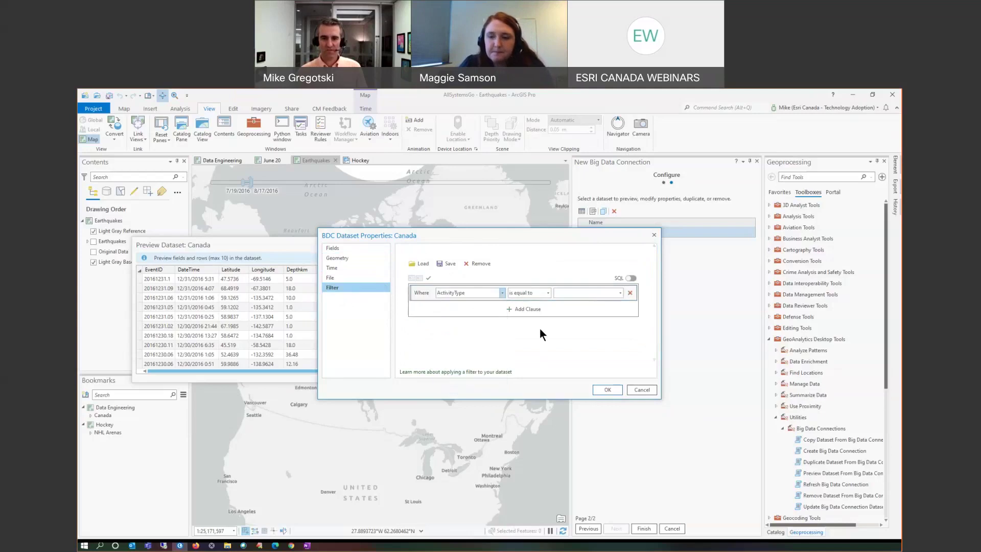
{"action": "left_click", "coordinate": [620, 293]}
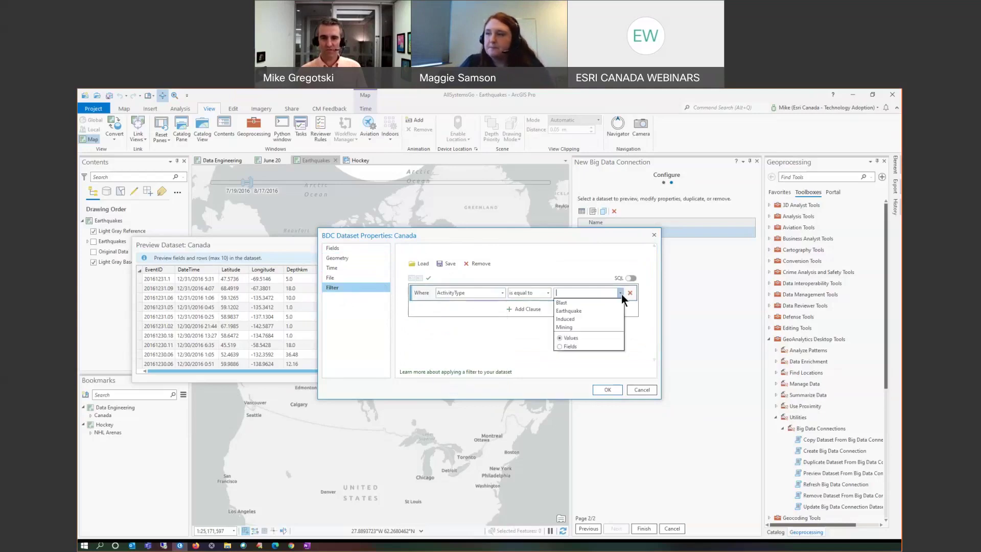
{"action": "left_click", "coordinate": [581, 312]}
{"action": "left_click", "coordinate": [607, 389]}
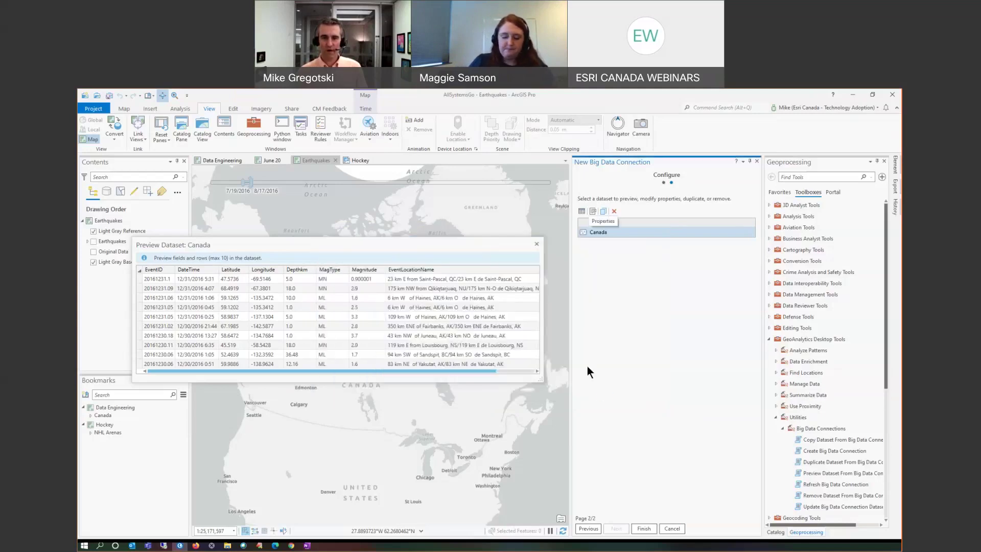
Step: Finish the big data connection, close the dataset preview, and expand Seismic.bdc in the AllSystemsGo project folder
{"action": "left_click", "coordinate": [644, 528]}
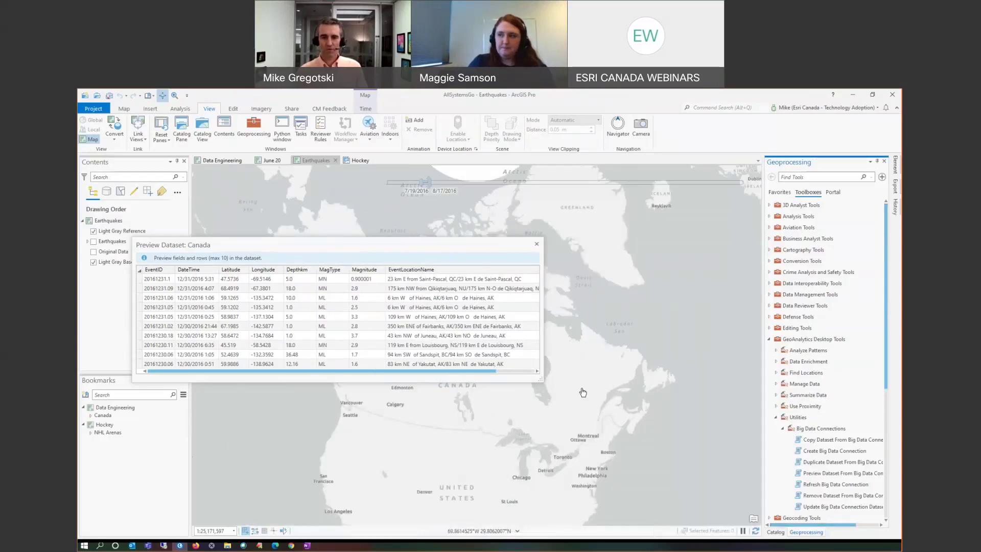
{"action": "left_click", "coordinate": [535, 244]}
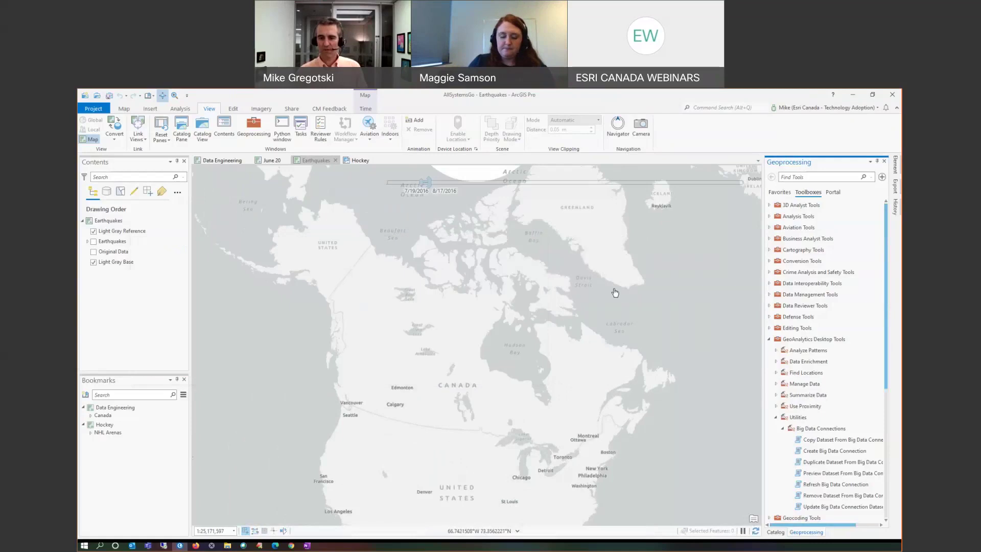
{"action": "left_click", "coordinate": [775, 532]}
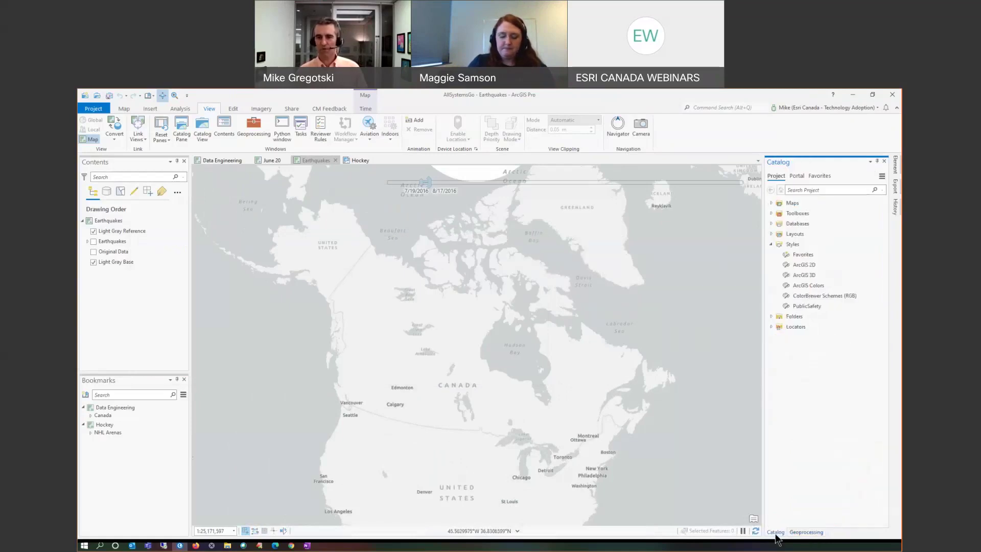
{"action": "left_click", "coordinate": [771, 316]}
{"action": "left_click", "coordinate": [778, 326]}
{"action": "left_click", "coordinate": [812, 450]}
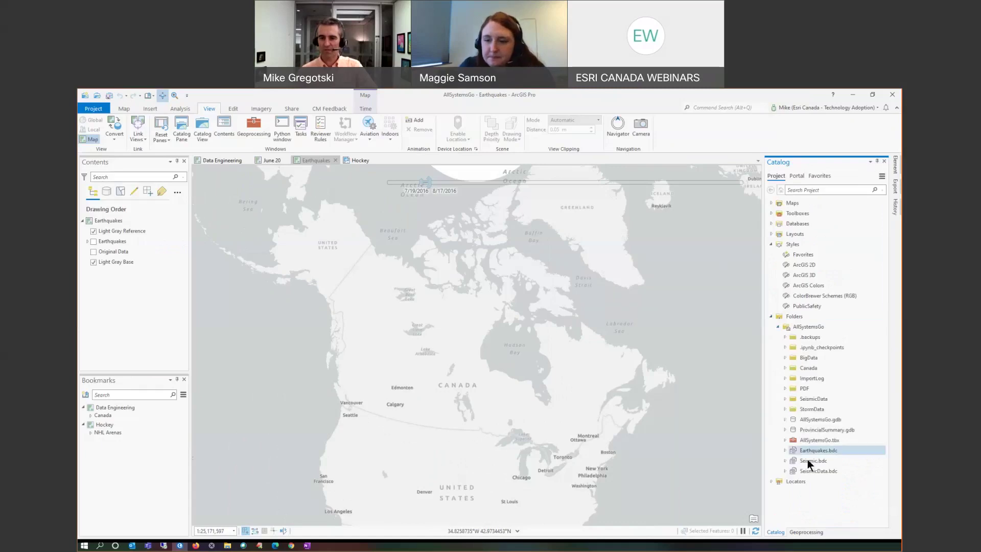
{"action": "left_click", "coordinate": [808, 462]}
{"action": "double_click", "coordinate": [810, 462]}
{"action": "left_click", "coordinate": [813, 471]}
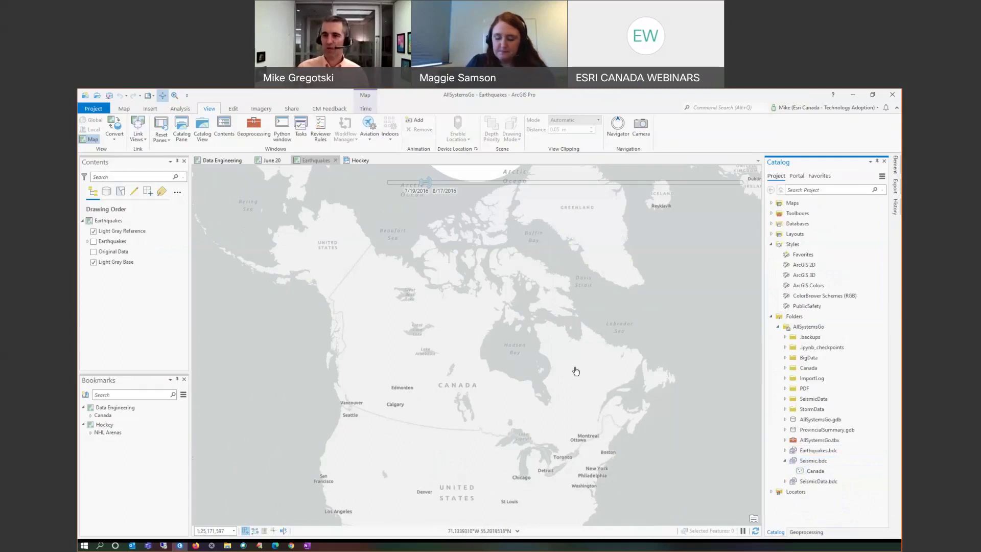
Step: Reopen Describe Dataset from the geoprocessing history and run it on the Seismic.bdc Canada dataset with output table Canada_DescribeDataset
{"action": "left_click", "coordinate": [894, 207]}
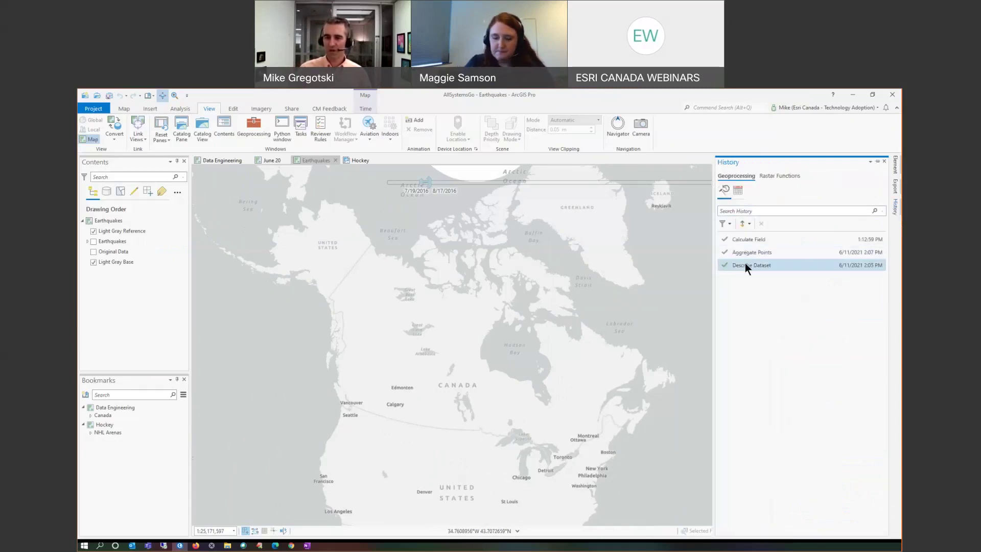
{"action": "double_click", "coordinate": [749, 265]}
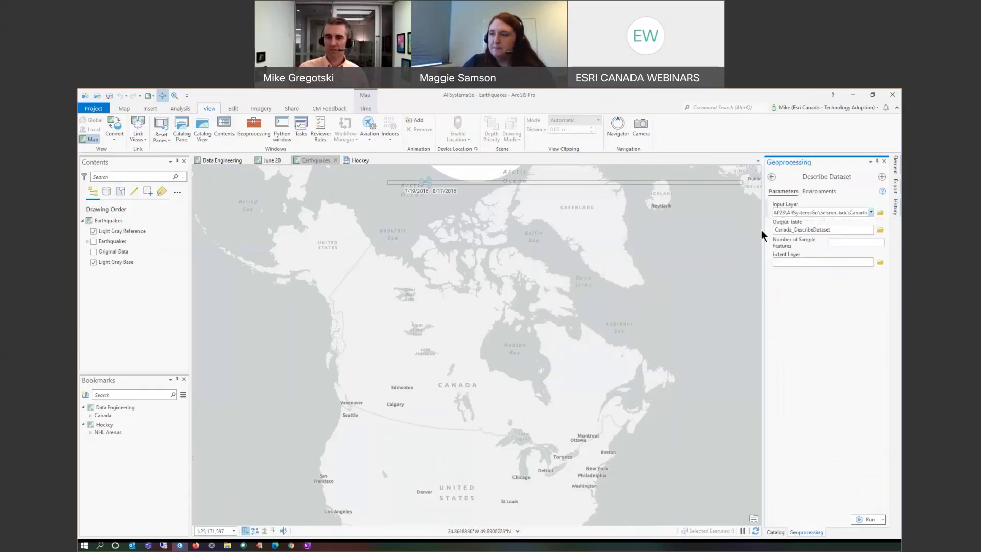
{"action": "left_click_drag", "start_coordinate": [763, 231], "coordinate": [711, 231]}
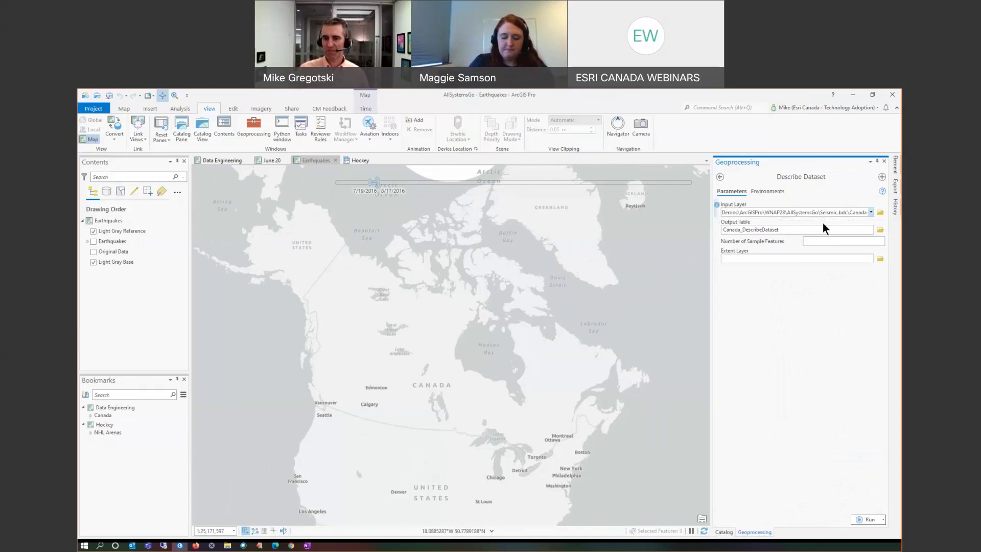
{"action": "left_click", "coordinate": [853, 214]}
{"action": "left_click", "coordinate": [793, 230]}
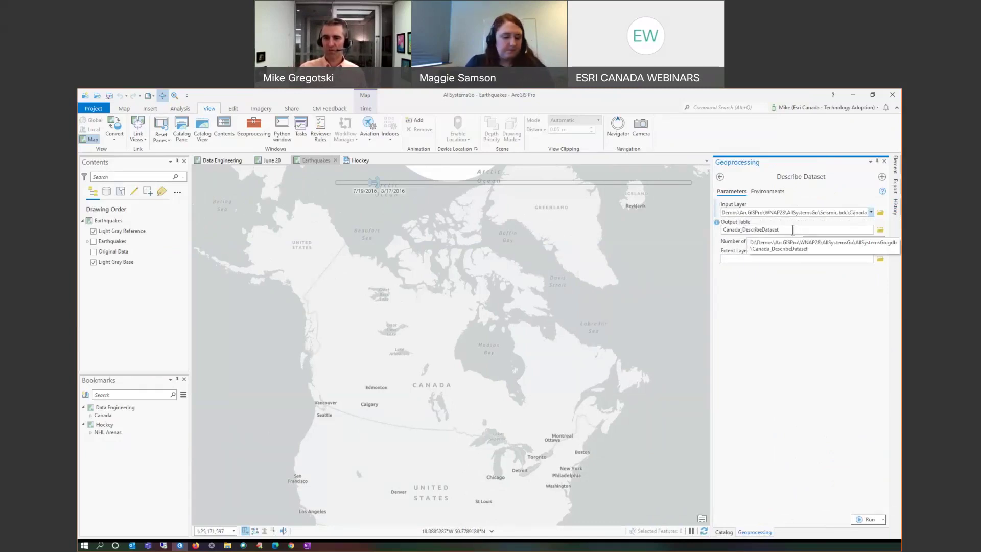
{"action": "left_click", "coordinate": [868, 518]}
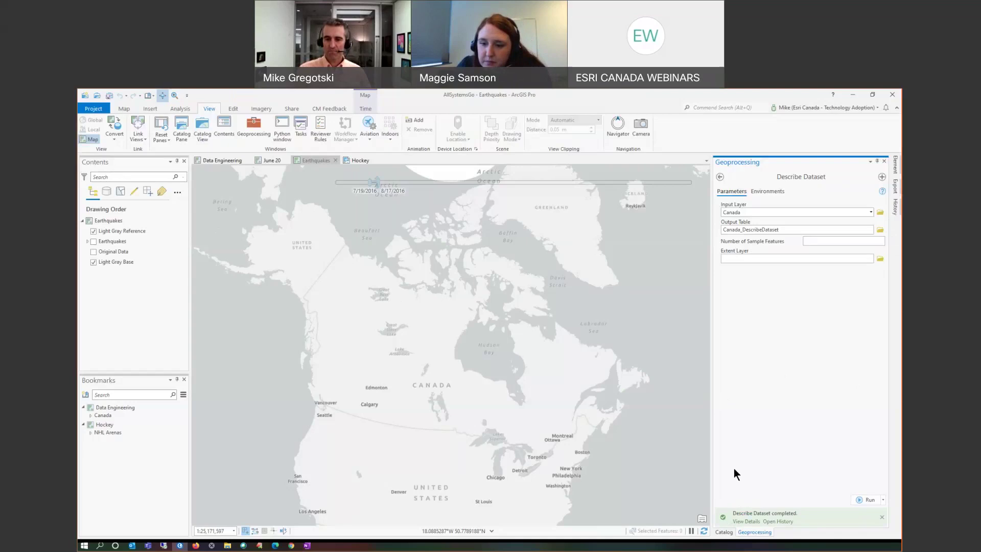
Step: Read through the Describe Dataset run's messages down to the date and time summary
{"action": "left_click", "coordinate": [739, 522]}
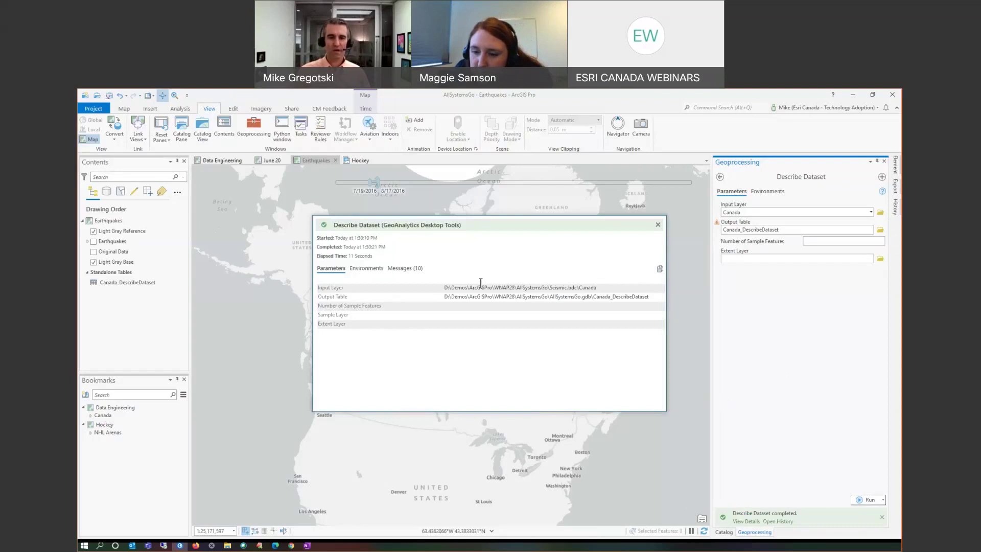
{"action": "left_click", "coordinate": [401, 269]}
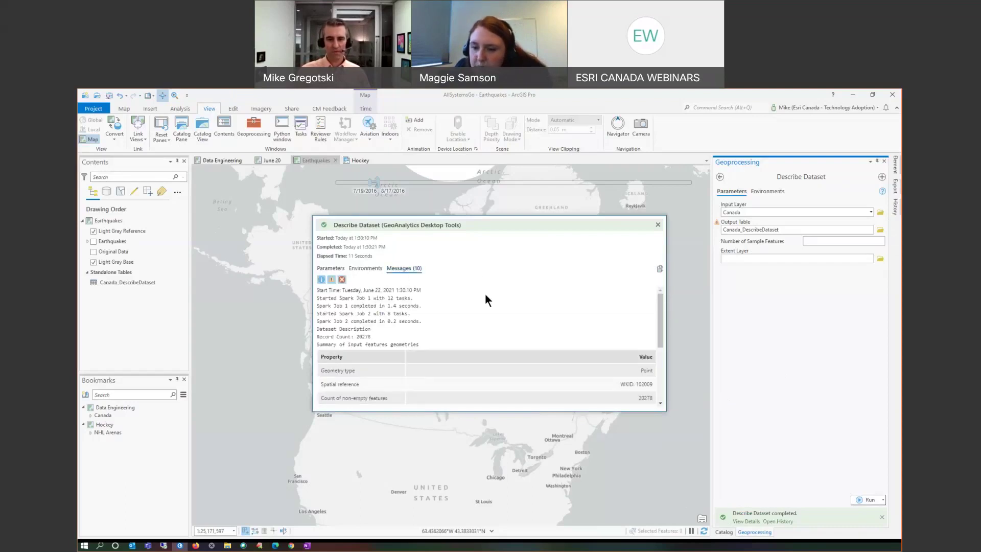
{"action": "left_click_drag", "start_coordinate": [662, 307], "coordinate": [675, 365]}
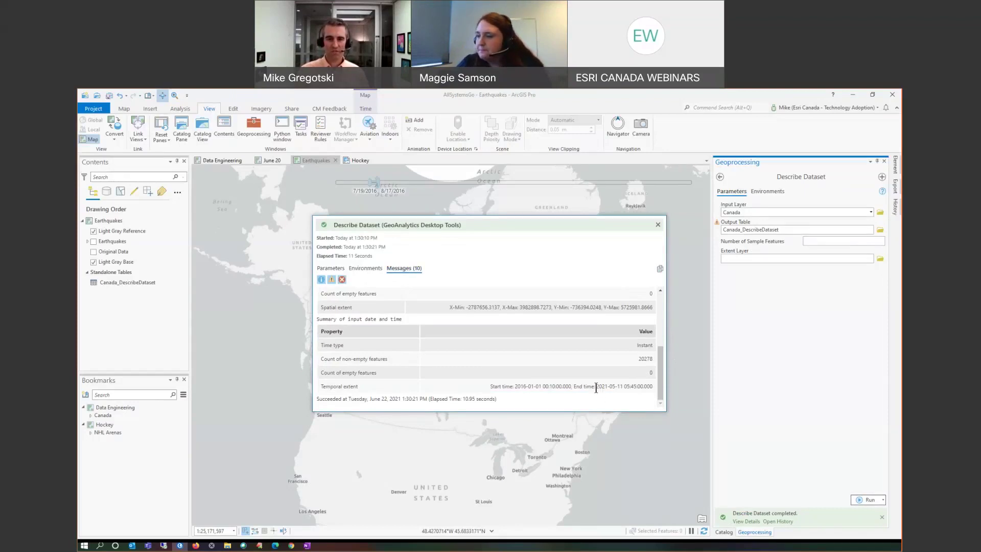
Step: Copy the Describe Dataset run report into a blank EditPlus document, then return to ArcGIS Pro and close the run details
{"action": "left_click", "coordinate": [658, 271]}
{"action": "left_click", "coordinate": [260, 546]}
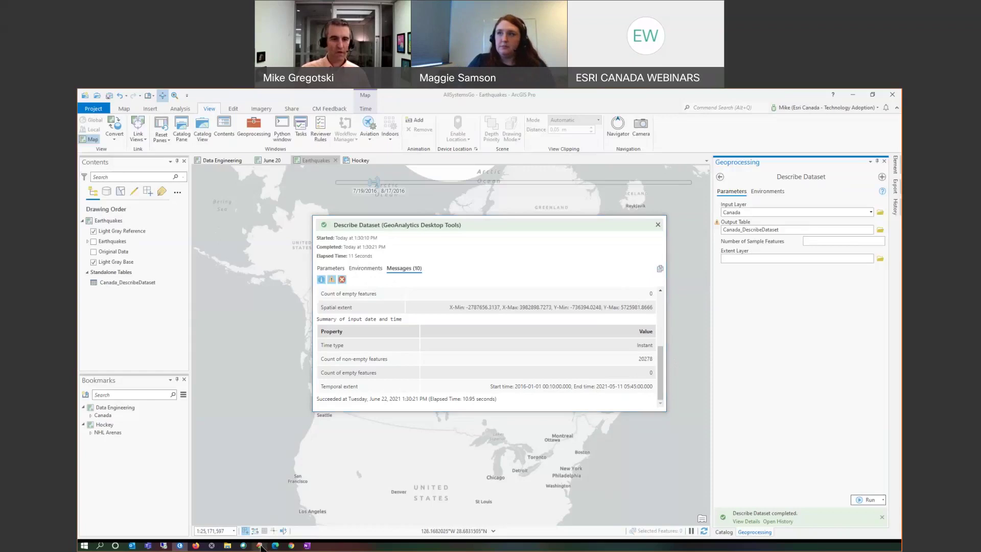
{"action": "key", "text": "ctrl+v"}
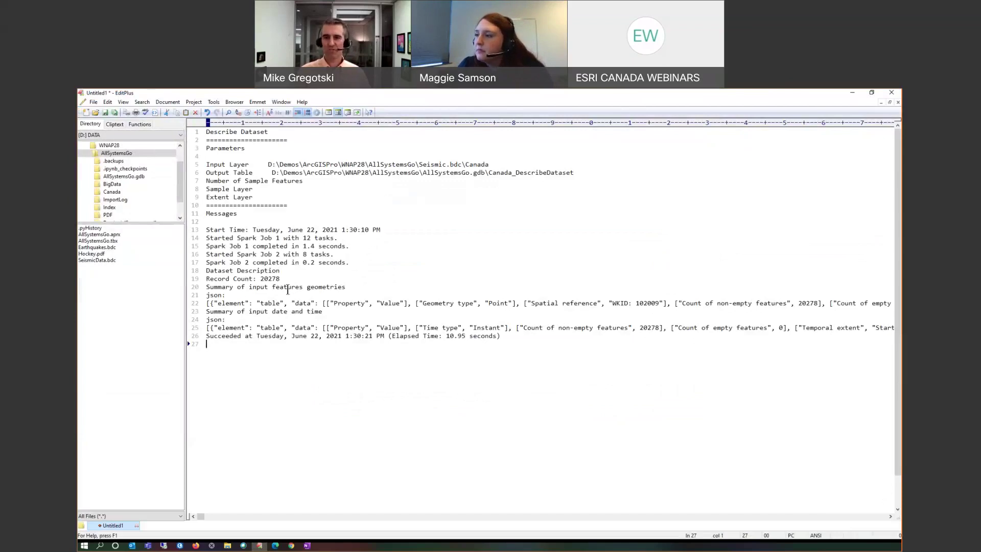
{"action": "left_click", "coordinate": [851, 93]}
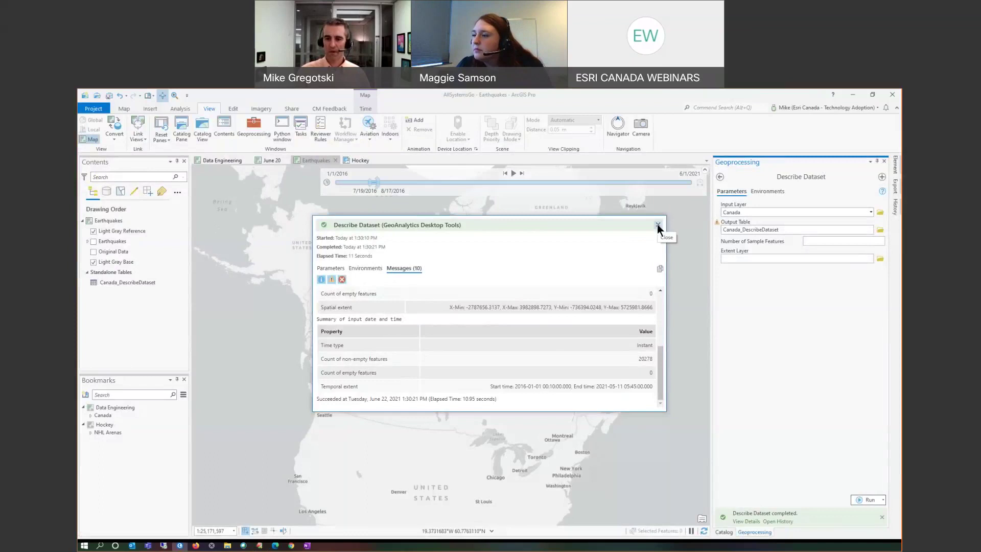
{"action": "left_click", "coordinate": [657, 224]}
Step: Copy the Describe Dataset tool's current settings as a Python command and paste it into the Python window
{"action": "left_click", "coordinate": [882, 500]}
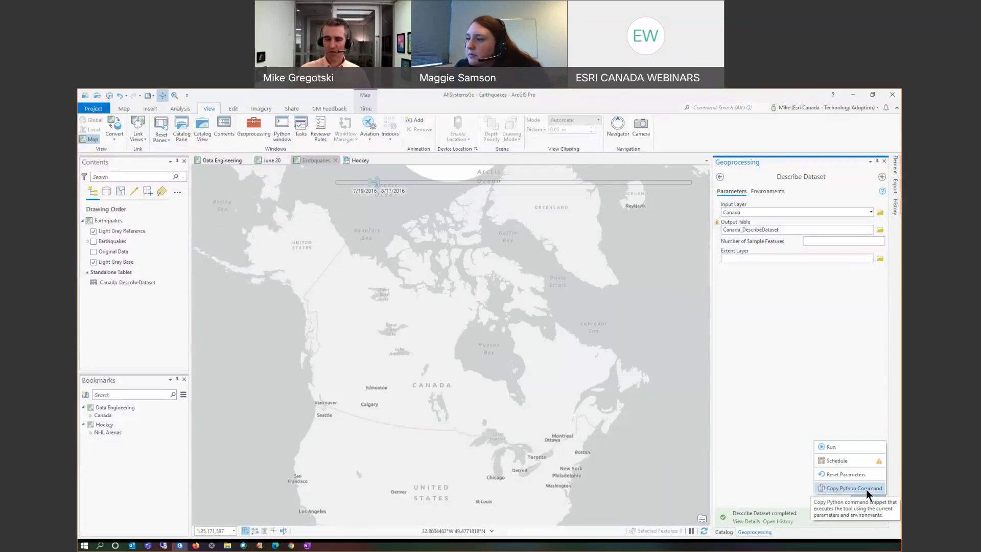
{"action": "left_click", "coordinate": [866, 488]}
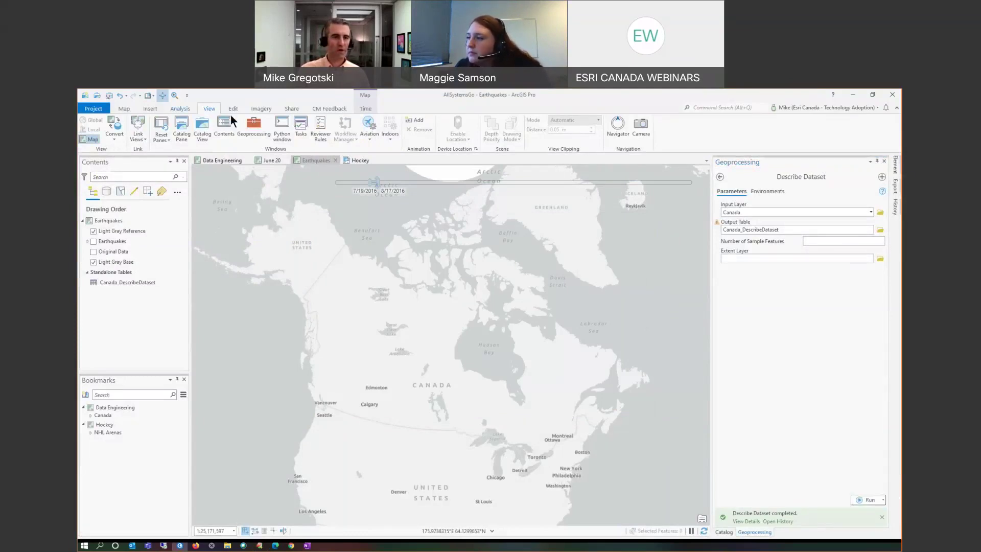
{"action": "left_click", "coordinate": [174, 110]}
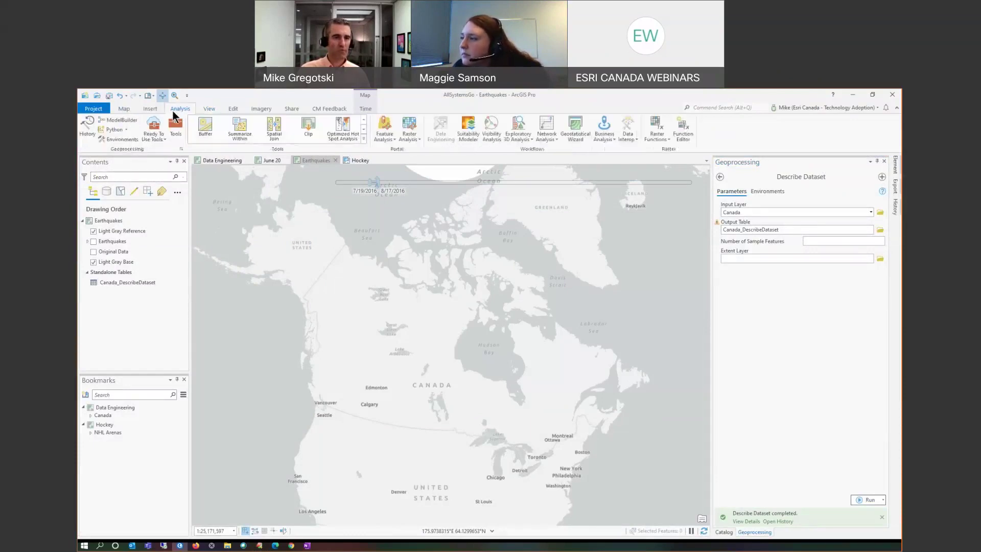
{"action": "left_click", "coordinate": [128, 130]}
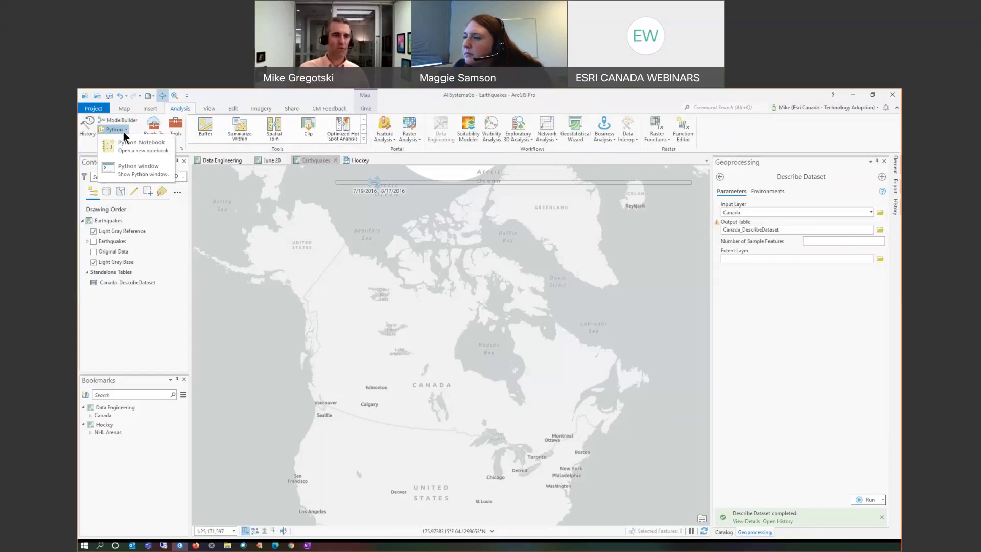
{"action": "left_click", "coordinate": [134, 171]}
{"action": "left_click", "coordinate": [276, 528]}
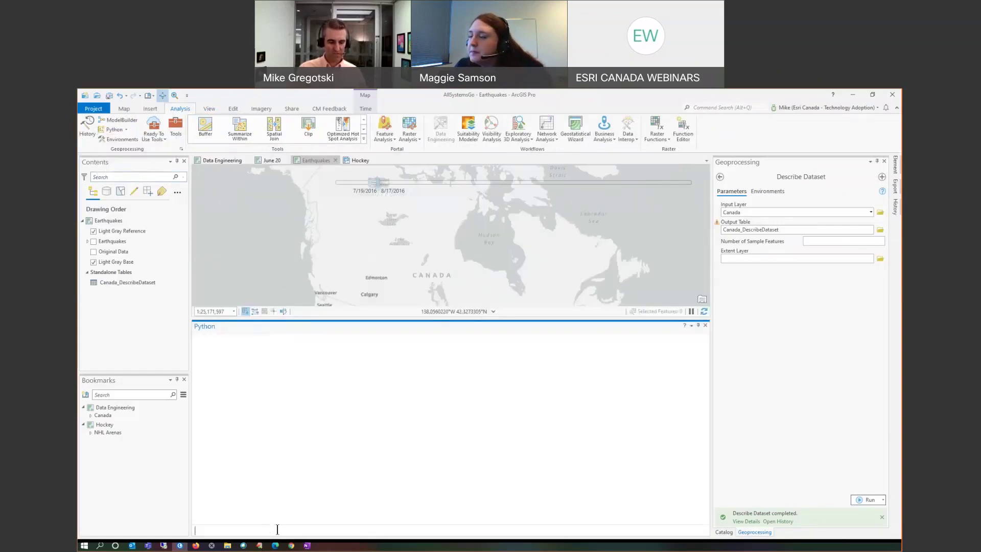
{"action": "key", "text": "ctrl+v"}
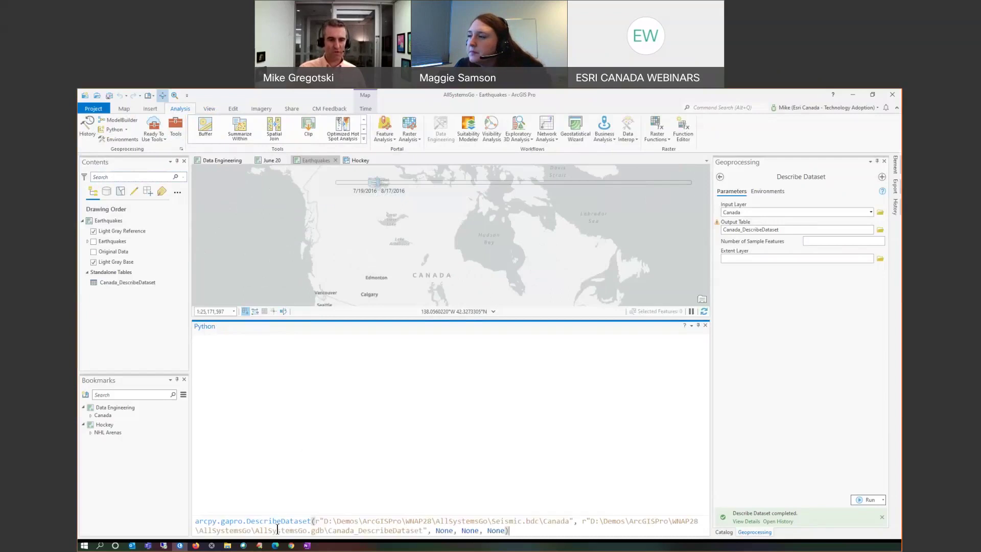
Step: Change the output table name in the Python command to Canada_DescribeDataset2 and run the command
{"action": "left_click", "coordinate": [417, 531]}
{"action": "type", "text": "2"}
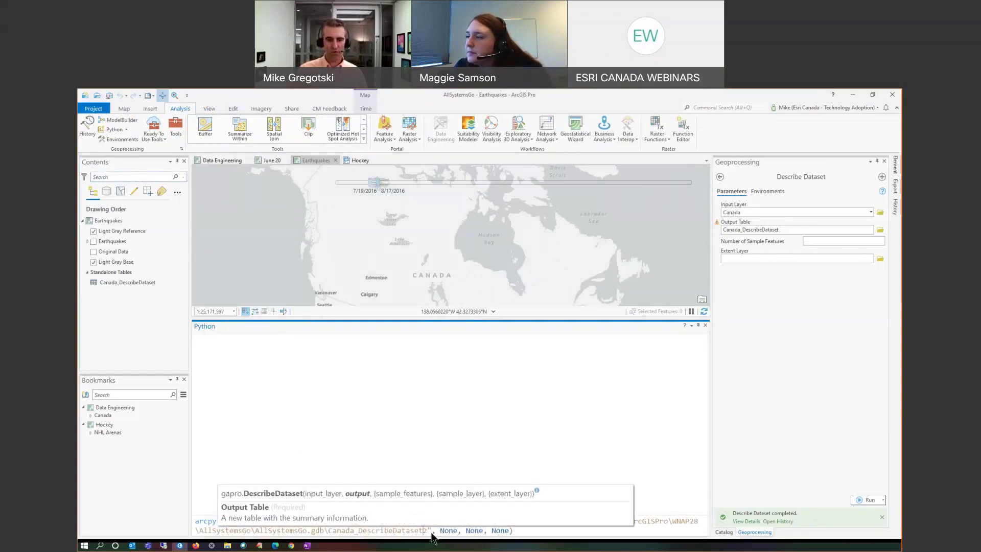
{"action": "left_click", "coordinate": [517, 531]}
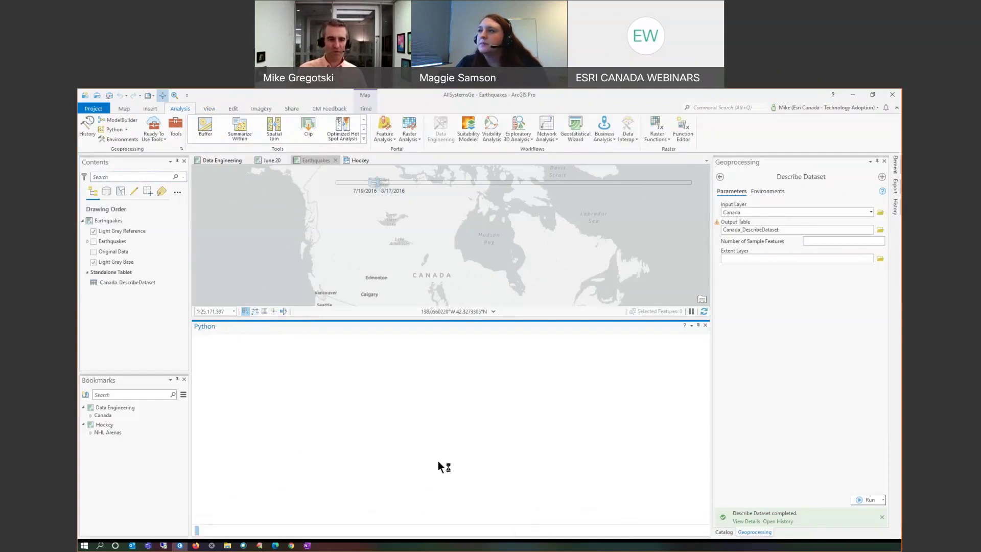
{"action": "key", "text": "Return"}
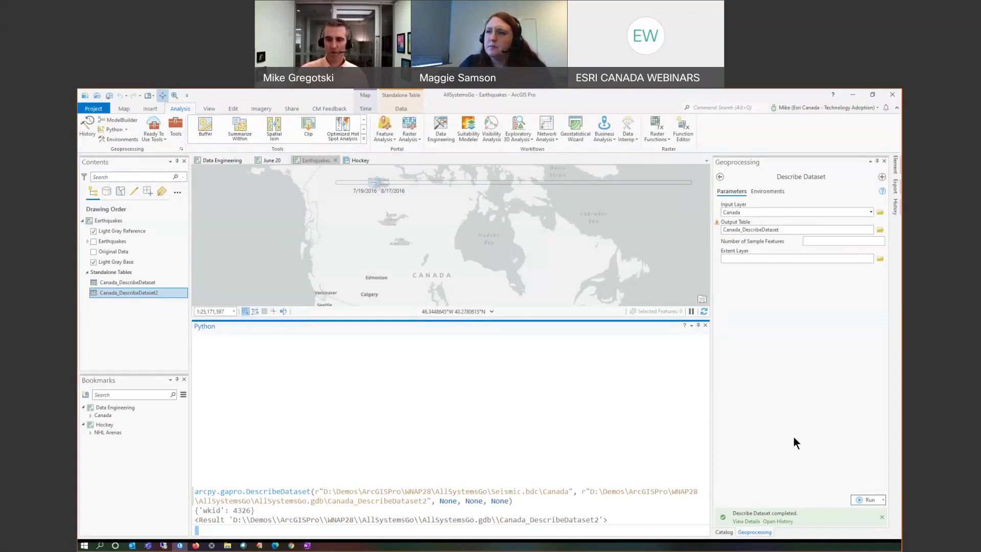
Step: Close the Python window and add the Canada dataset from Seismic.bdc to the Earthquakes map
{"action": "left_click", "coordinate": [724, 532]}
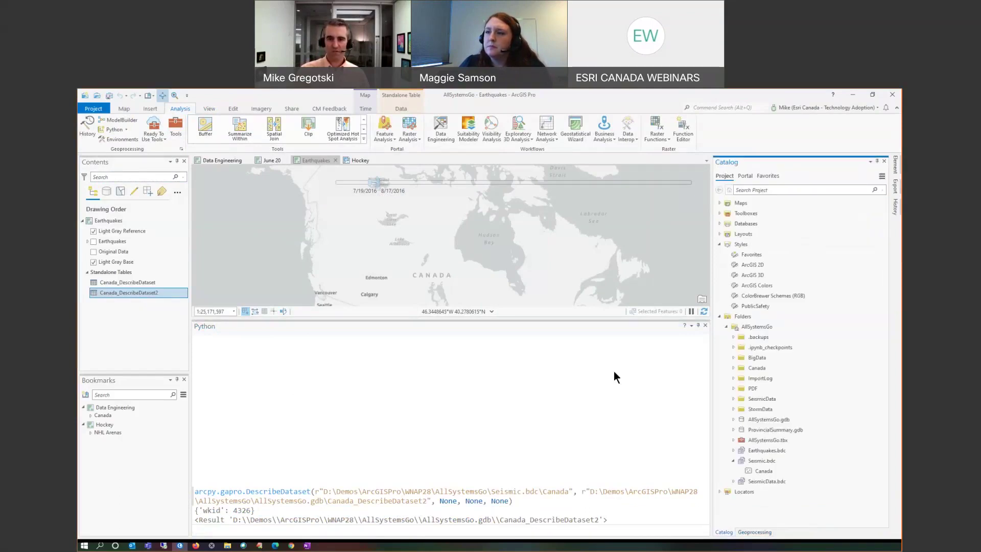
{"action": "left_click", "coordinate": [705, 326]}
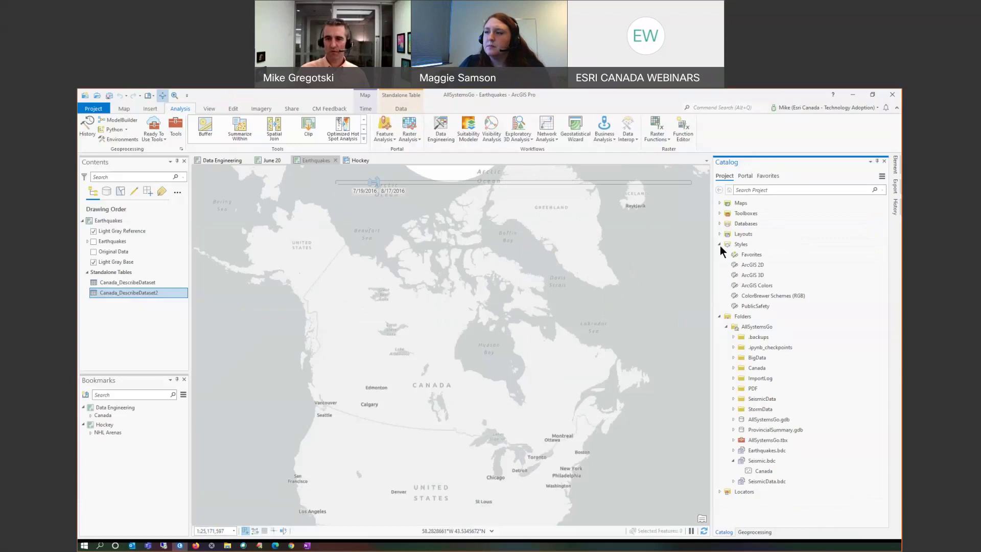
{"action": "left_click", "coordinate": [719, 244]}
{"action": "left_click", "coordinate": [790, 398]}
{"action": "left_click_drag", "start_coordinate": [763, 408], "coordinate": [540, 347]}
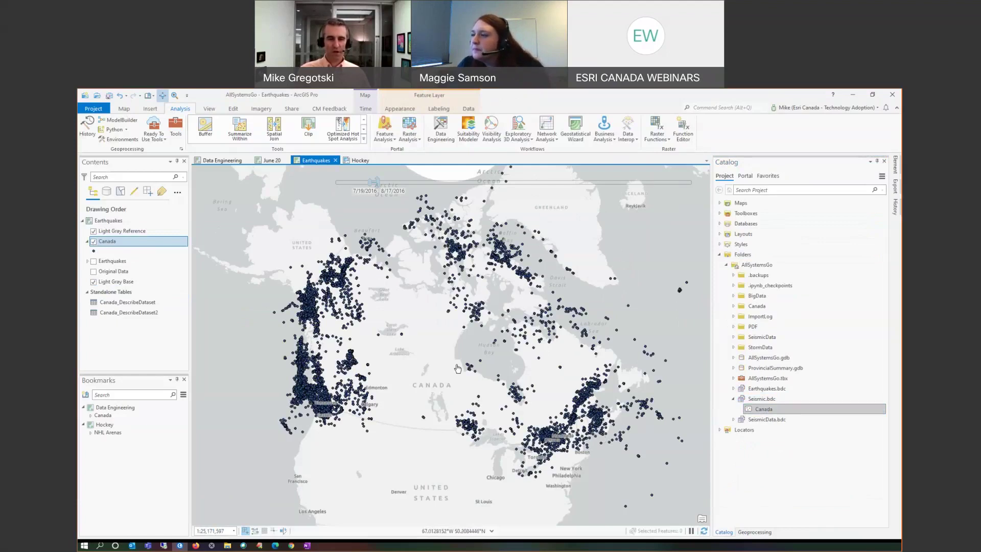
Step: Open the Canada layer's attribute table, load its full record count, look through the rows, and close the table
{"action": "right_click", "coordinate": [156, 246]}
{"action": "left_click", "coordinate": [190, 280]}
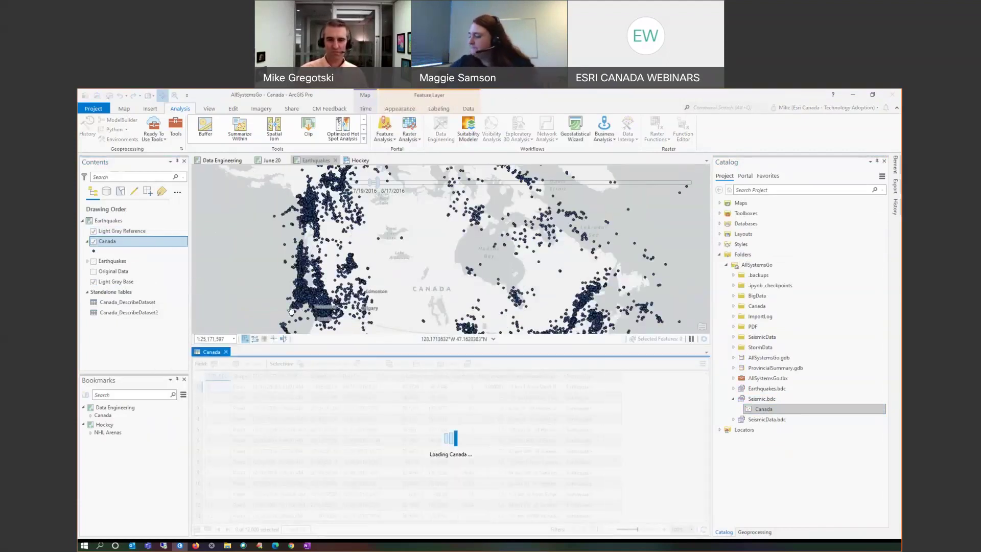
{"action": "left_click", "coordinate": [323, 494]}
{"action": "left_click", "coordinate": [296, 529]}
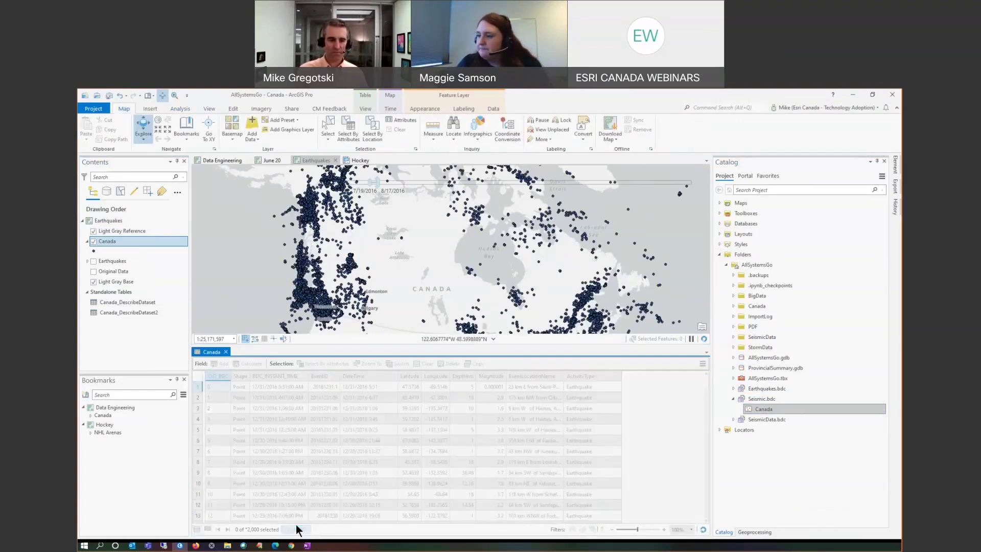
{"action": "left_click", "coordinate": [415, 494]}
{"action": "left_click", "coordinate": [690, 383]}
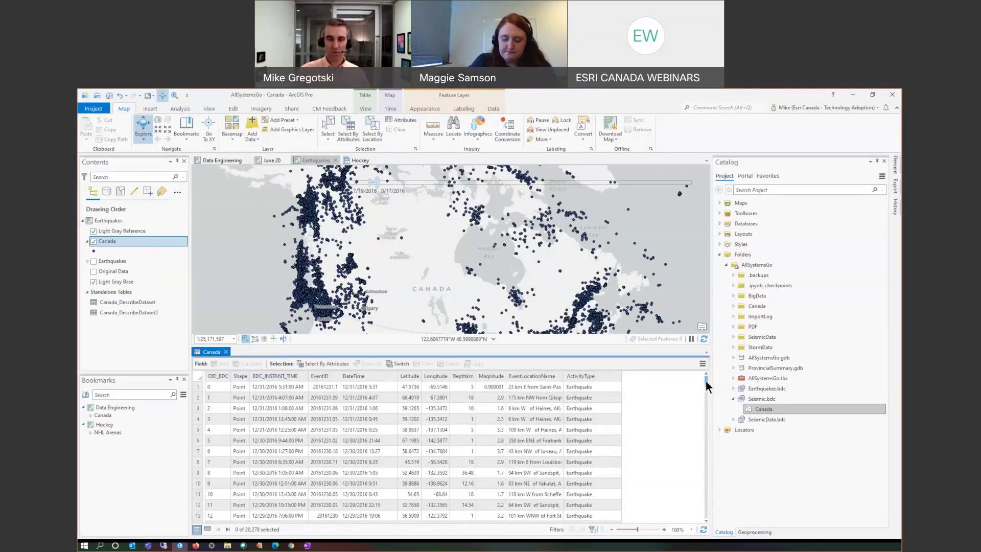
{"action": "mouse_move", "coordinate": [706, 381]}
{"action": "left_mouse_down"}
{"action": "mouse_move", "coordinate": [707, 429]}
{"action": "mouse_move", "coordinate": [698, 394]}
{"action": "left_mouse_up"}
{"action": "left_click", "coordinate": [225, 352]}
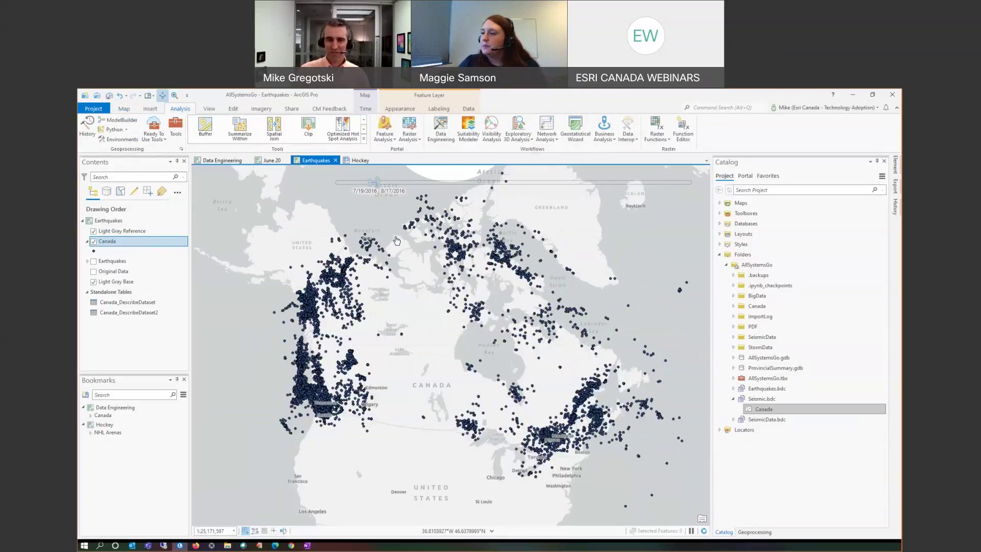
Step: Rerun Aggregate Points from the geoprocessing history on Canada with 100 km hexagon bins, 1-month time steps and output Canada_AggregatePoints2
{"action": "left_click", "coordinate": [896, 208]}
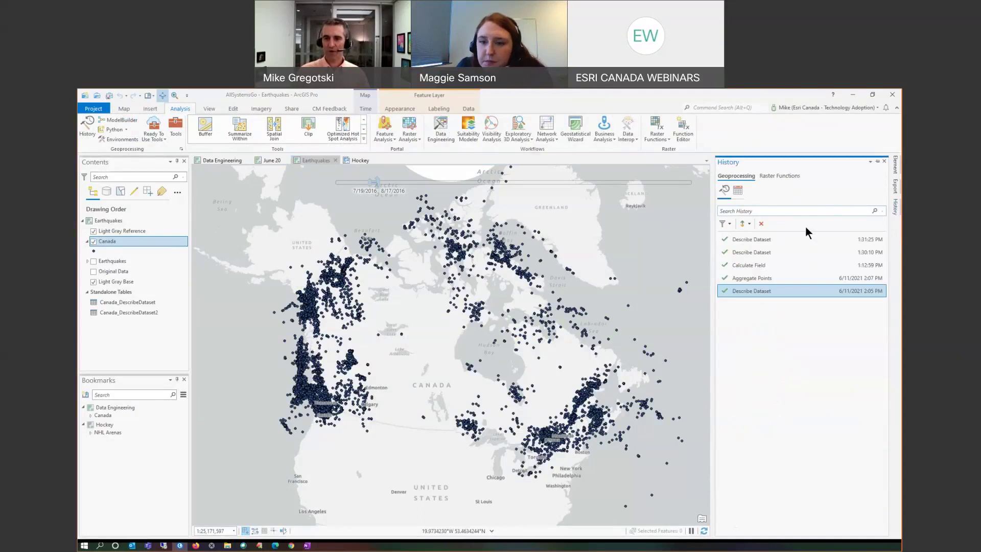
{"action": "mouse_move", "coordinate": [746, 277]}
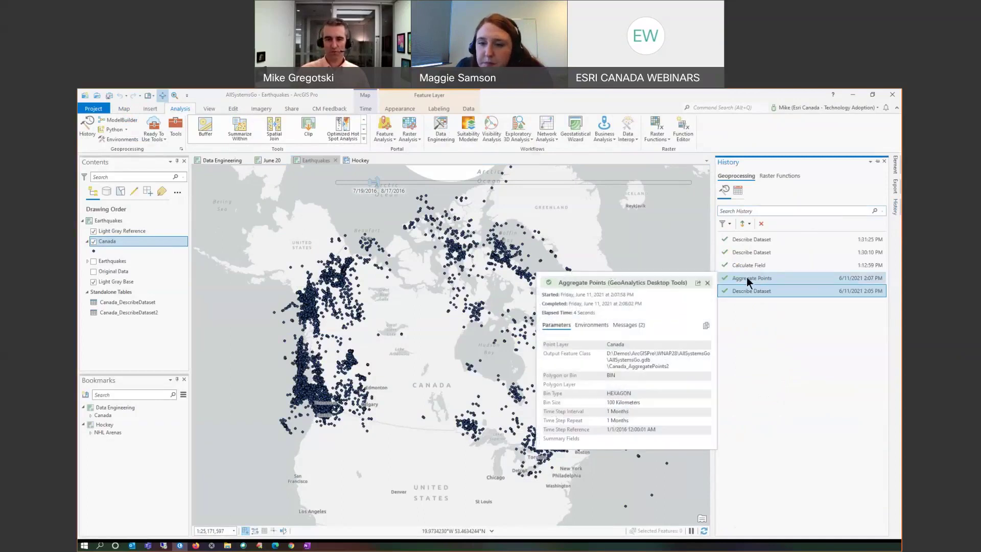
{"action": "double_click", "coordinate": [746, 276]}
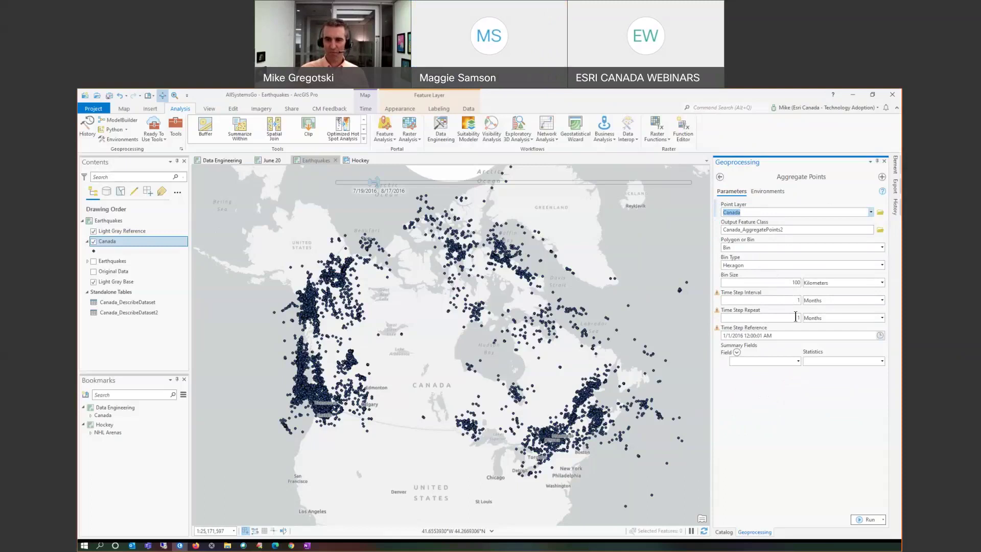
{"action": "left_click", "coordinate": [866, 519]}
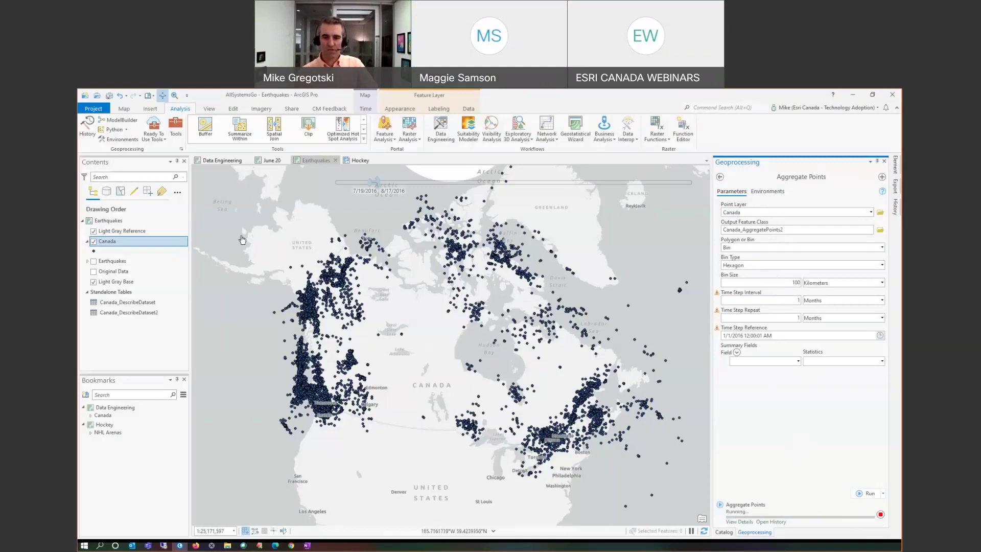
Step: Hide the Canada point layer and play the time animation of the Canada_AggregatePoints2 hexagons, pausing it in early 2018
{"action": "left_click", "coordinate": [94, 242]}
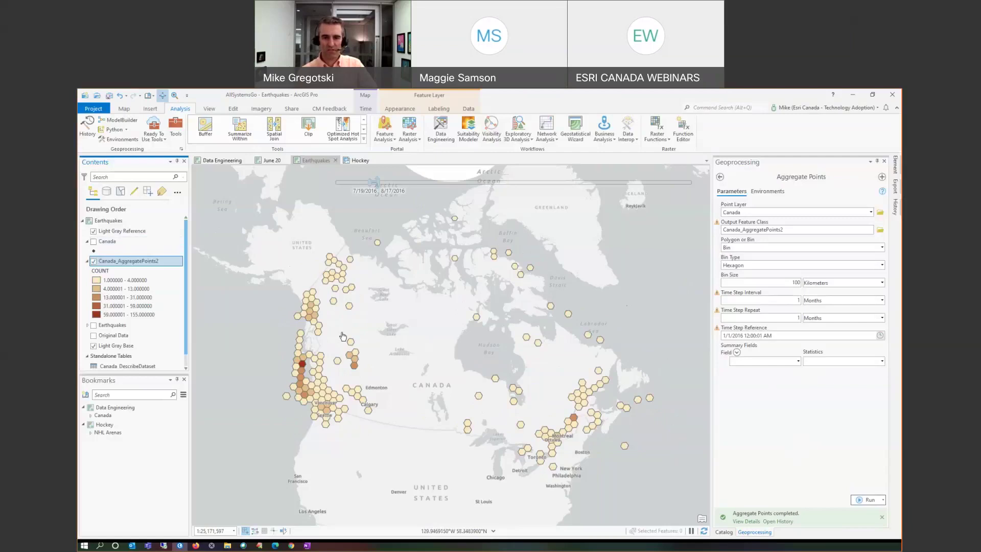
{"action": "mouse_move", "coordinate": [394, 186]}
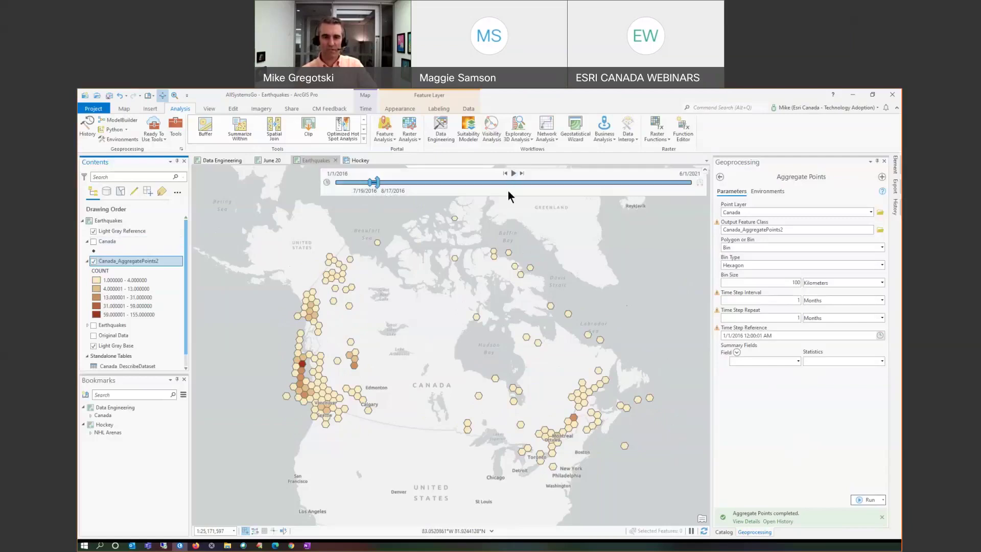
{"action": "left_click", "coordinate": [513, 174]}
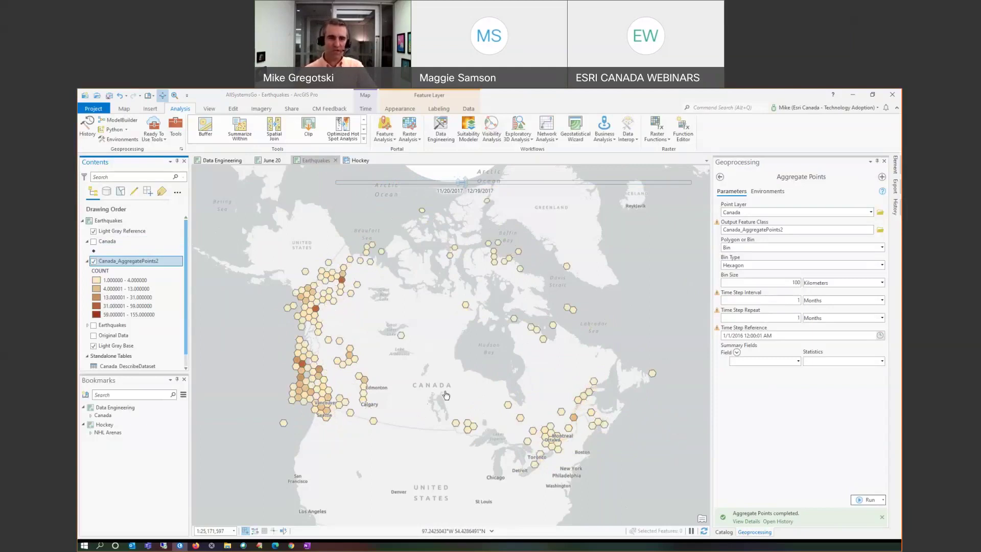
{"action": "mouse_move", "coordinate": [483, 164]}
{"action": "left_click", "coordinate": [513, 173]}
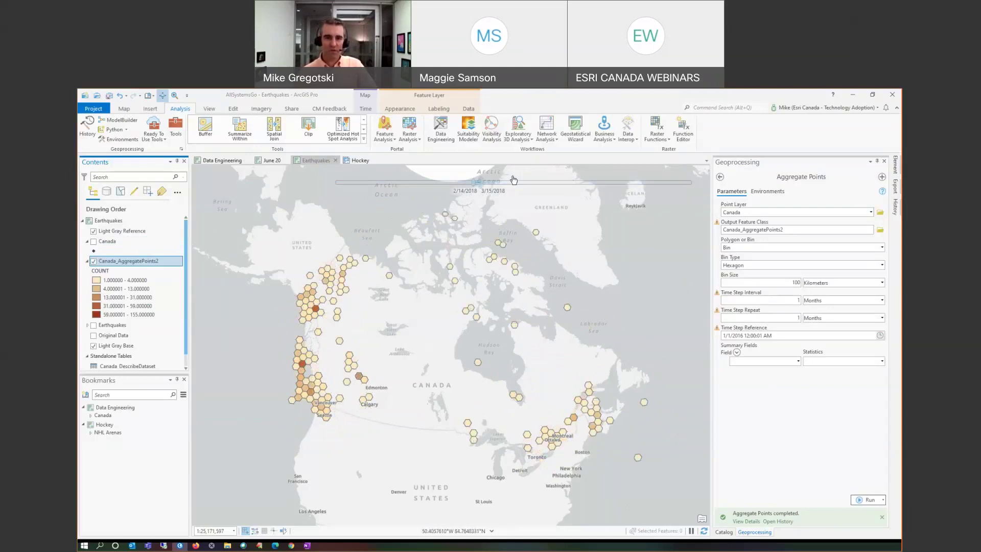
Step: Put Canada_AggregatePoints2 and the Canada layer into a new group layer and turn on the Canada points
{"action": "right_click", "coordinate": [136, 263]}
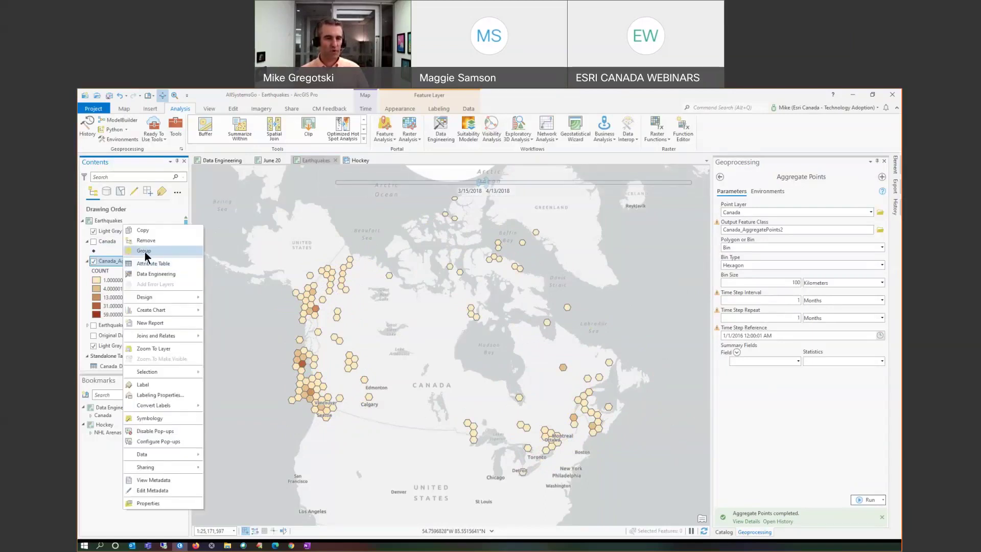
{"action": "left_click", "coordinate": [144, 251]}
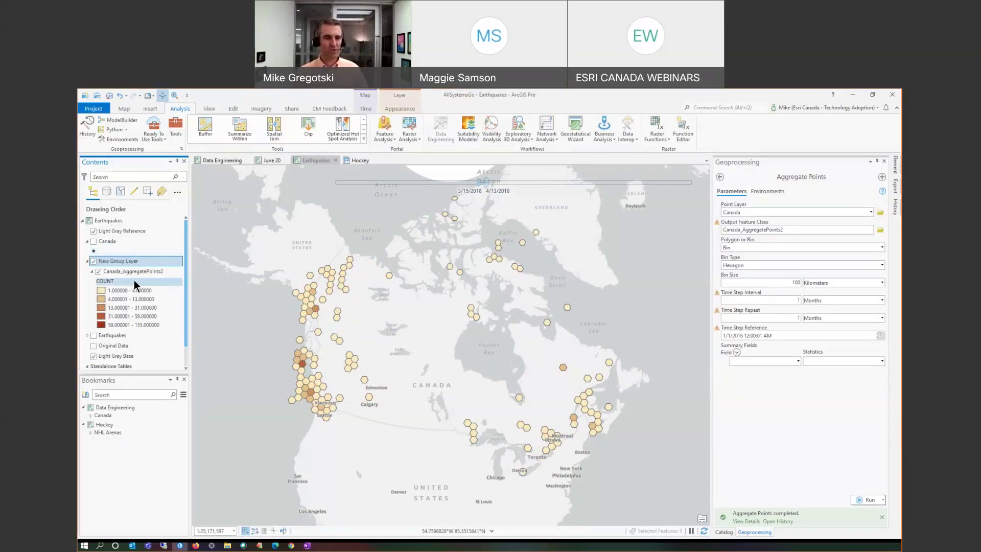
{"action": "left_click", "coordinate": [103, 241]}
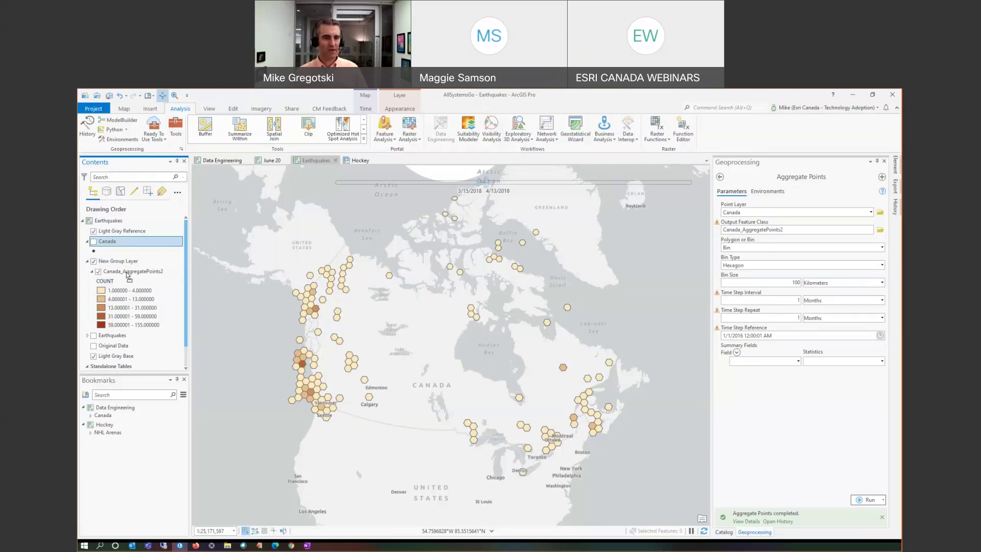
{"action": "left_click_drag", "start_coordinate": [126, 276], "coordinate": [127, 272]}
{"action": "left_click", "coordinate": [92, 243]}
{"action": "left_click", "coordinate": [99, 268]}
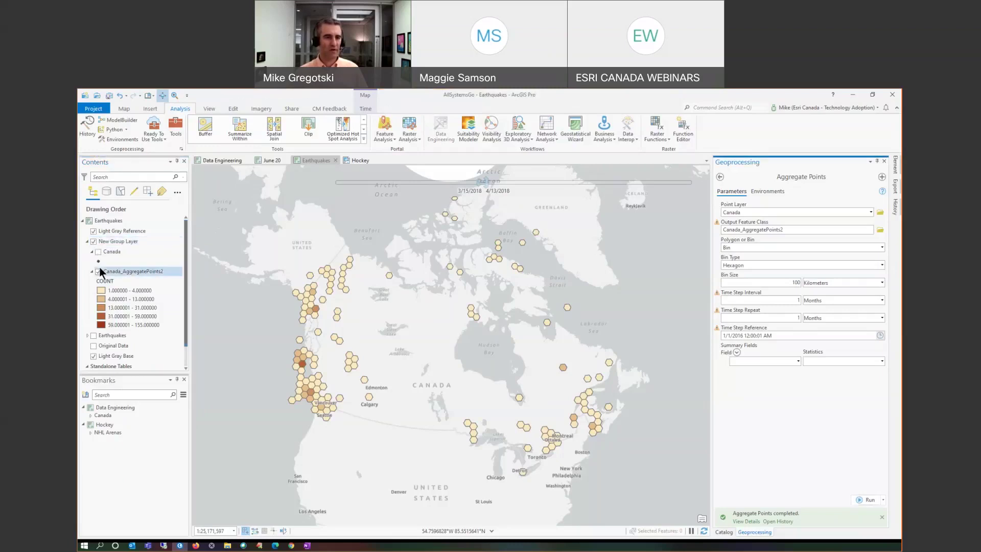
{"action": "left_click", "coordinate": [96, 251]}
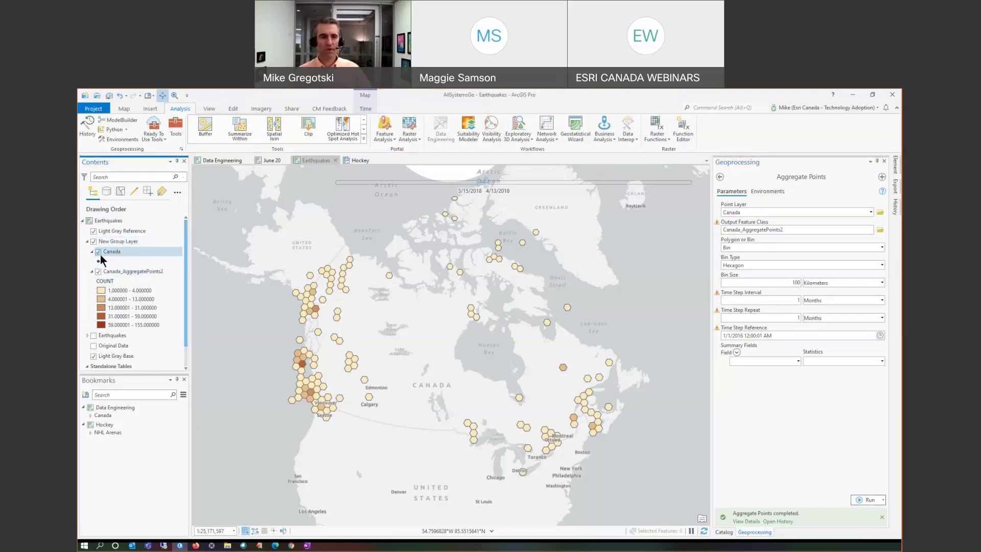
{"action": "left_click", "coordinate": [99, 253]}
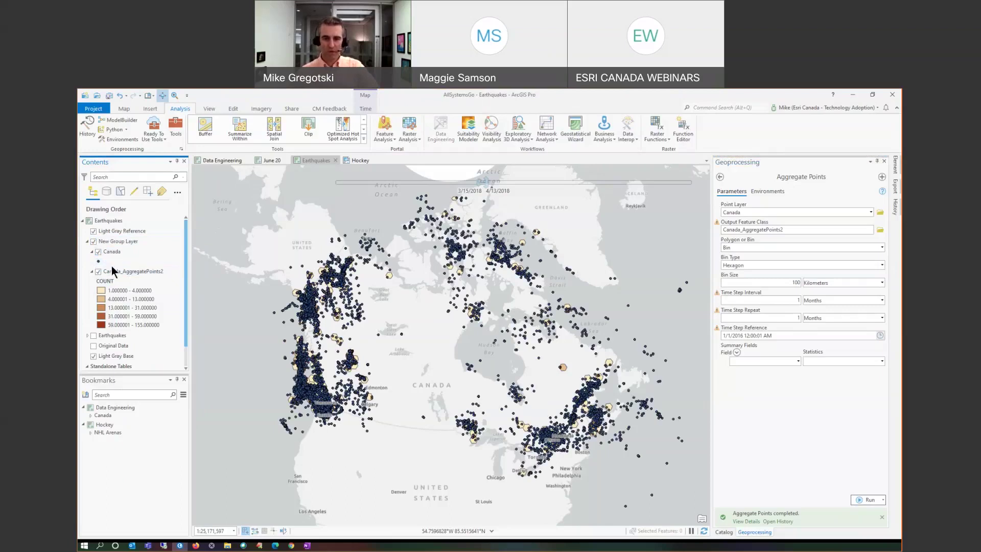
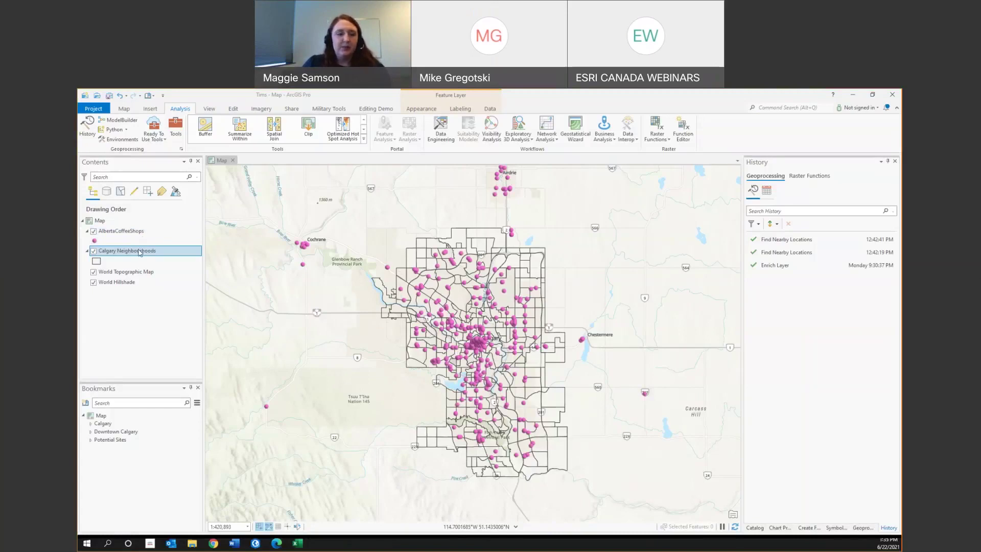
Step: In the Calgary coffee shop project, activate definition query Query 1 on the Calgary Neighbourhoods layer and apply it
{"action": "right_click", "coordinate": [140, 251]}
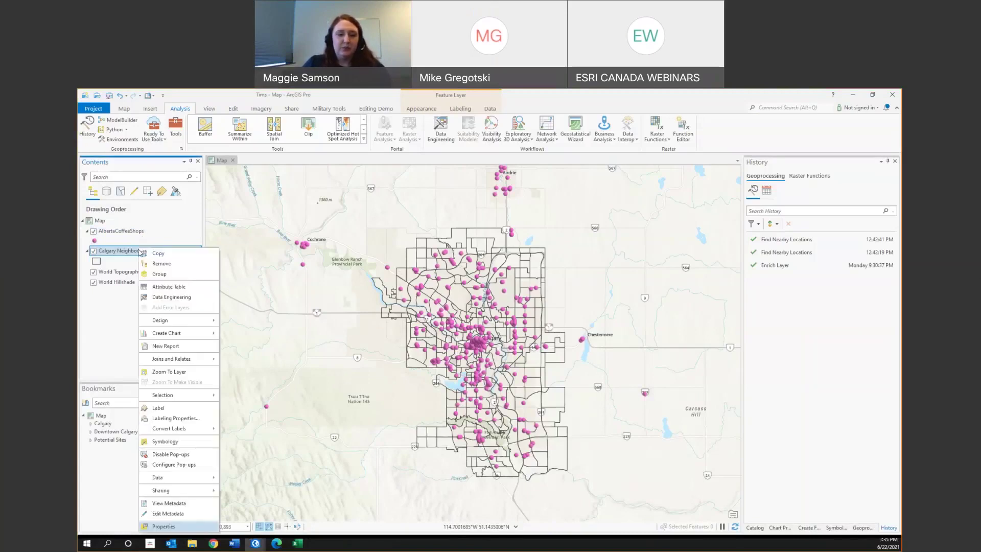
{"action": "left_click", "coordinate": [163, 527]}
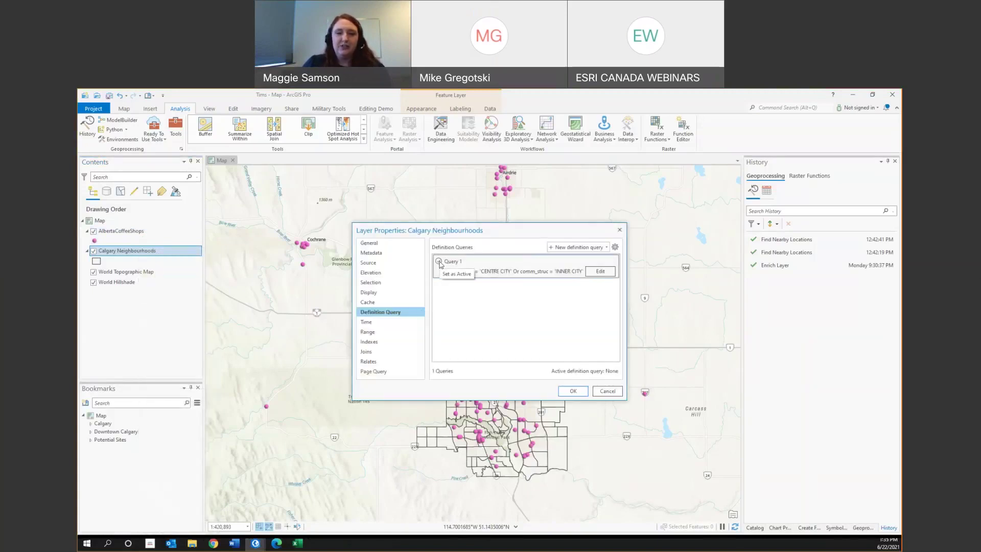
{"action": "left_click", "coordinate": [439, 261]}
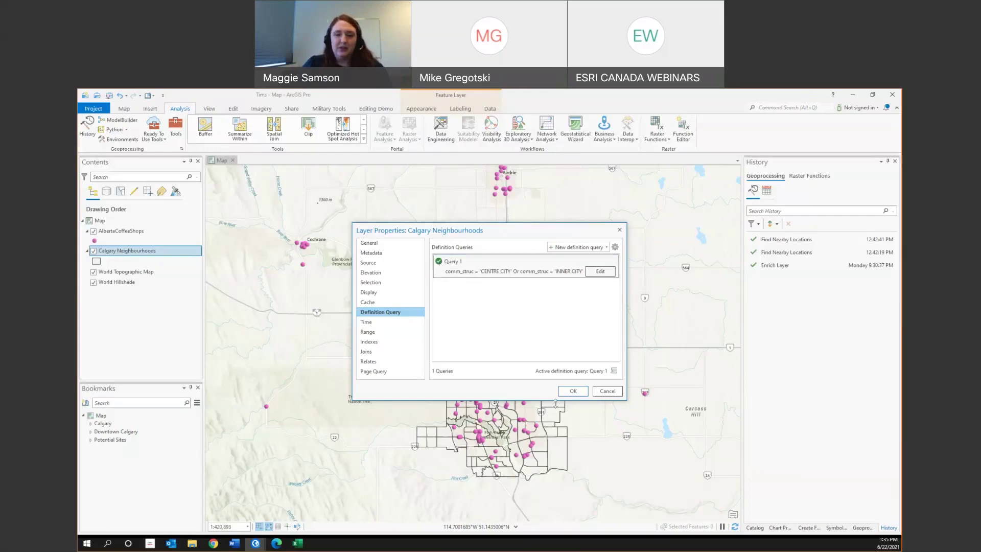
{"action": "left_click", "coordinate": [573, 391]}
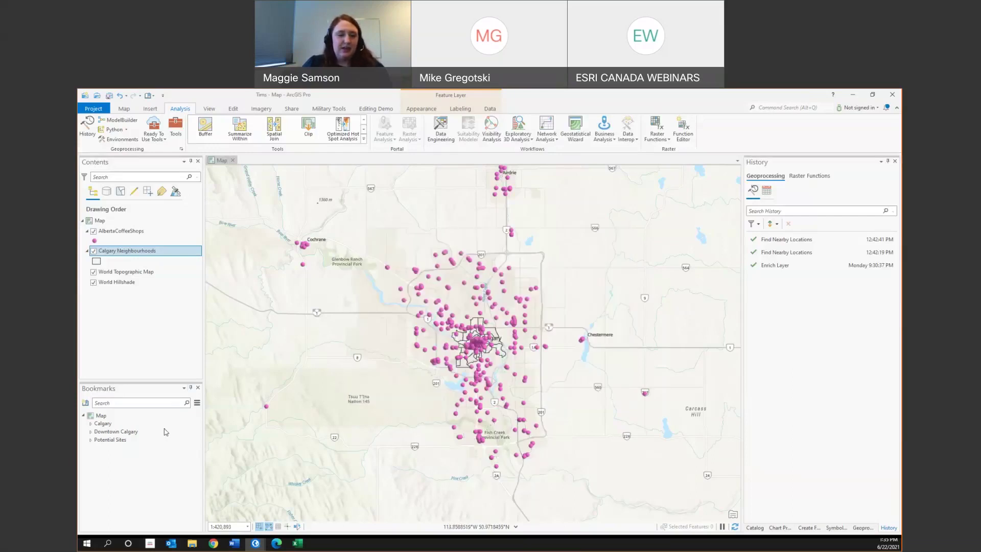
Step: Zoom the map to the Downtown Calgary bookmark
{"action": "left_click", "coordinate": [178, 434]}
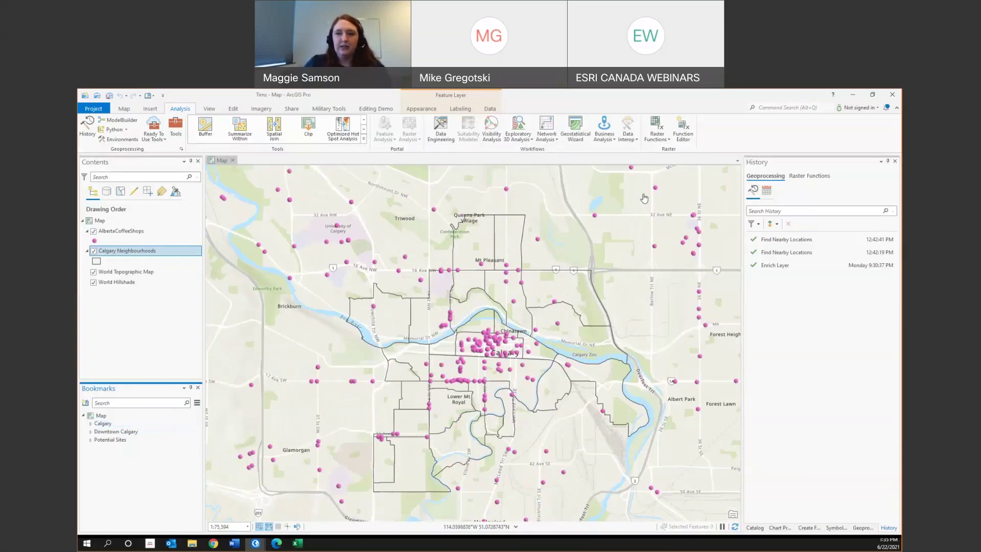
{"action": "left_click", "coordinate": [862, 108]}
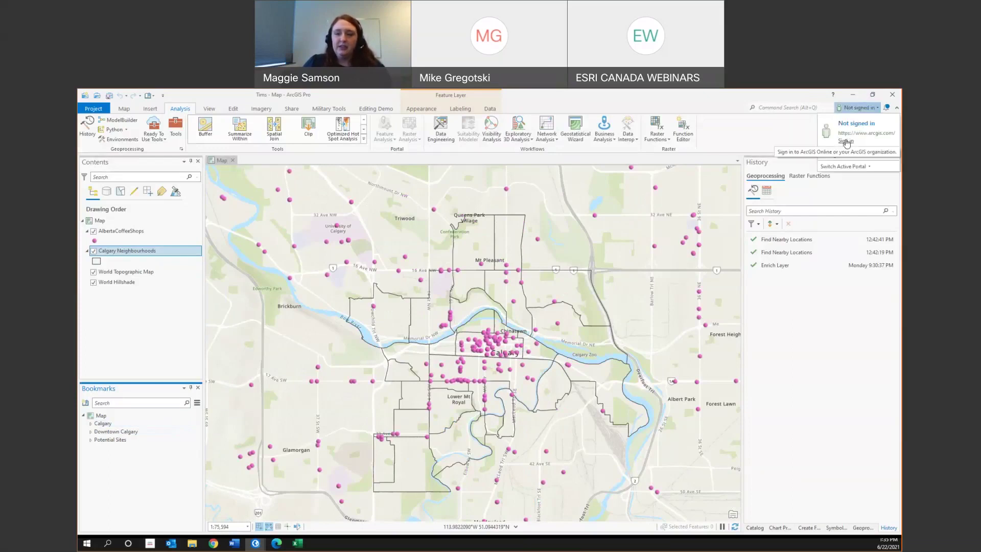
{"action": "left_click", "coordinate": [845, 141]}
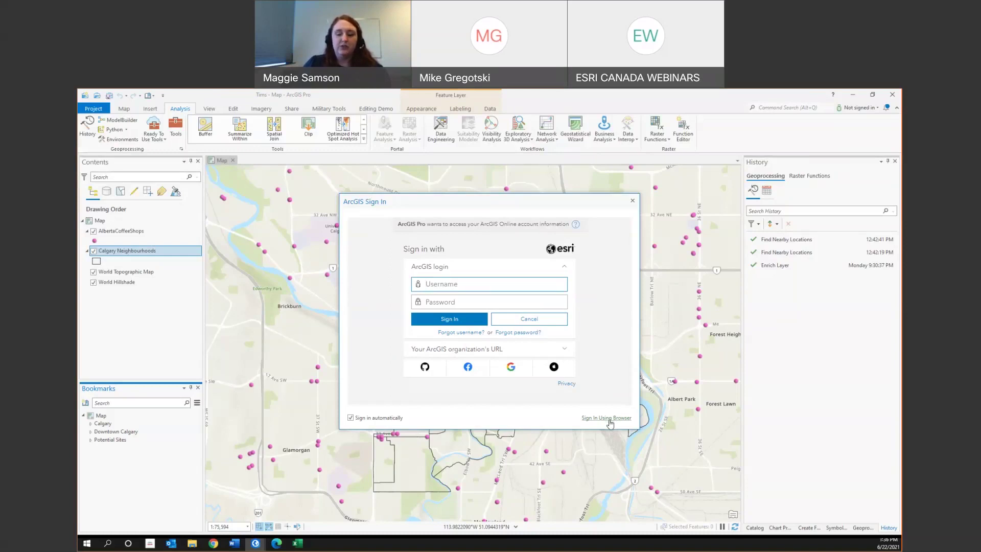
{"action": "left_click", "coordinate": [608, 418]}
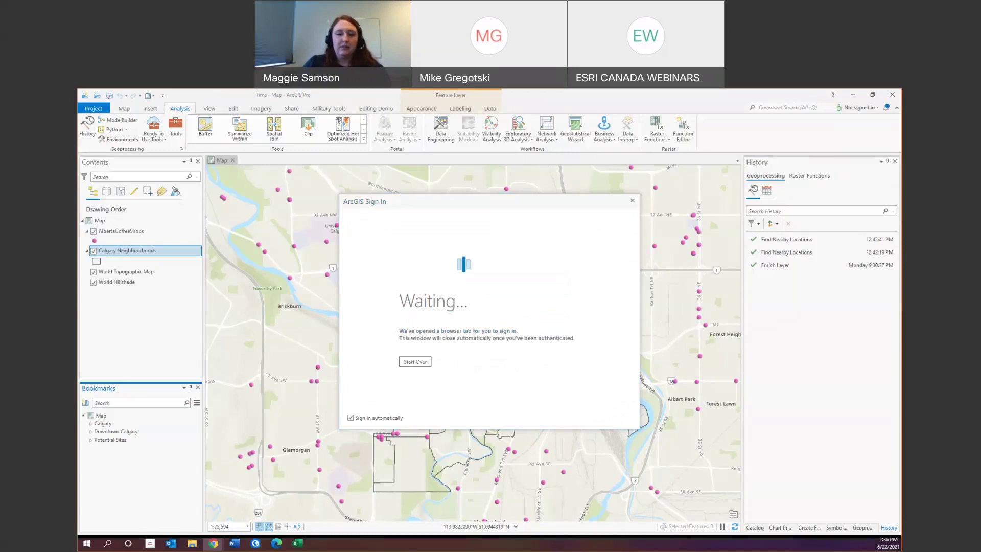
{"action": "left_click", "coordinate": [488, 322]}
{"action": "left_click", "coordinate": [473, 364]}
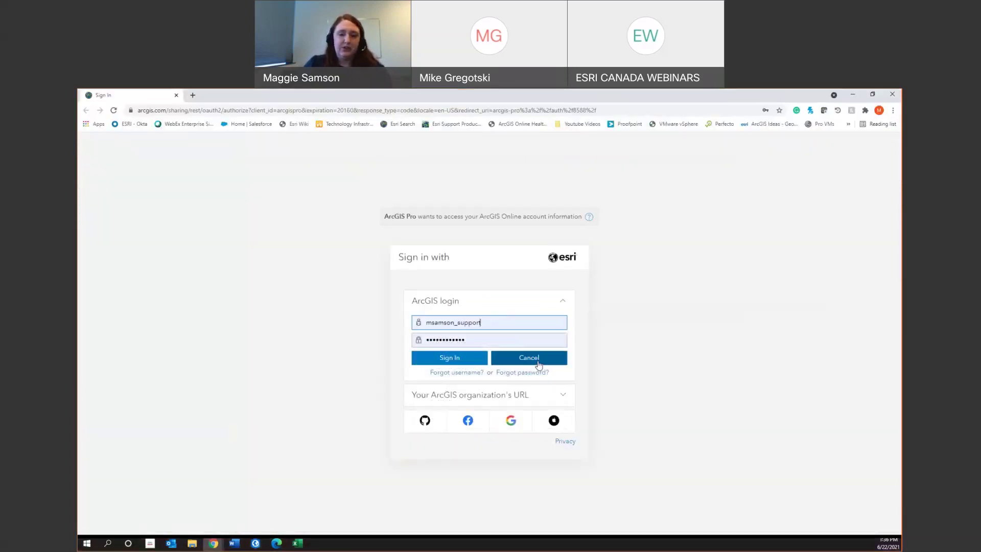
{"action": "left_click", "coordinate": [538, 364]}
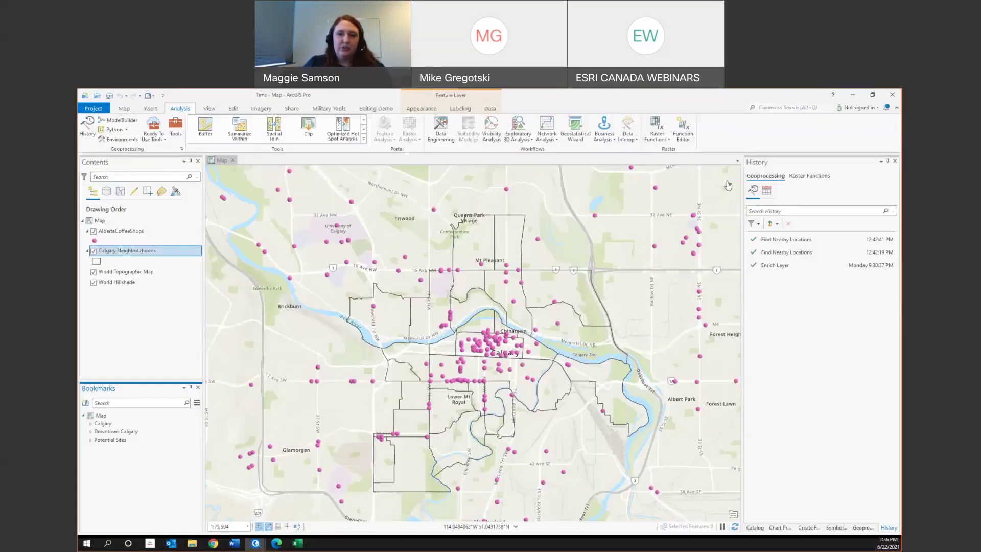
Step: Sign in to ArcGIS Online using the browser with the saved username and password, and view the browser sign-in option in the Portals settings
{"action": "left_click", "coordinate": [858, 107]}
{"action": "left_click", "coordinate": [850, 140]}
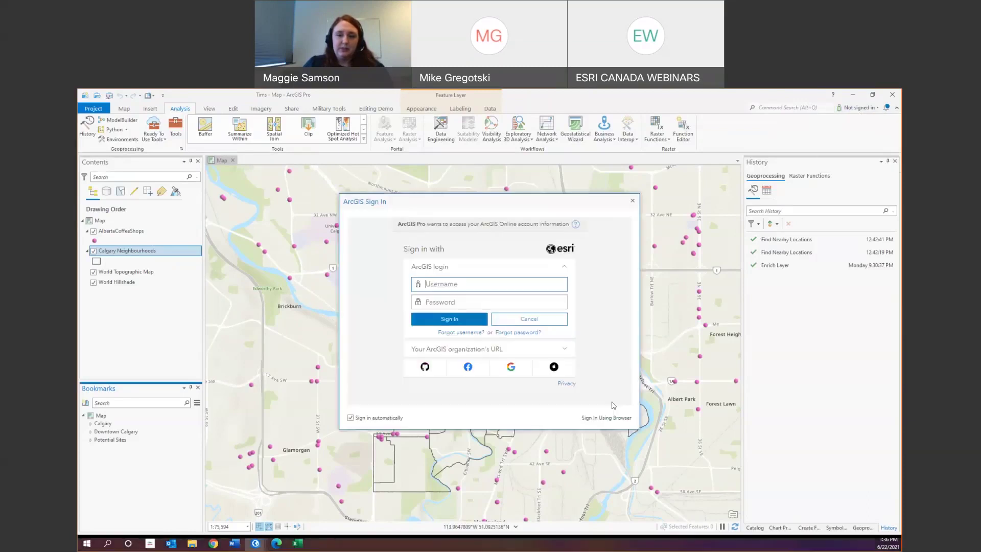
{"action": "left_click", "coordinate": [611, 422]}
{"action": "left_click", "coordinate": [481, 322]}
{"action": "left_click", "coordinate": [482, 368]}
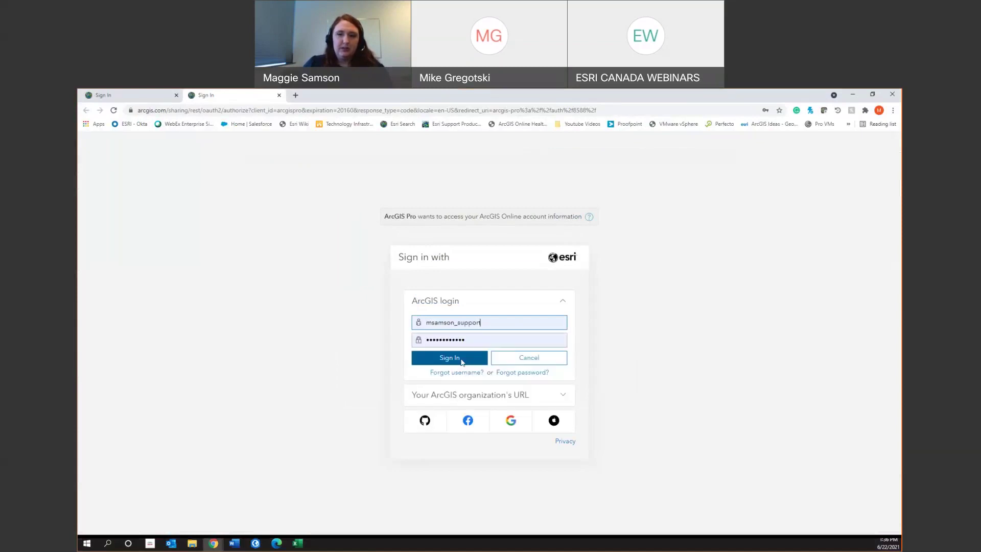
{"action": "left_click", "coordinate": [461, 362]}
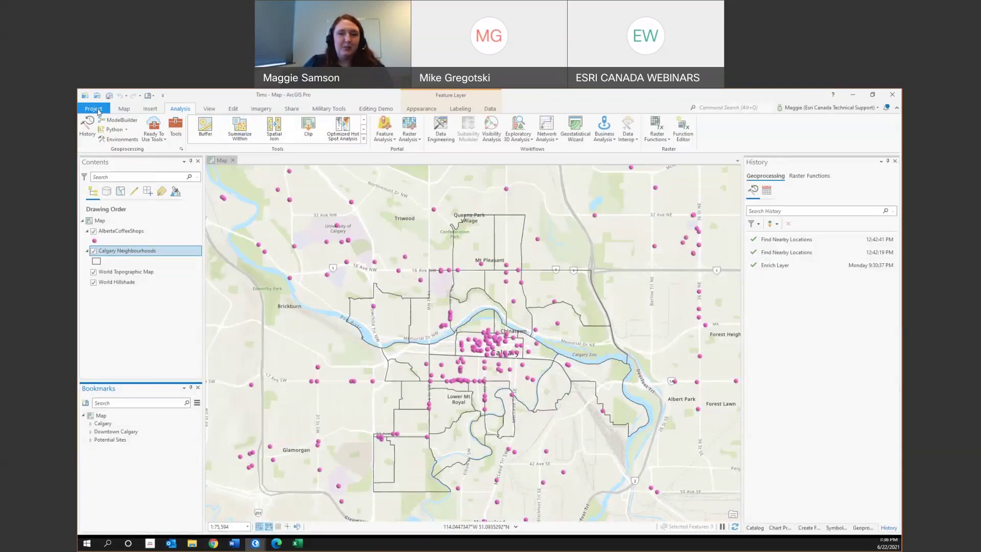
{"action": "left_click", "coordinate": [99, 110]}
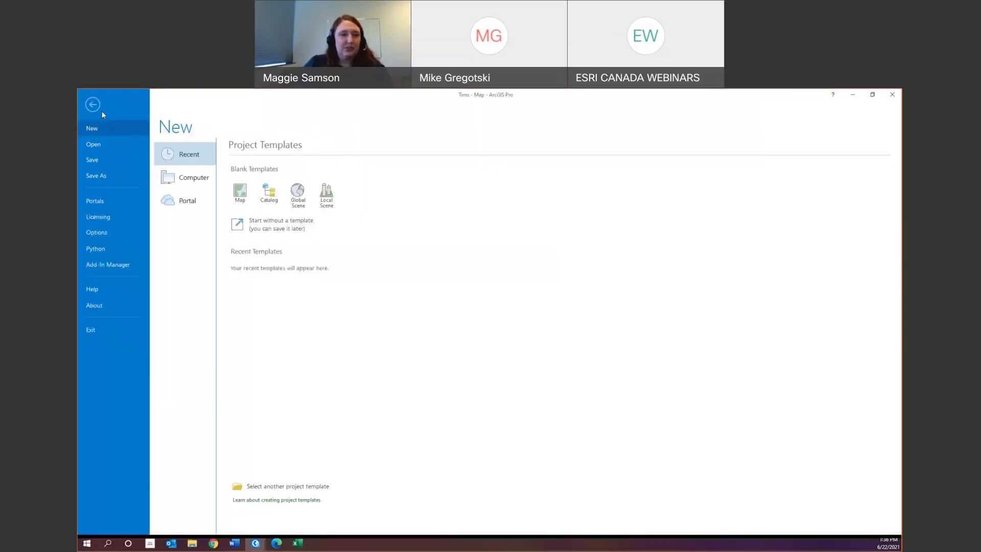
{"action": "left_click", "coordinate": [97, 201]}
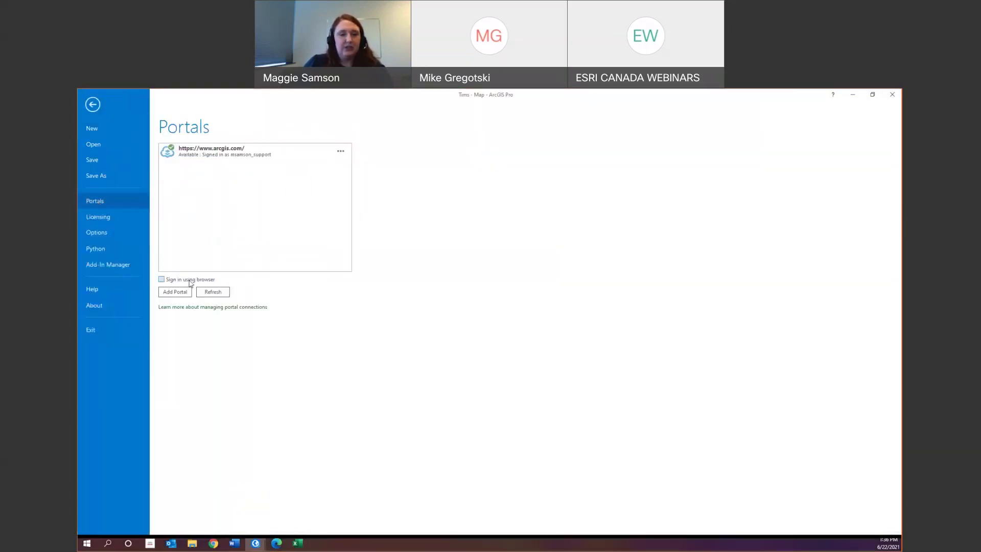
{"action": "left_click", "coordinate": [92, 105]}
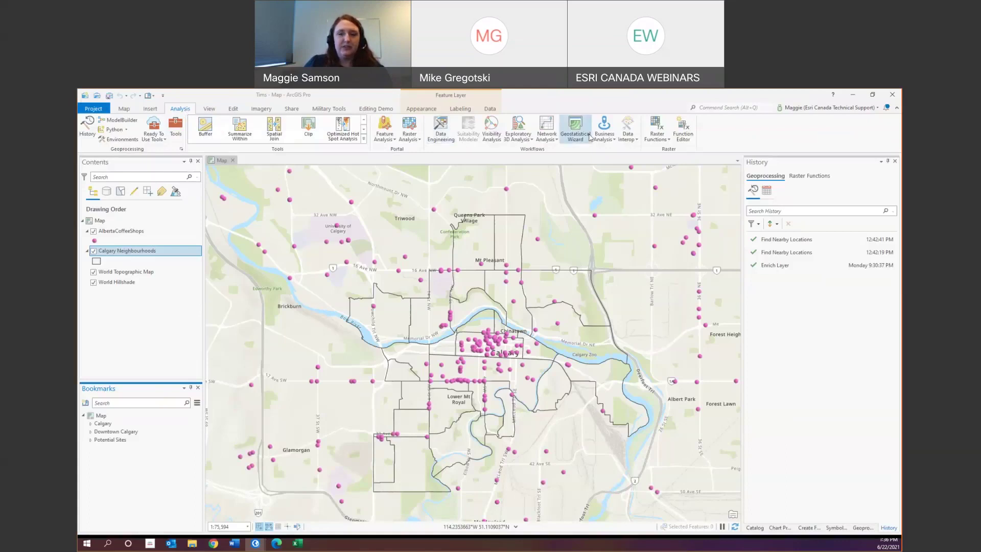
Step: Add the My Point Locations sites from the Business Analyst web app project Coffee Shop Plans and hide their My Location Buffers layer
{"action": "left_click", "coordinate": [617, 139]}
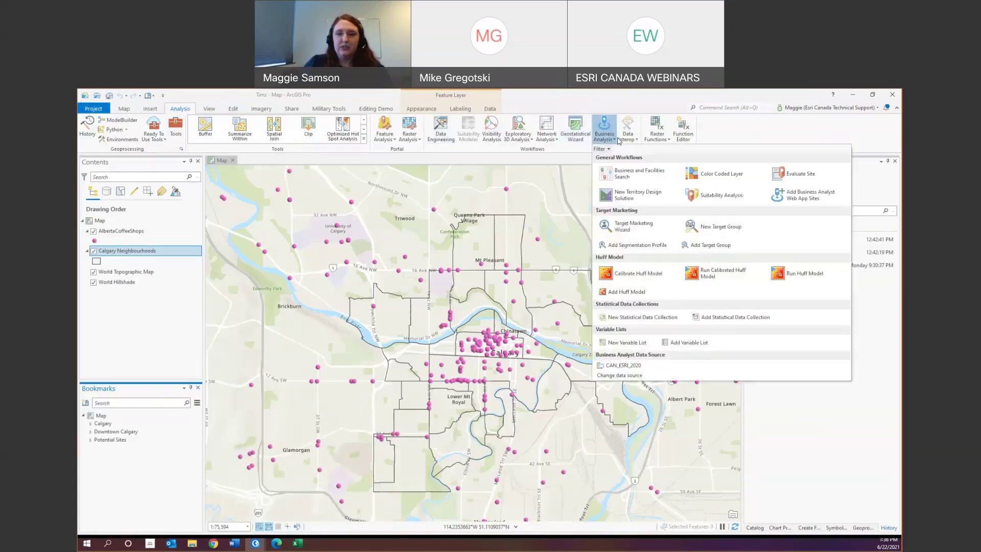
{"action": "left_click", "coordinate": [826, 201]}
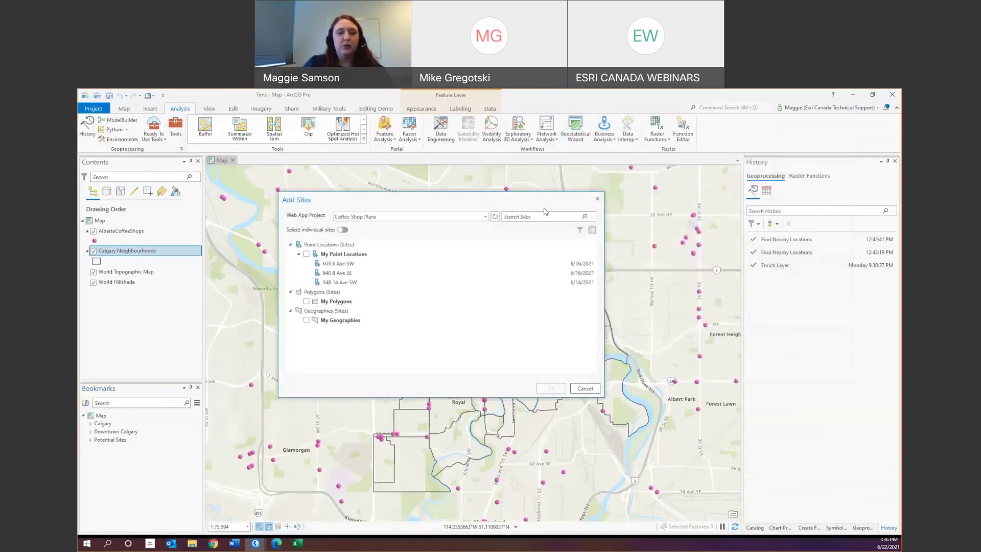
{"action": "left_click", "coordinate": [485, 218]}
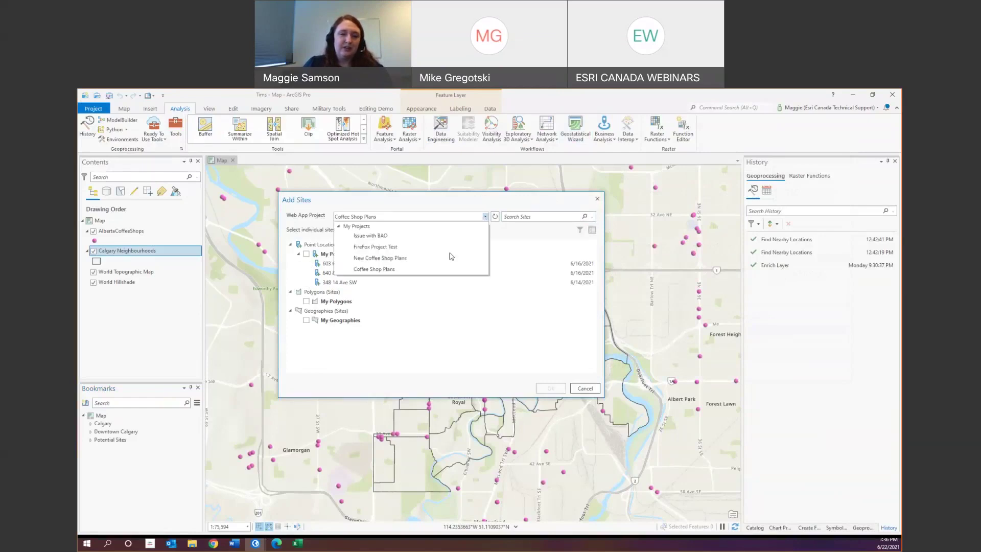
{"action": "left_click", "coordinate": [487, 220]}
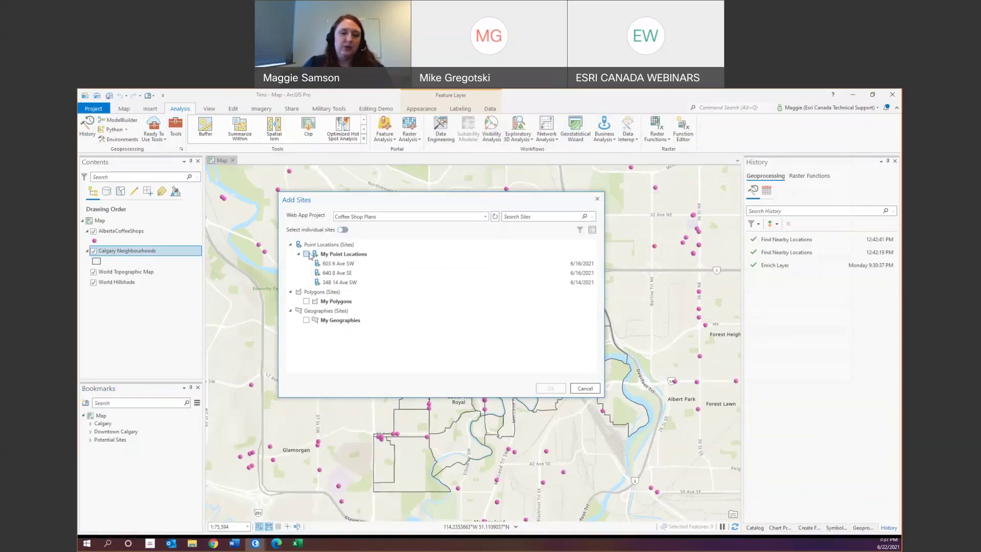
{"action": "left_click", "coordinate": [307, 254]}
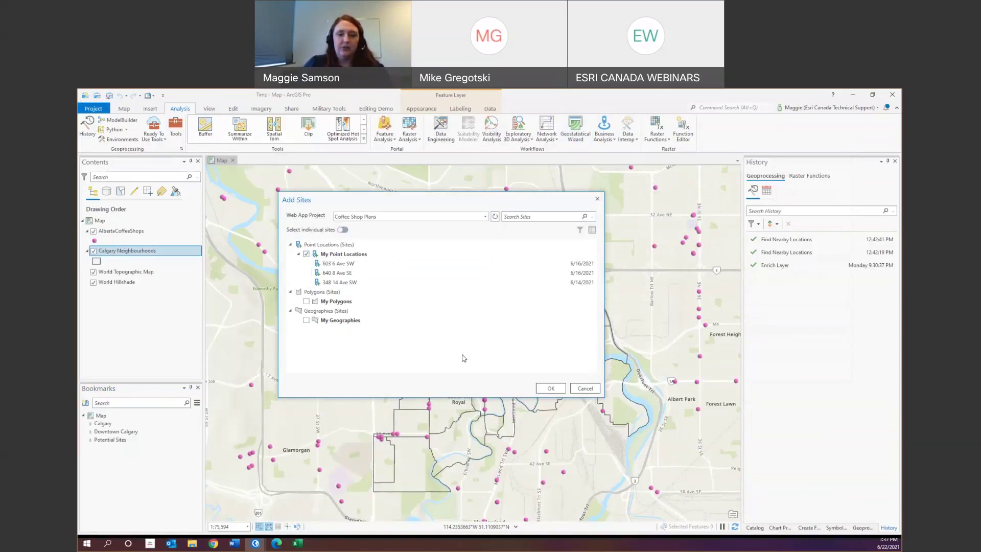
{"action": "left_click", "coordinate": [551, 388]}
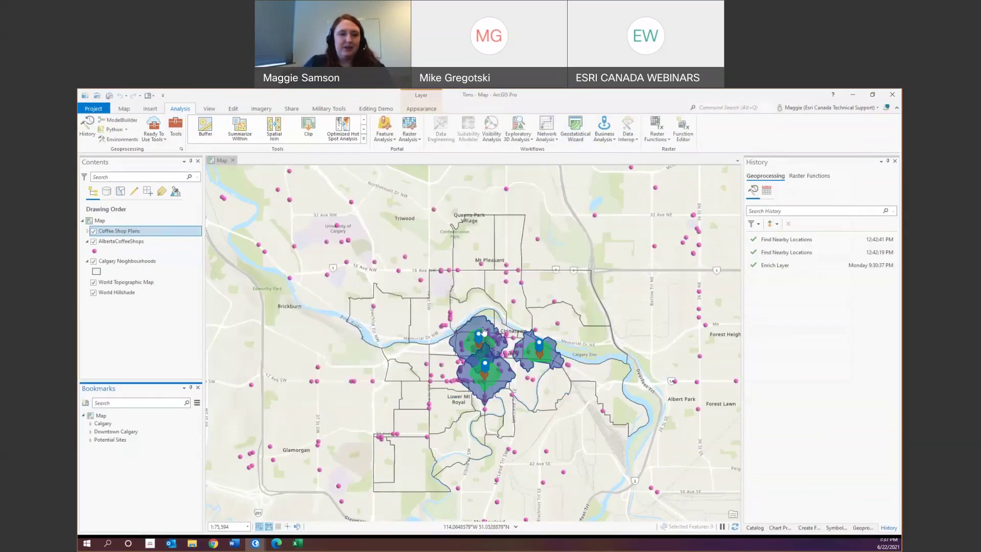
{"action": "left_click", "coordinate": [87, 230]}
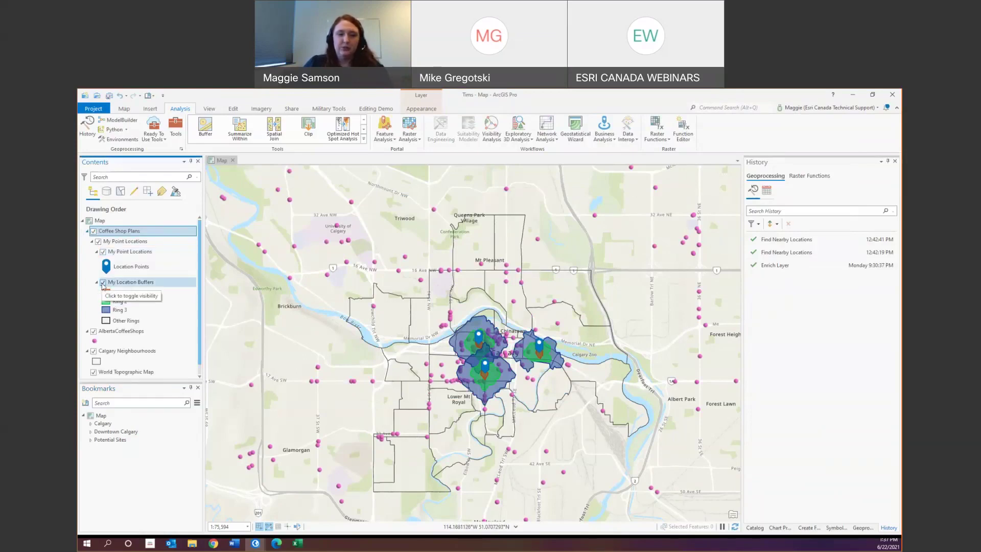
{"action": "left_click", "coordinate": [103, 282]}
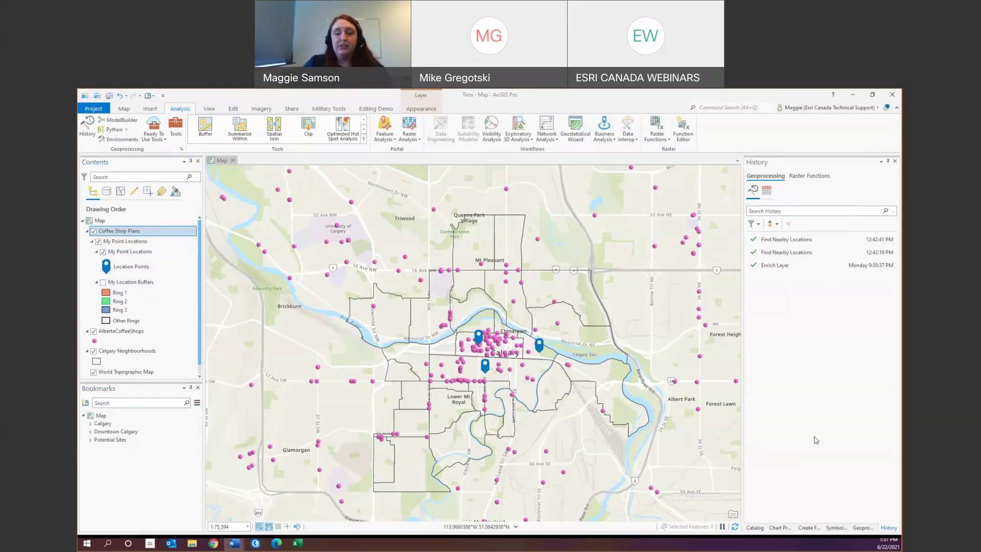
Step: Rerun the most recent Find Nearby Locations from the geoprocessing history with output Nearby_Coffee_Shops, and review its report options and network parameters
{"action": "left_click", "coordinate": [809, 239]}
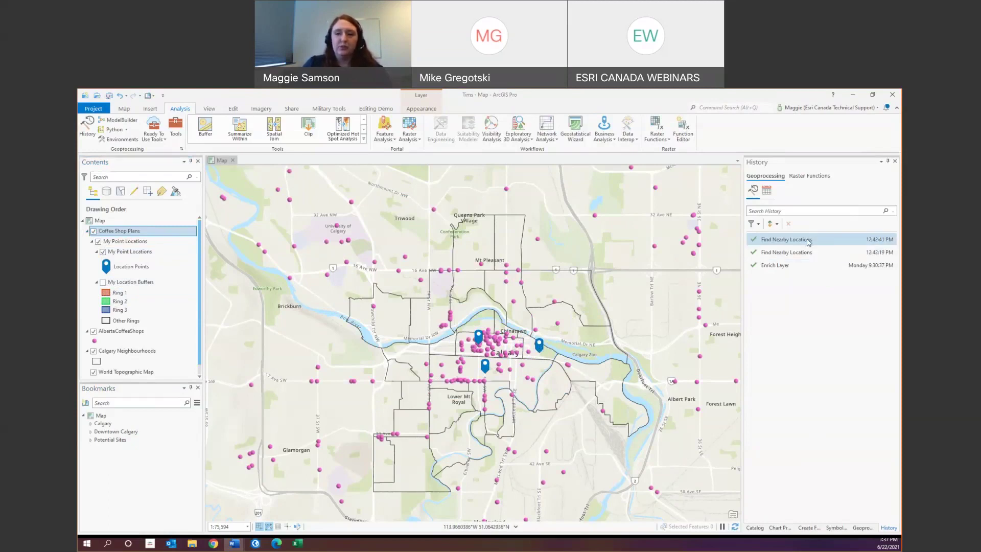
{"action": "double_click", "coordinate": [806, 241]}
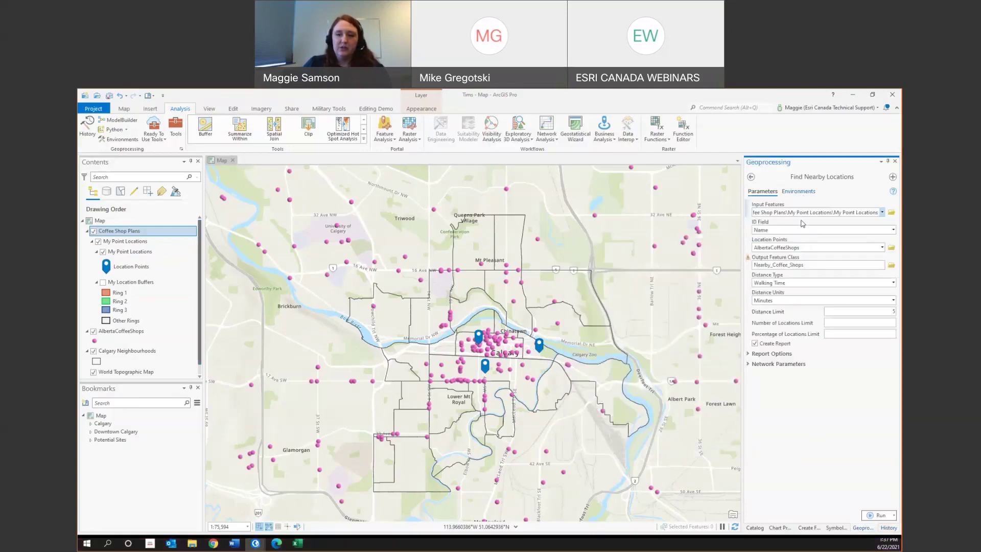
{"action": "left_click", "coordinate": [877, 516]}
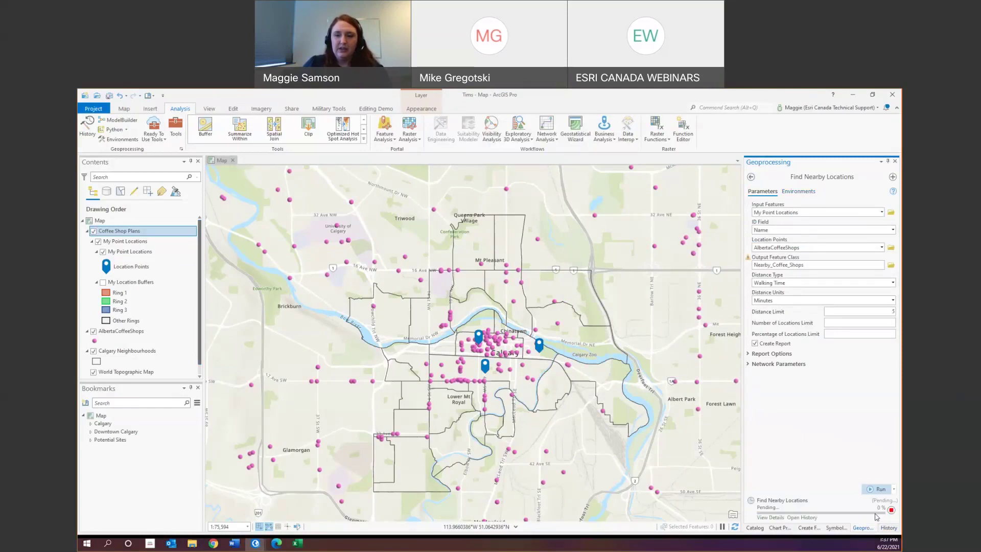
{"action": "left_click", "coordinate": [749, 354]}
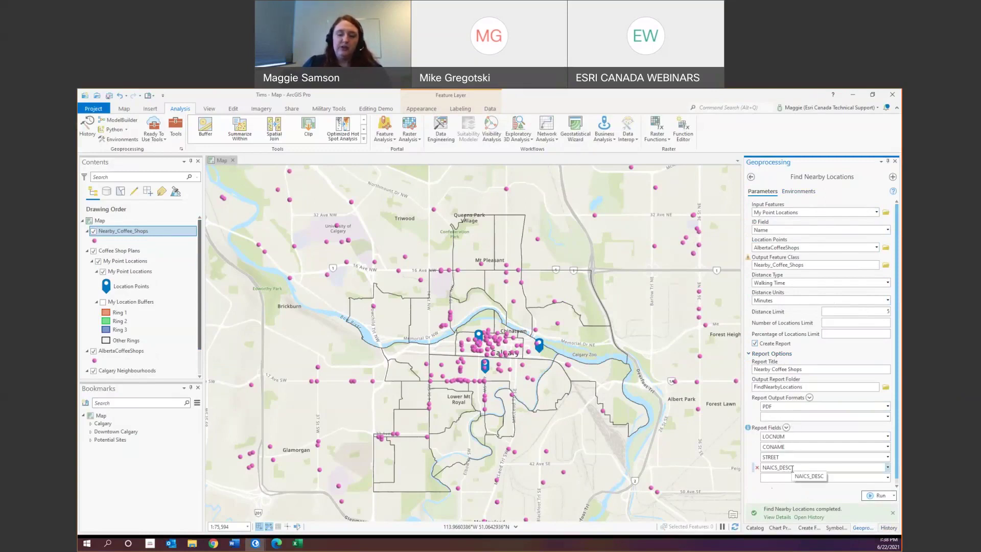
{"action": "scroll", "coordinate": [777, 480], "scroll_direction": "down", "scroll_amount": 1}
{"action": "left_click", "coordinate": [751, 486]}
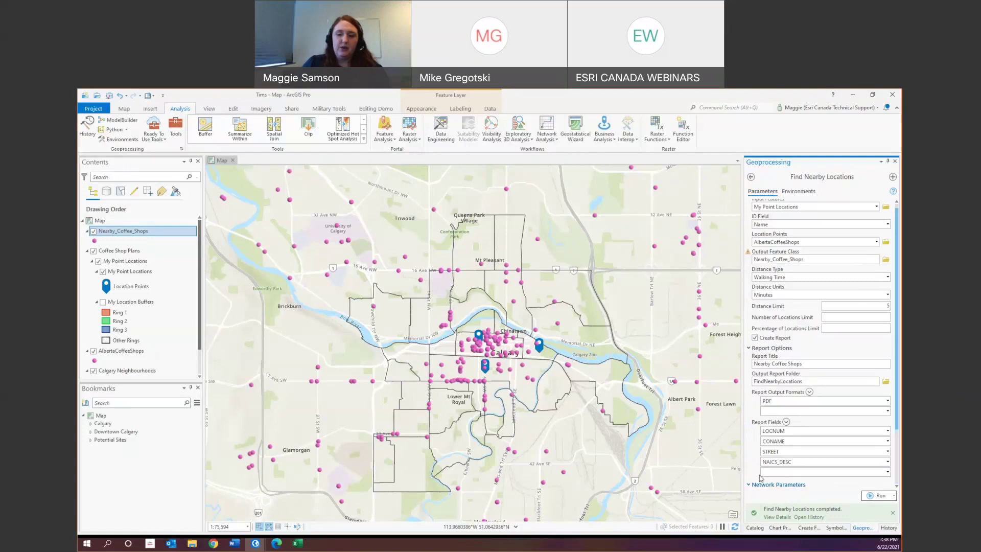
{"action": "scroll", "coordinate": [779, 450], "scroll_direction": "down", "scroll_amount": 3}
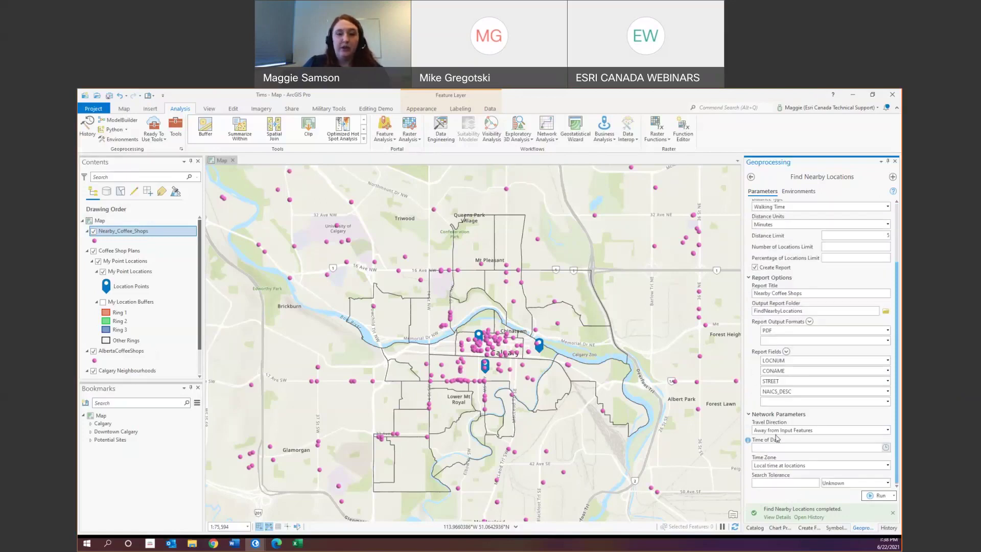
Step: Symbolize the Nearby_Coffee_Shops layer with Unique Values based on the Name field
{"action": "left_click", "coordinate": [154, 240]}
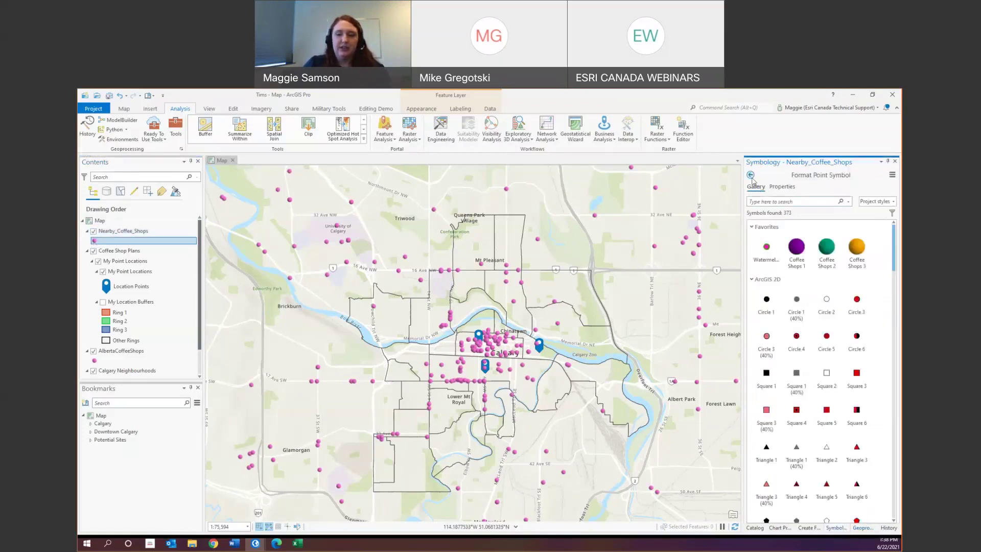
{"action": "left_click", "coordinate": [750, 176]}
{"action": "left_click", "coordinate": [775, 206]}
{"action": "left_click", "coordinate": [786, 248]}
{"action": "left_click", "coordinate": [808, 220]}
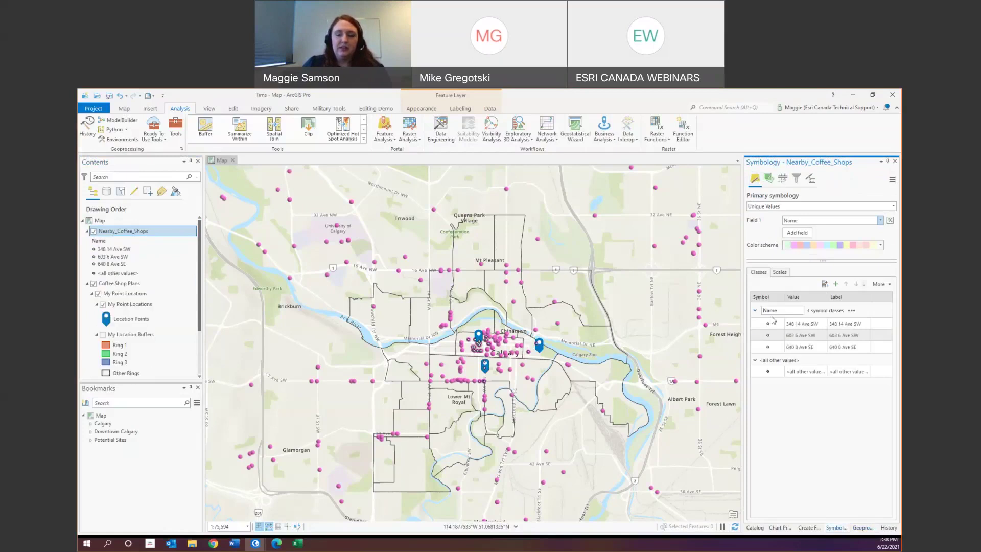
Step: Assign the favourite symbols Coffee Shops 1, Coffee Shops 2 and Coffee Shops 3 to the three Nearby_Coffee_Shops site classes, in listed order
{"action": "left_click", "coordinate": [769, 325]}
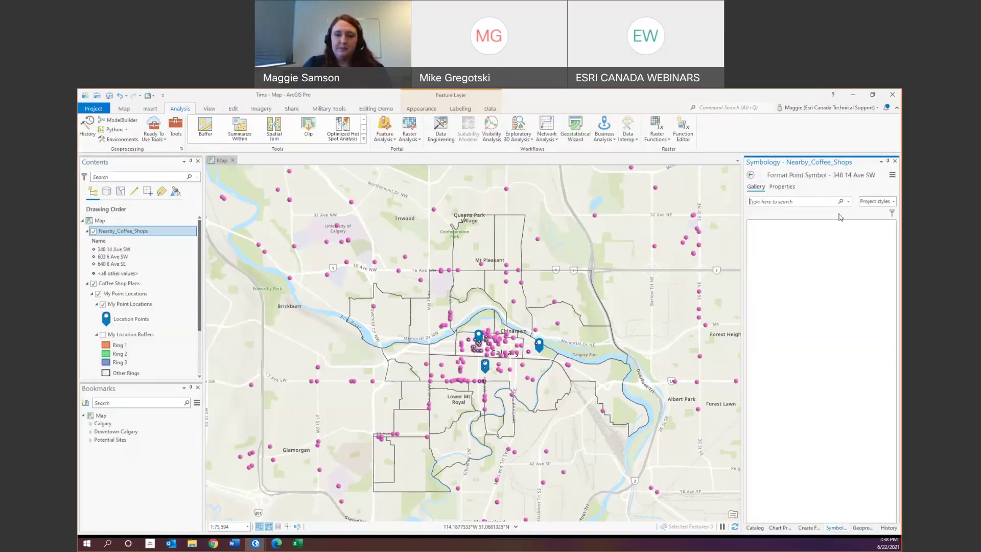
{"action": "left_click", "coordinate": [806, 247]}
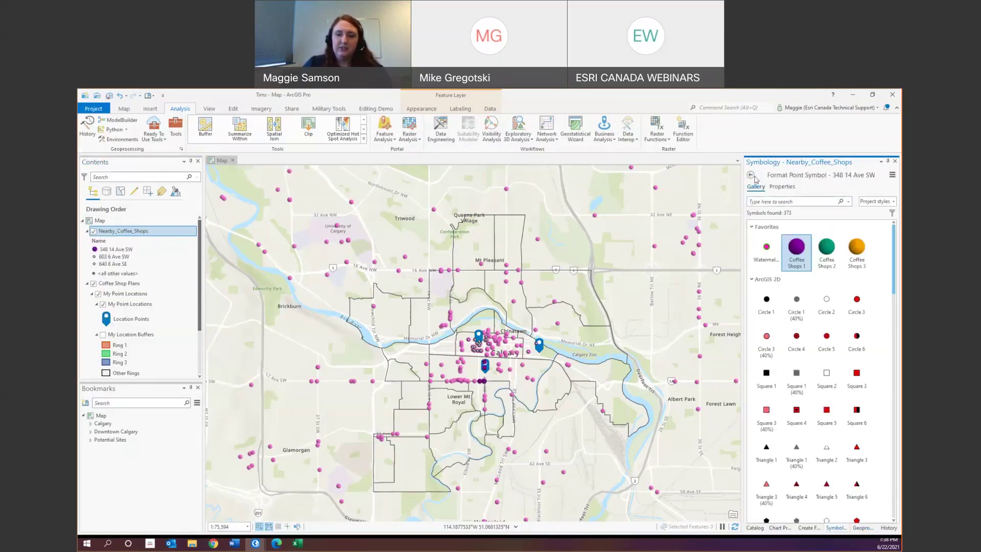
{"action": "left_click", "coordinate": [774, 334]}
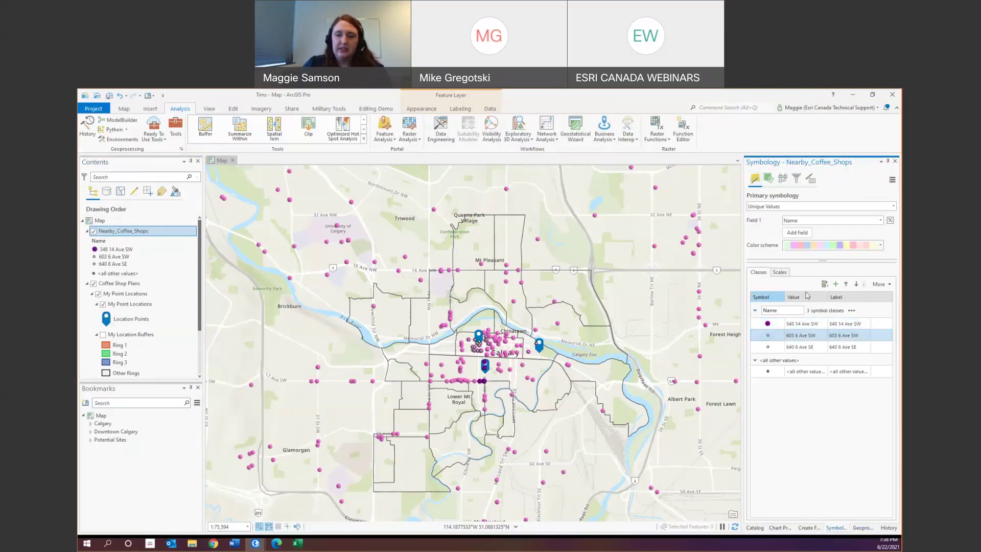
{"action": "left_click", "coordinate": [824, 250]}
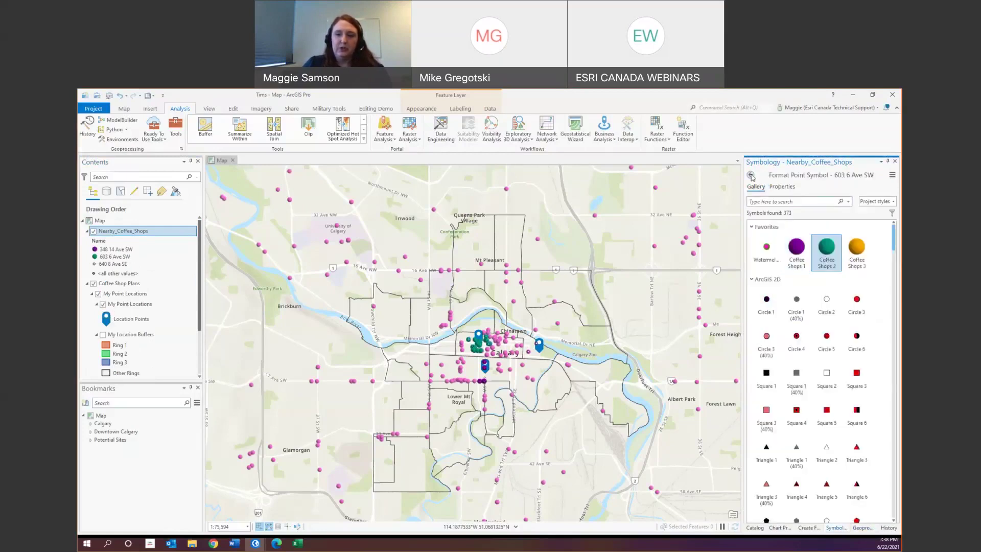
{"action": "left_click", "coordinate": [767, 347]}
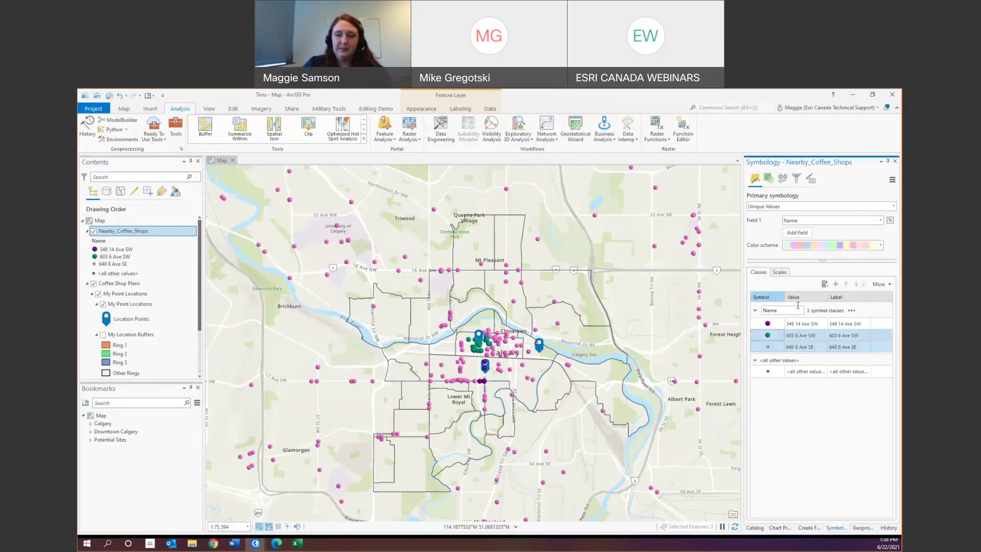
{"action": "left_click", "coordinate": [852, 257]}
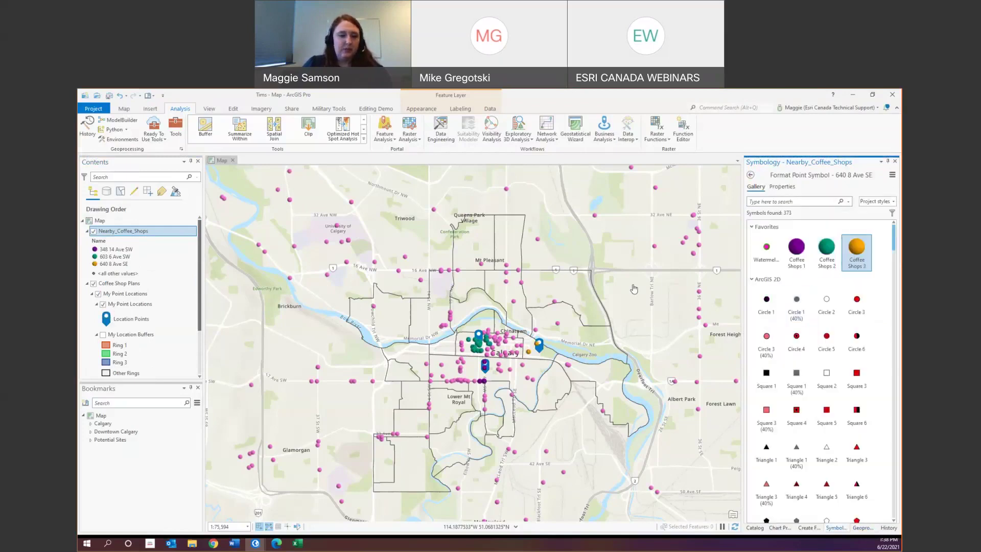
{"action": "left_click", "coordinate": [172, 441]}
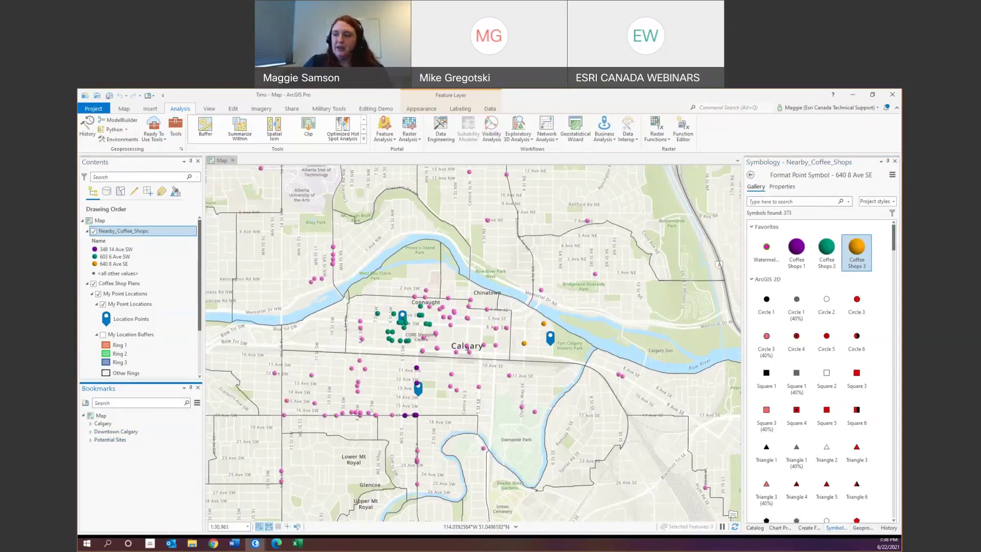
Step: Switch to the FindNearbyLocations14.pdf report in Edge, review the Nearby Coffee Shops pages for each site, and close it
{"action": "key", "text": "alt+Tab"}
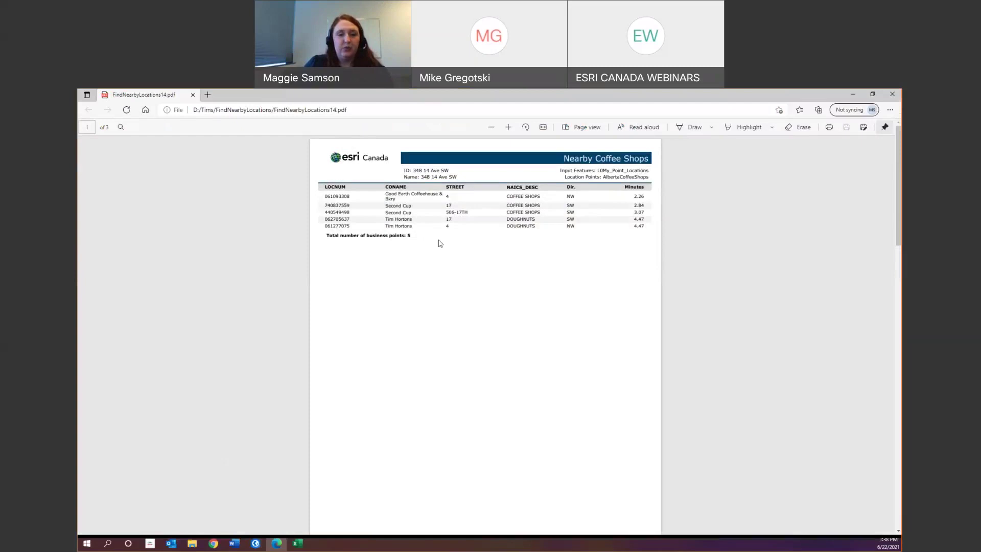
{"action": "scroll", "coordinate": [439, 245], "scroll_direction": "down", "scroll_amount": 5}
{"action": "scroll", "coordinate": [441, 246], "scroll_direction": "down", "scroll_amount": 5}
{"action": "scroll", "coordinate": [435, 306], "scroll_direction": "up", "scroll_amount": 5}
{"action": "scroll", "coordinate": [418, 427], "scroll_direction": "down", "scroll_amount": 3}
{"action": "scroll", "coordinate": [430, 407], "scroll_direction": "down", "scroll_amount": 8}
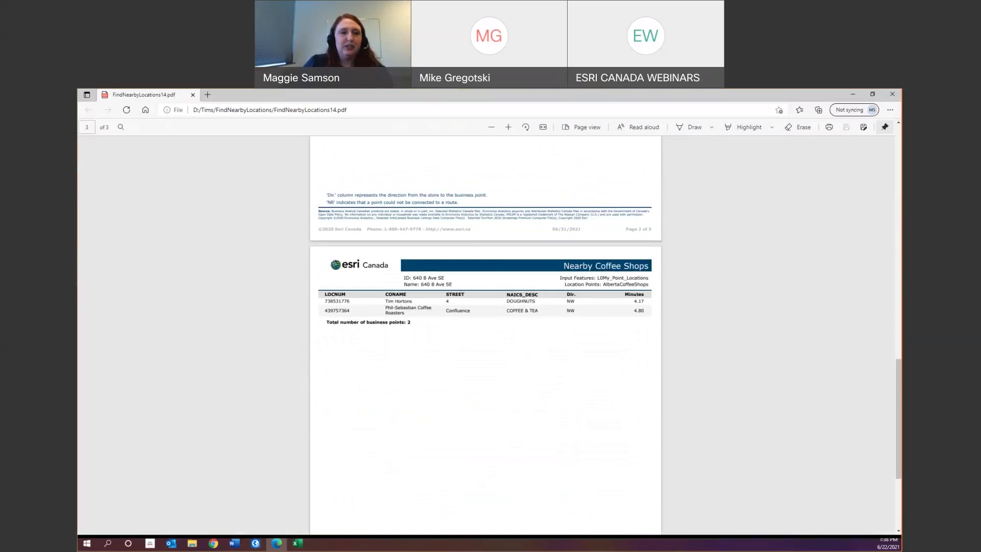
{"action": "left_click", "coordinate": [193, 95]}
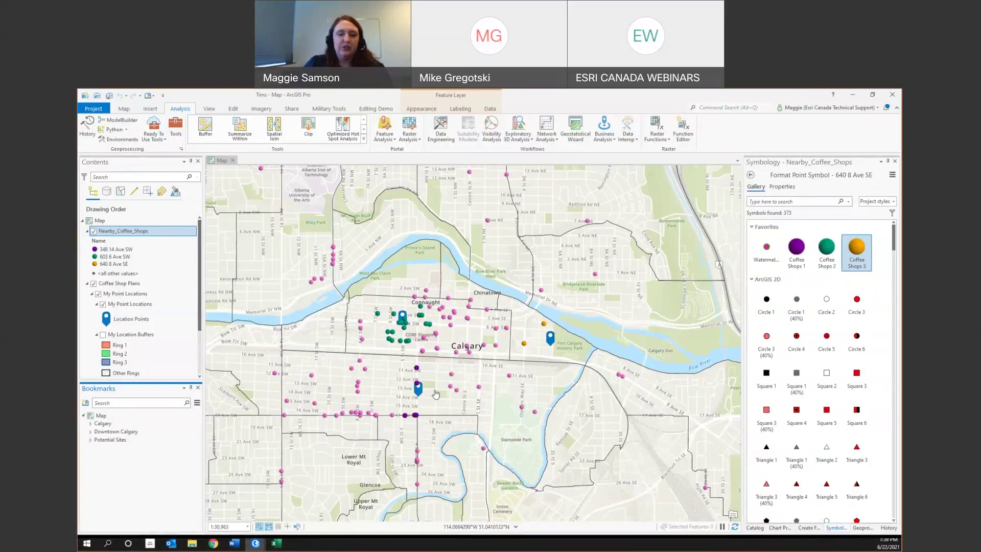
Step: Open the Enrich Layer tool and set Calgary Neighbourhoods as input with DowntownCalgary as the output feature class
{"action": "left_click", "coordinate": [724, 107]}
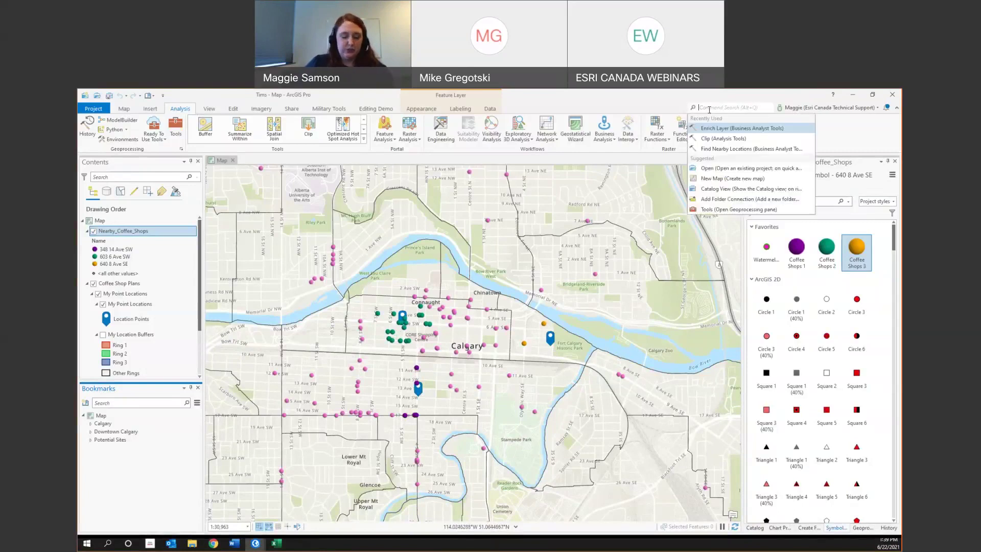
{"action": "left_click", "coordinate": [737, 129]}
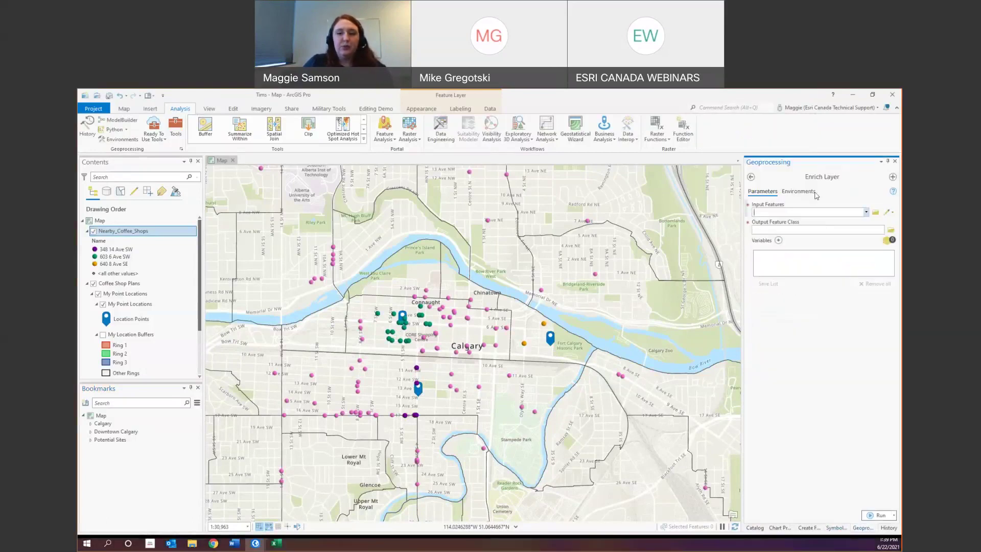
{"action": "left_click", "coordinate": [866, 212]}
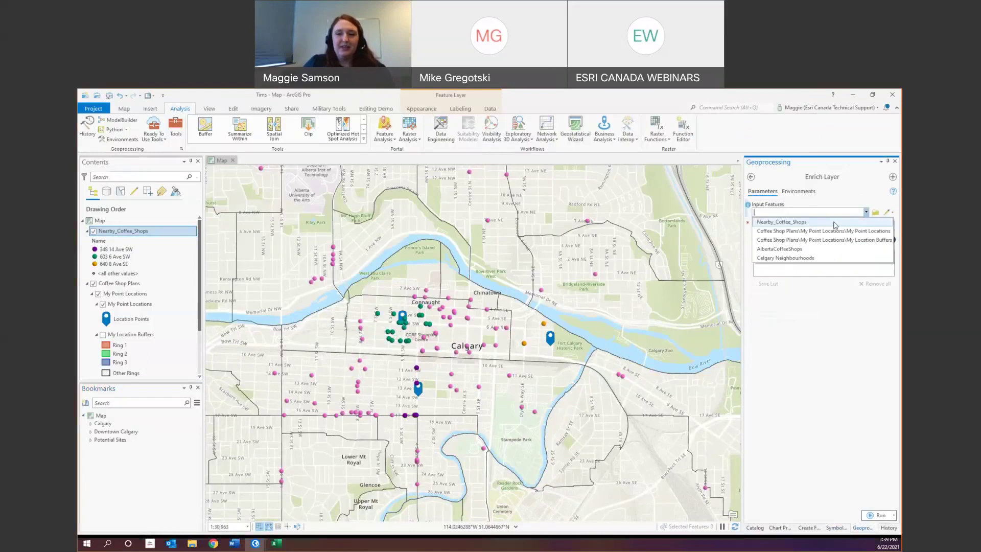
{"action": "left_click", "coordinate": [797, 257]}
{"action": "left_click_drag", "start_coordinate": [882, 230], "coordinate": [795, 231]}
{"action": "type", "text": "DowntownCalgary"}
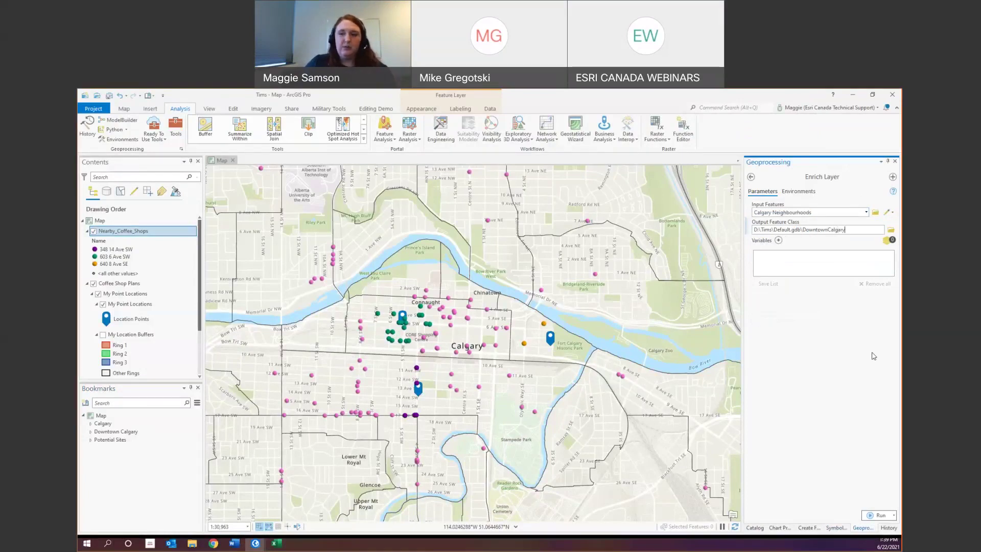
Step: Open the variable browser for Enrich Layer and select 2020 Total Population from the Common Population Variables
{"action": "left_click", "coordinate": [778, 240]}
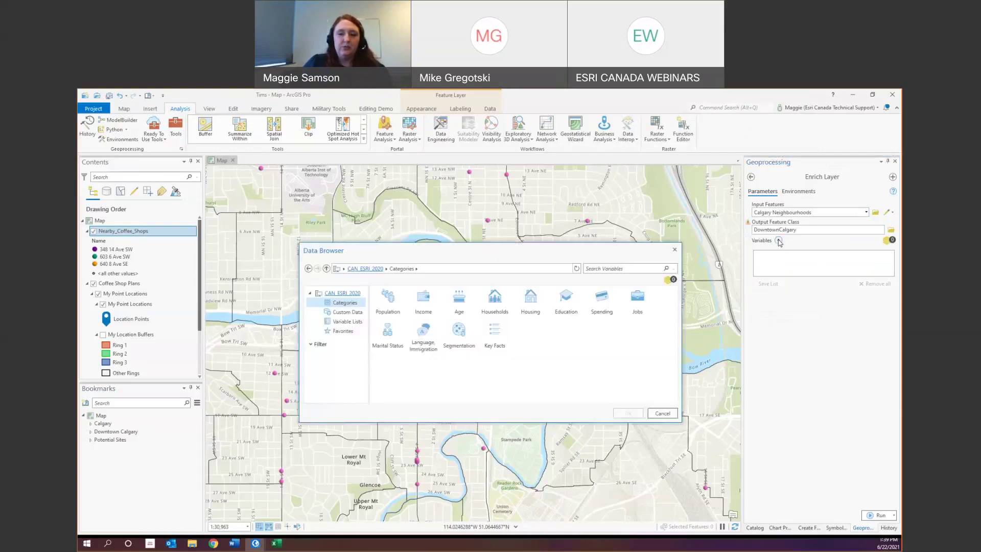
{"action": "left_click_drag", "start_coordinate": [483, 257], "coordinate": [485, 194]}
{"action": "left_click", "coordinate": [393, 238]}
{"action": "left_click", "coordinate": [392, 239]}
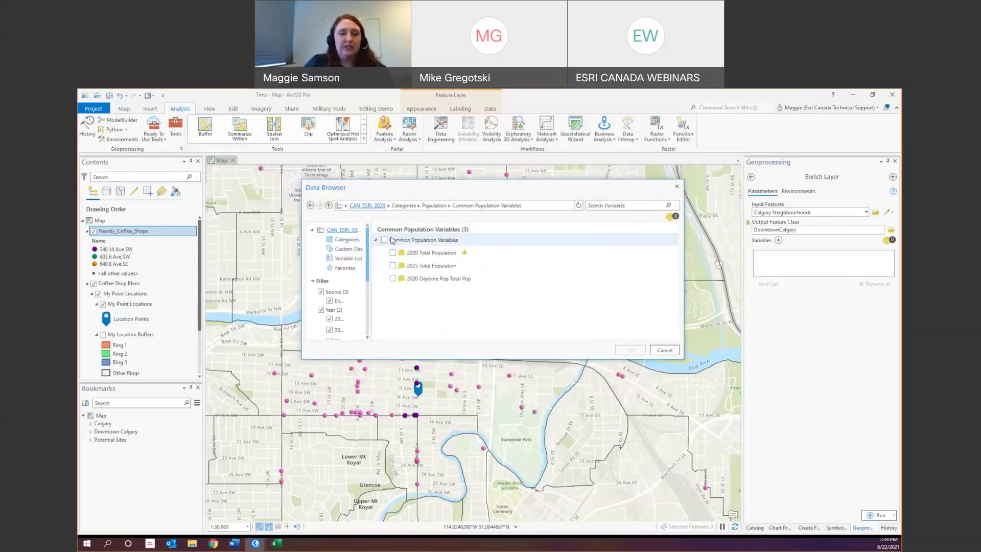
{"action": "left_click", "coordinate": [463, 265]}
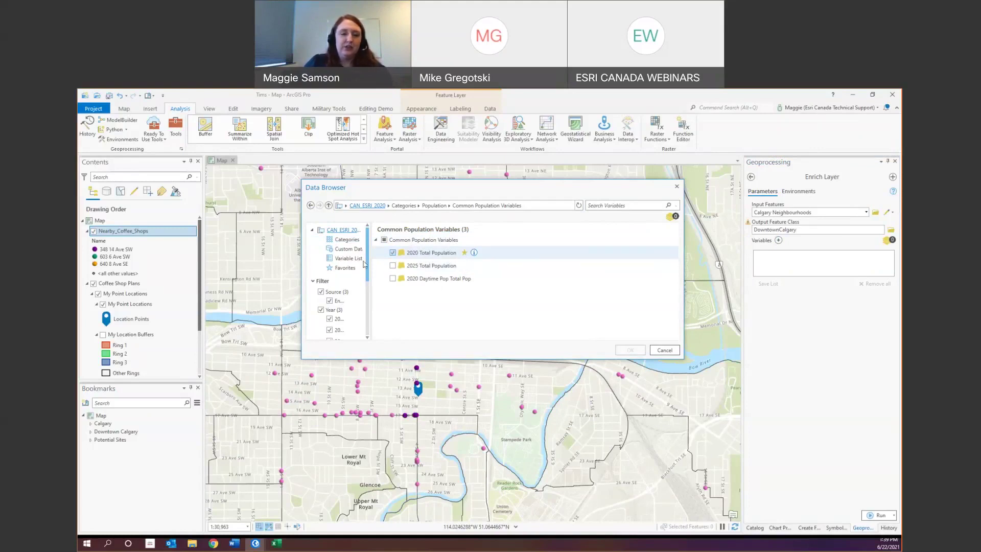
Step: Add the favourite variable 2020 Restaurant Snacks/Beverage as a percentage, accept the variable selection and run Enrich Layer
{"action": "left_click", "coordinate": [344, 268]}
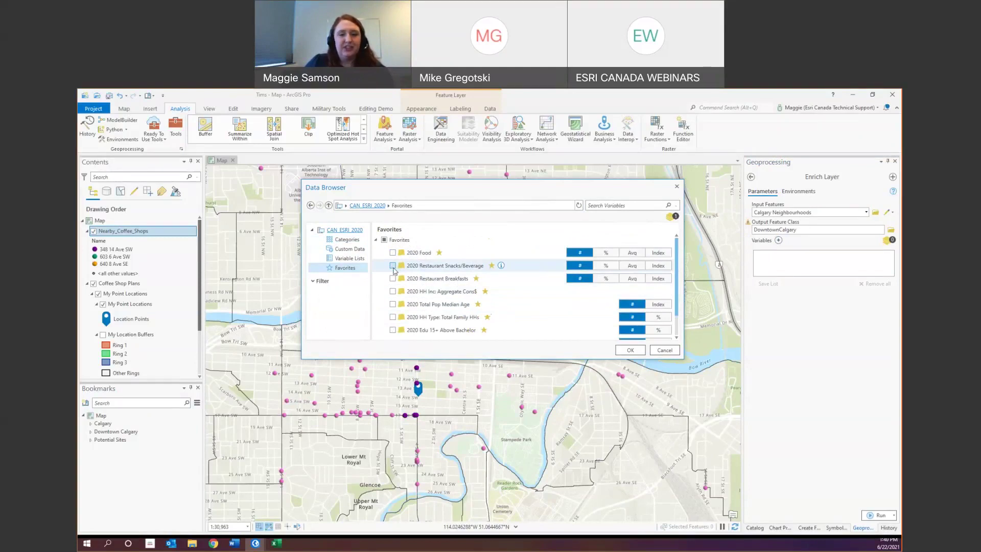
{"action": "left_click", "coordinate": [394, 269]}
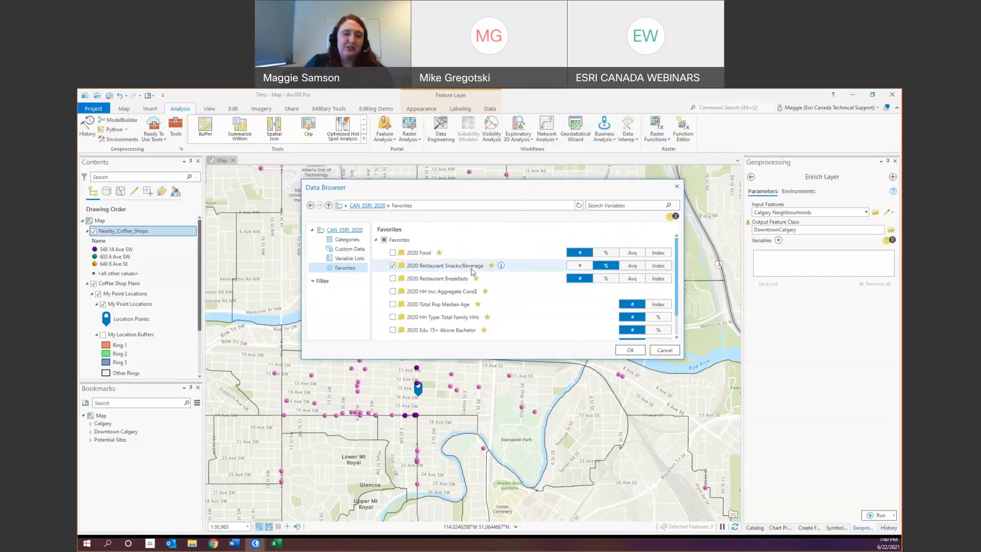
{"action": "scroll", "coordinate": [460, 272], "scroll_direction": "down", "scroll_amount": 2}
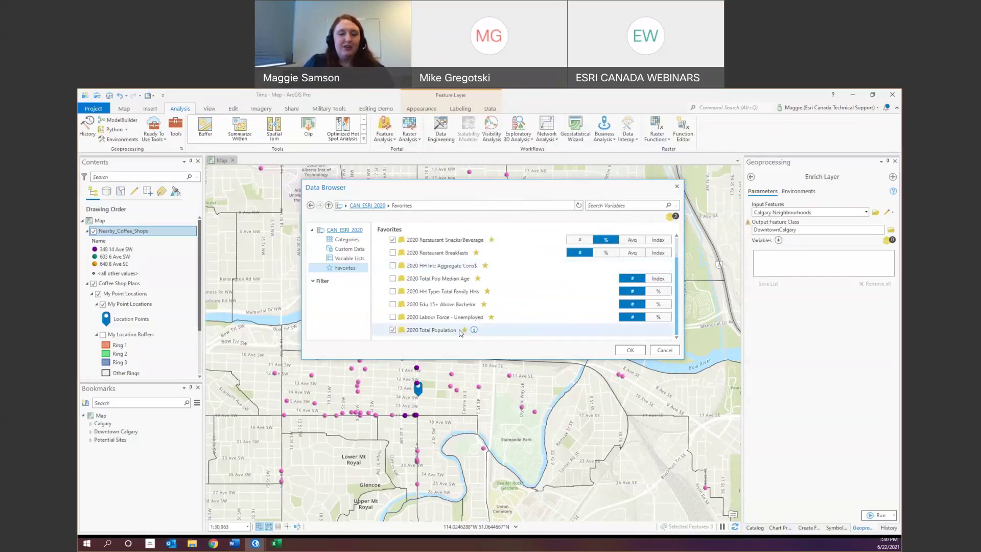
{"action": "scroll", "coordinate": [420, 270], "scroll_direction": "up", "scroll_amount": 2}
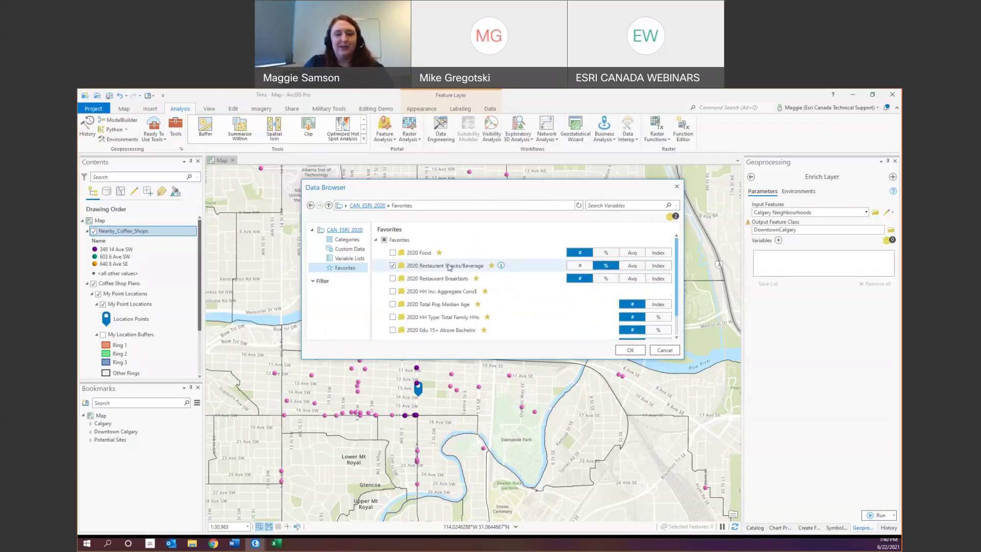
{"action": "left_click", "coordinate": [630, 350]}
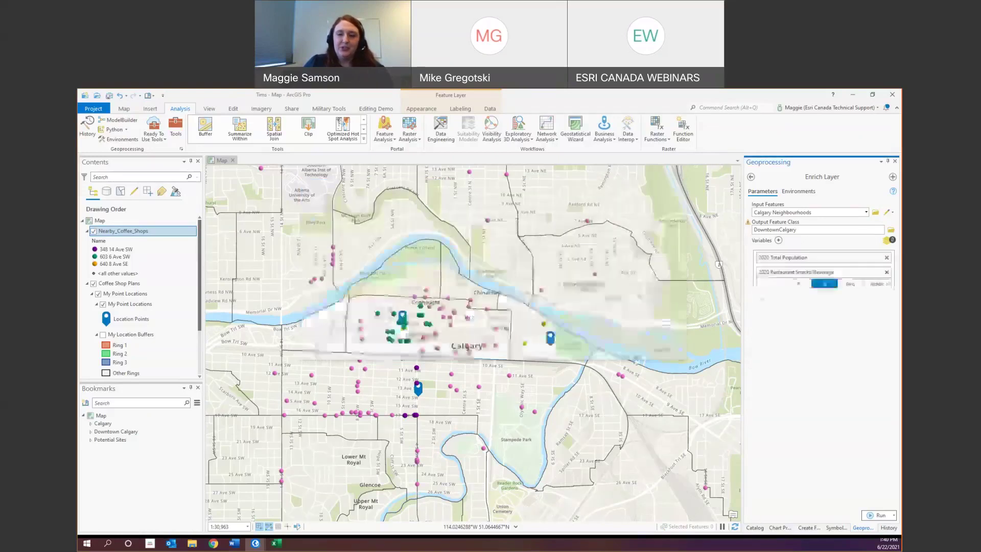
{"action": "left_click", "coordinate": [878, 515]}
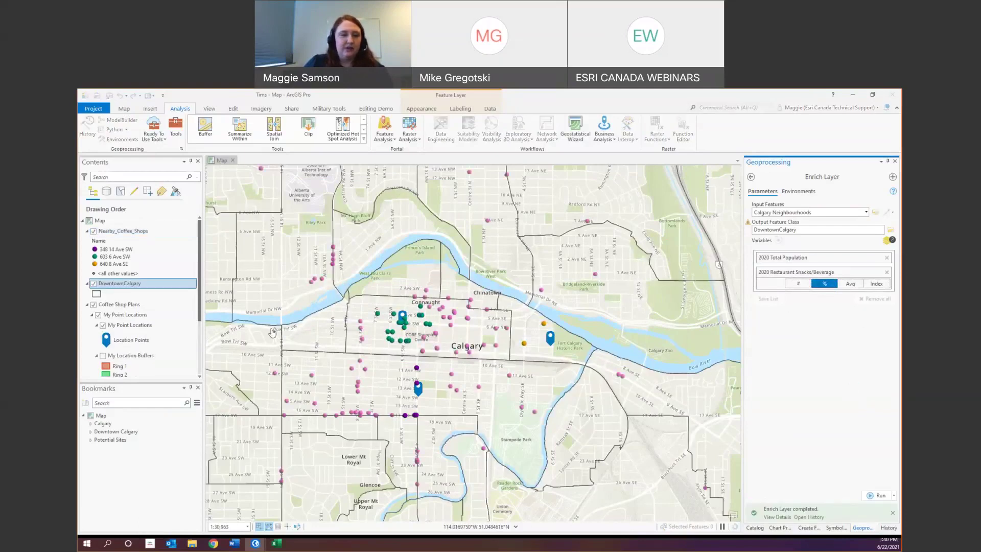
Step: Symbolize the DowntownCalgary layer with Bivariate Colors, using 2020 Total Population and 2020 Restaurant Snacks/Beverage as the two fields
{"action": "left_click", "coordinate": [97, 294]}
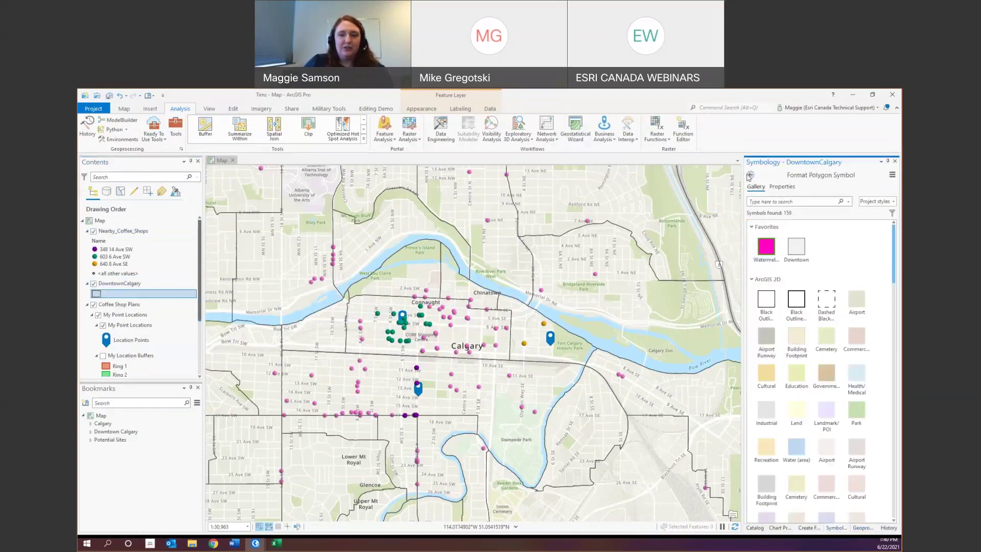
{"action": "left_click", "coordinate": [750, 174]}
{"action": "left_click", "coordinate": [790, 205]}
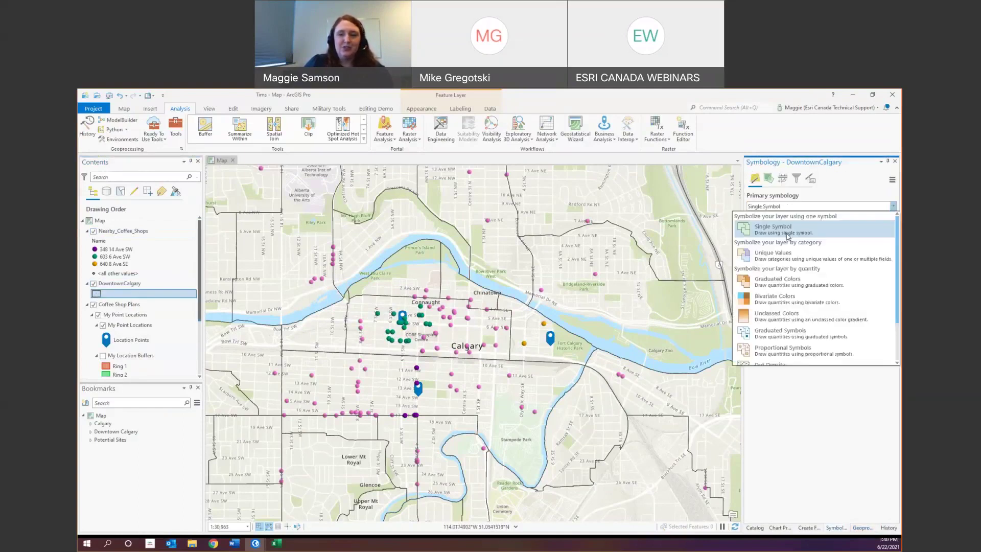
{"action": "left_click", "coordinate": [812, 272]}
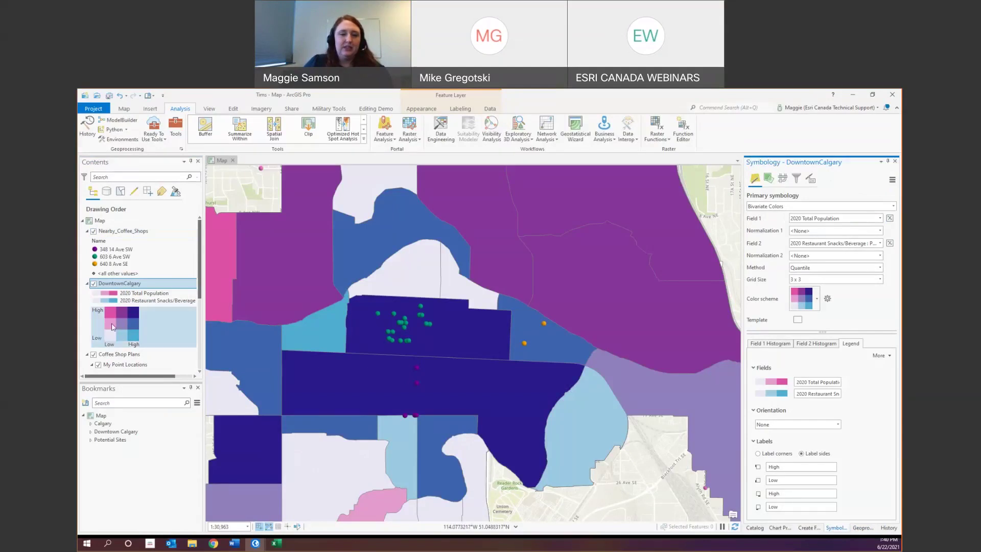
Step: Move the DowntownCalgary layer into the My Point Locations group, directly below the location points layer
{"action": "scroll", "coordinate": [204, 270], "scroll_direction": "down", "scroll_amount": 1}
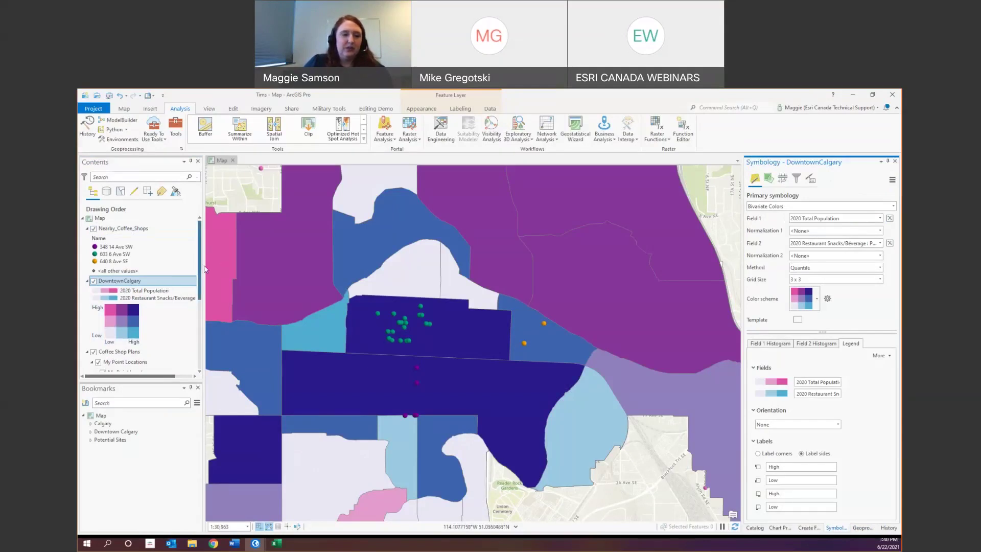
{"action": "scroll", "coordinate": [204, 269], "scroll_direction": "down", "scroll_amount": 5}
{"action": "left_click_drag", "start_coordinate": [129, 228], "coordinate": [128, 342]}
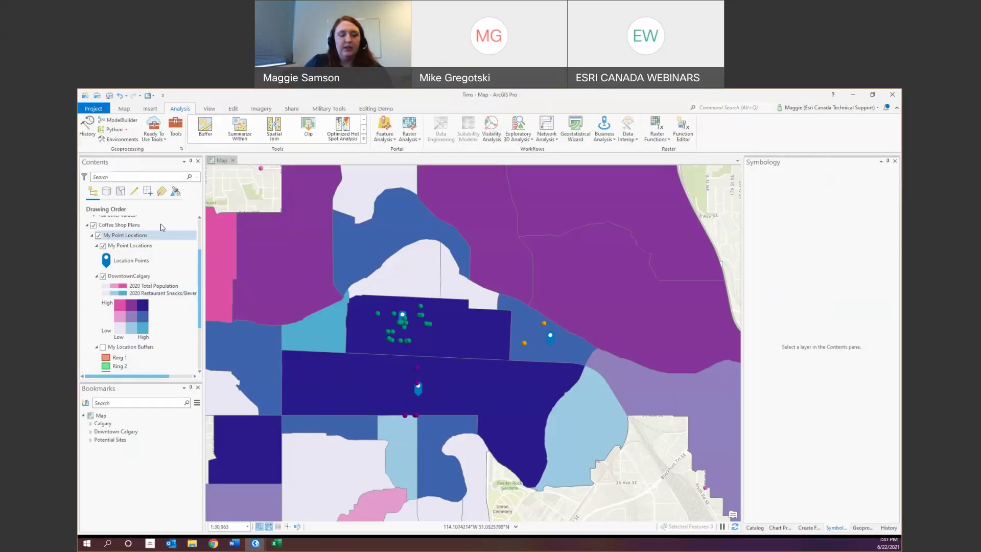
Step: Filter the layer list by active definition query and deactivate Query 1 on the Calgary Neighbourhoods layer
{"action": "left_click", "coordinate": [85, 177]}
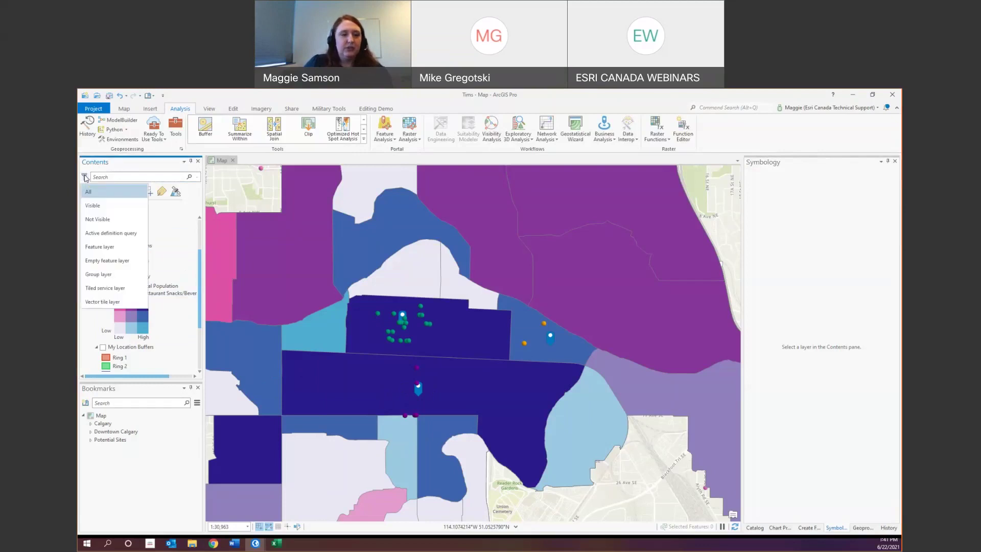
{"action": "left_click", "coordinate": [113, 235]}
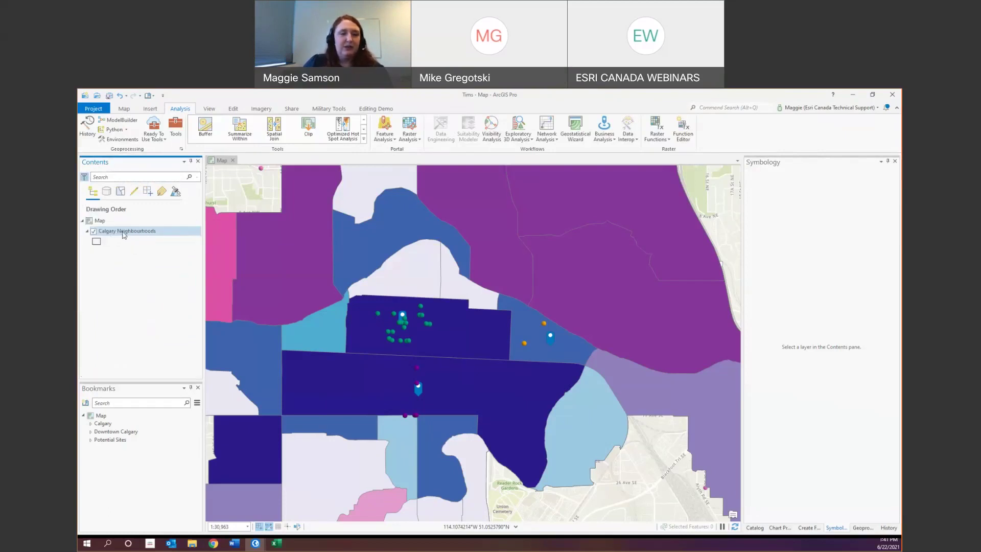
{"action": "right_click", "coordinate": [124, 235]}
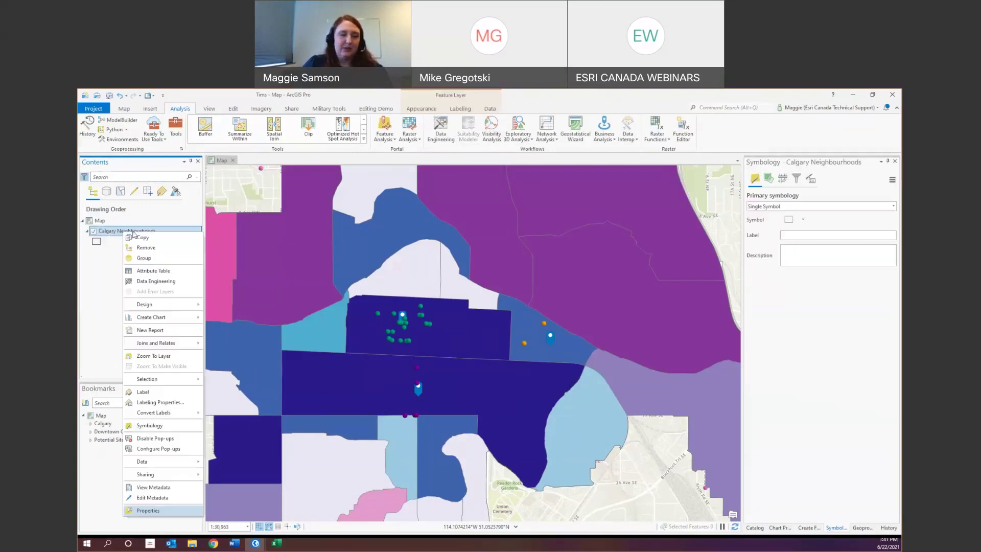
{"action": "left_click", "coordinate": [172, 513]}
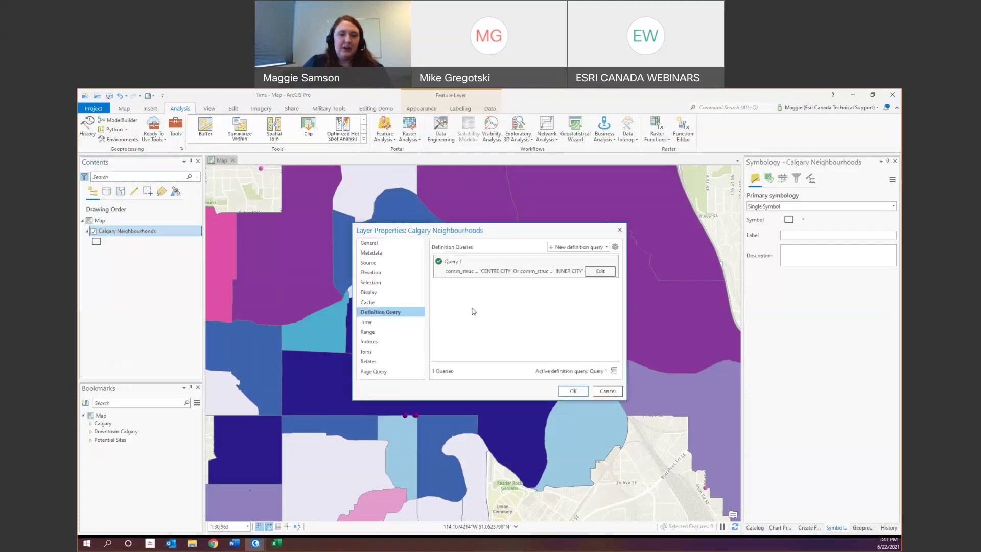
{"action": "left_click", "coordinate": [438, 261]}
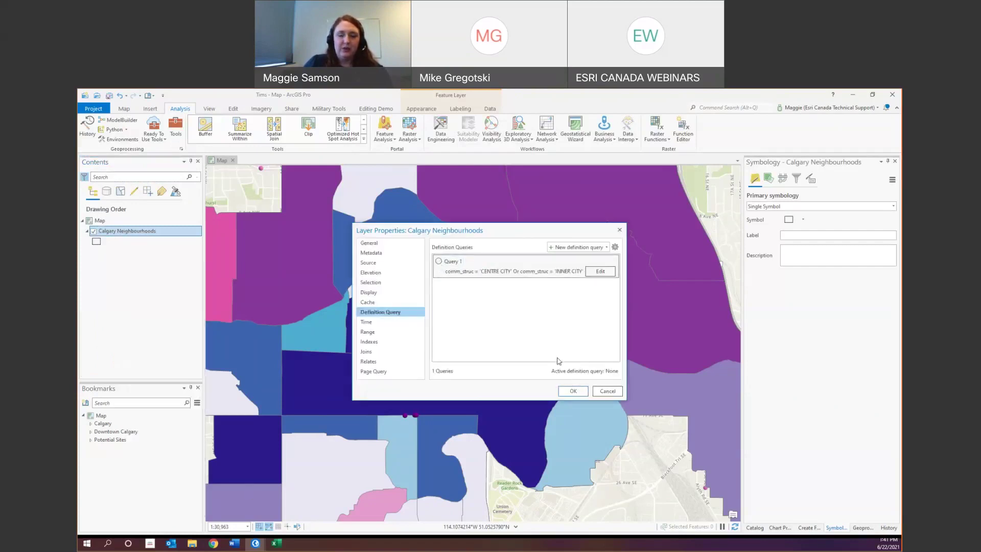
{"action": "left_click", "coordinate": [571, 391]}
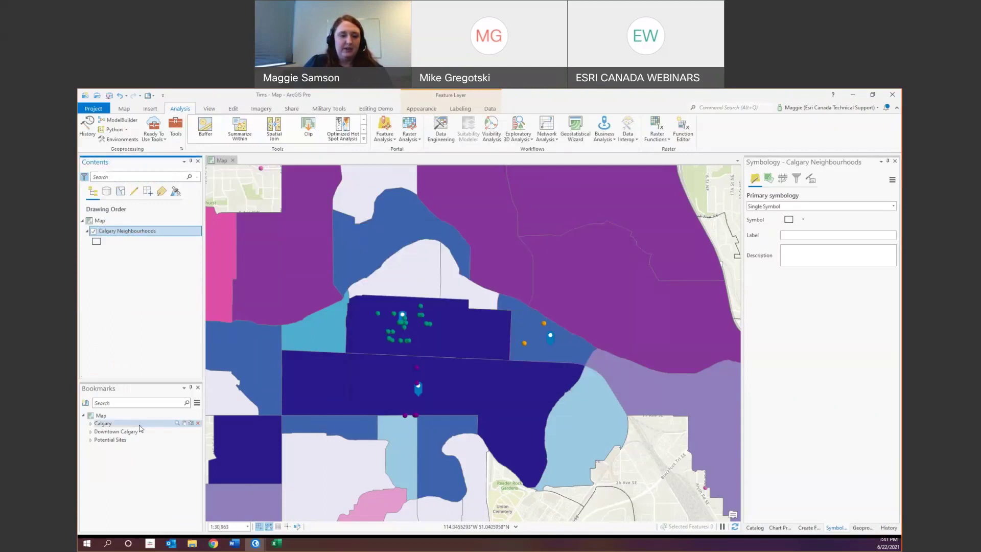
Step: Zoom the map to the Downtown Calgary bookmark and reset the layer list filter to show all layers
{"action": "left_click", "coordinate": [176, 434]}
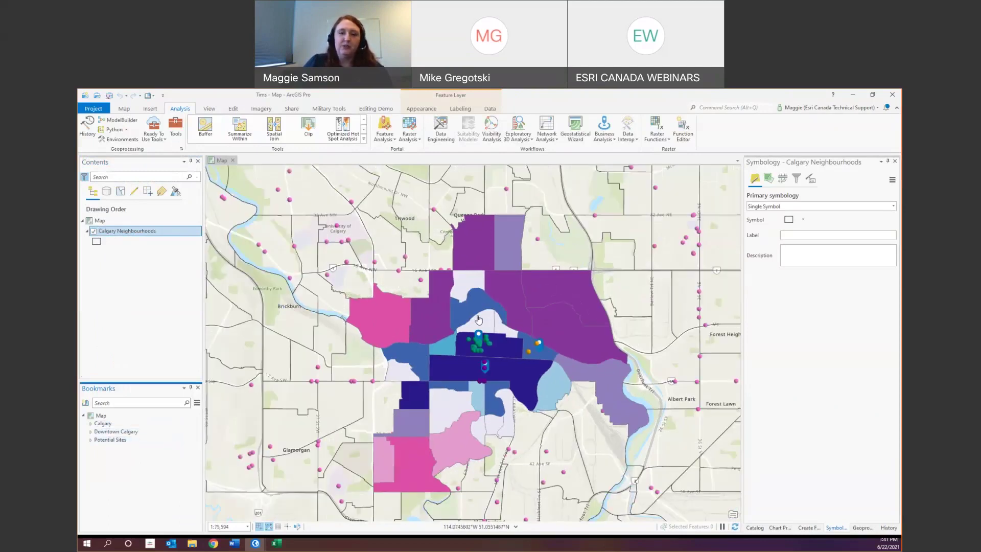
{"action": "left_click", "coordinate": [84, 177]}
{"action": "left_click", "coordinate": [103, 195]}
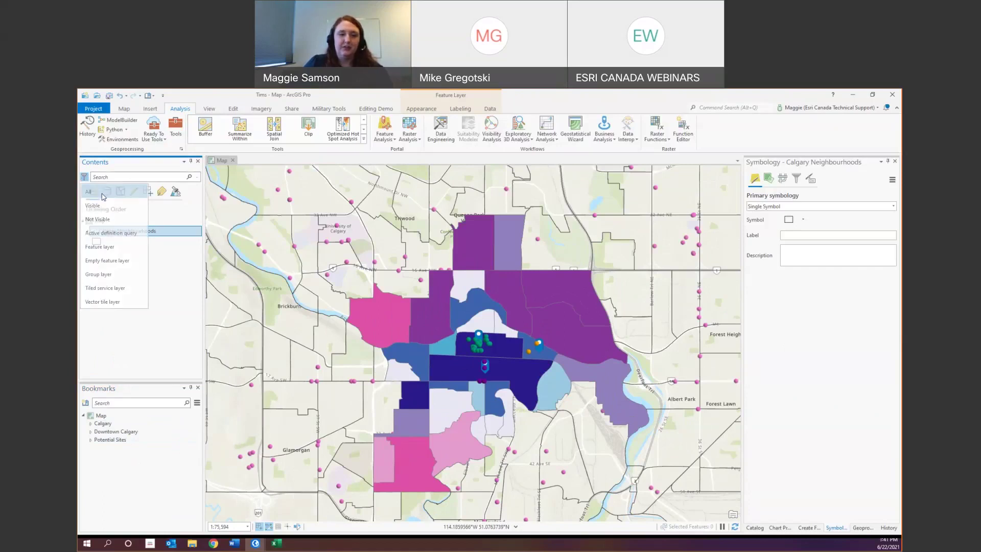
{"action": "left_click", "coordinate": [176, 264]}
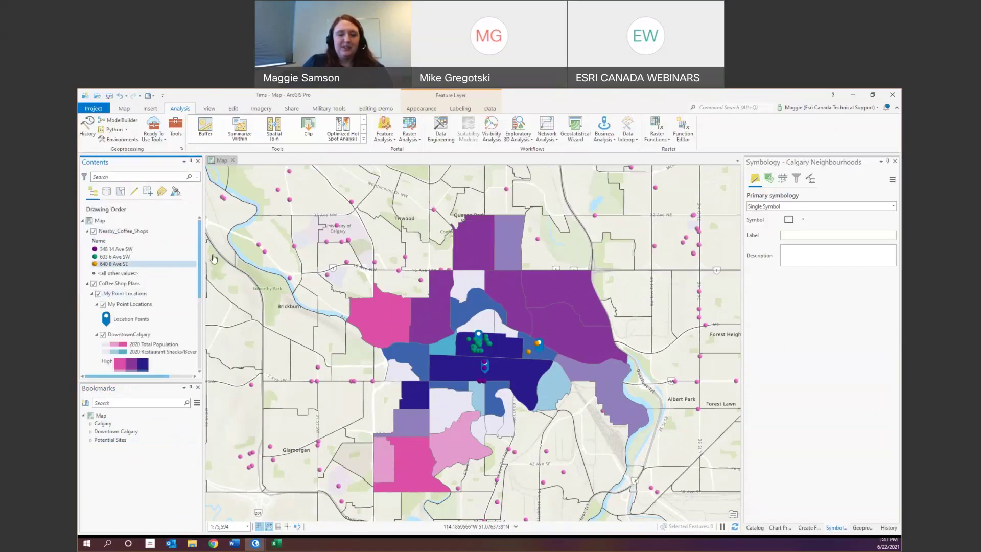
{"action": "left_click", "coordinate": [326, 328]}
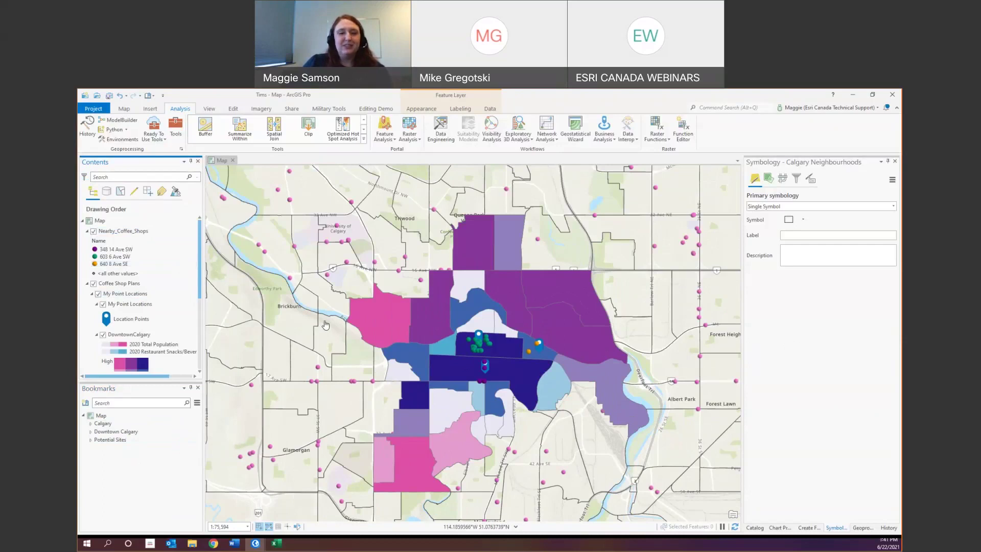
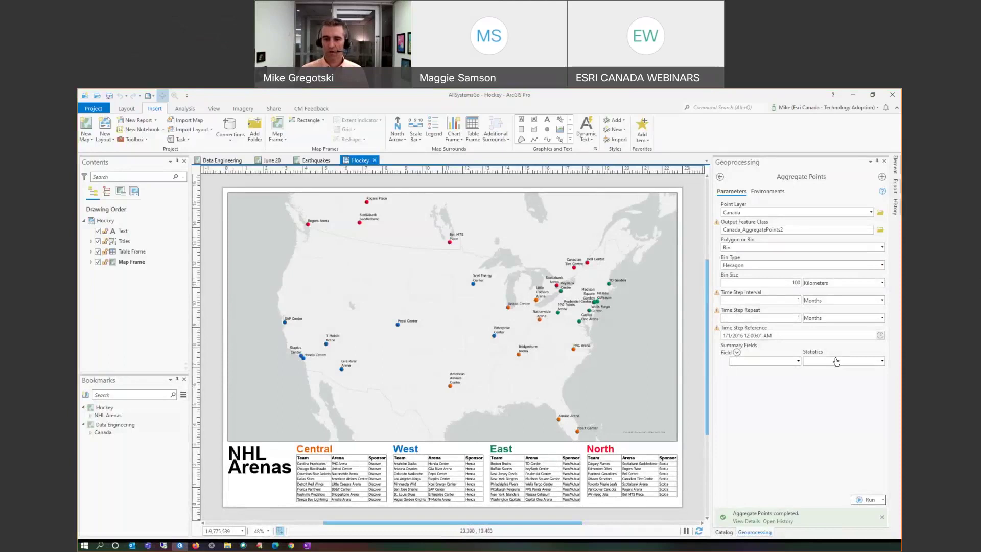
Step: Duplicate the NHL Arenas title text in the Hockey layout, placing the copy slightly below the original
{"action": "left_click_drag", "start_coordinate": [712, 323], "coordinate": [736, 325]}
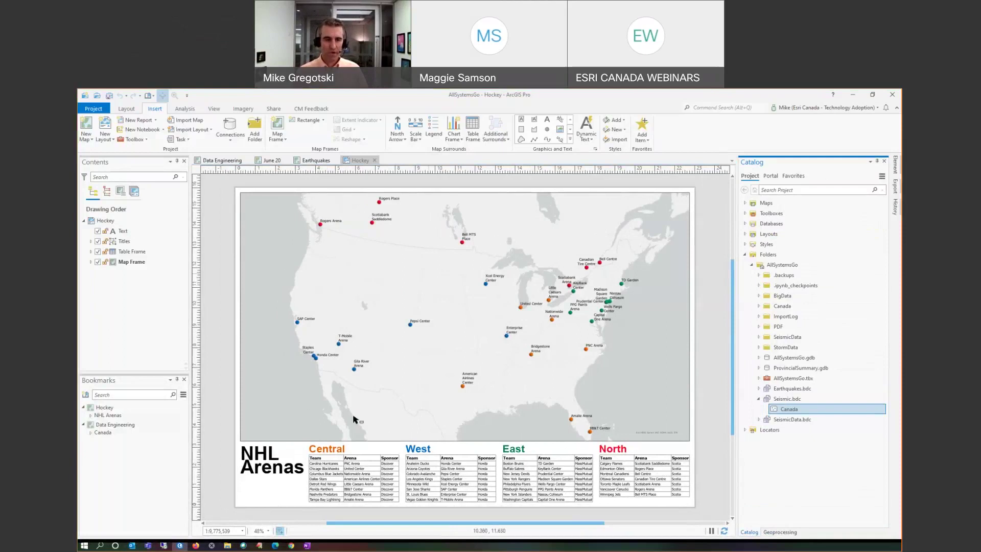
{"action": "left_click", "coordinate": [271, 464]}
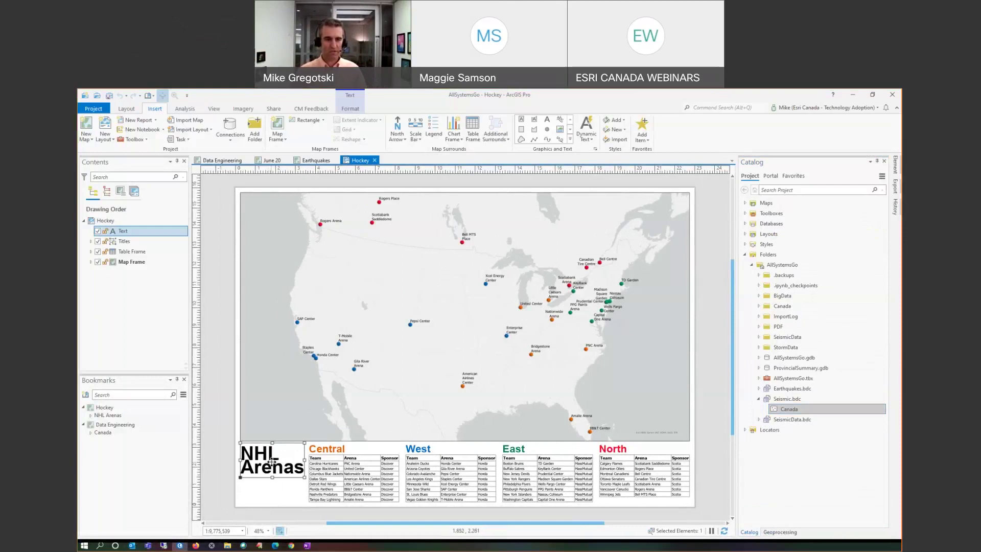
{"action": "left_click_drag", "start_coordinate": [271, 464], "coordinate": [276, 480]}
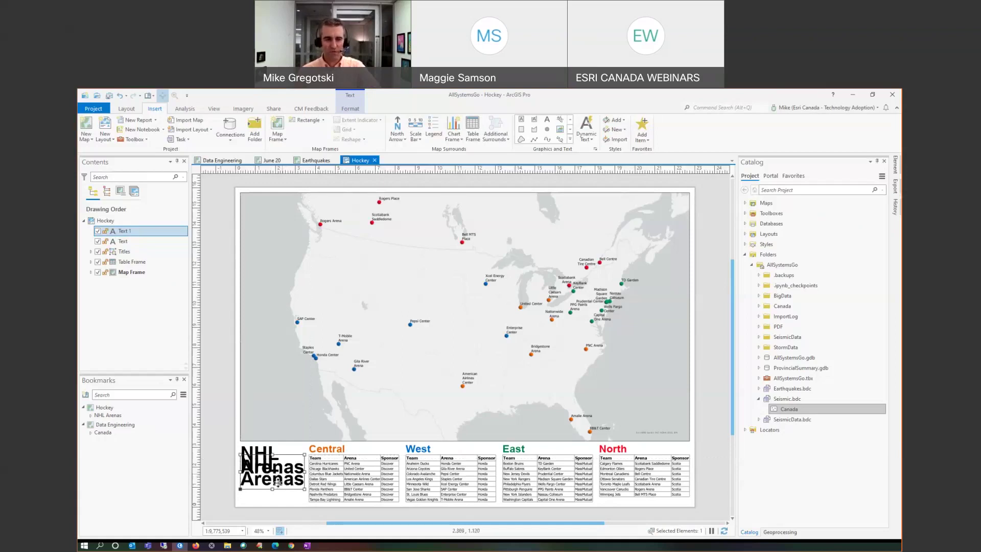
Step: Replace the text of the duplicated title element in the Hockey layout with "2020-2021 Season"
{"action": "left_click", "coordinate": [131, 236]}
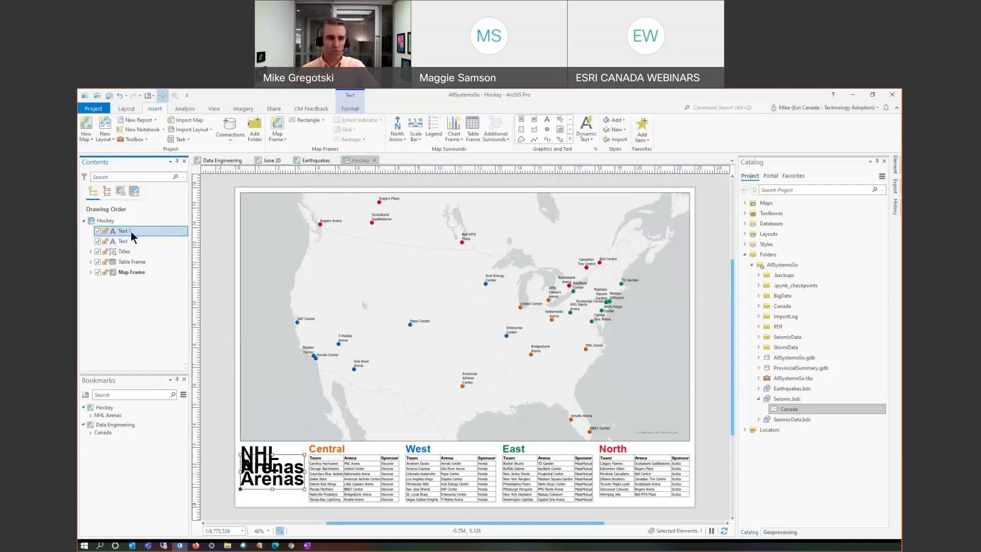
{"action": "right_click", "coordinate": [132, 236]}
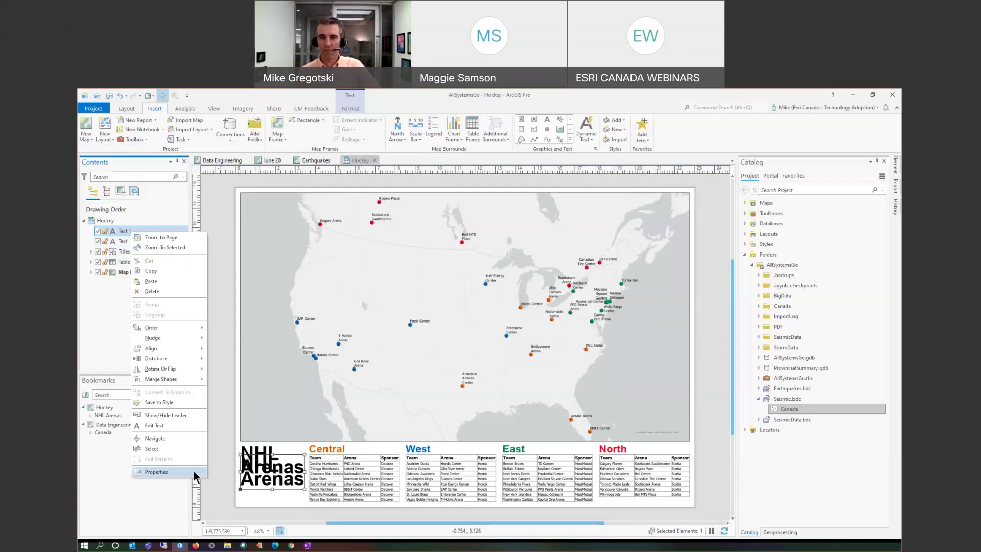
{"action": "left_click", "coordinate": [201, 472]}
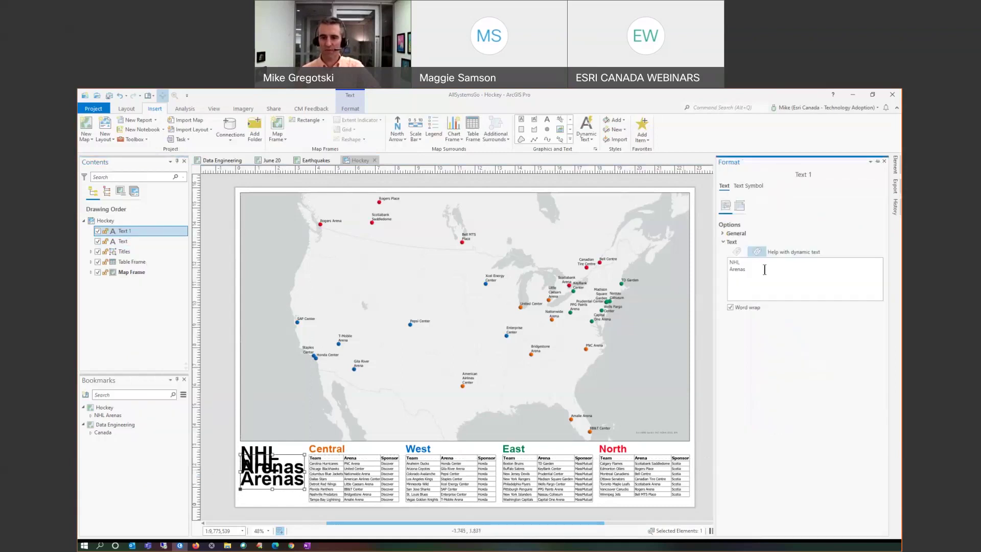
{"action": "left_click_drag", "start_coordinate": [765, 270], "coordinate": [707, 254]}
{"action": "type", "text": "2"}
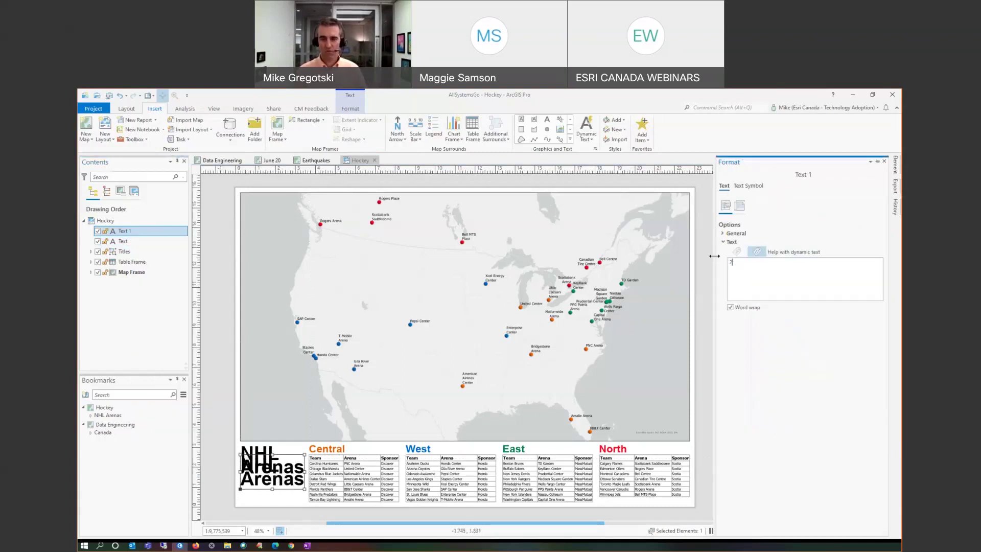
{"action": "type", "text": "020-202"}
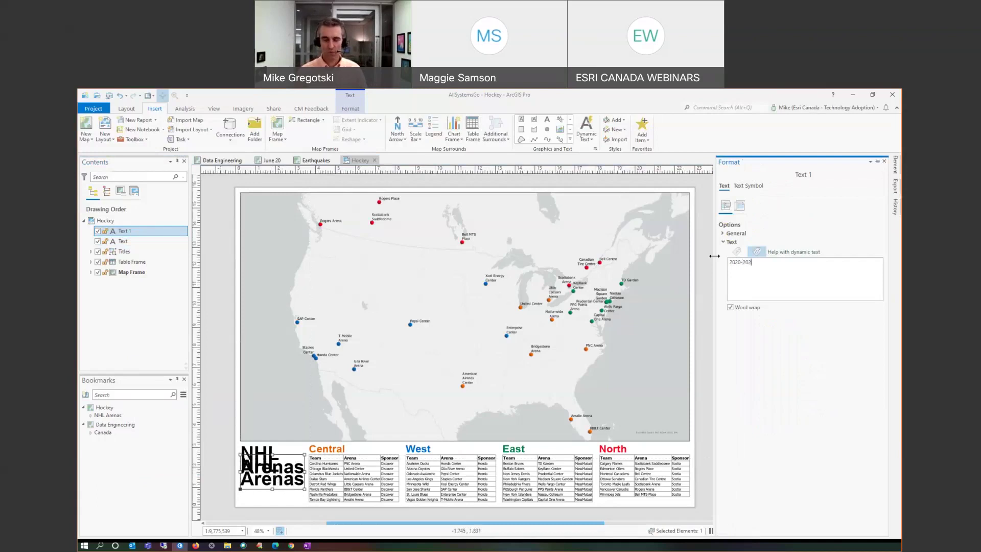
{"action": "type", "text": "1 Season"}
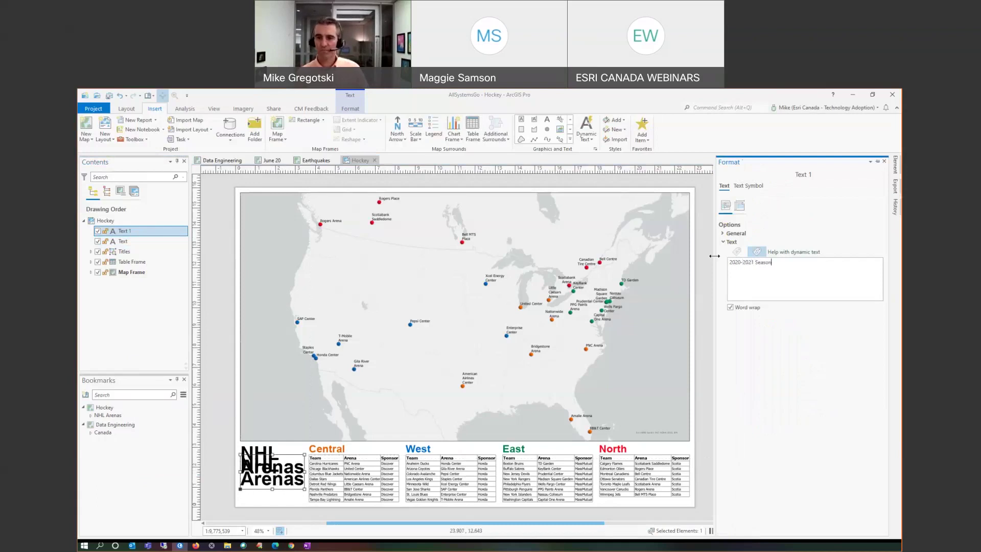
Step: Set the season subtitle's font size to 26 pt and nudge it slightly upward beneath the NHL Arenas title
{"action": "left_click", "coordinate": [747, 186]}
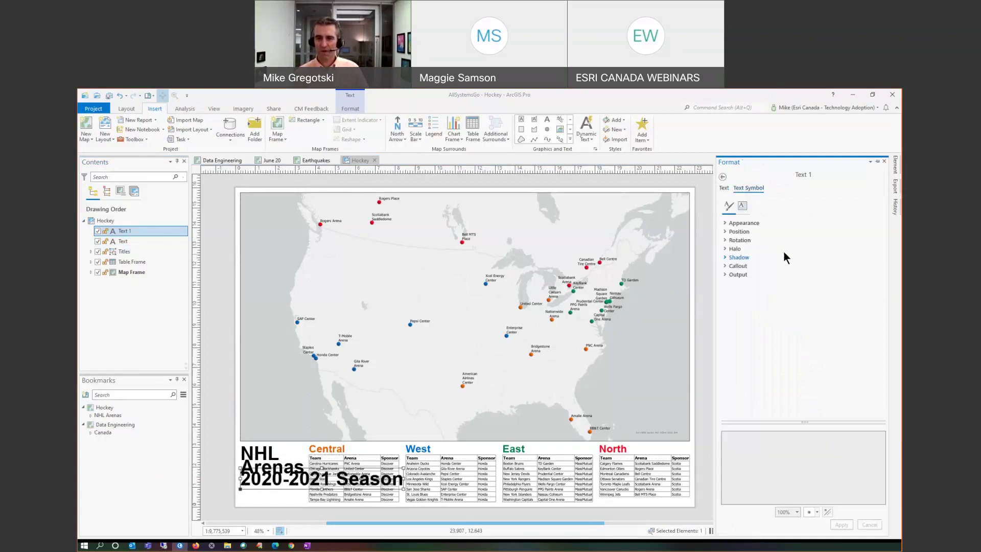
{"action": "left_click", "coordinate": [744, 224]}
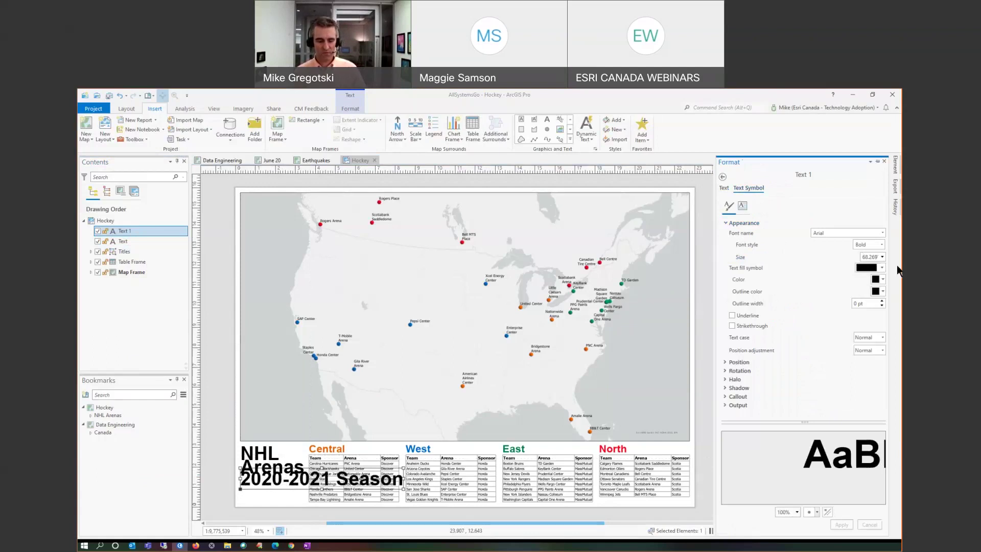
{"action": "type", "text": "26"}
{"action": "key", "text": "Return"}
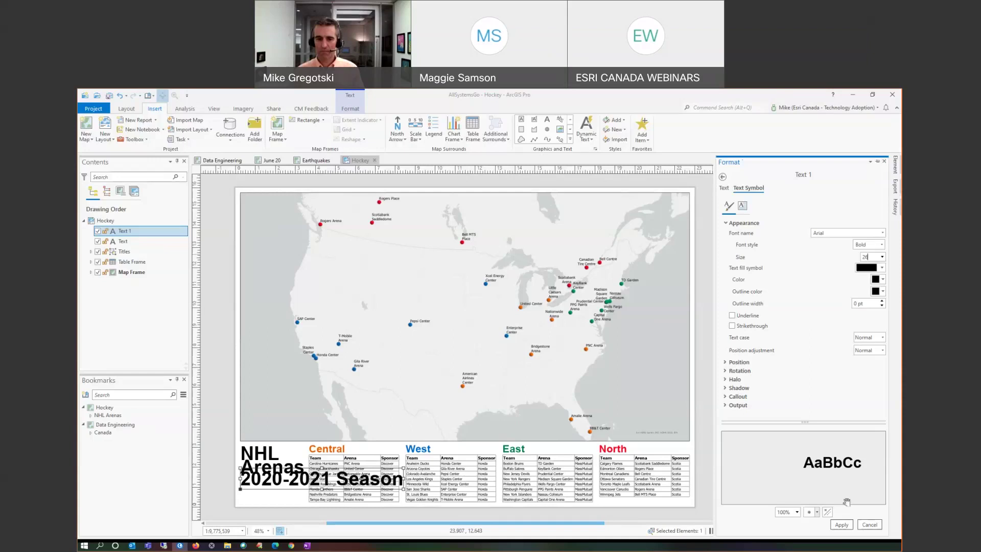
{"action": "left_click", "coordinate": [844, 524]}
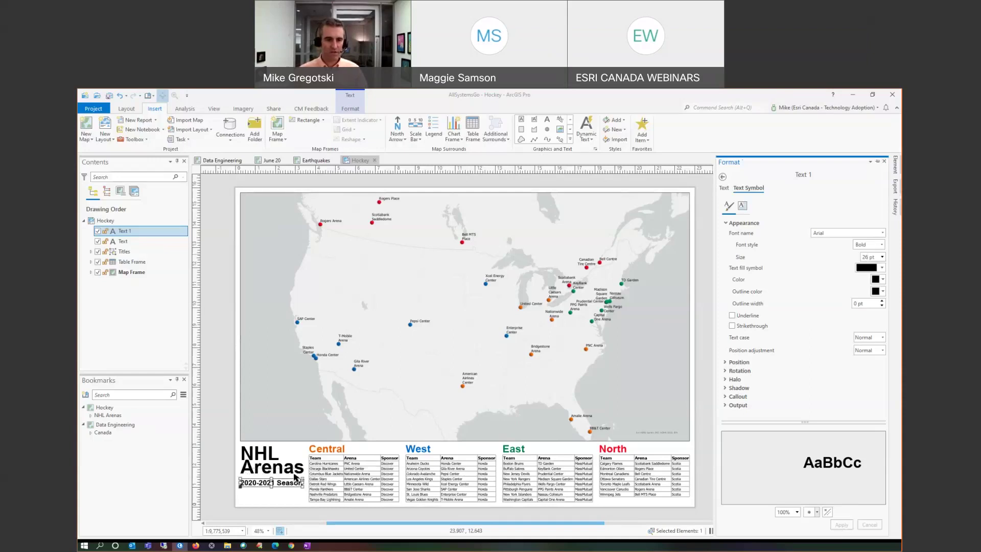
{"action": "left_click", "coordinate": [296, 479]}
{"action": "left_click_drag", "start_coordinate": [295, 478], "coordinate": [294, 477]}
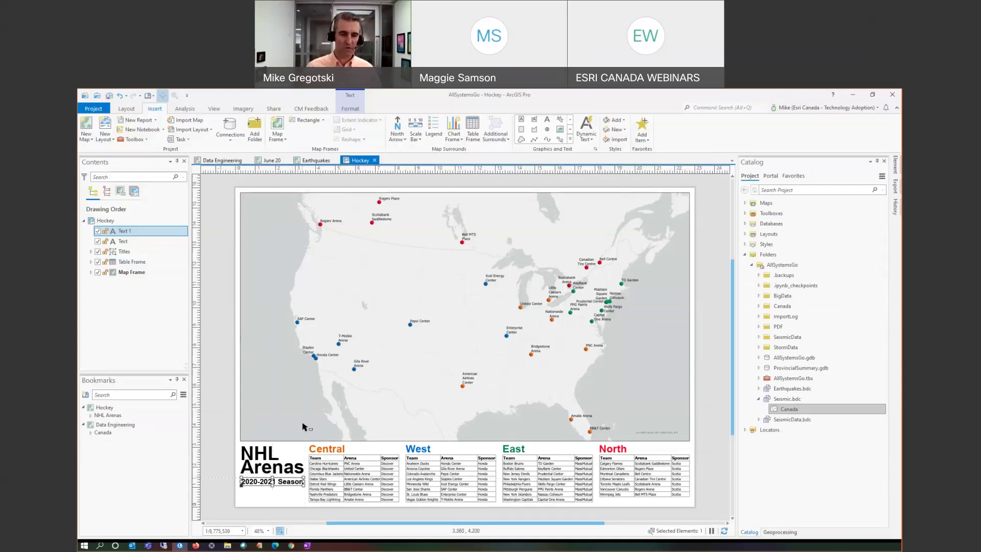
{"action": "left_click", "coordinate": [278, 504]}
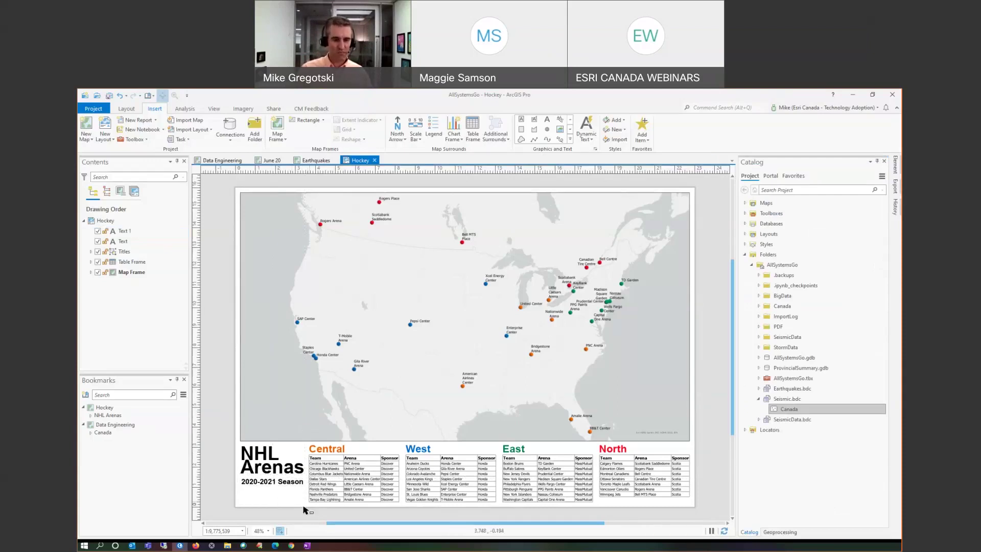
Step: Group the season subtitle with the NHL Arenas title and expand the group to show both text elements
{"action": "left_click", "coordinate": [269, 484]}
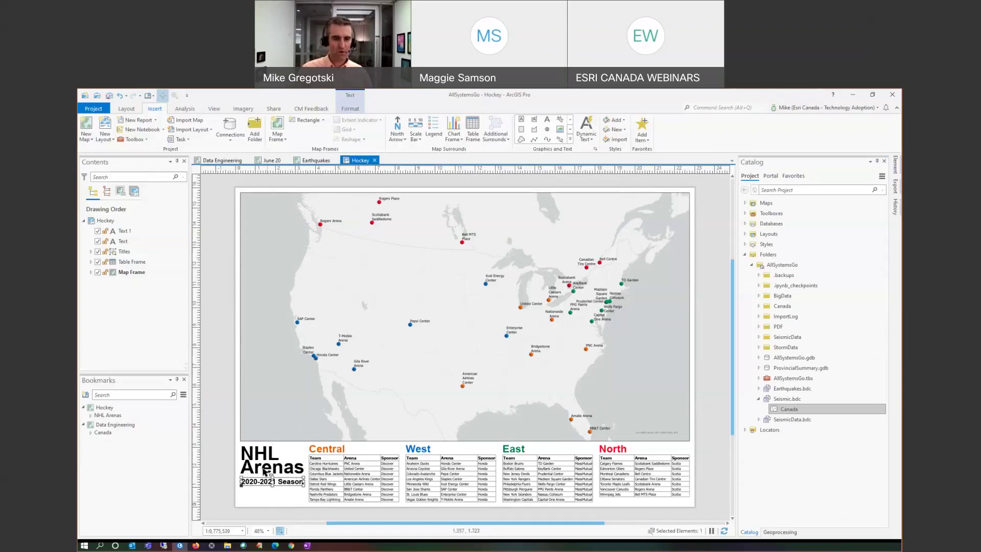
{"action": "left_click", "coordinate": [264, 466], "text": "shift"}
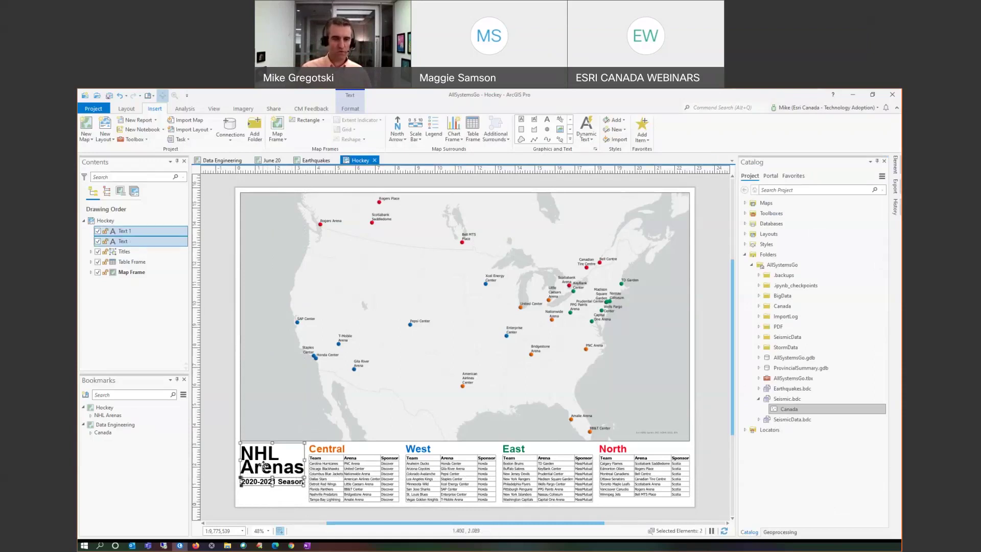
{"action": "key", "text": "ctrl+g"}
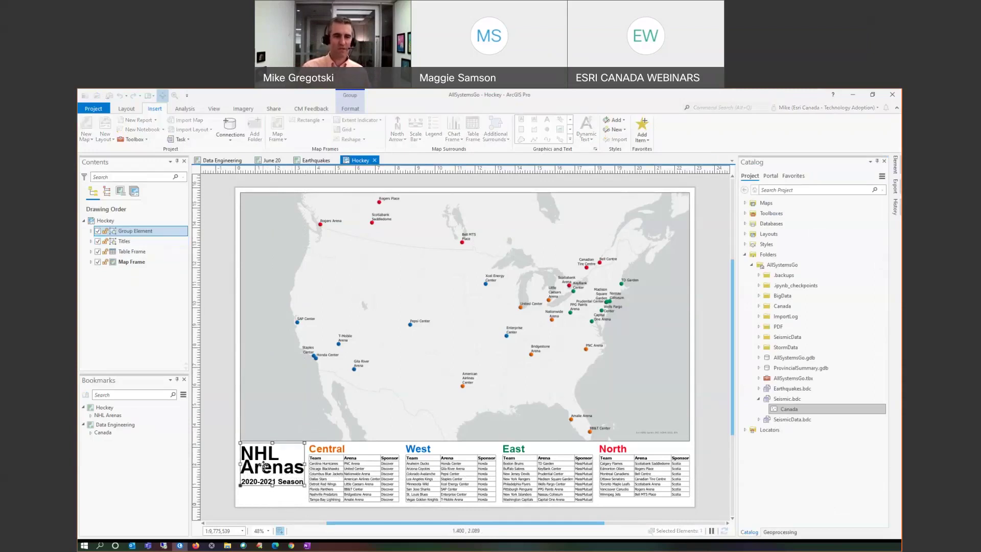
{"action": "left_click", "coordinate": [91, 231]}
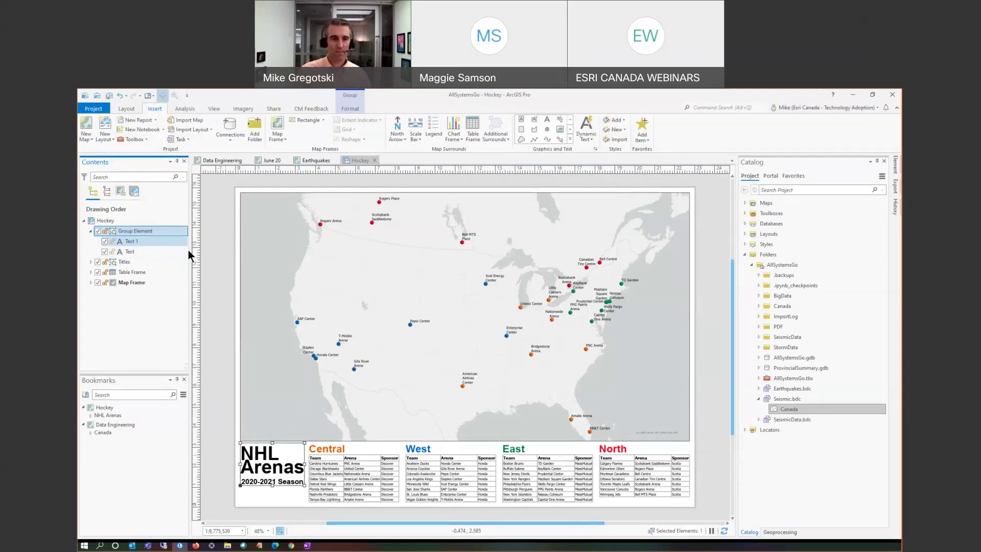
{"action": "left_click", "coordinate": [216, 266]}
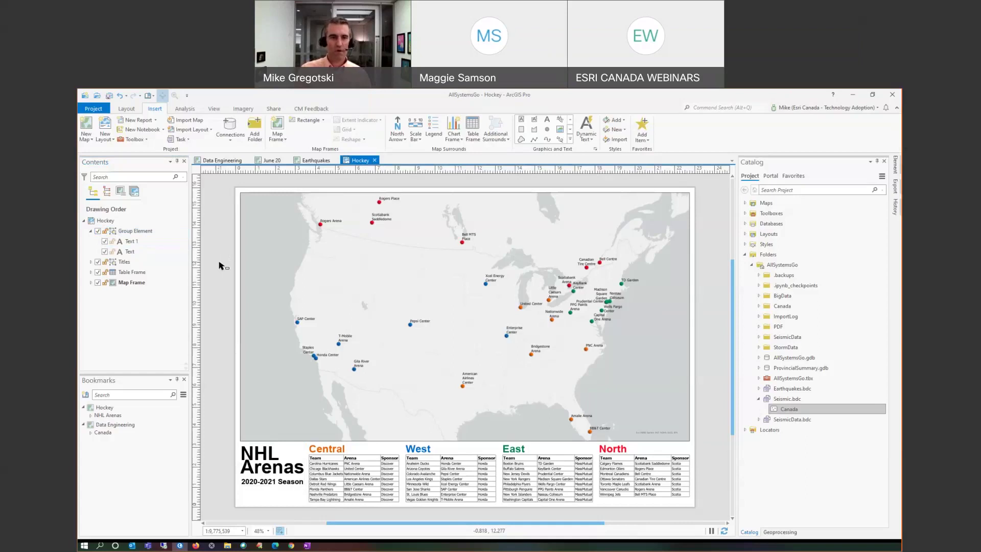
Step: Capture the Hockey layout to the clipboard, switch to Twitter and post it as an image in the drafted tweet
{"action": "left_click", "coordinate": [273, 109]}
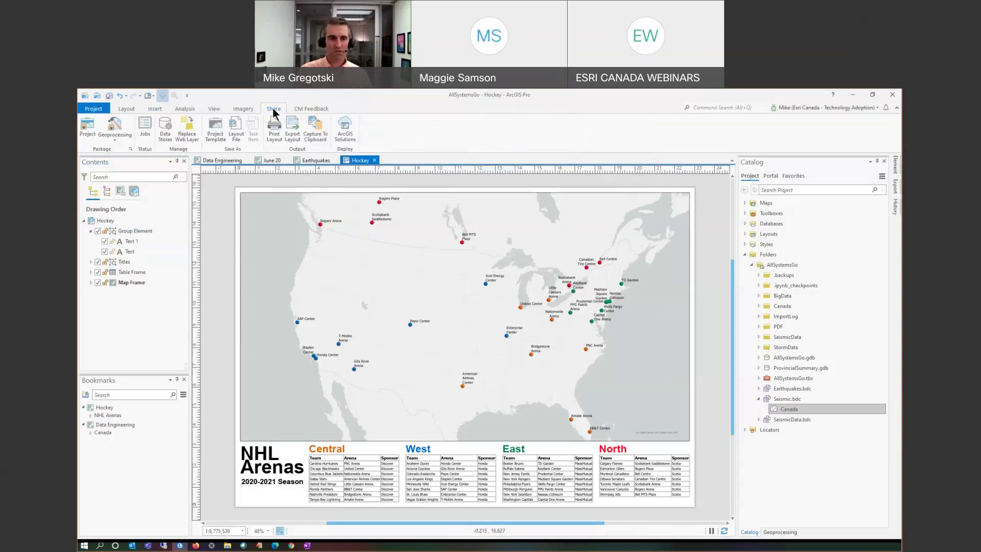
{"action": "left_click", "coordinate": [317, 137]}
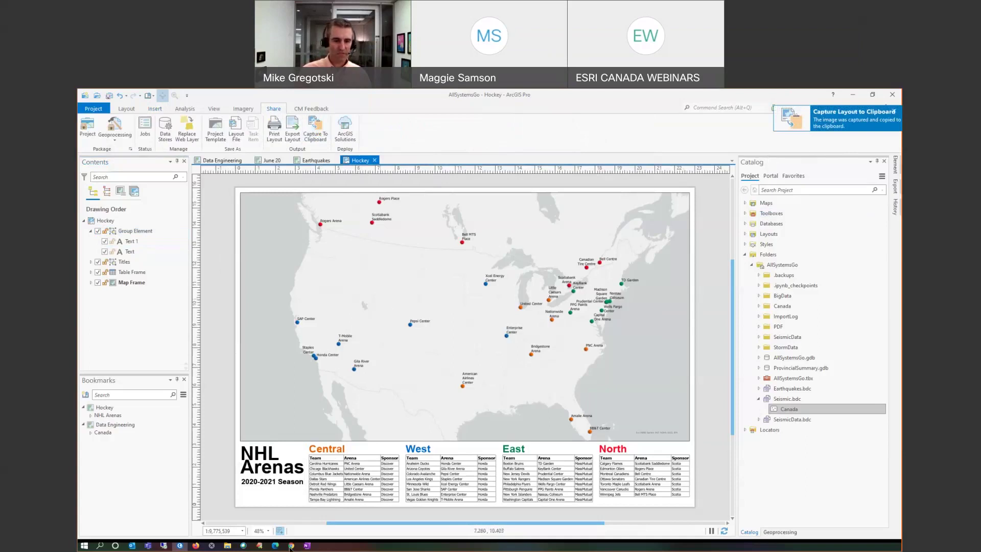
{"action": "left_click", "coordinate": [319, 511]}
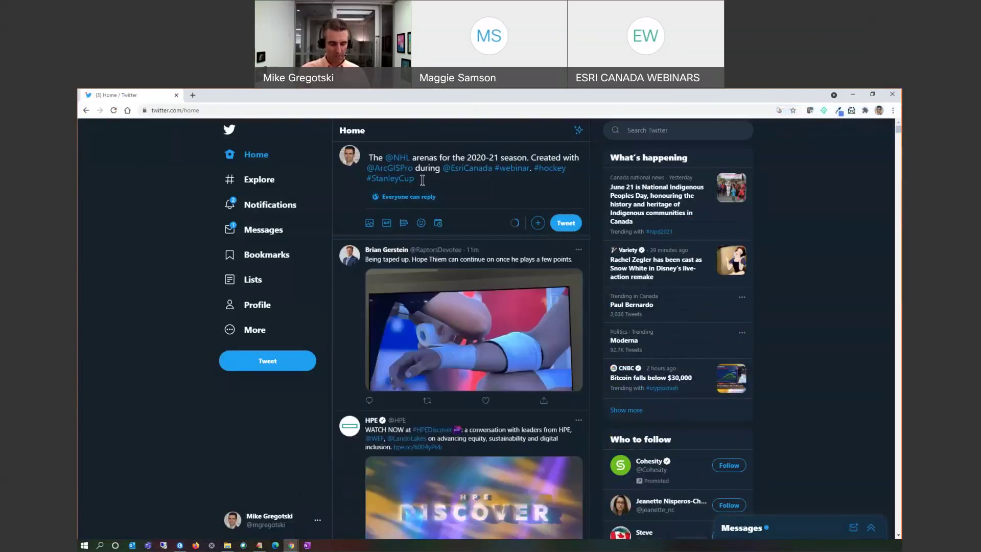
{"action": "key", "text": "ctrl+v"}
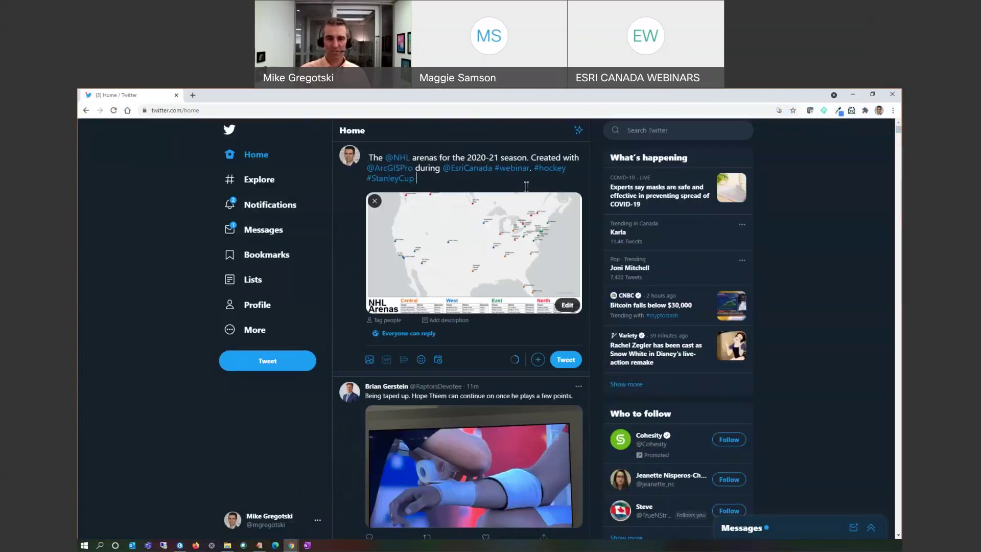
{"action": "left_click", "coordinate": [565, 361]}
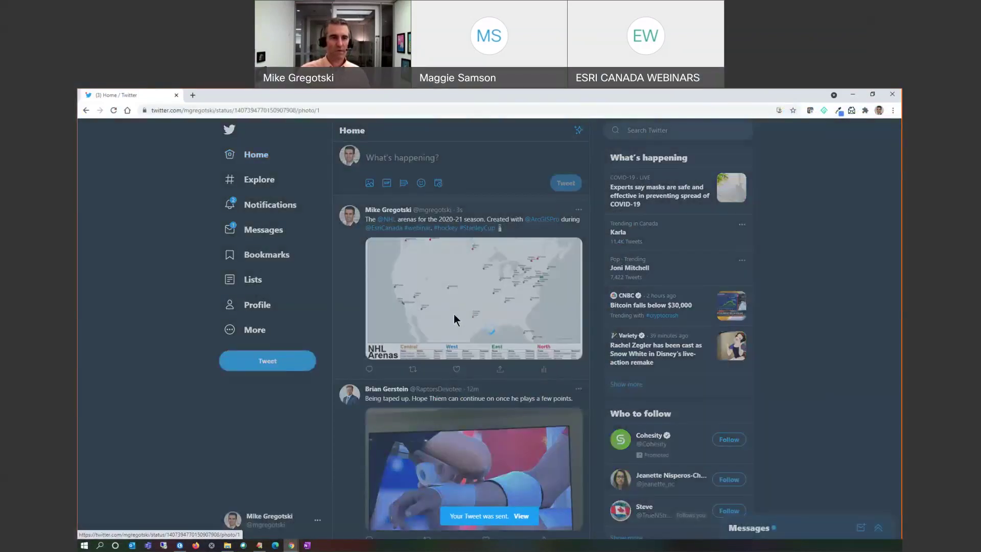
Step: View the posted layout image at full size, close it and return to ArcGIS Pro
{"action": "left_click", "coordinate": [453, 313]}
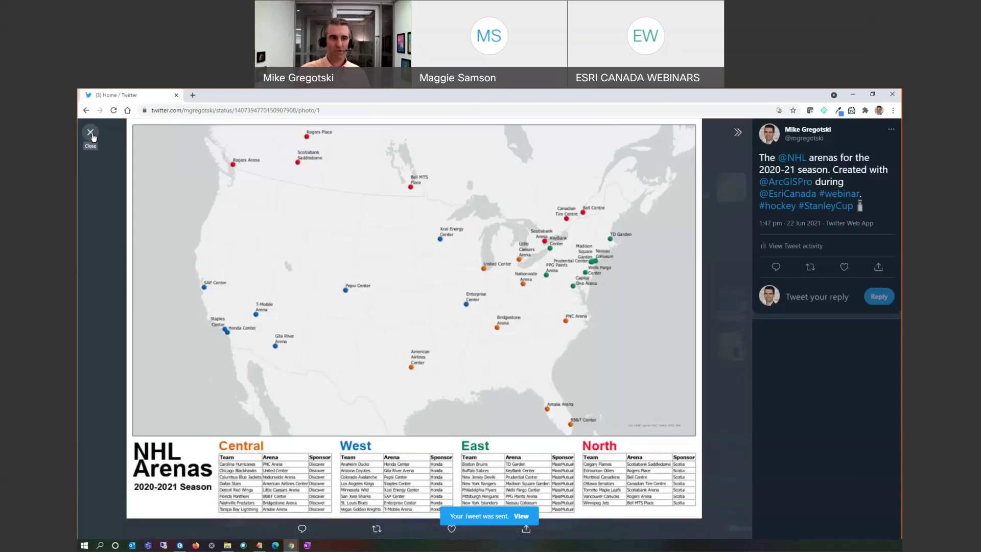
{"action": "left_click", "coordinate": [90, 133]}
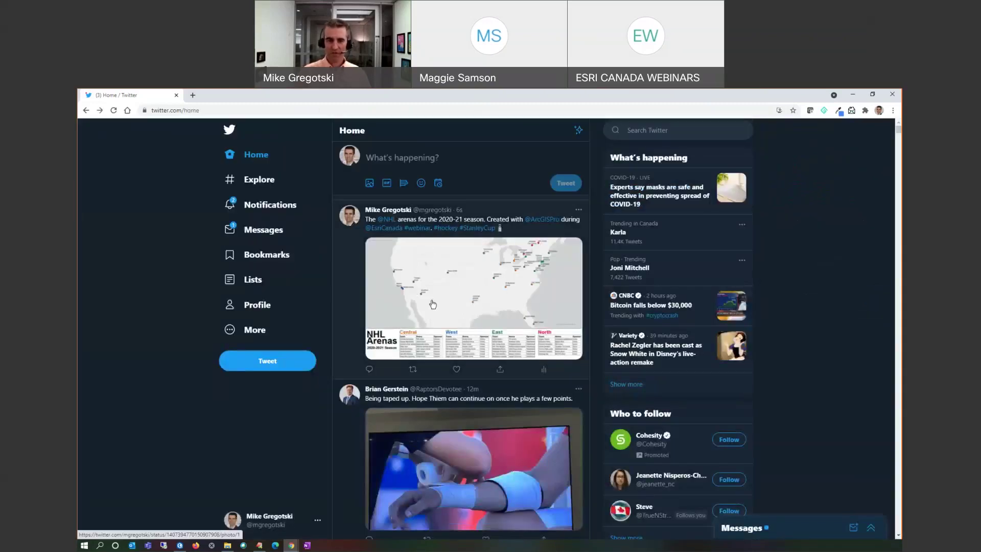
{"action": "left_click", "coordinate": [852, 94]}
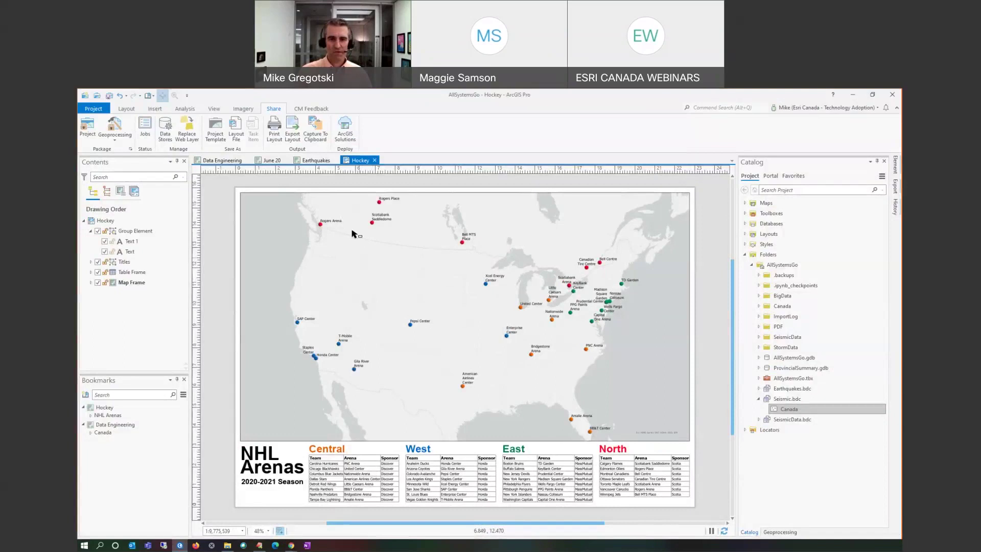
Step: Open the map frame's properties and expand its accessibility options
{"action": "right_click", "coordinate": [131, 285]}
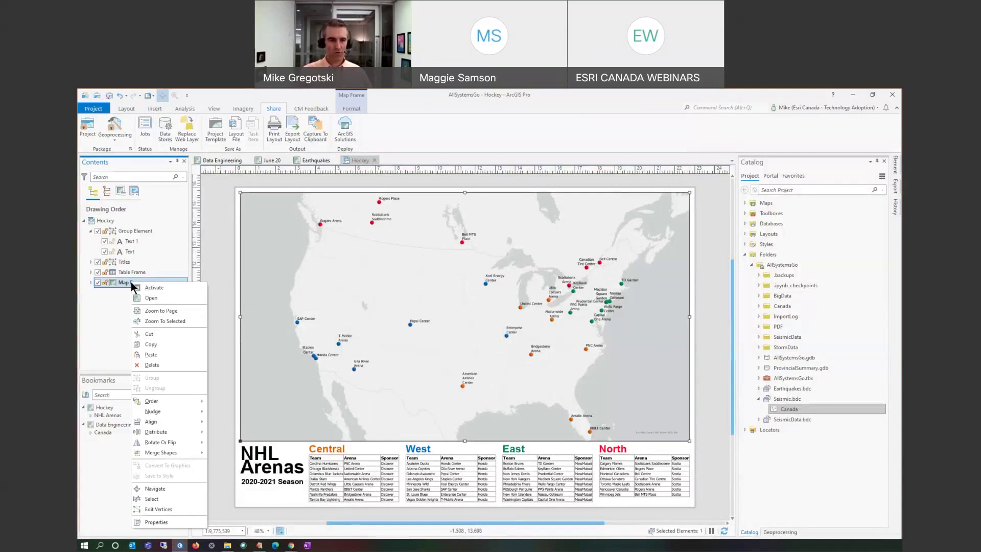
{"action": "left_click", "coordinate": [155, 521]}
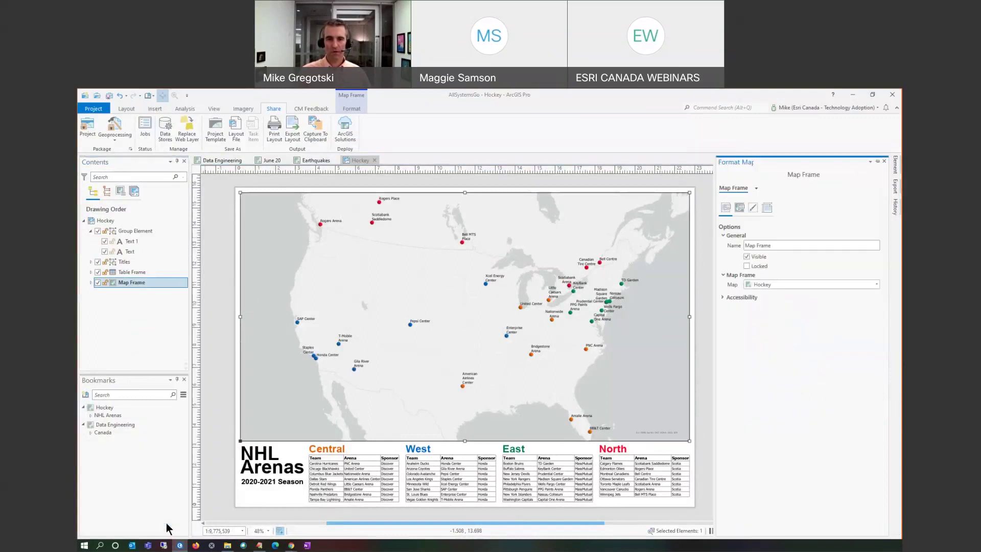
{"action": "left_click", "coordinate": [722, 297]}
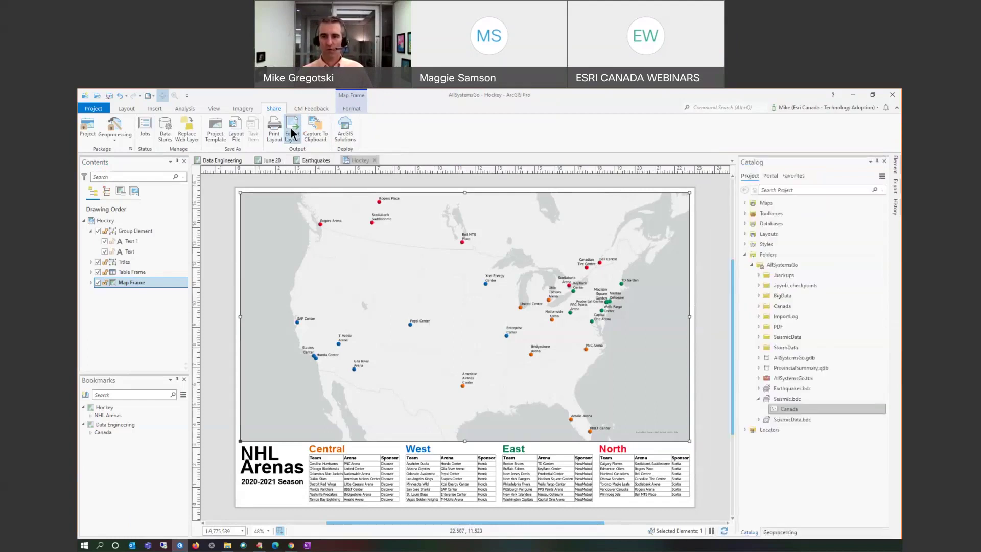
Step: Export the Hockey layout to PDF with accessibility tags included, overwriting the existing Hockey.pdf
{"action": "left_click", "coordinate": [813, 189]}
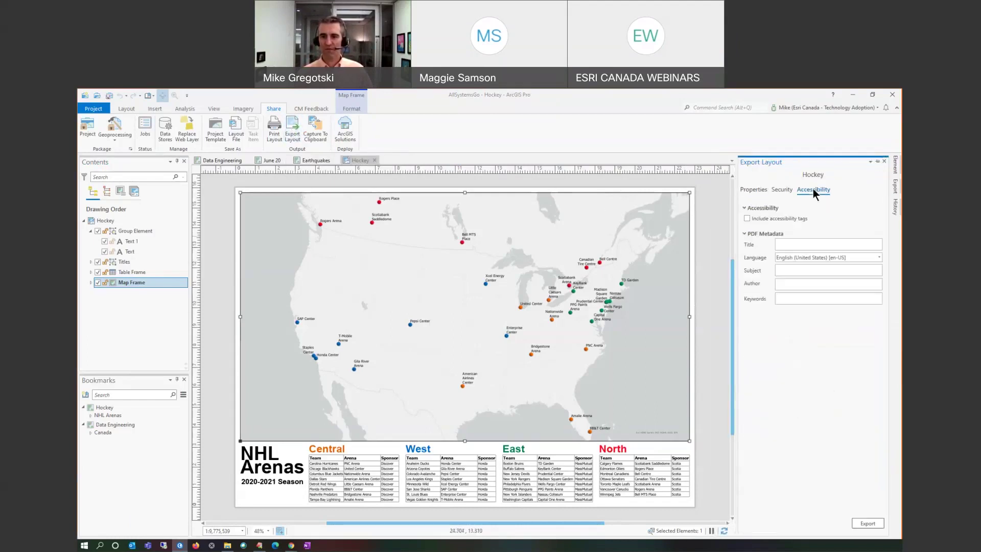
{"action": "left_click", "coordinate": [747, 218]}
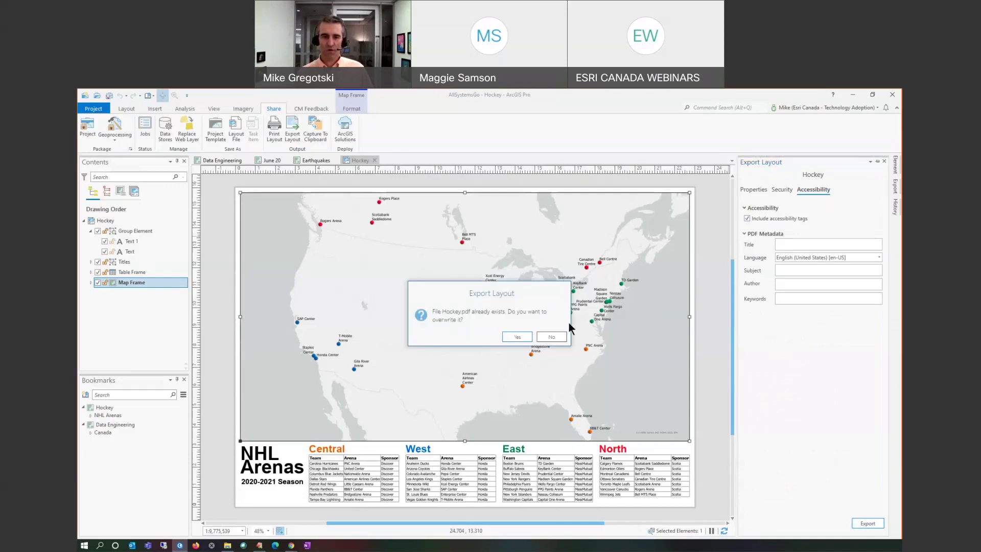
{"action": "left_click", "coordinate": [517, 337]}
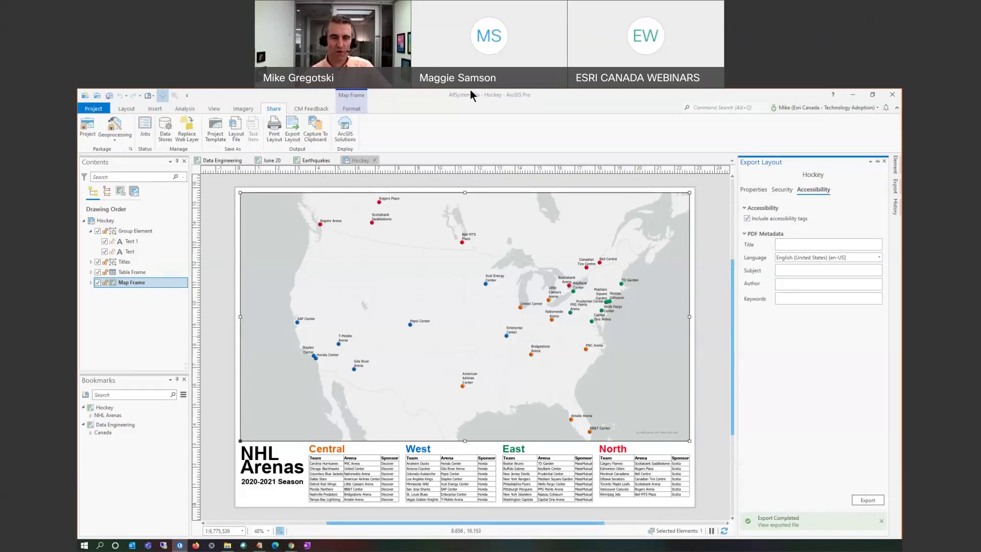
Step: Switch to the media player and play the ScreenReader video of the NHL Arenas PDF, then pause it
{"action": "key", "text": "alt+Tab"}
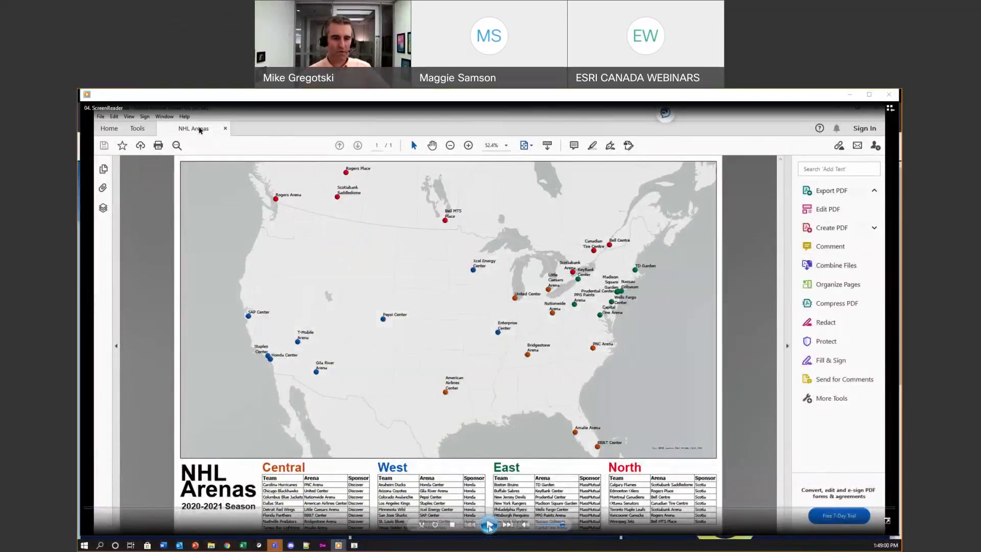
{"action": "left_click", "coordinate": [489, 525]}
{"action": "left_click", "coordinate": [489, 525]}
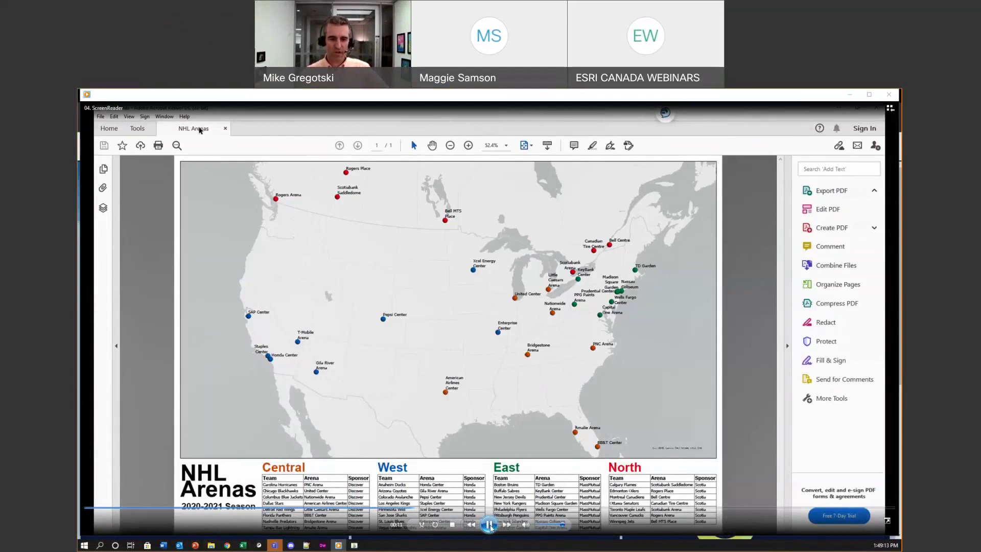
{"action": "left_click", "coordinate": [491, 528]}
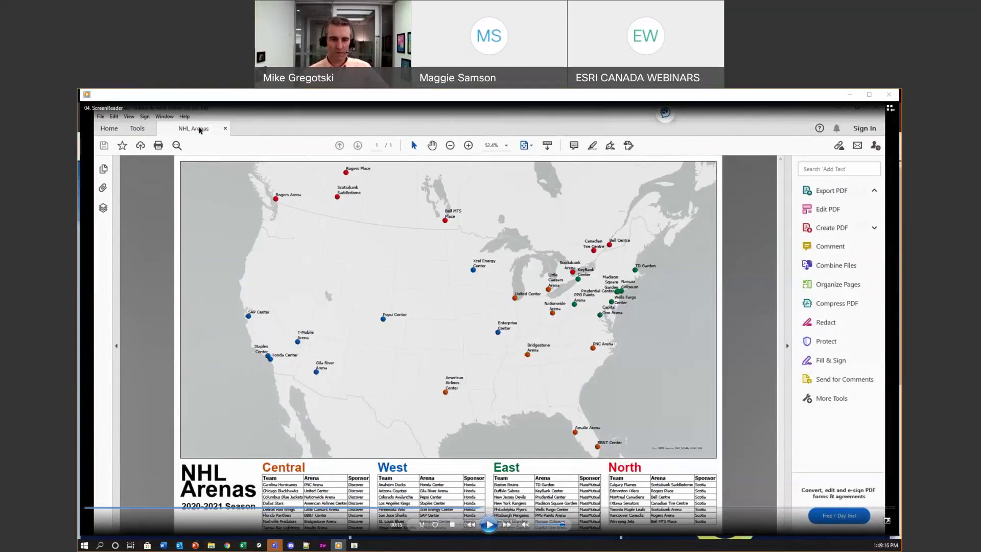